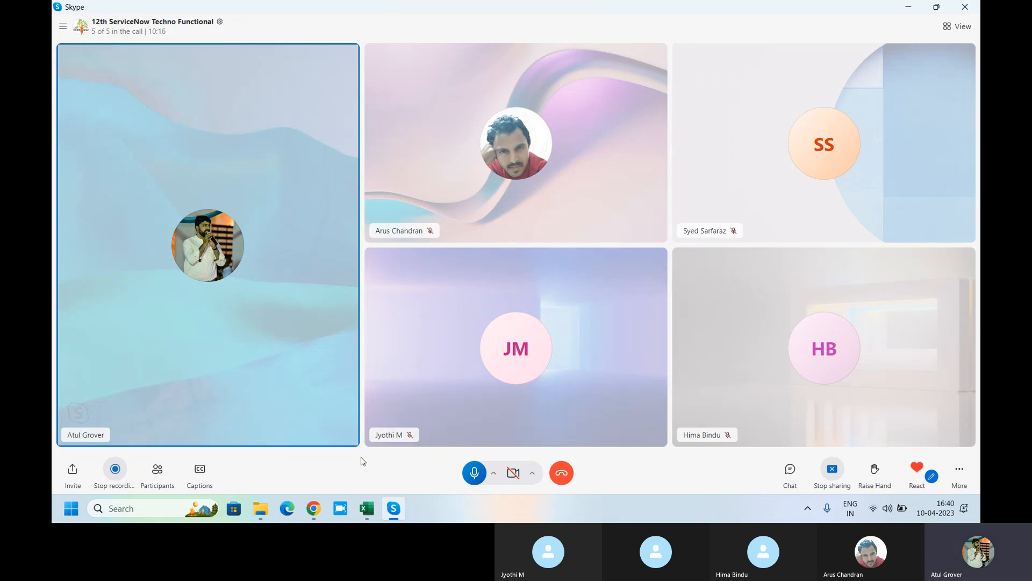
Step: Switch from the Skype call to the browser showing ServiceNow App Engine Studio
left_click(314, 508)
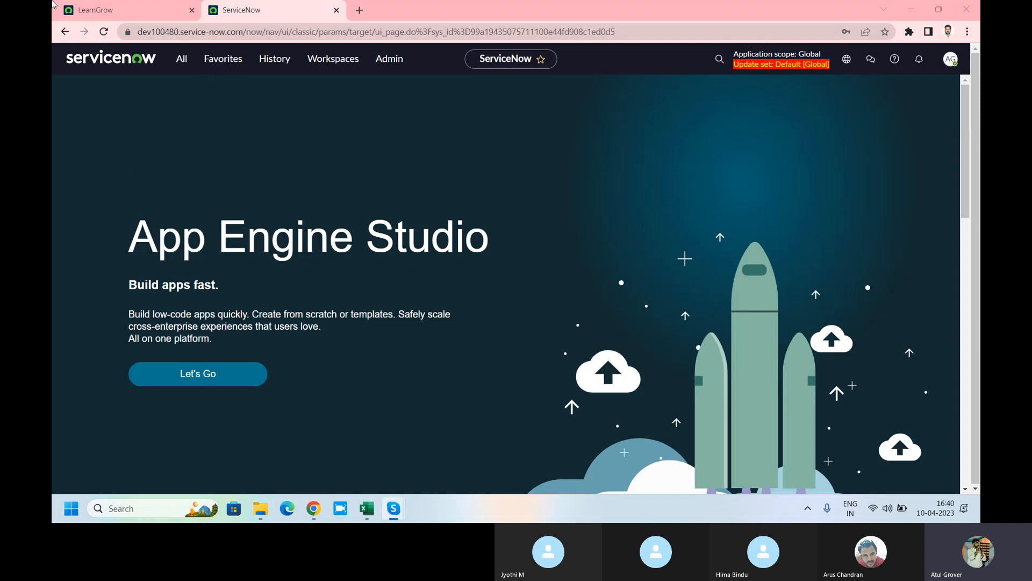
Step: Flip between the ServiceNow and LearnGrow instance tabs several times, ending on LearnGrow
left_click(123, 12)
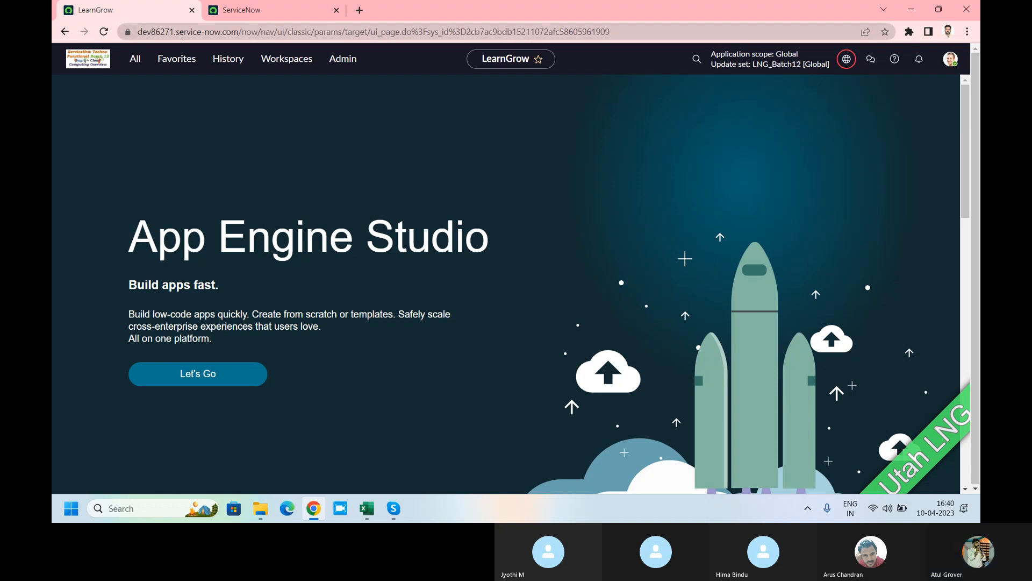
left_click(243, 11)
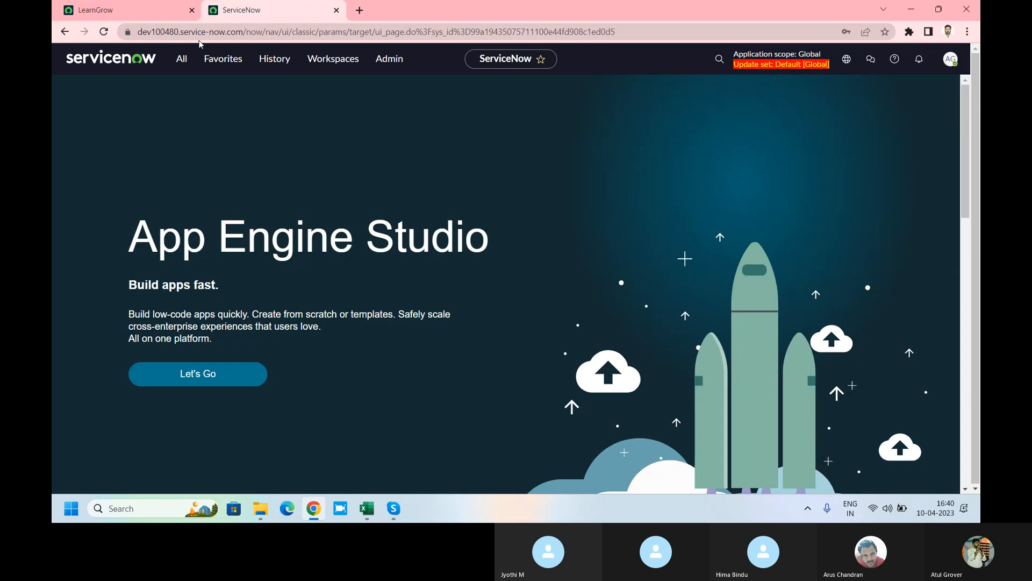
left_click(117, 13)
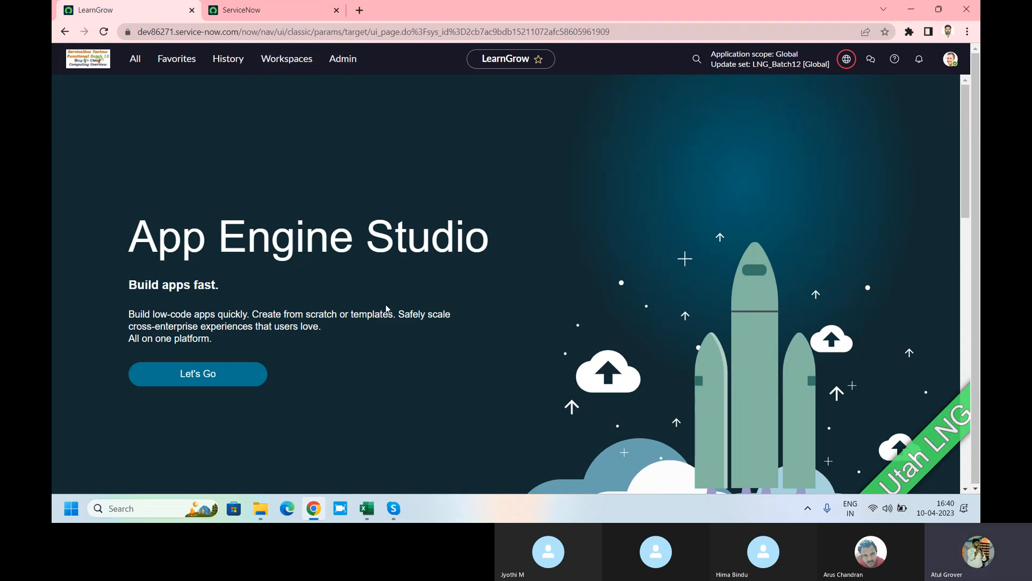
left_click(252, 10)
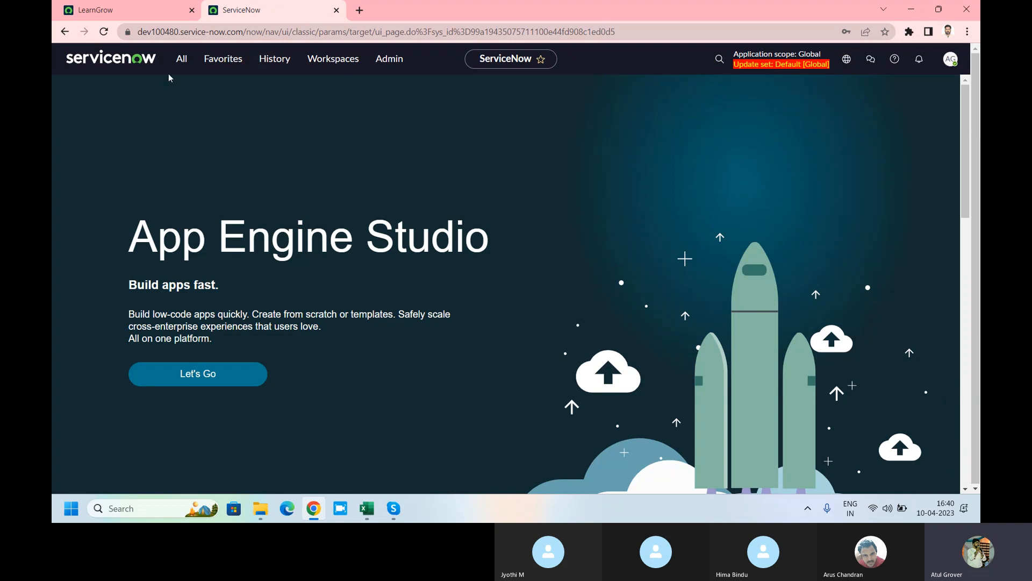
left_click(143, 12)
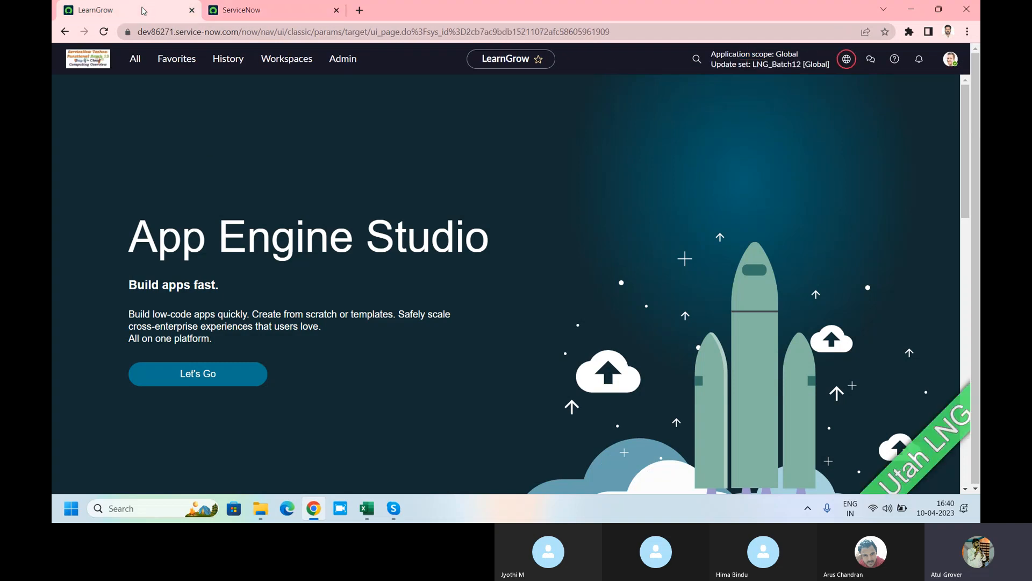
left_click(262, 14)
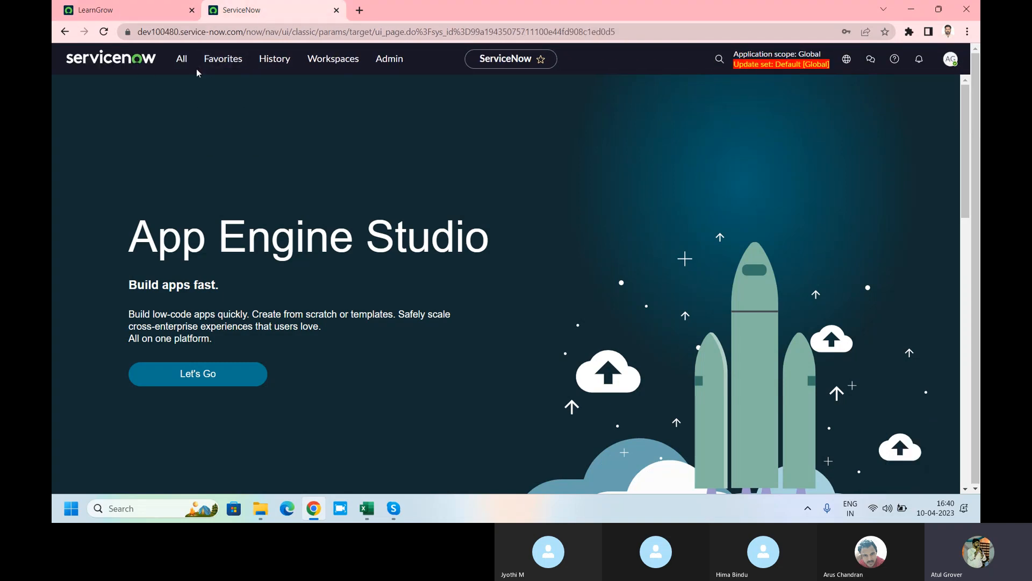
left_click(153, 19)
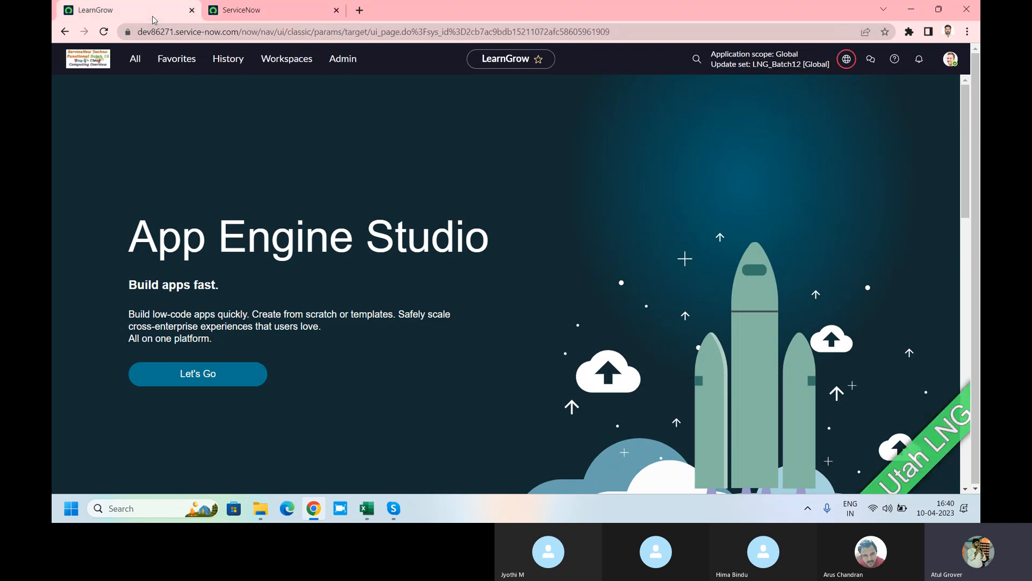
Step: Filter the navigator for 'update set' and open Local Update Sets, showing LNG_Batch12 at the top
left_click(139, 64)
type("local")
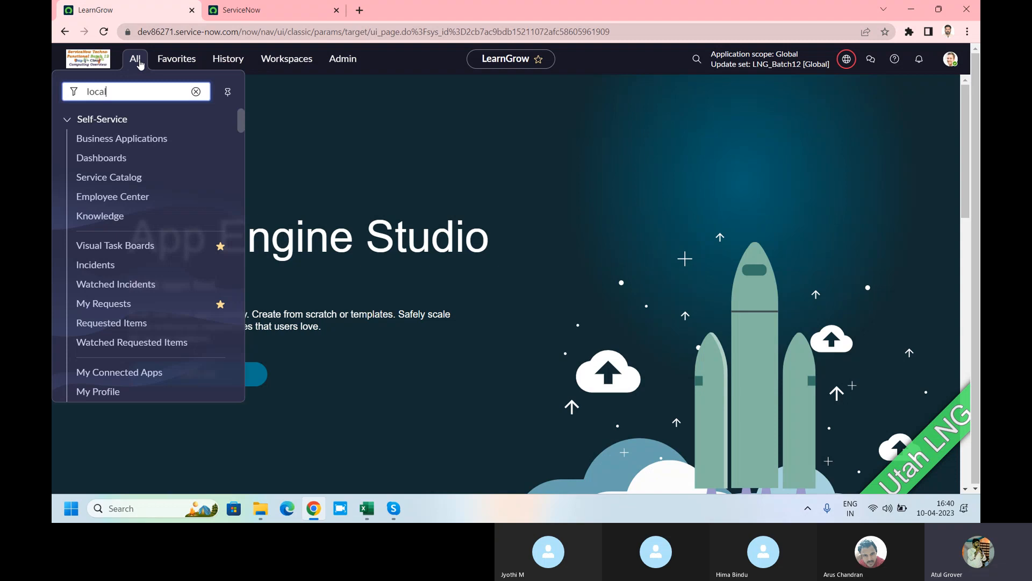
key("BackSpace")
key("BackSpace")
key("BackSpace")
key("BackSpace")
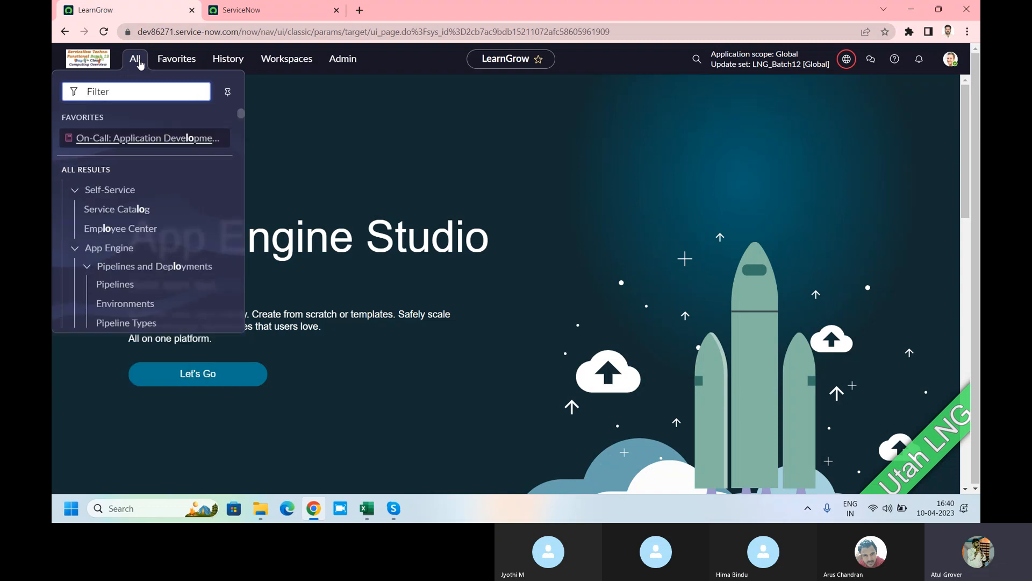
type("update set")
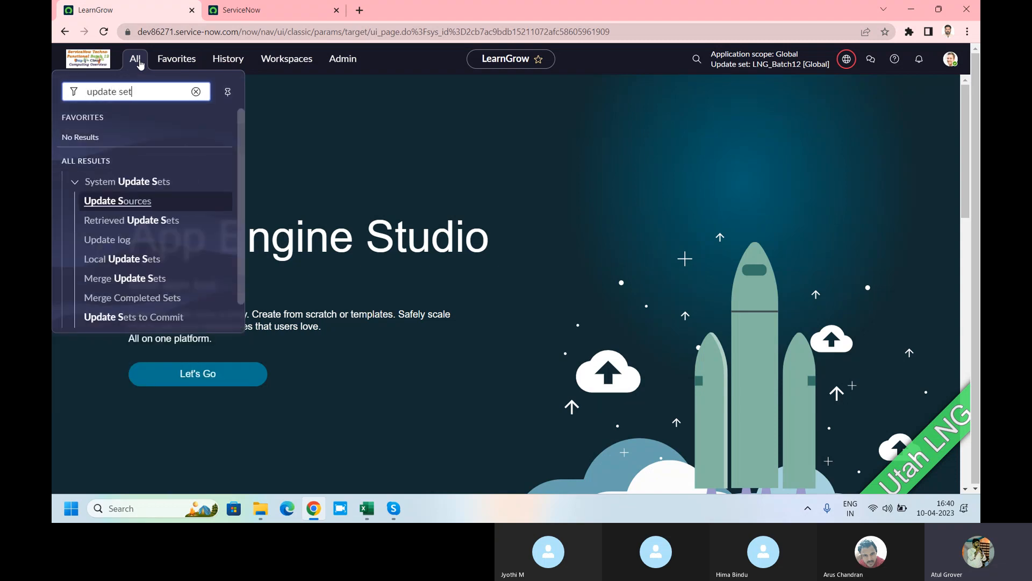
left_click(94, 258)
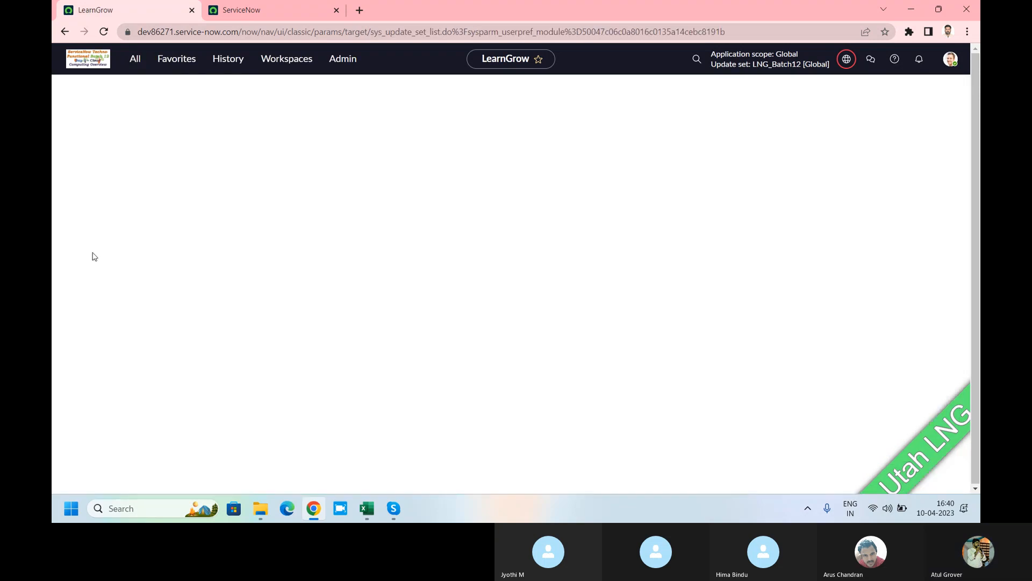
scroll(257, 202, "down", 3)
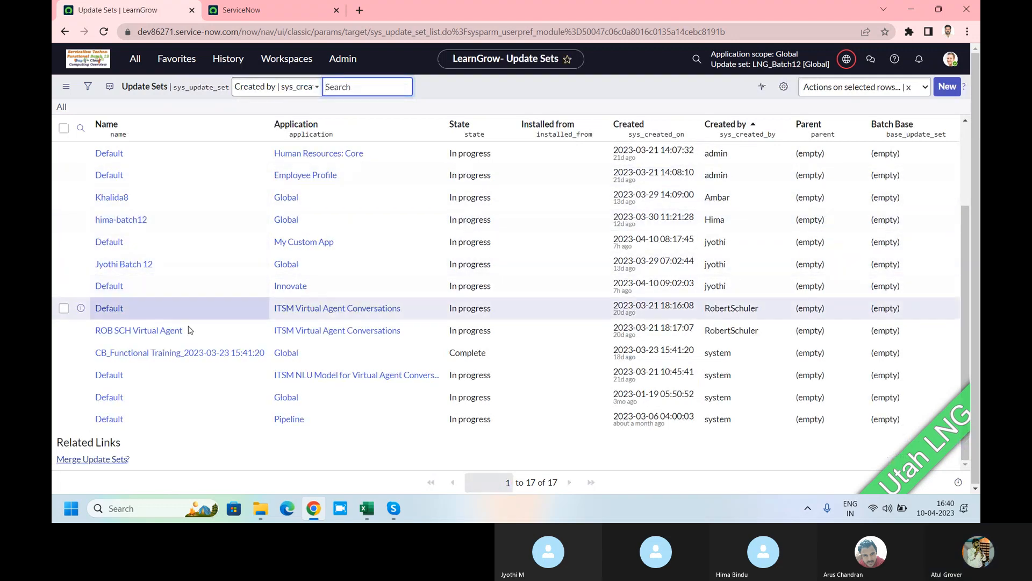
scroll(303, 347, "up", 3)
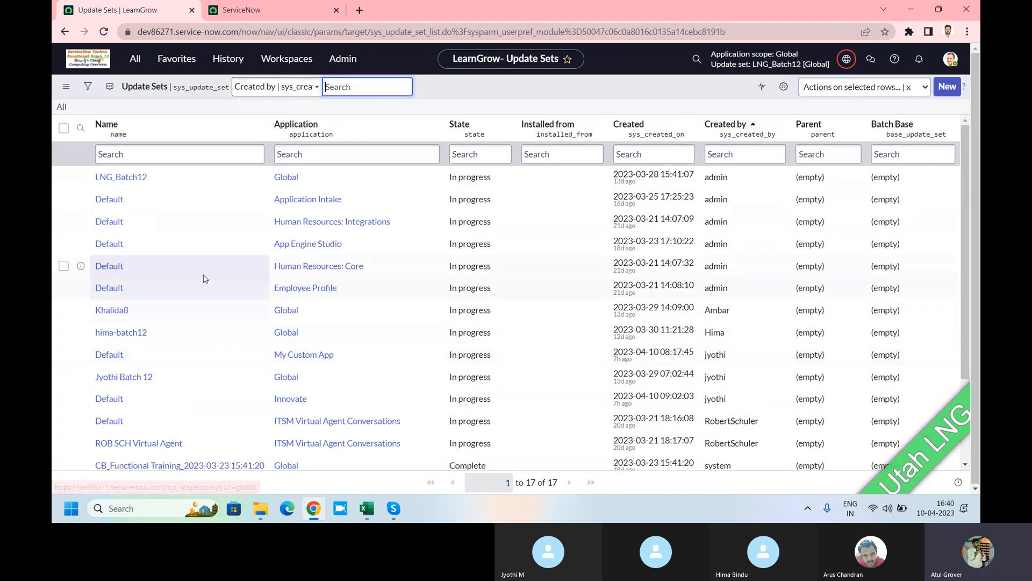
Step: Open the LNG_Batch12 record, In progress with 383 customer updates
left_click(138, 177)
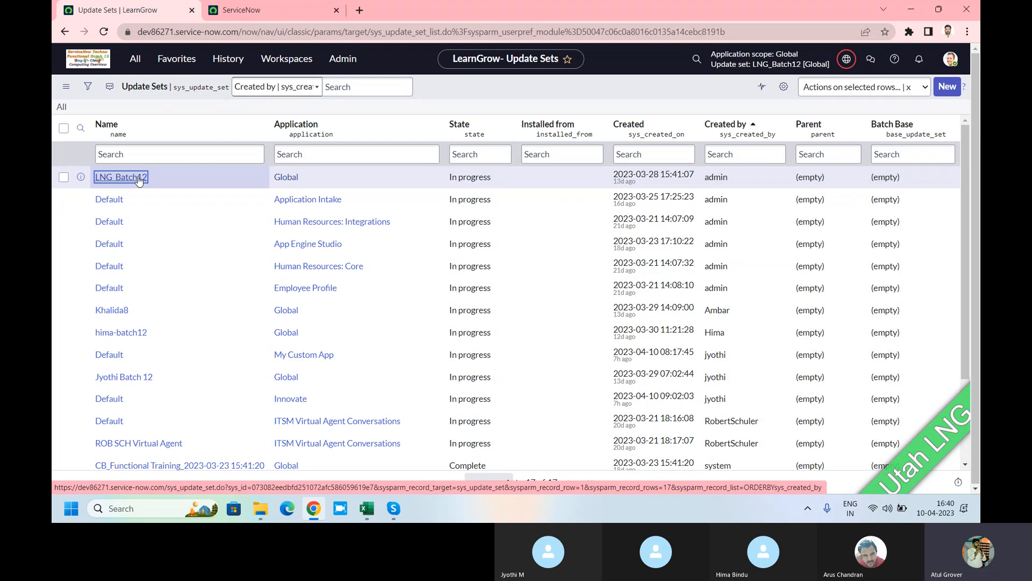
left_click(138, 177)
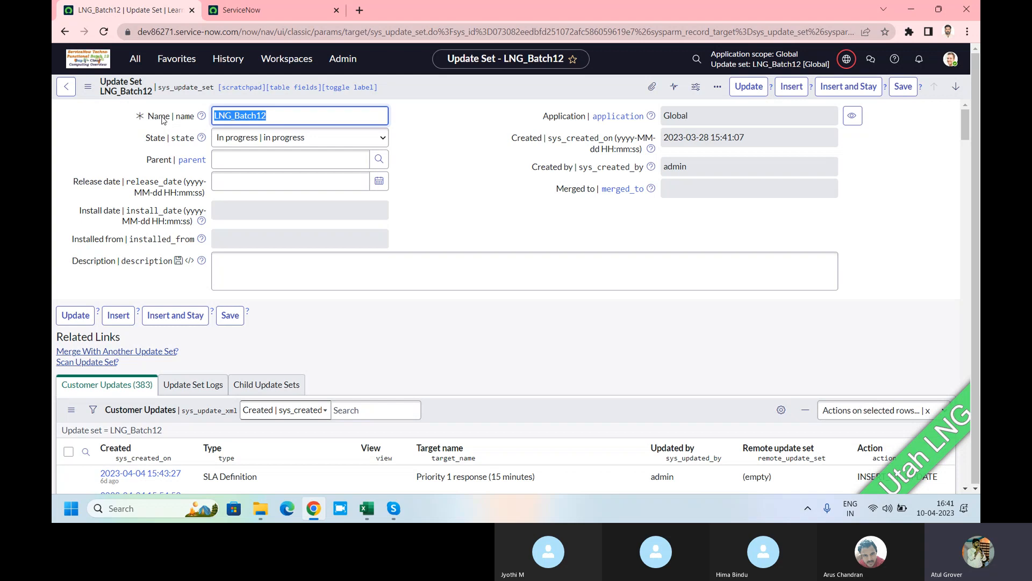
Step: Set LNG_Batch12's State to Complete, save it, and switch to the target instance tab
left_click(306, 138)
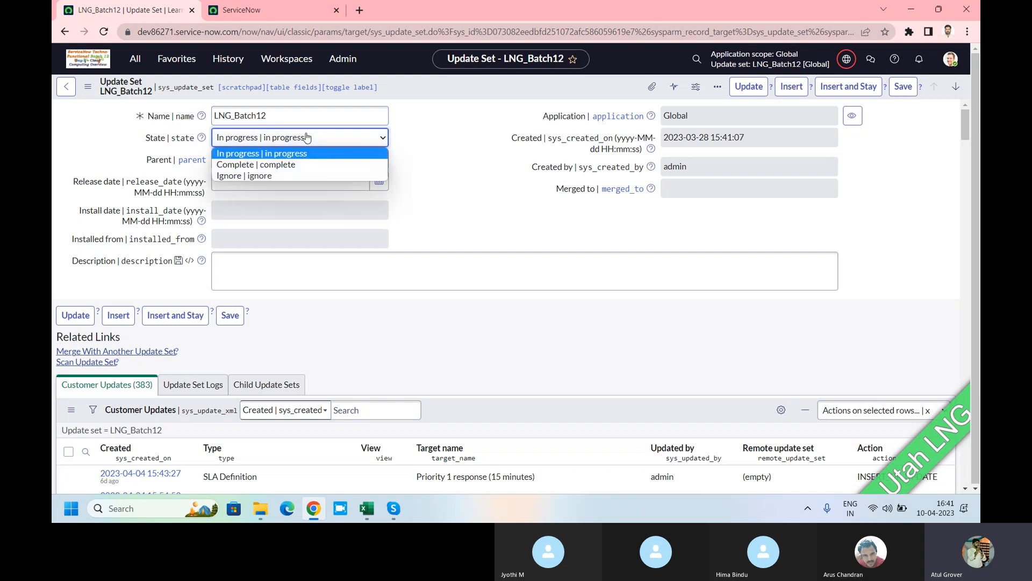
left_click(303, 165)
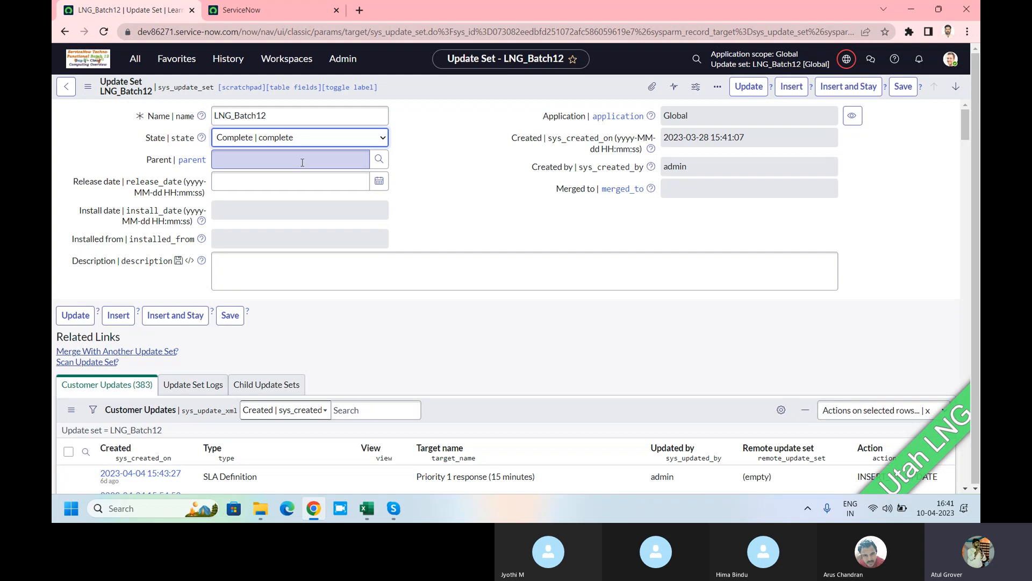
right_click(453, 87)
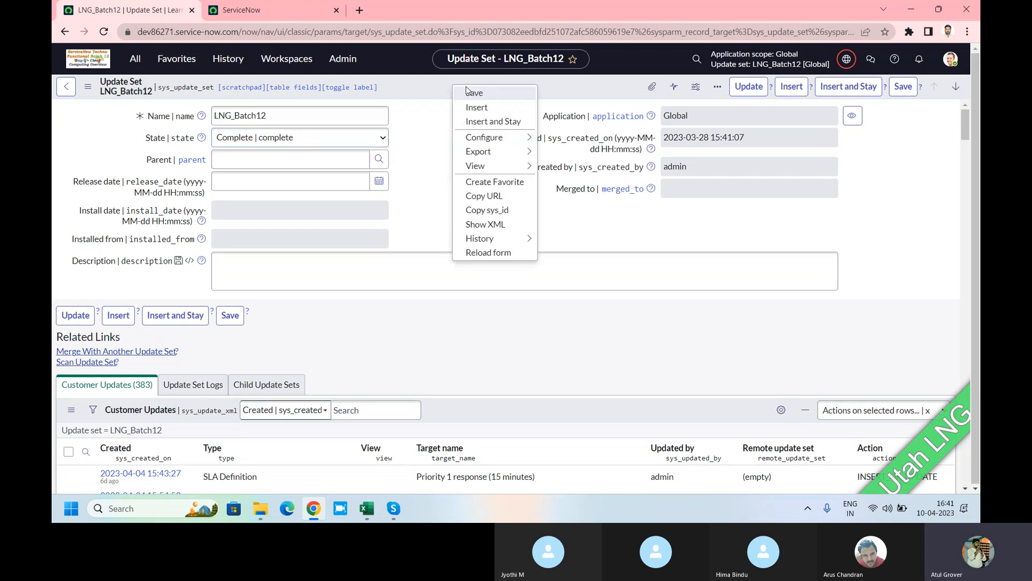
left_click(473, 94)
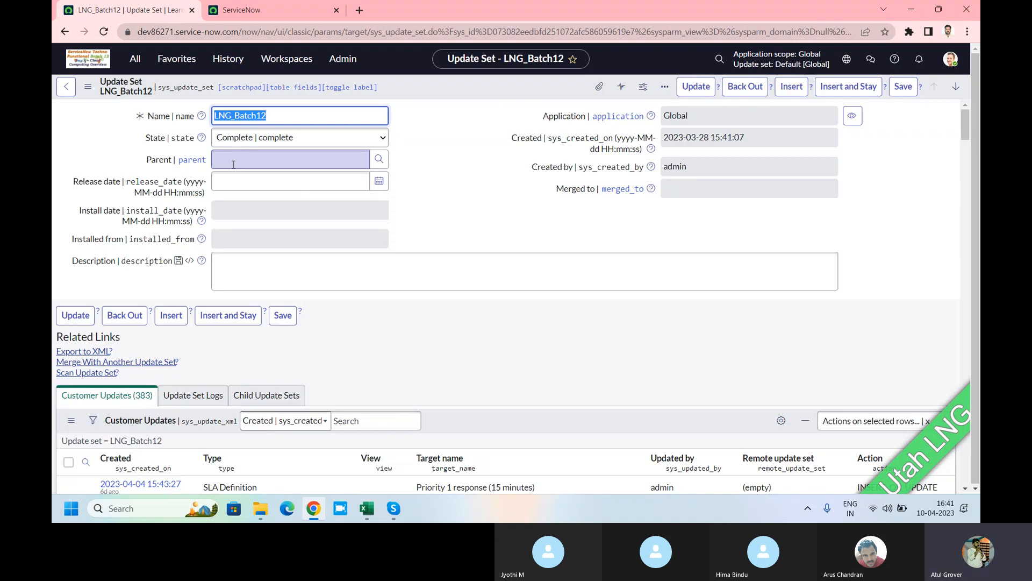
left_click(270, 9)
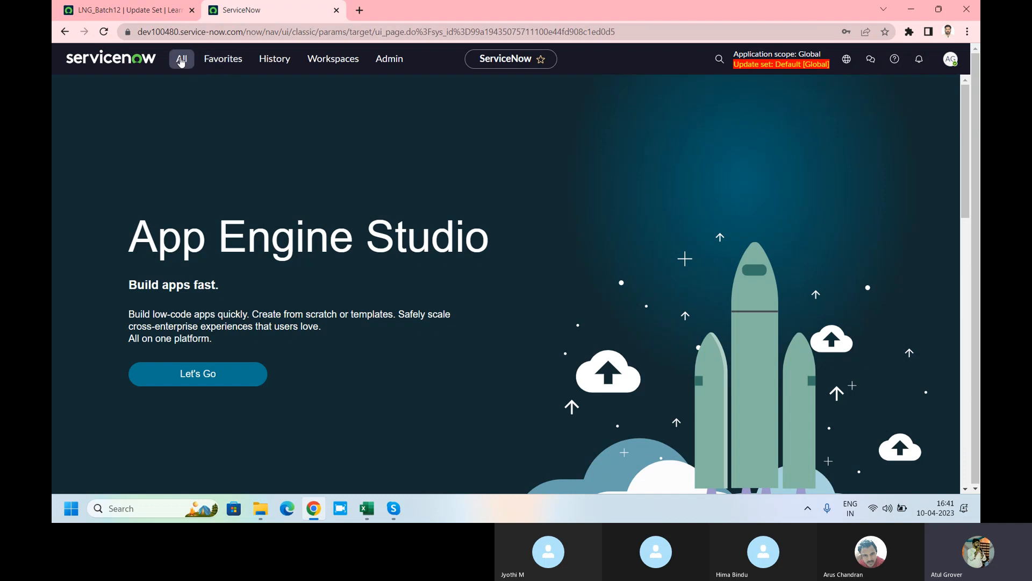
Step: Filter the navigator for 'Retri' and open the empty Retrieved Update Sets list
left_click(181, 60)
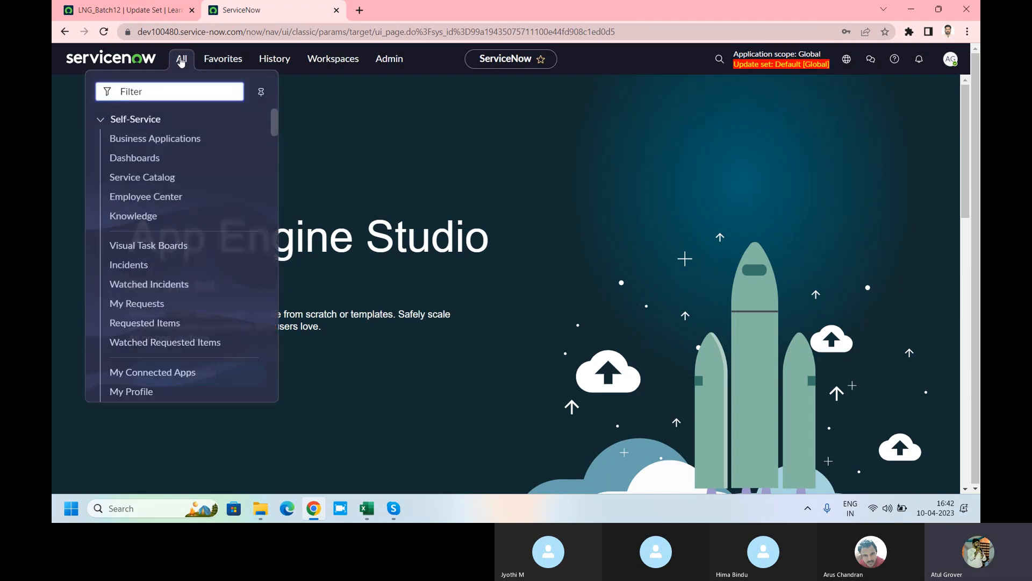
type("Data so")
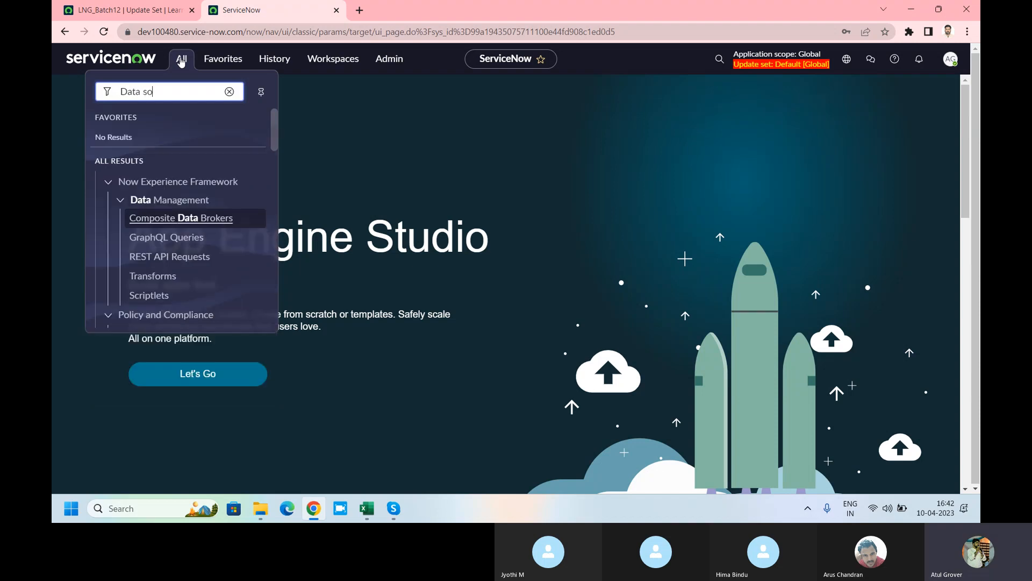
scroll(183, 167, "down", 2)
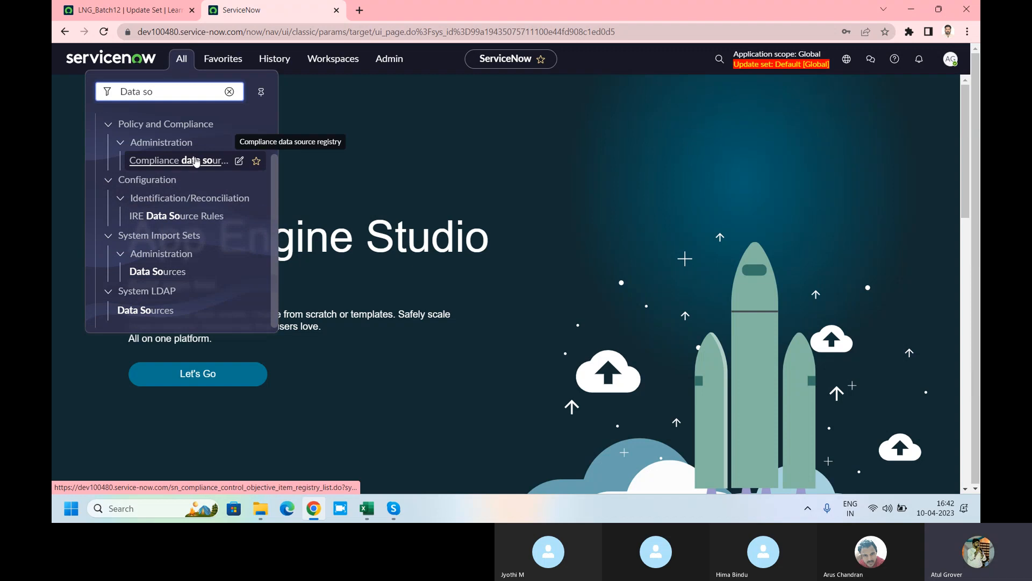
scroll(236, 162, "up", 2)
left_click_drag(171, 93, 53, 102)
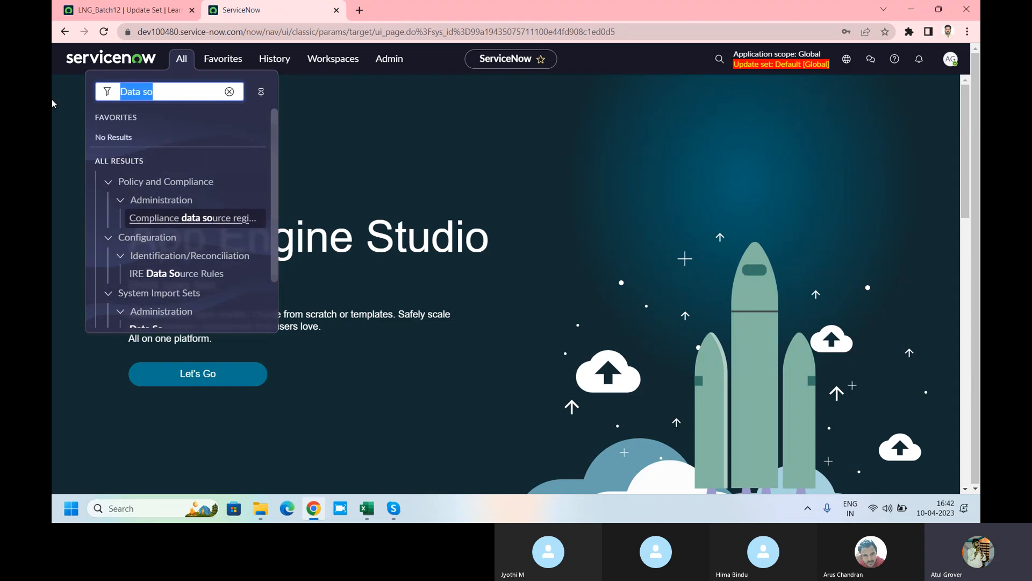
type("Retrive")
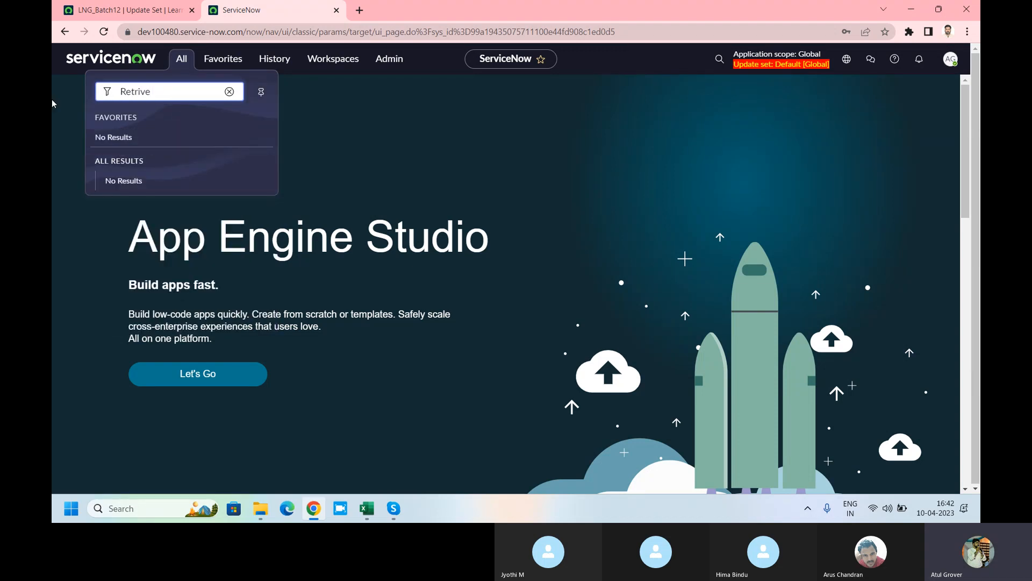
key("BackSpace")
key("BackSpace")
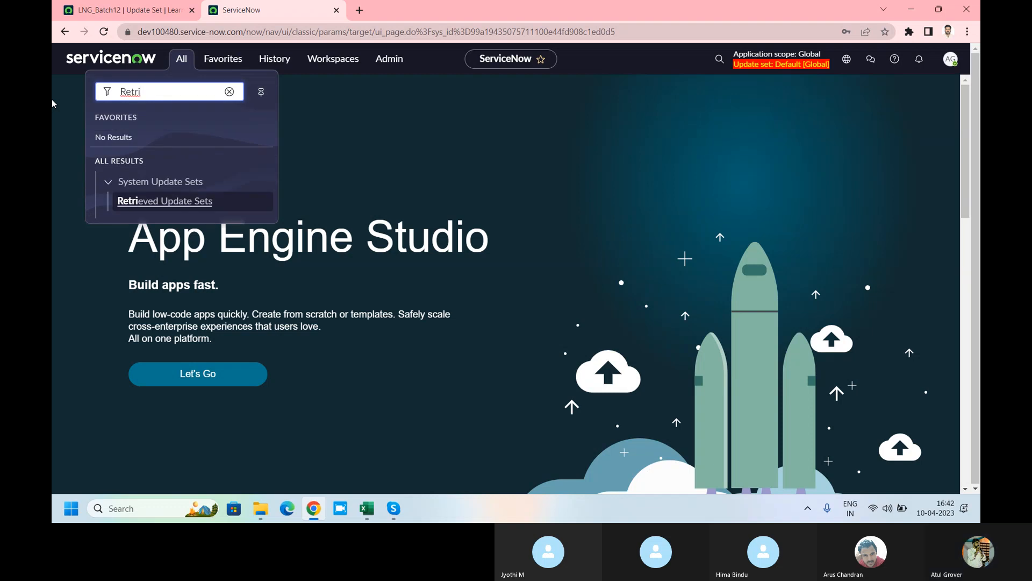
left_click(124, 202)
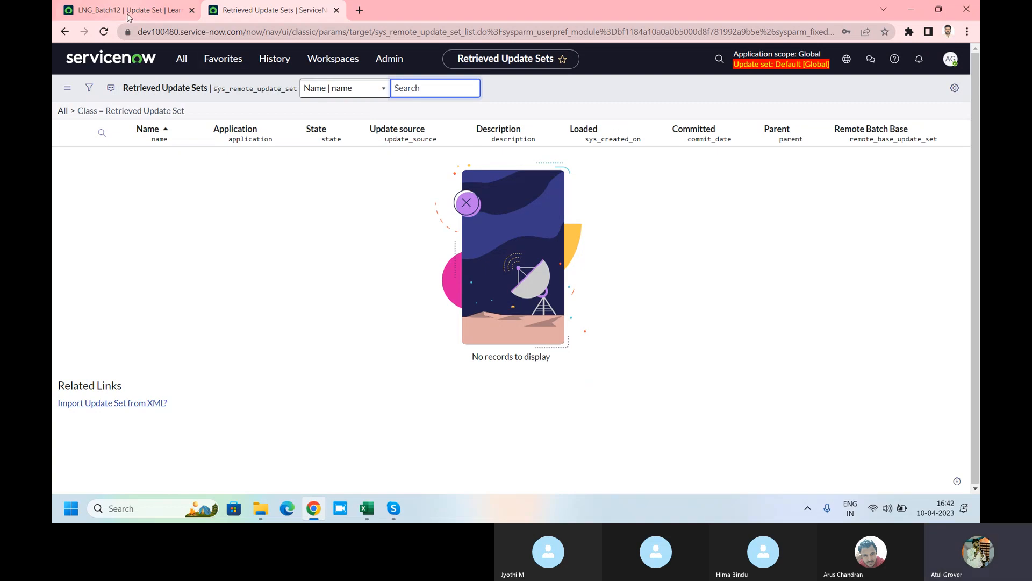
Step: Glance at the LNG_Batch12 update set tab and come back to the empty Retrieved Update Sets list
mouse_move(129, 17)
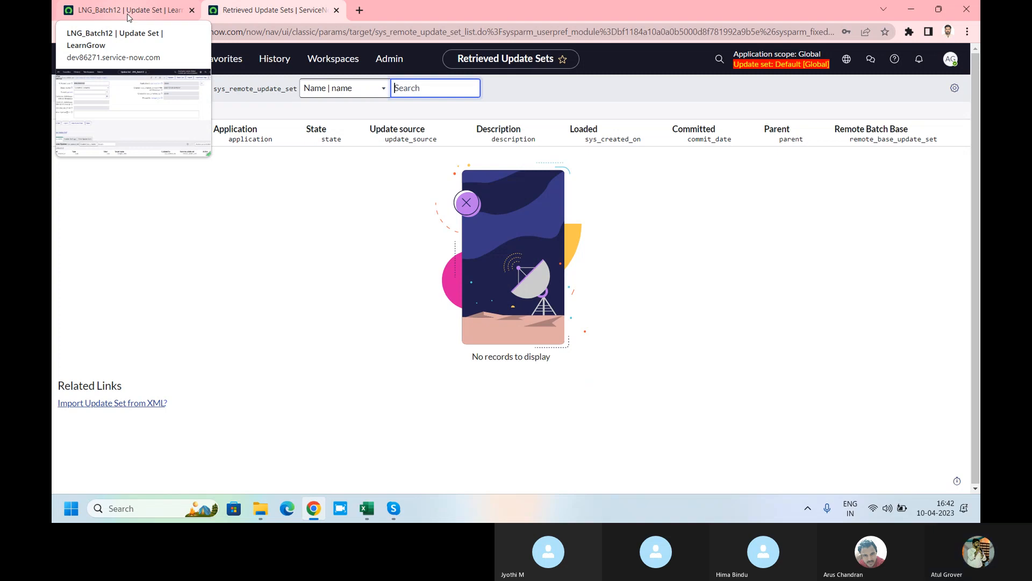
left_click(142, 9)
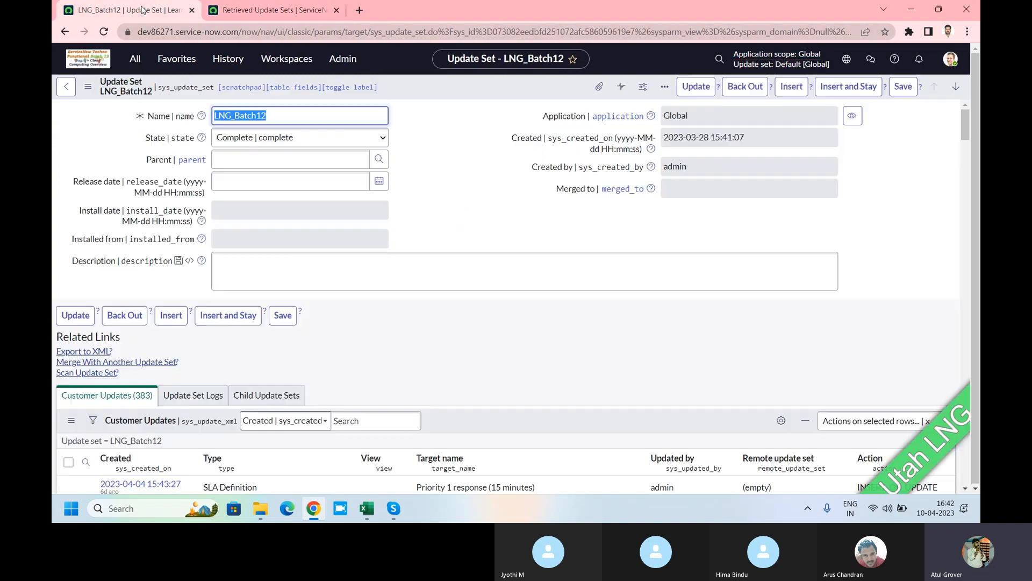
left_click(231, 10)
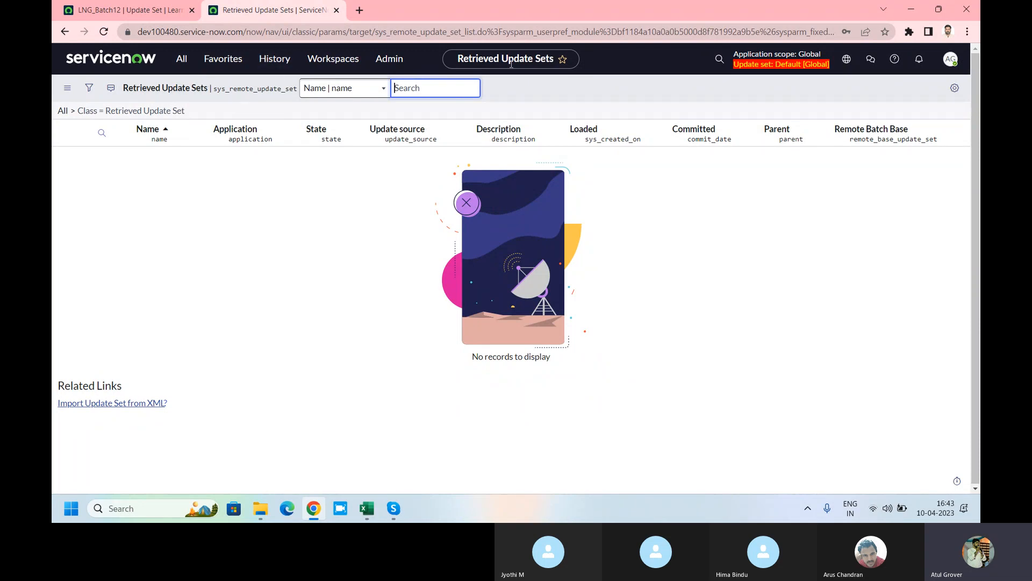
Step: Filter the navigator for 'update' and open System Update Sets > Update Sources
left_click(182, 60)
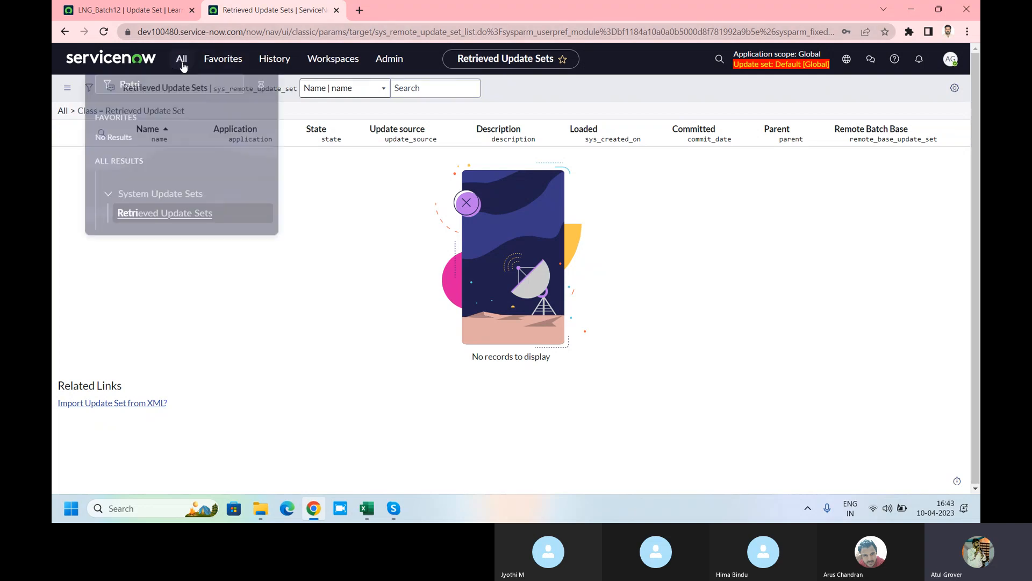
type("update")
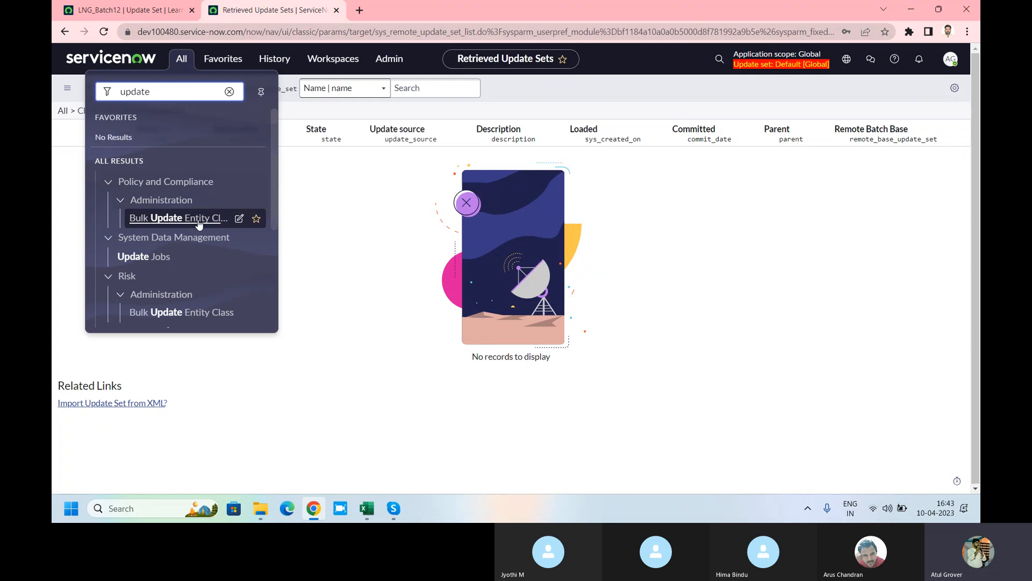
scroll(199, 225, "down", 3)
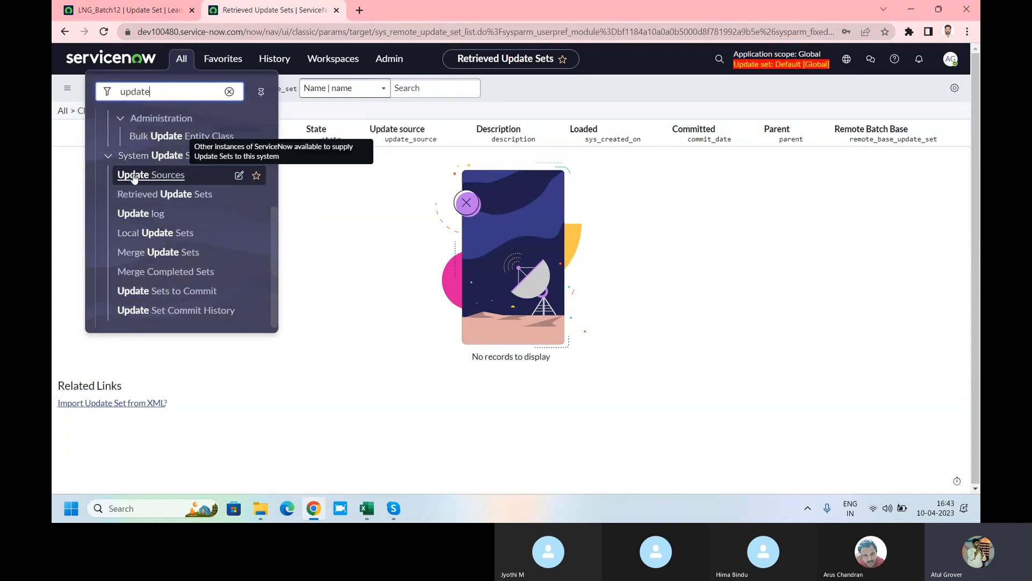
left_click(156, 179)
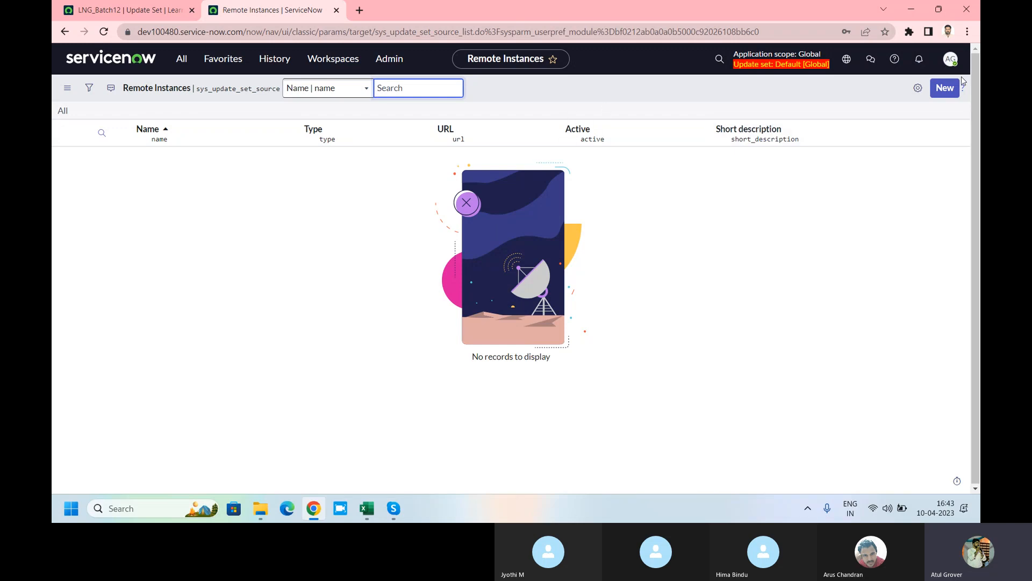
Step: Start a new remote instance named LNG with type Development
left_click(947, 89)
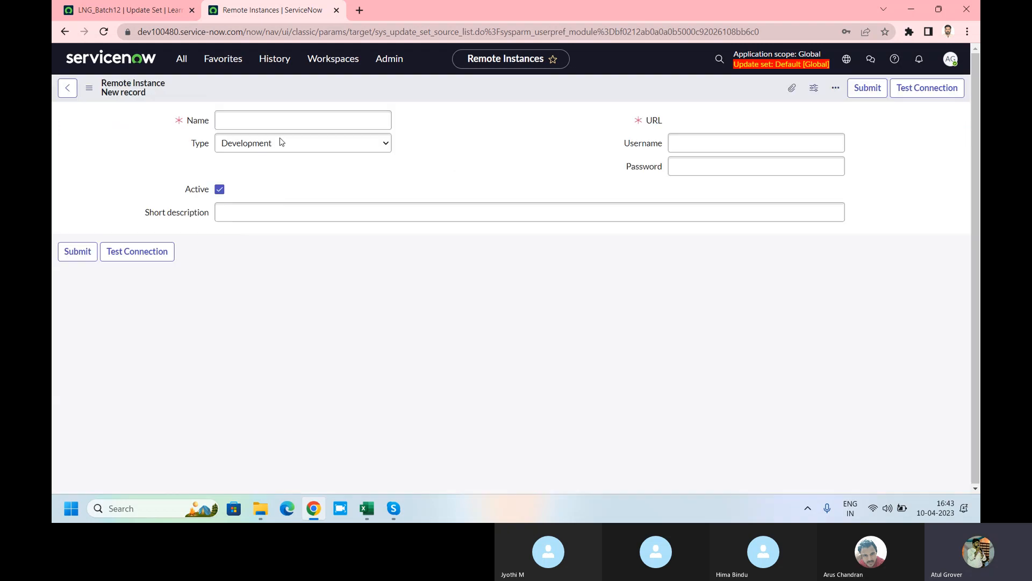
left_click(283, 119)
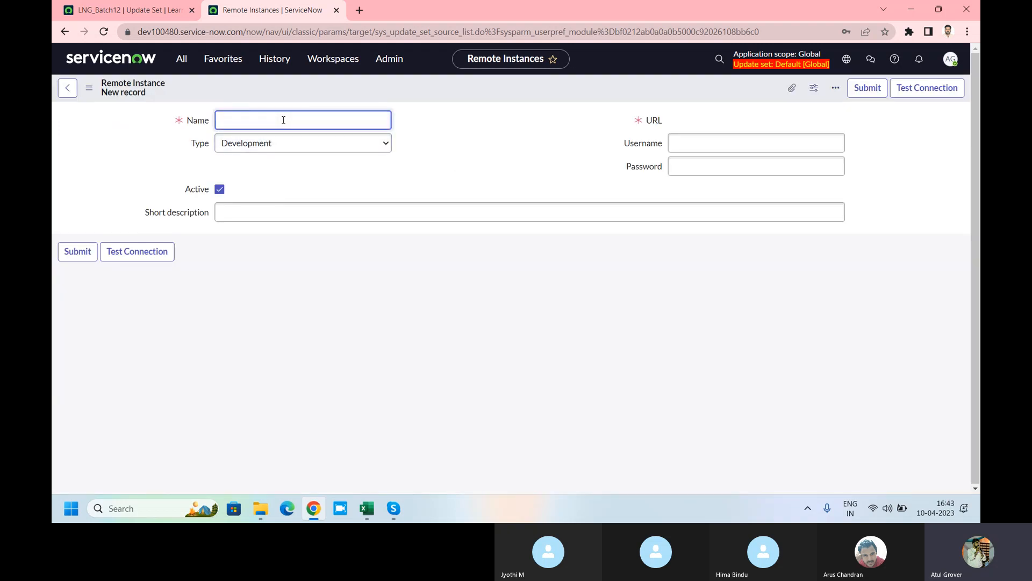
type("LNG")
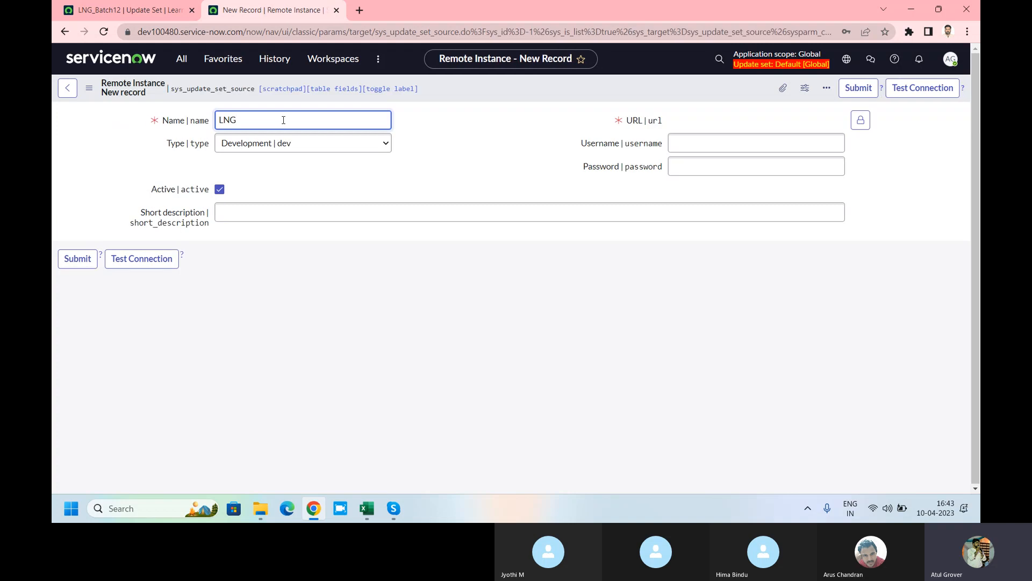
left_click(285, 149)
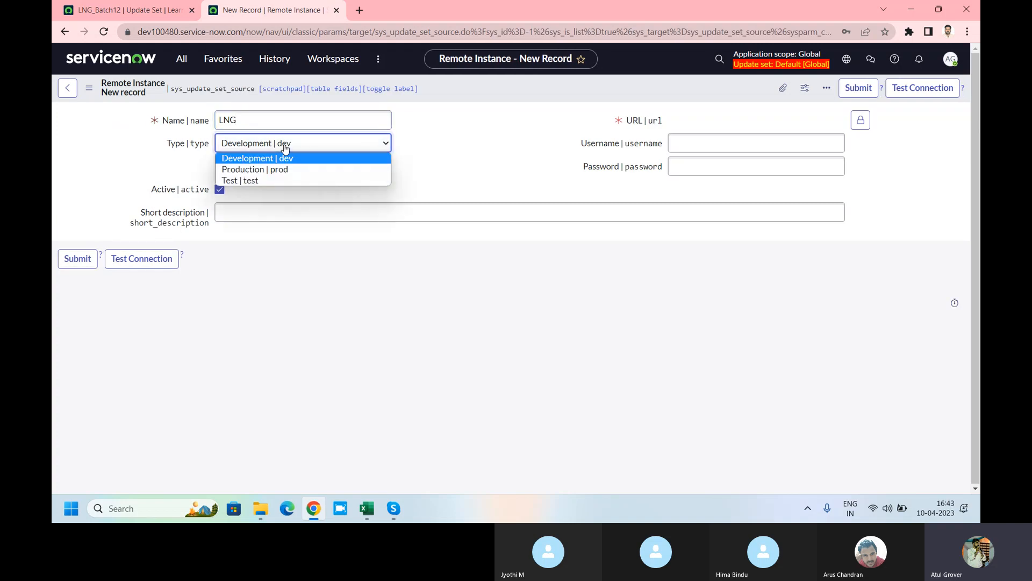
left_click(285, 159)
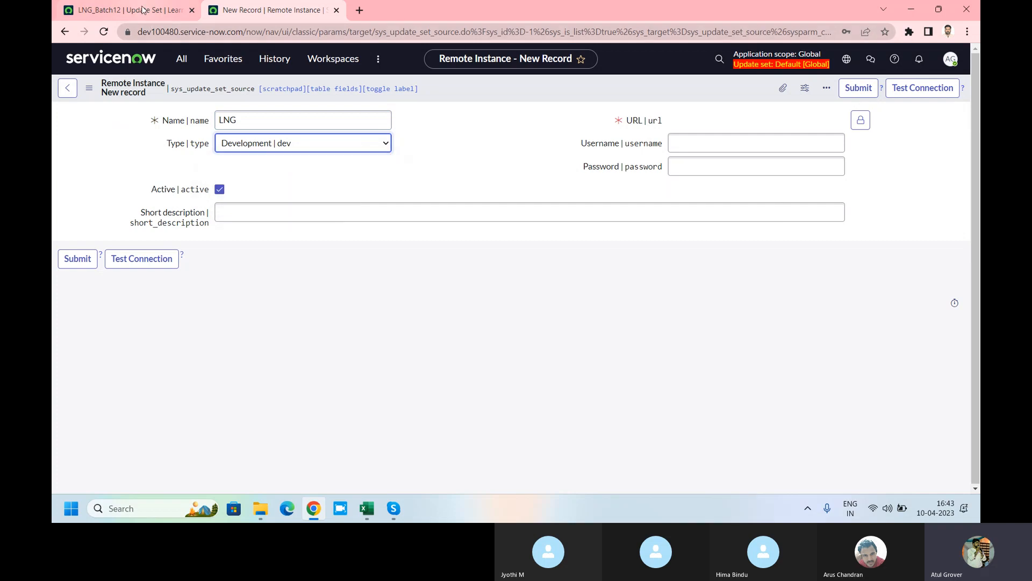
left_click(142, 10)
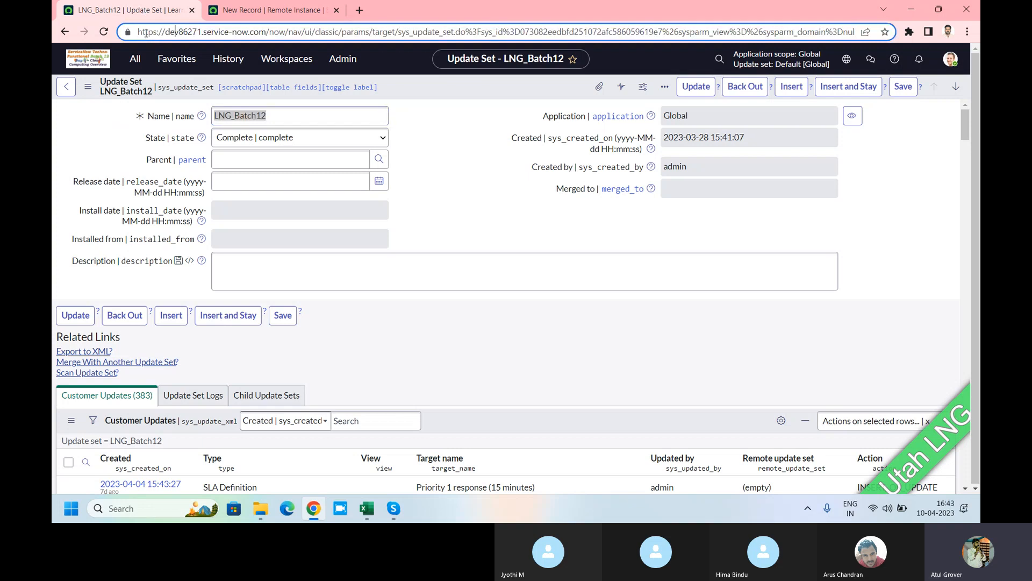
left_click(151, 34)
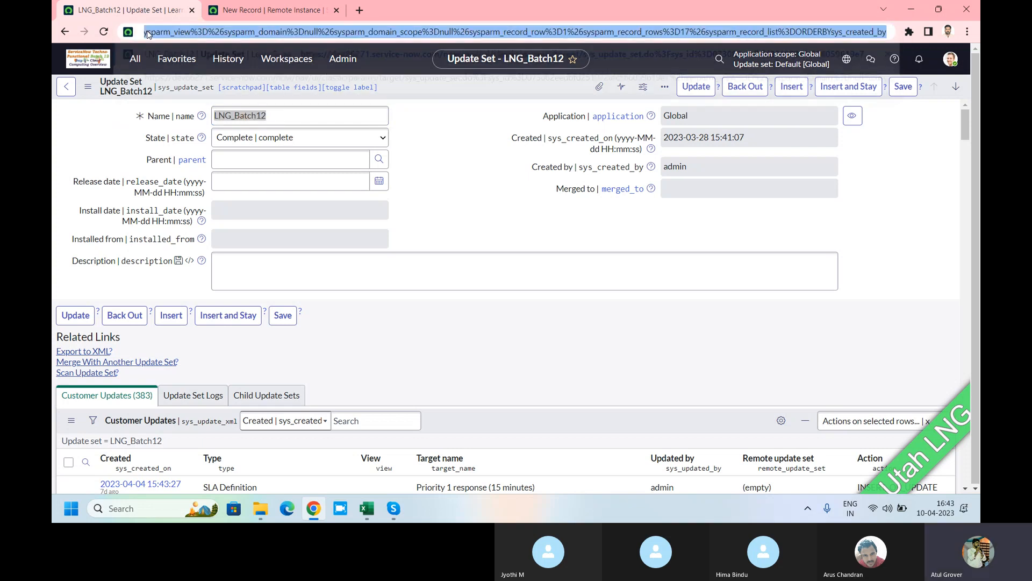
left_click(153, 34)
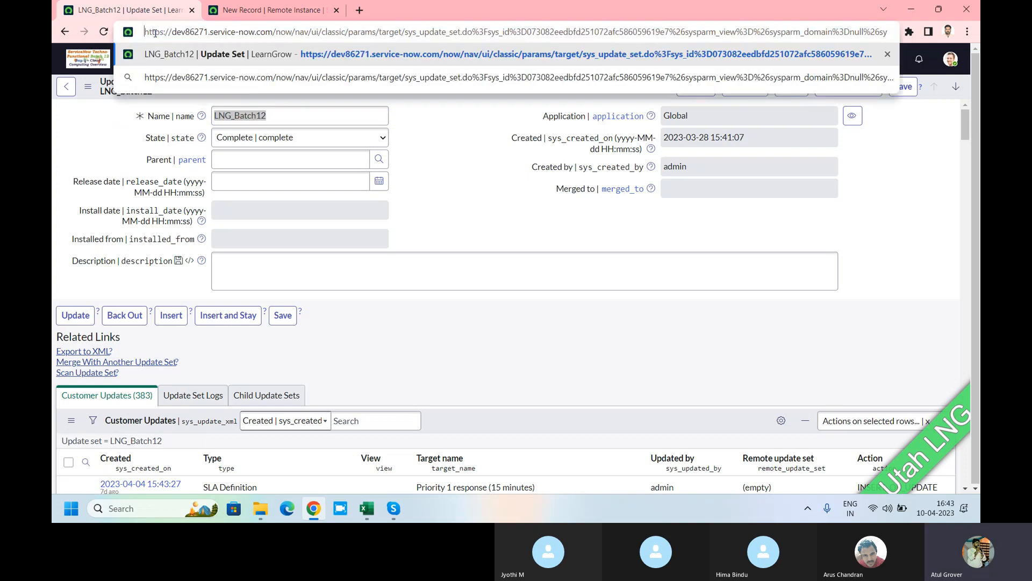
left_click_drag(145, 32, 273, 32)
key("ctrl+c")
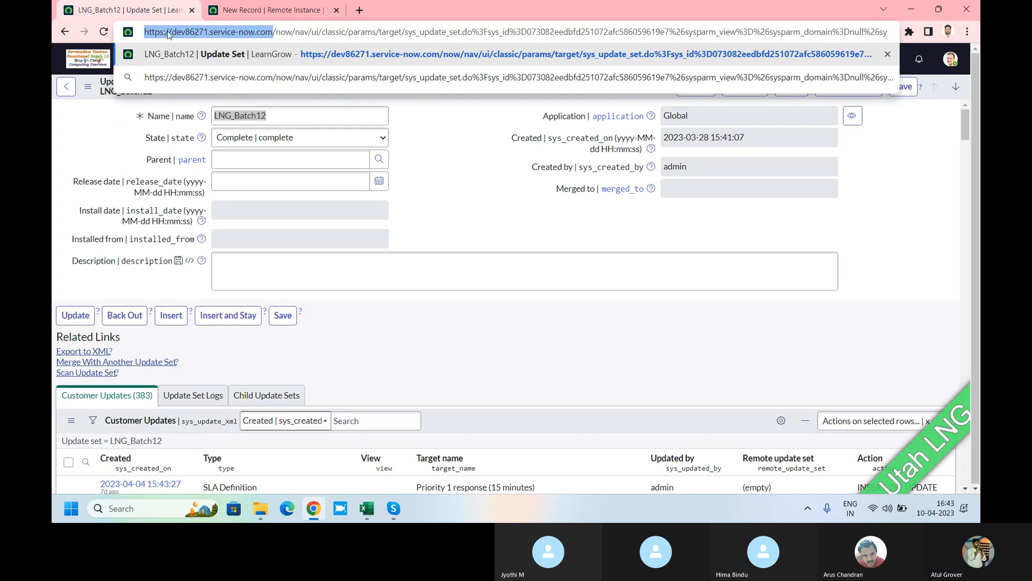
left_click(254, 12)
left_click(862, 121)
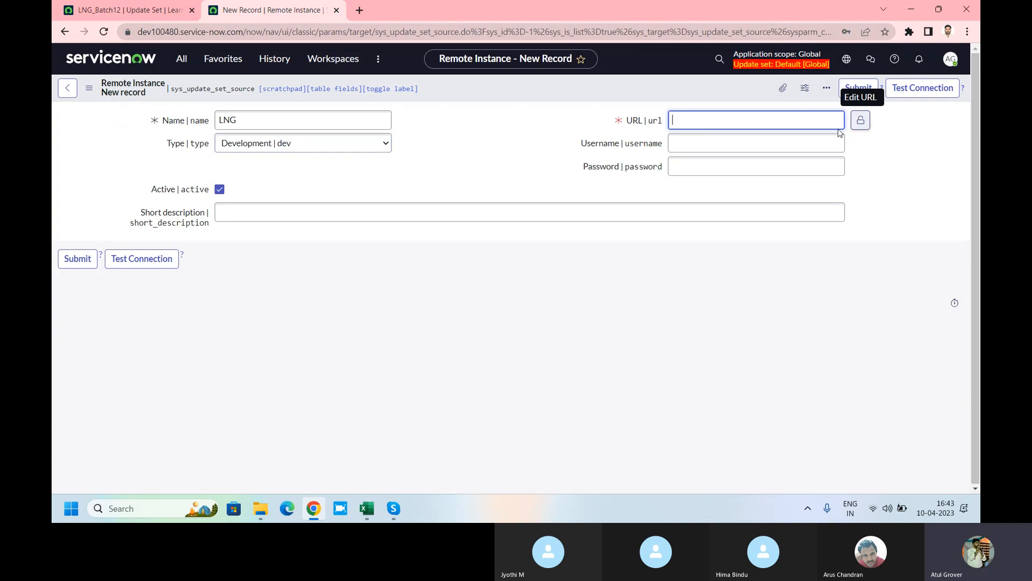
key("ctrl+v")
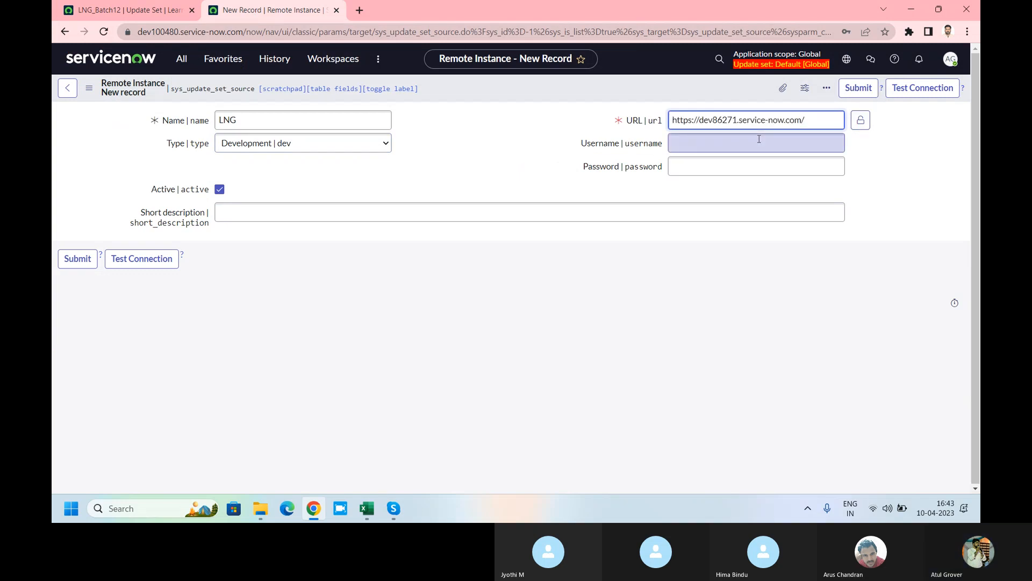
key("BackSpace")
Step: Enter admin as the username and move on to the password field
left_click(759, 140)
type("admin")
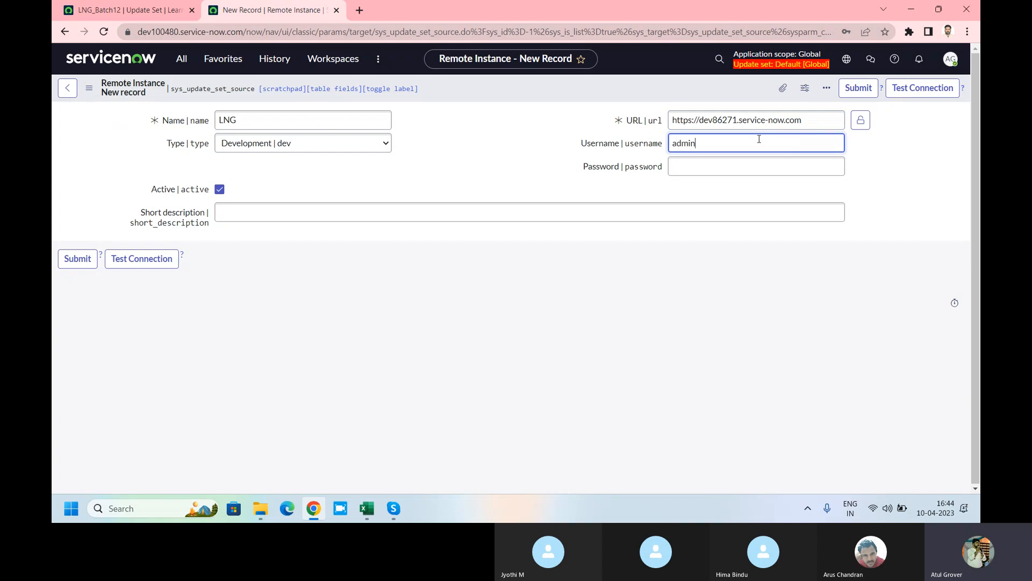
left_click(727, 167)
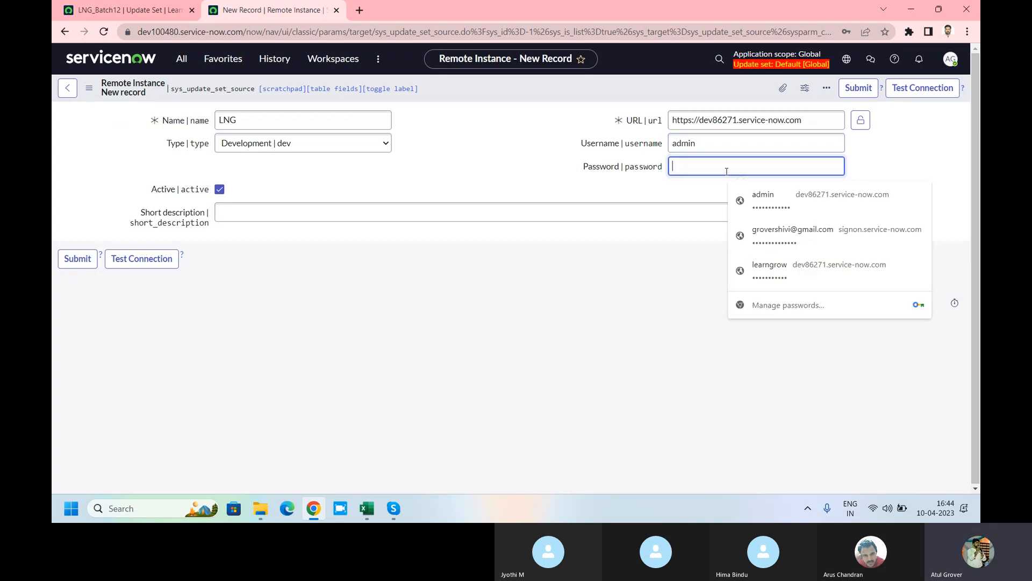
left_click(363, 14)
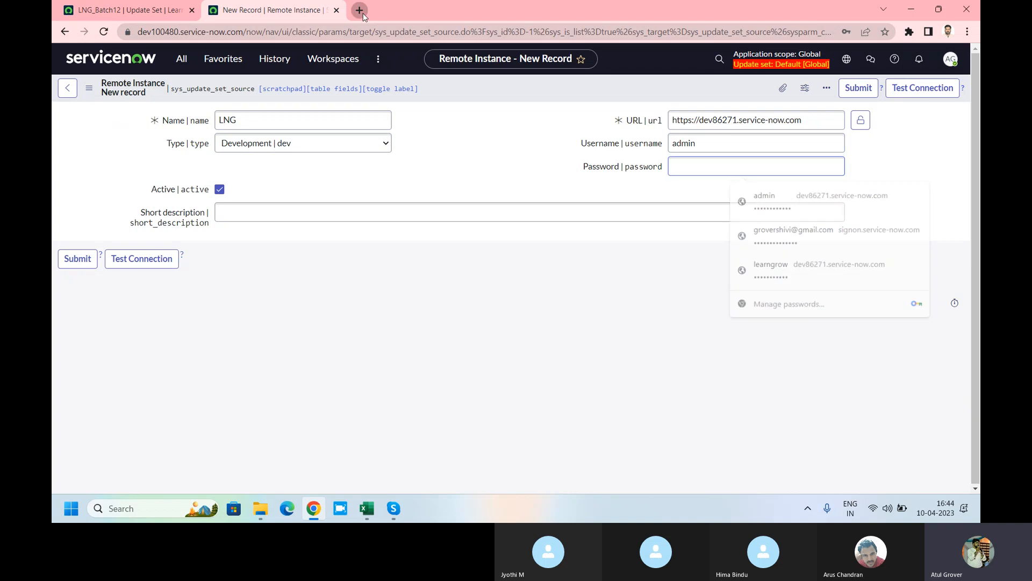
Step: Go to the ServiceNow developer site and sign in with the account e-mail and password
type("developer.servicenow.com/dev.do#!/home")
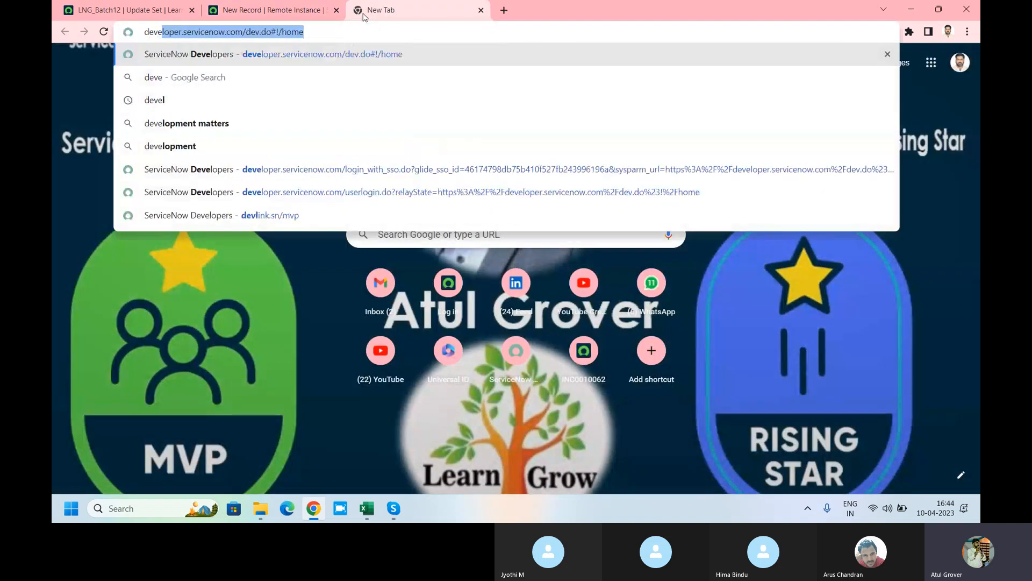
key("Return")
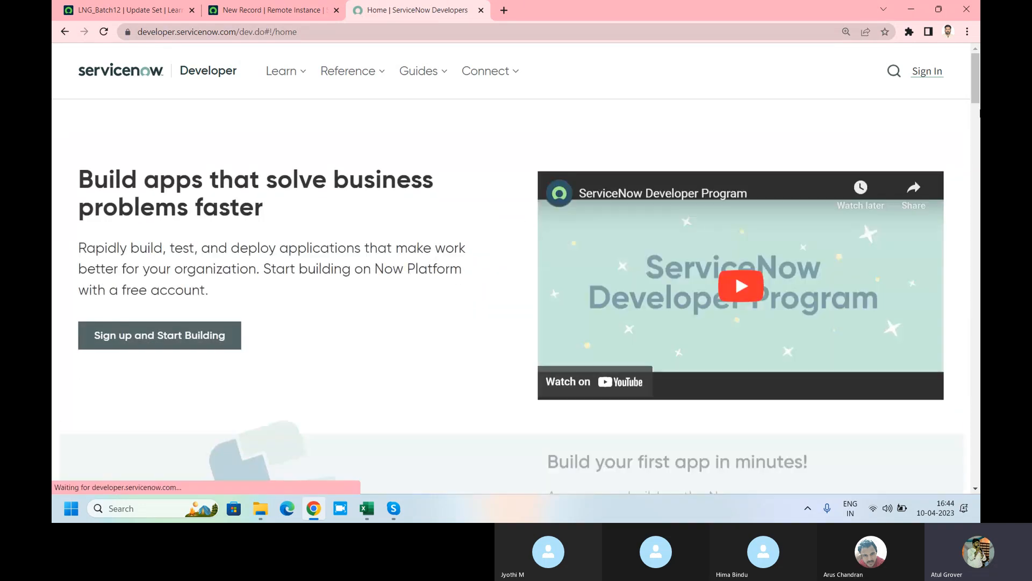
left_click(927, 72)
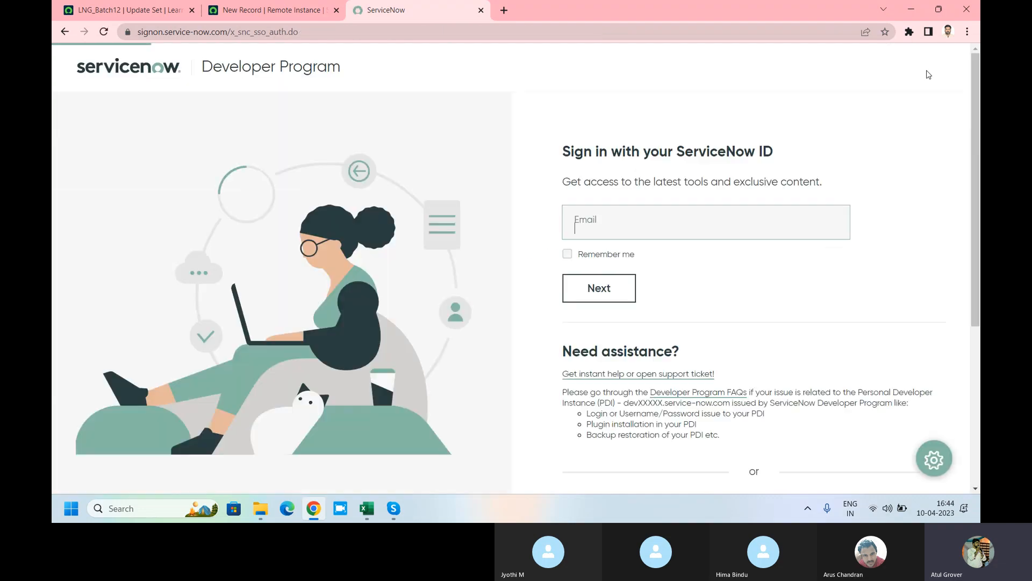
type("at")
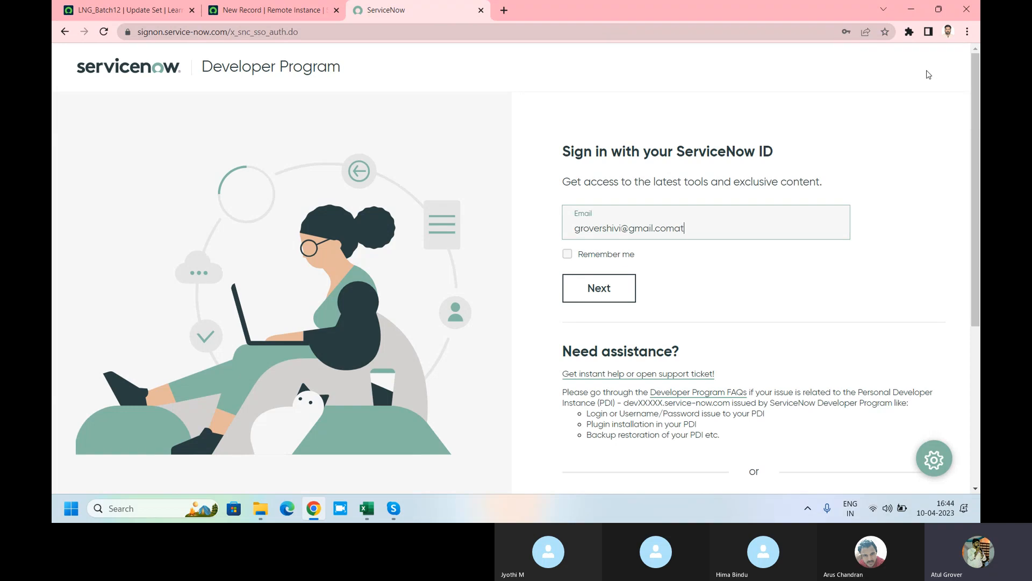
key("ctrl+a")
type("at")
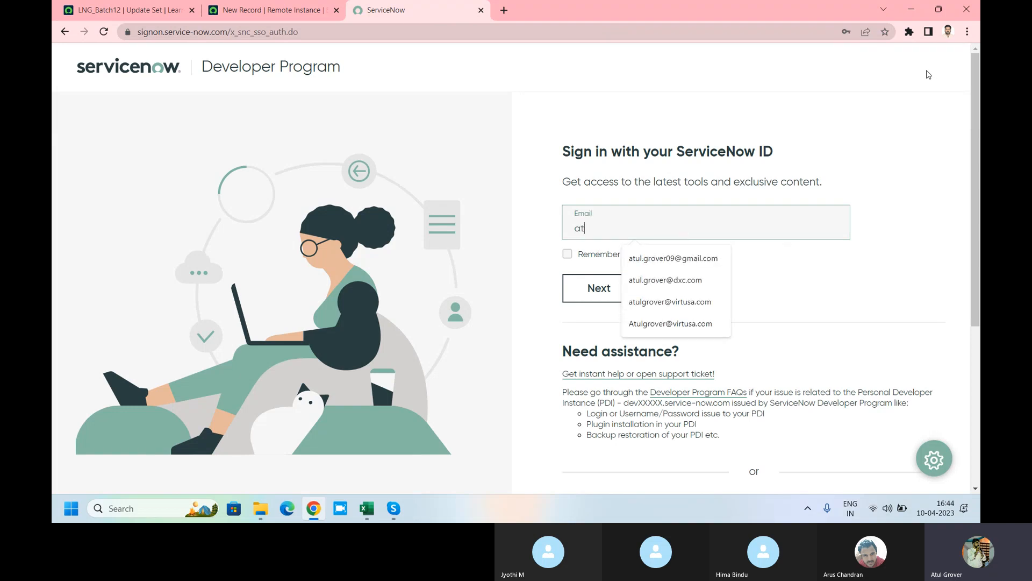
left_click(678, 259)
left_click(599, 293)
left_click(249, 14)
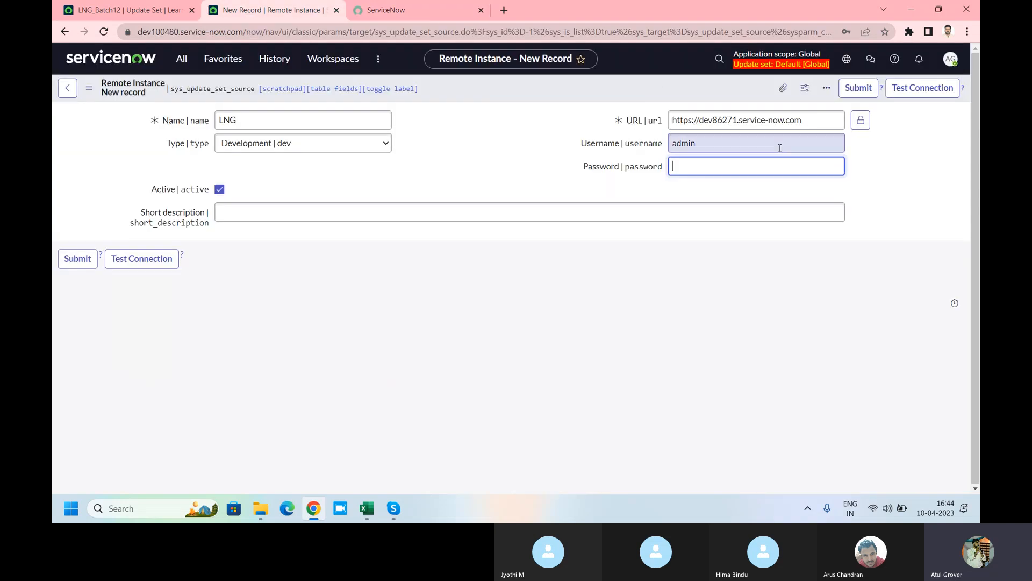
left_click(428, 15)
left_click(583, 268)
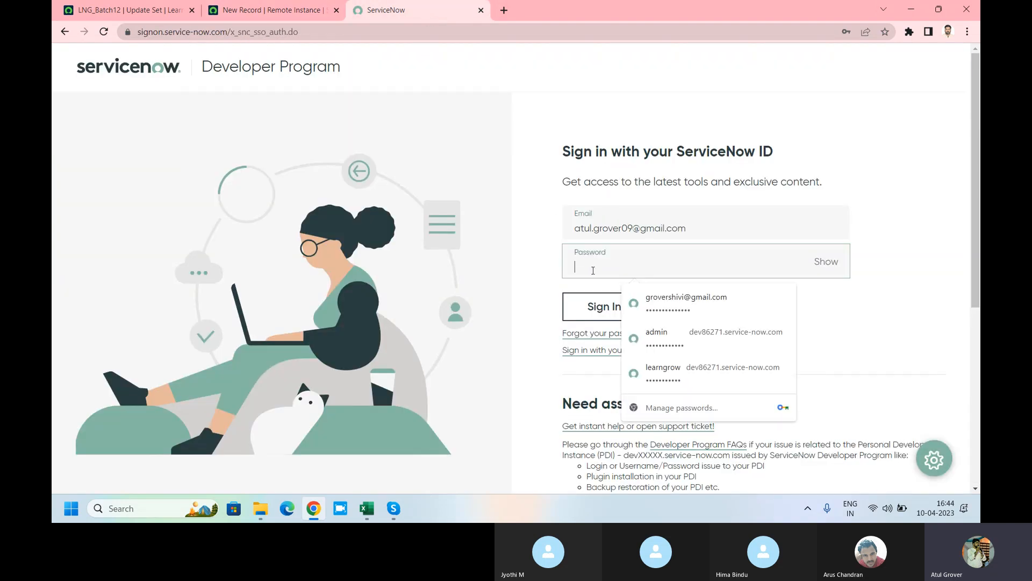
type("••••")
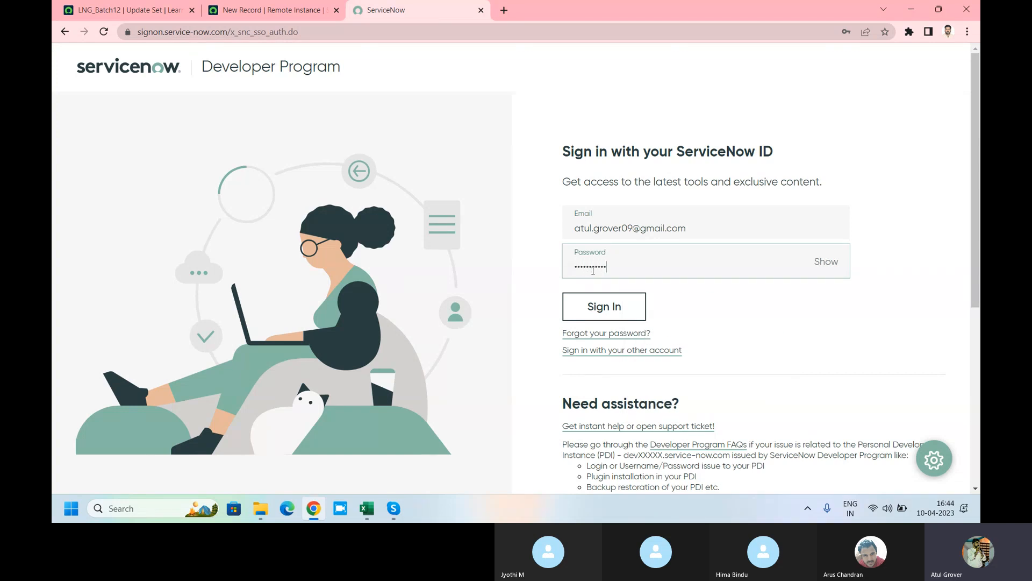
key("Return")
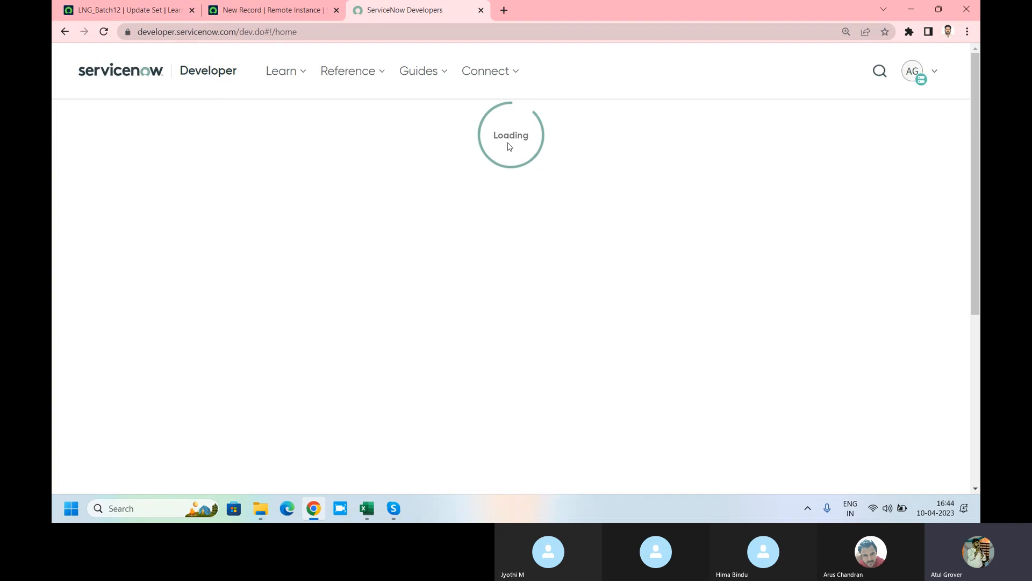
Step: Show the dev86271 instance's login credentials, copy its password, and return to the Remote Instance form
left_click(913, 71)
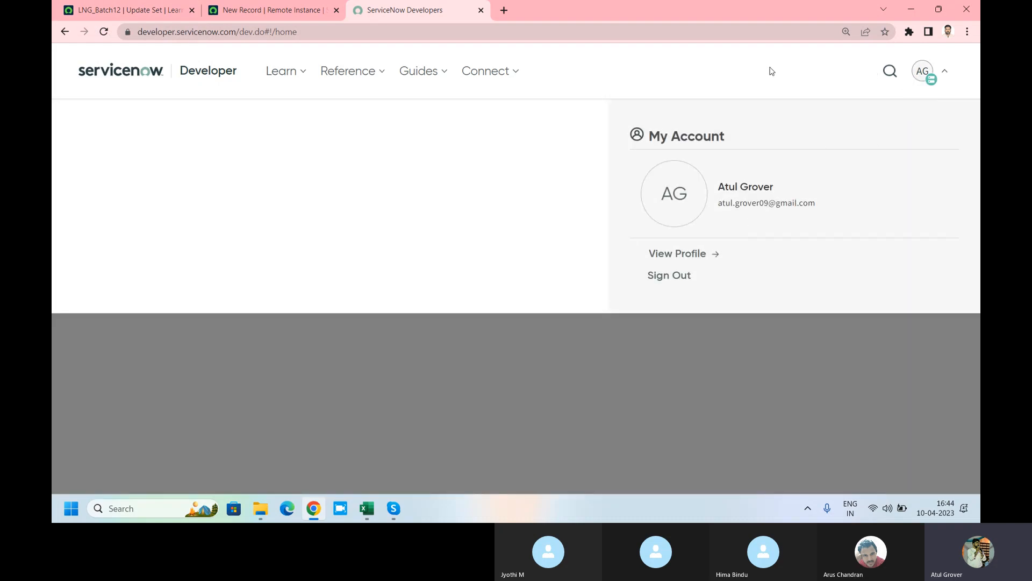
left_click(922, 76)
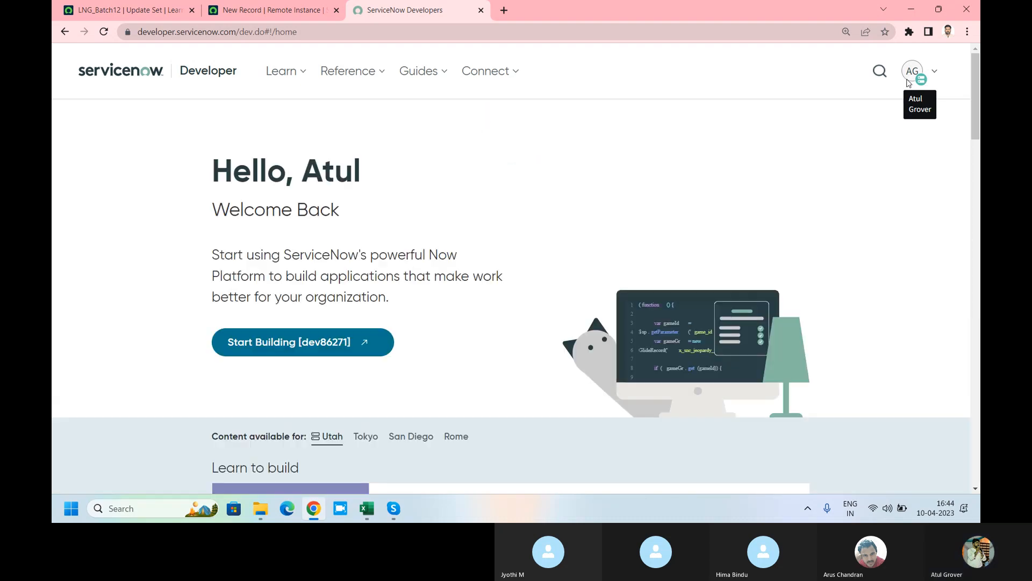
left_click(922, 76)
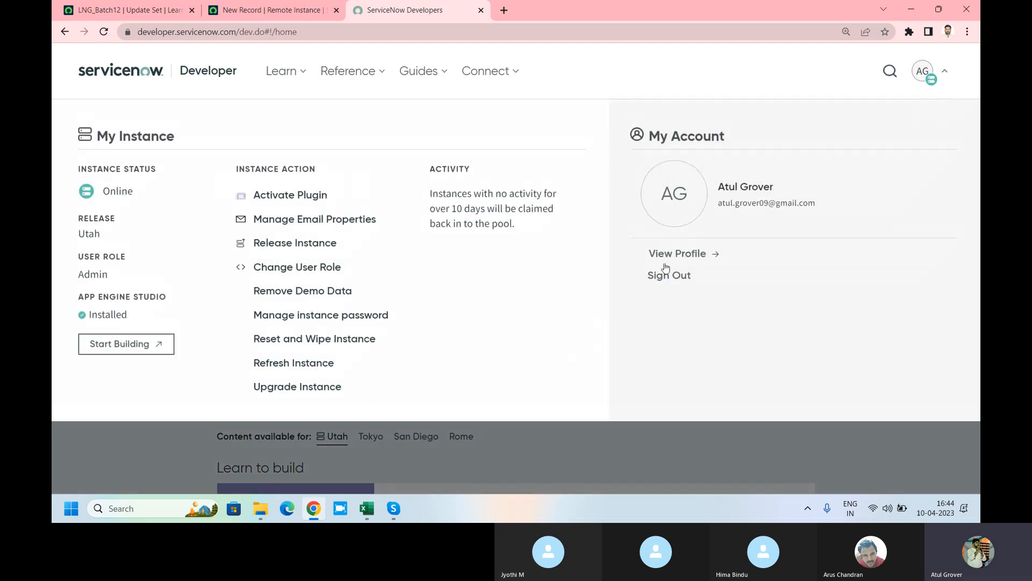
left_click(294, 325)
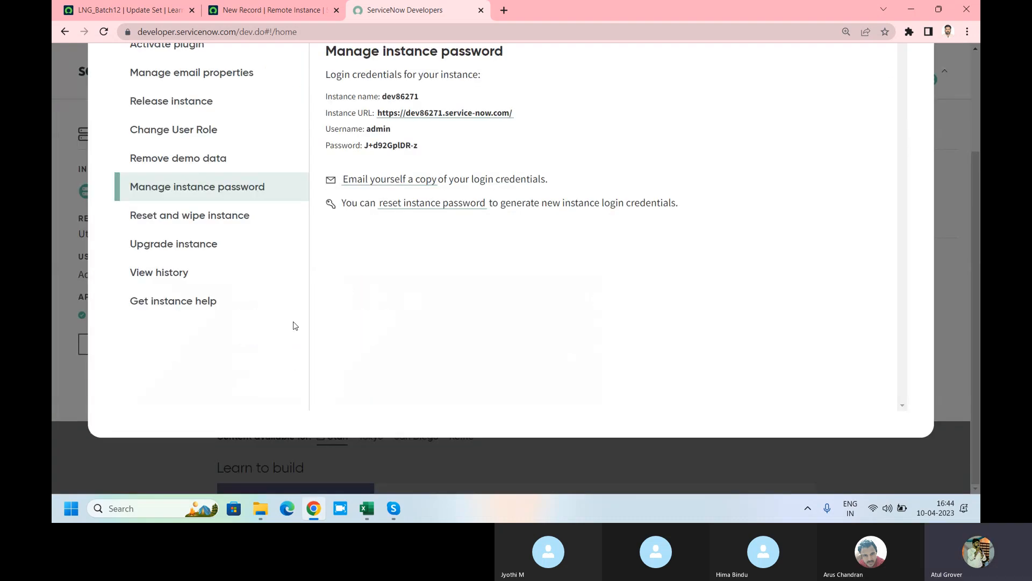
left_click_drag(418, 145, 365, 148)
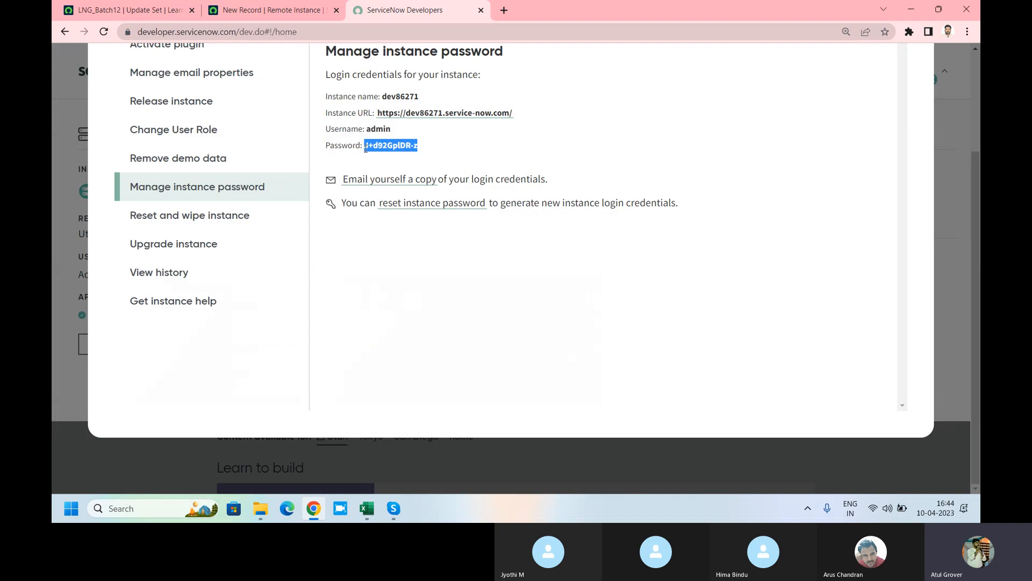
key("ctrl+c")
left_click(272, 10)
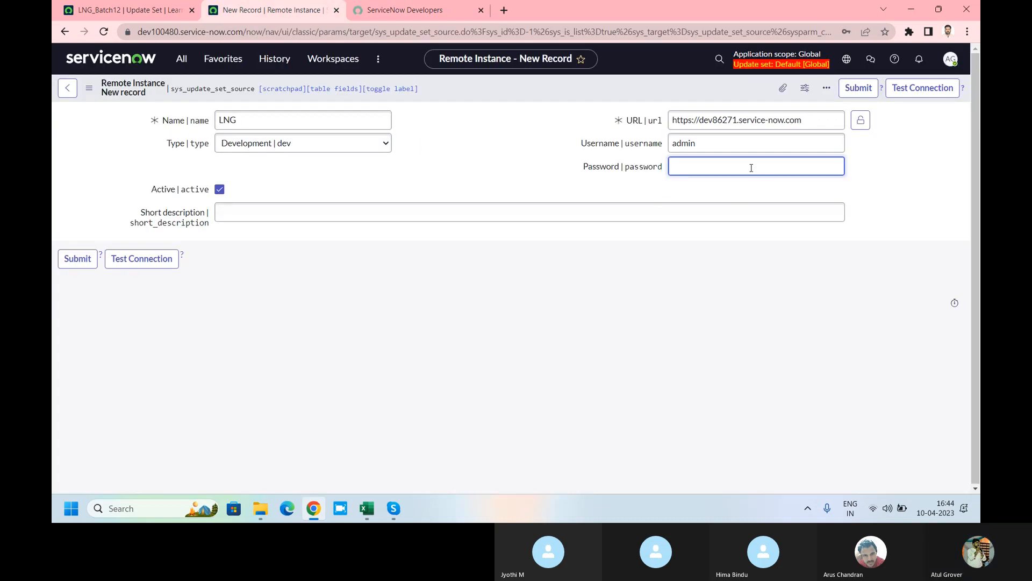
Step: Paste the password, enter description 'LNG Dev', pass the connection test, and submit the record
key("ctrl+v")
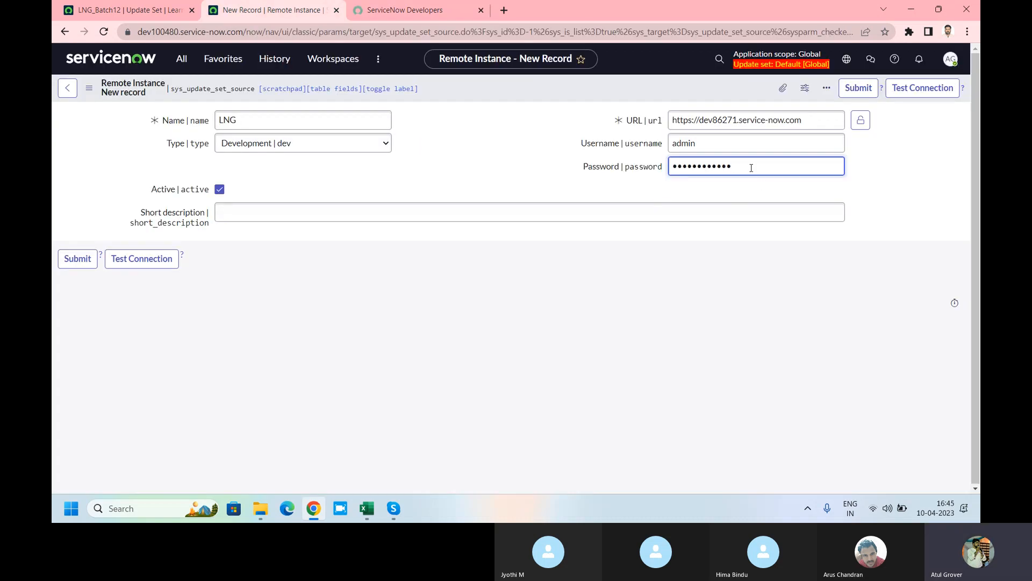
left_click(258, 213)
type("L")
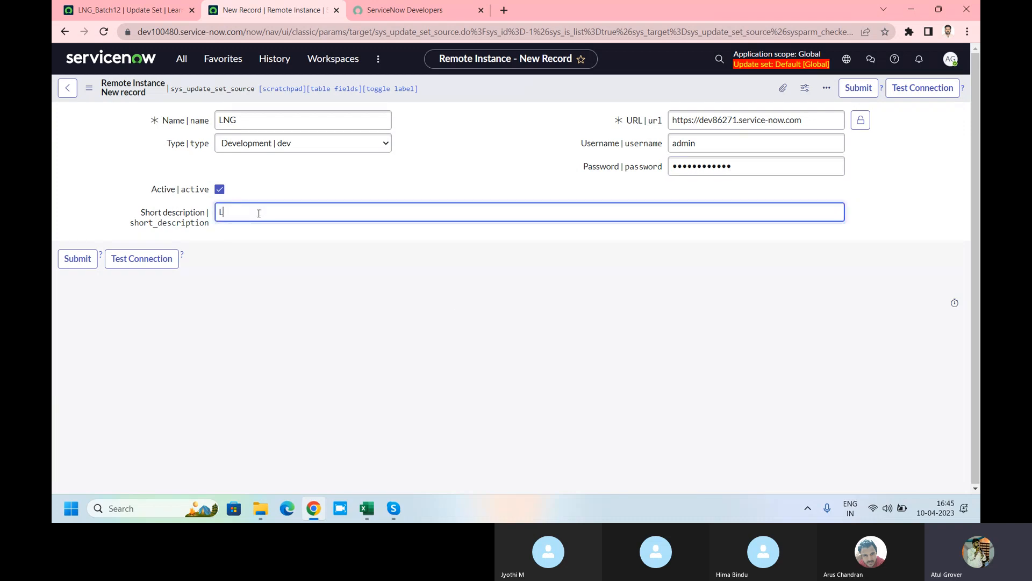
type("NG Dev")
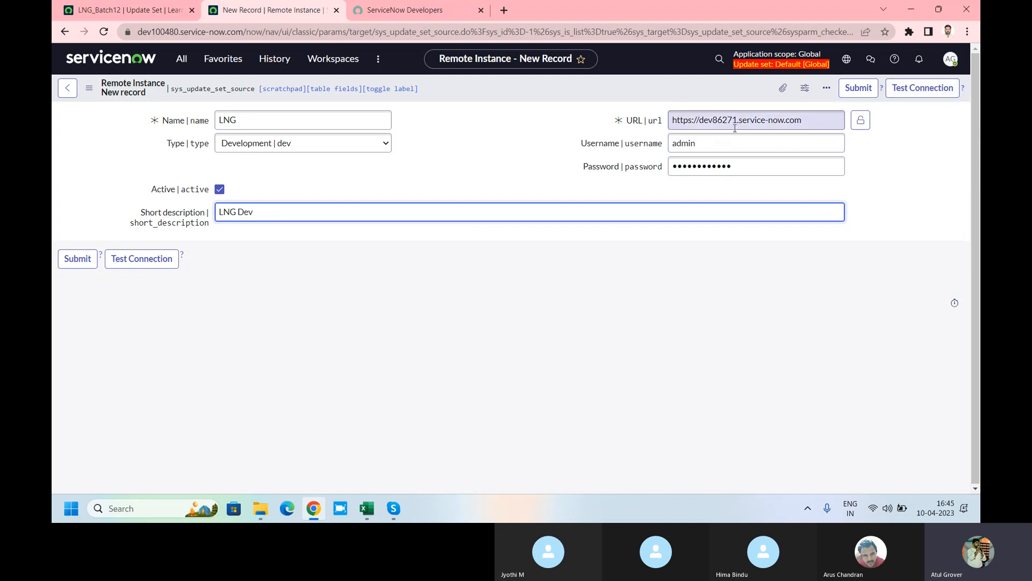
left_click(923, 91)
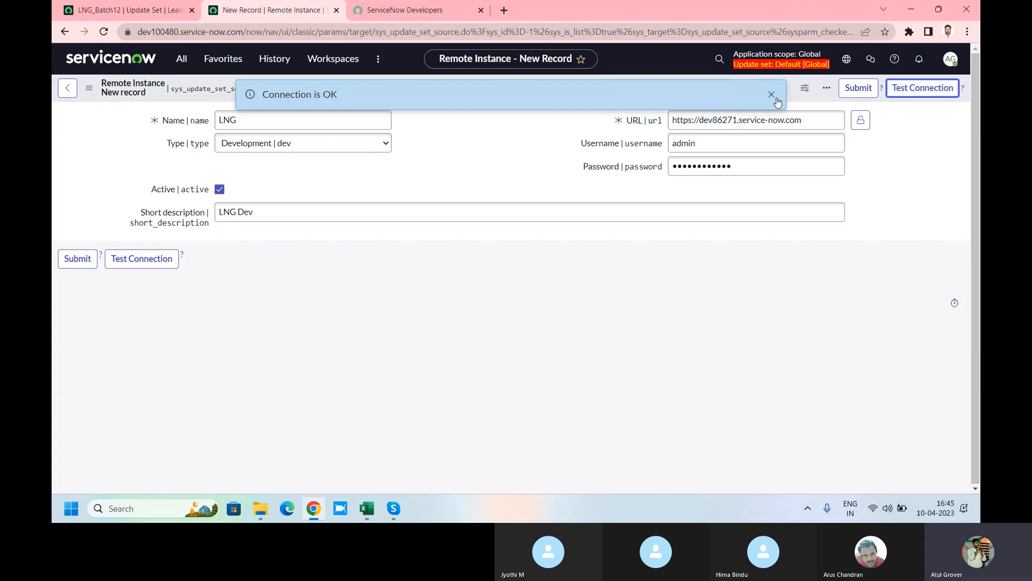
left_click(945, 85)
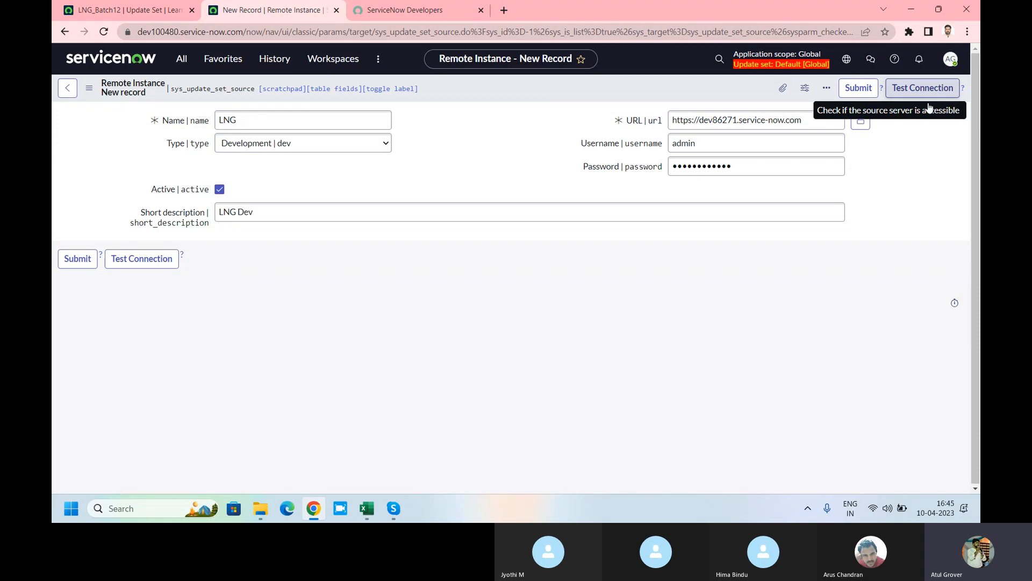
left_click_drag(807, 120, 656, 127)
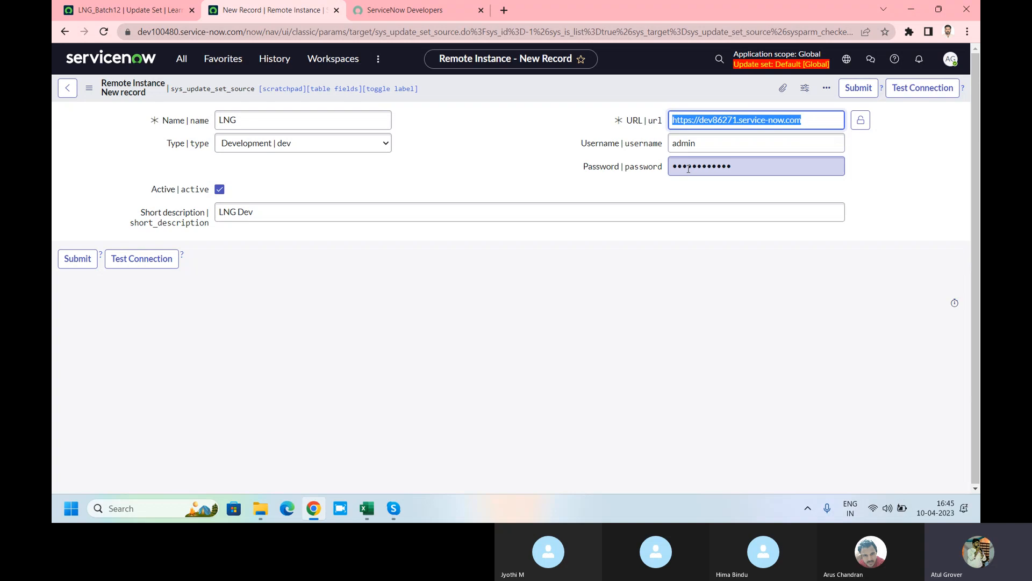
left_click(862, 90)
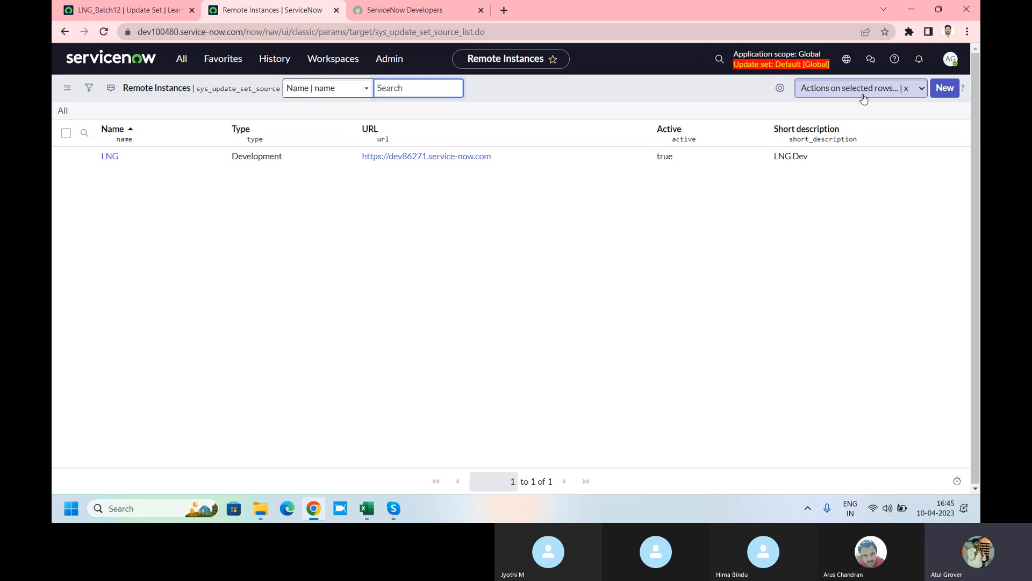
Step: Open the saved LNG remote instance record, then return to the LNG_Batch12 update set
left_click(110, 157)
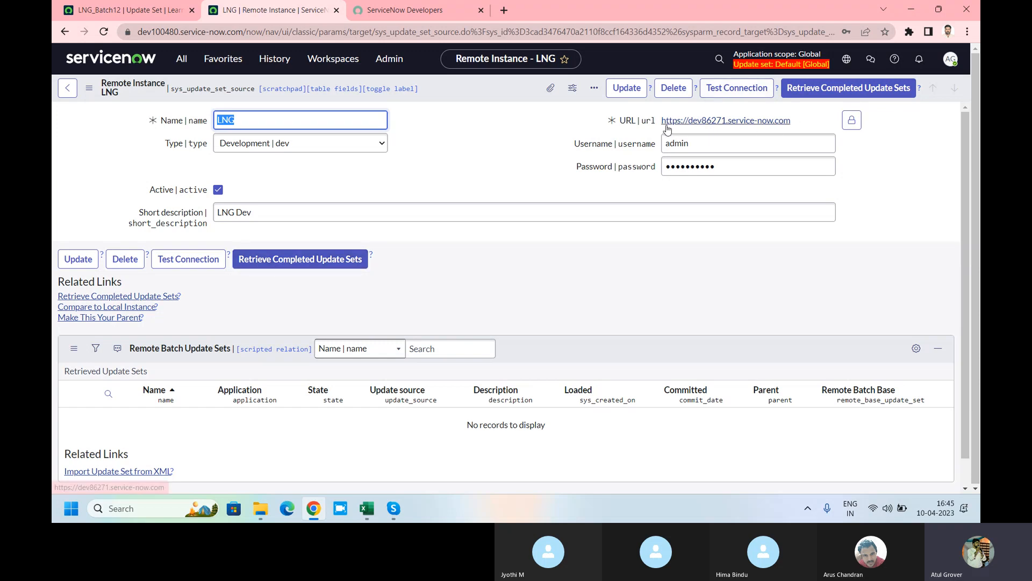
left_click(129, 9)
Step: Open the Local Update Sets list and check the LNG_Batch12 record before returning to the list
left_click(134, 61)
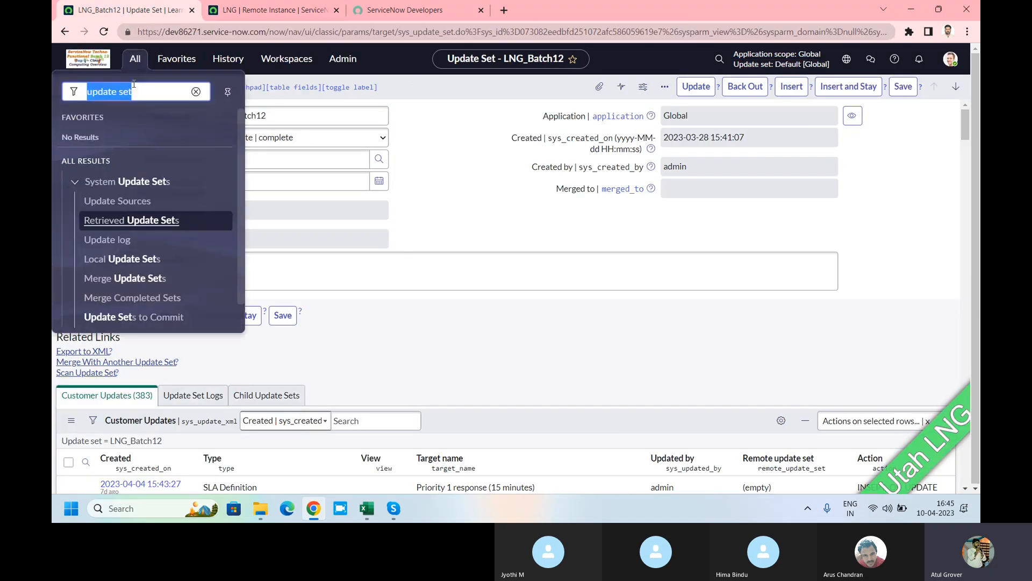
left_click(105, 261)
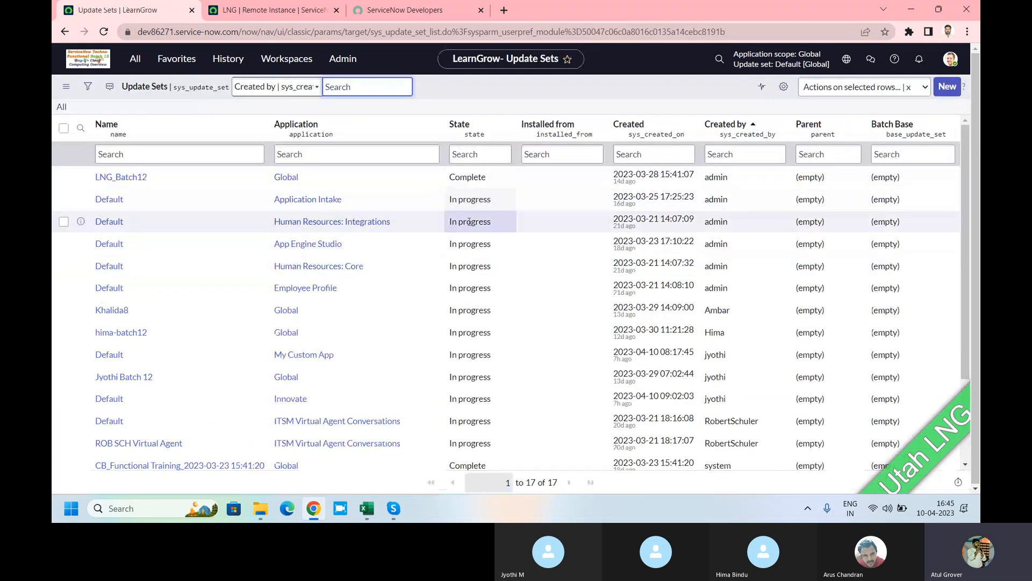
scroll(468, 199, "down", 2)
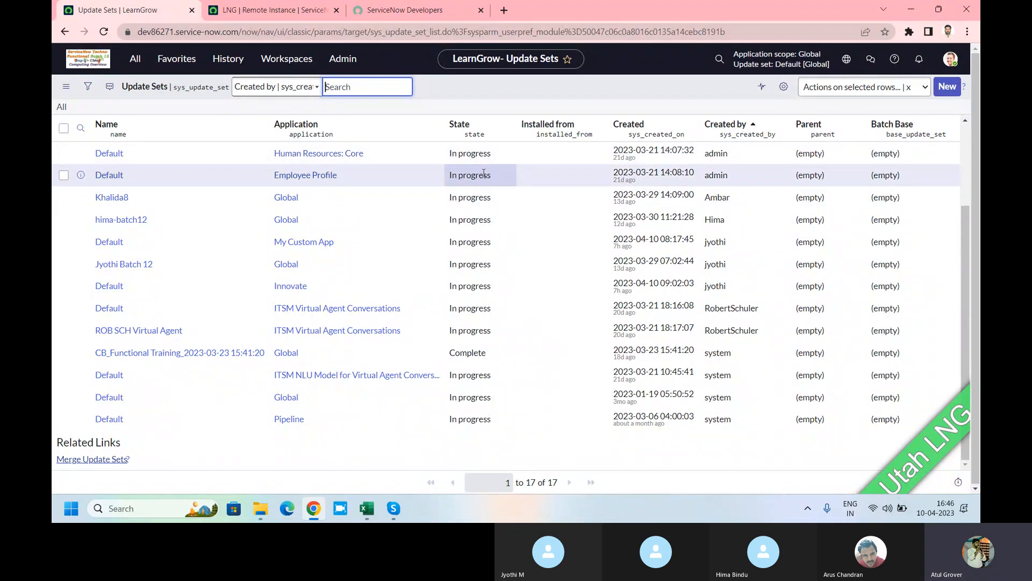
scroll(484, 215, "up", 3)
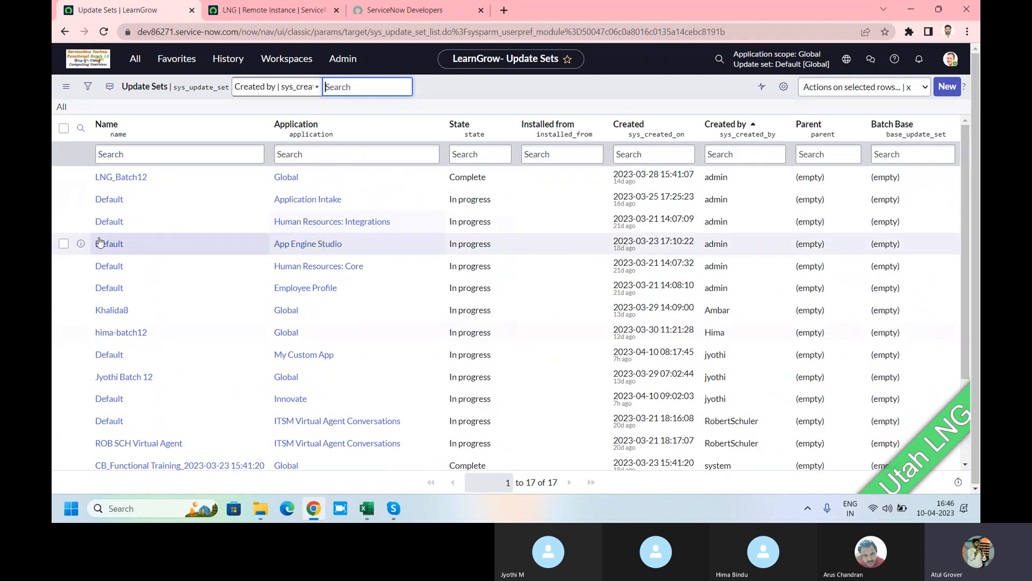
left_click(119, 180)
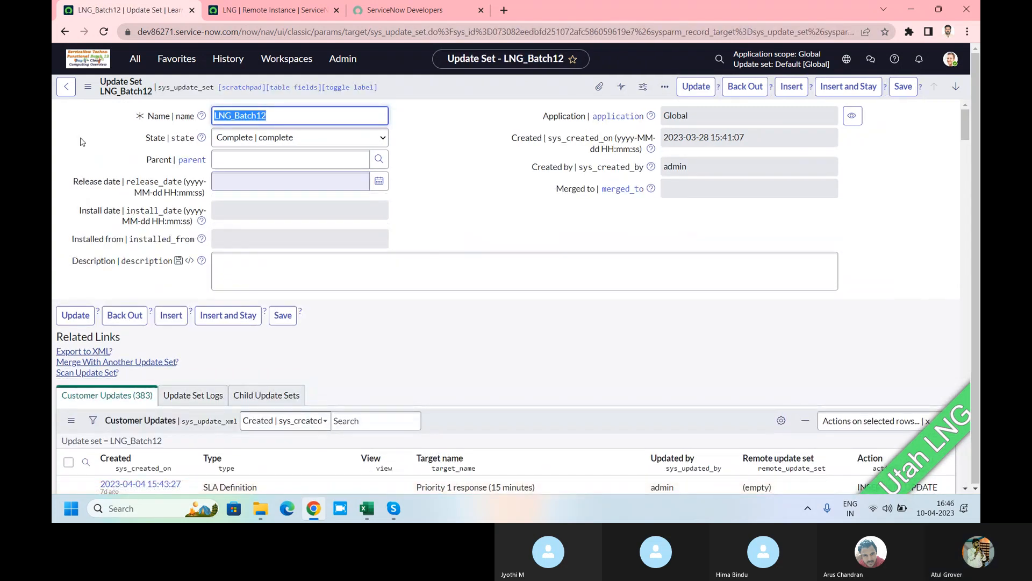
left_click(63, 89)
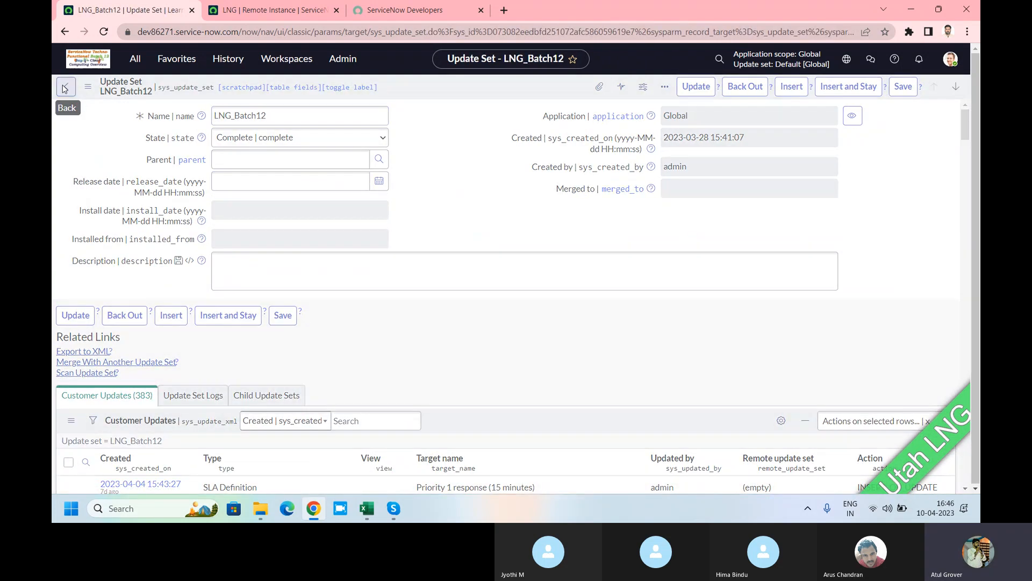
scroll(252, 245, "down", 3)
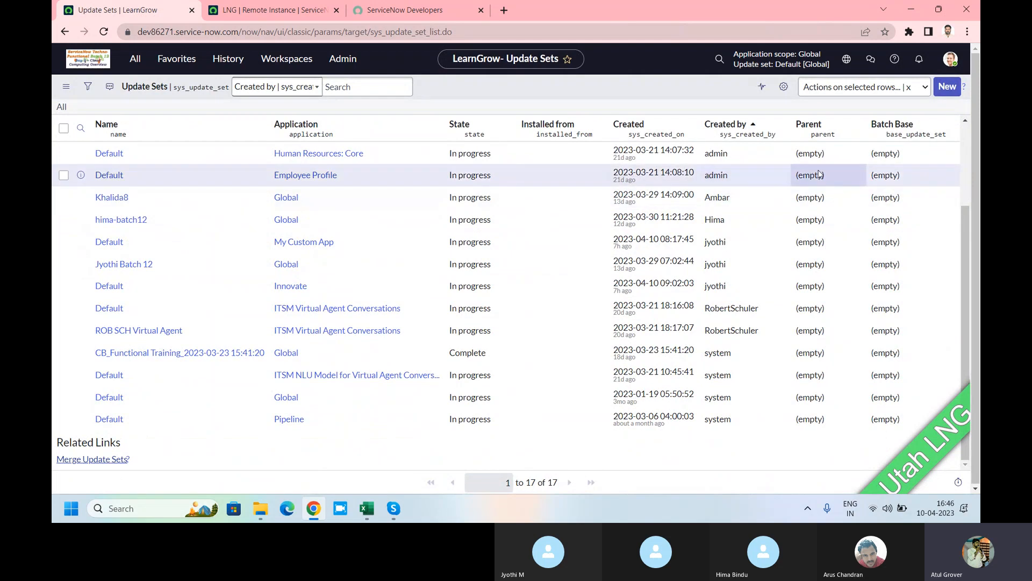
left_click(849, 205)
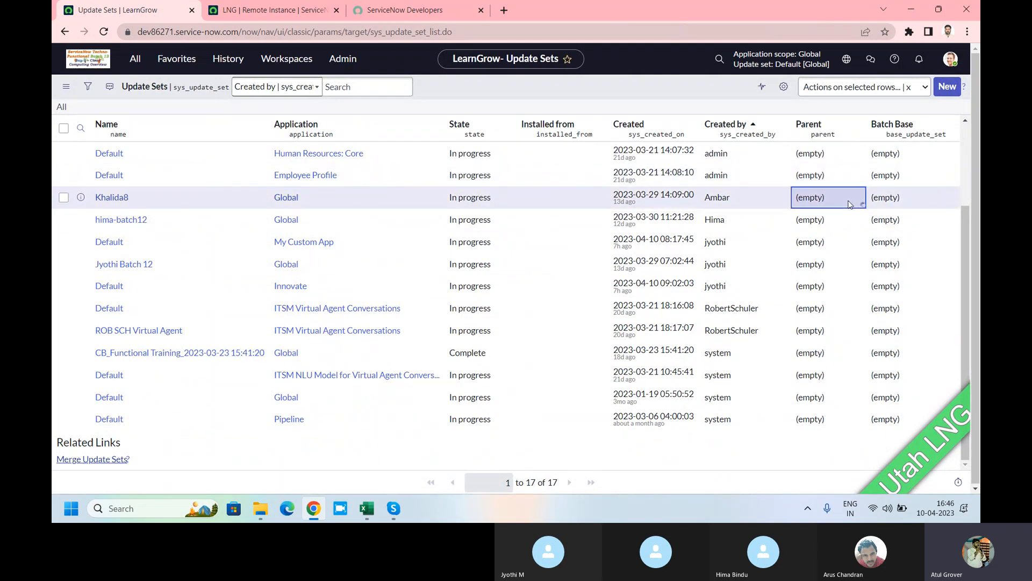
left_click(850, 204)
type("LNG")
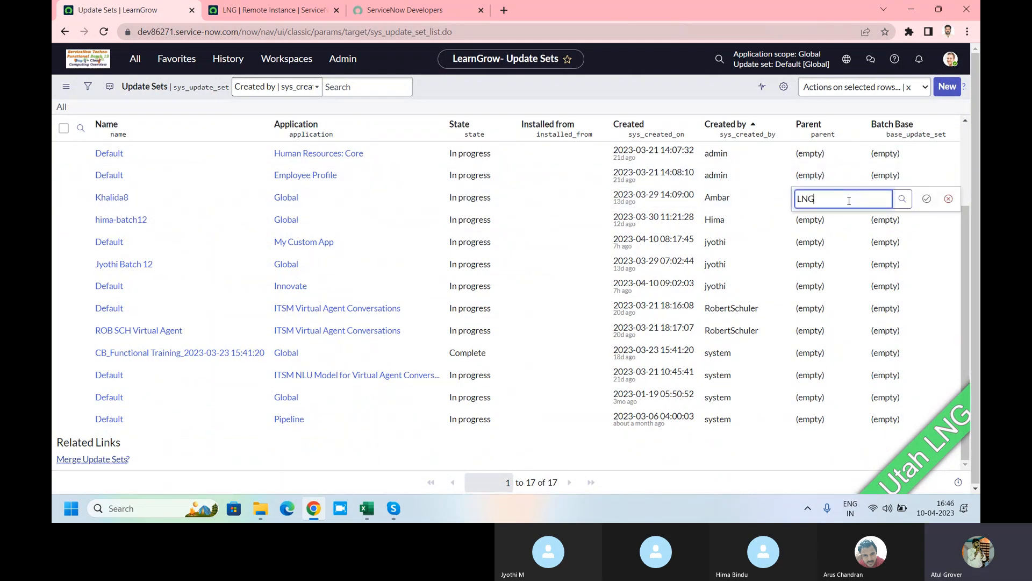
left_click(838, 233)
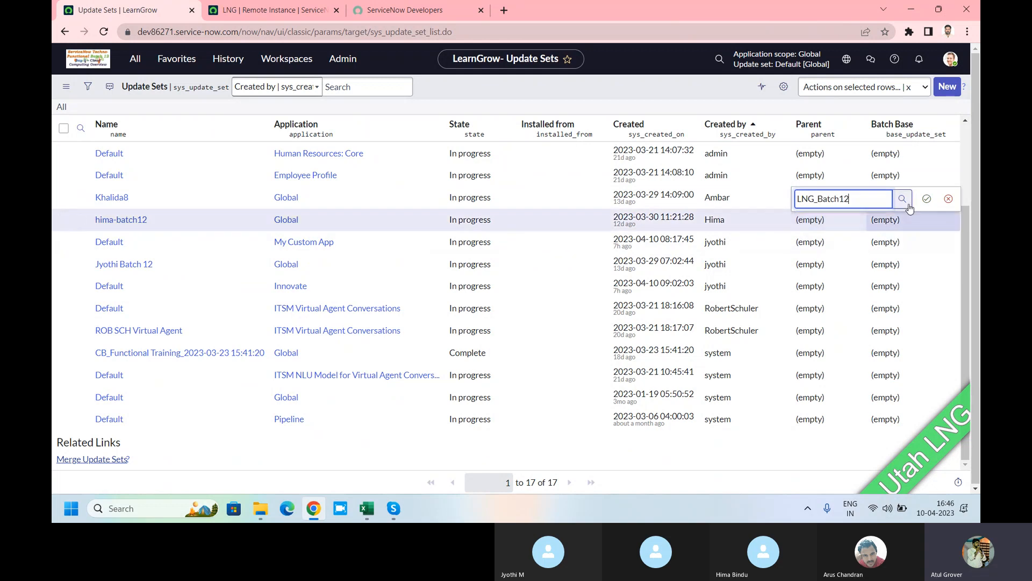
left_click(927, 199)
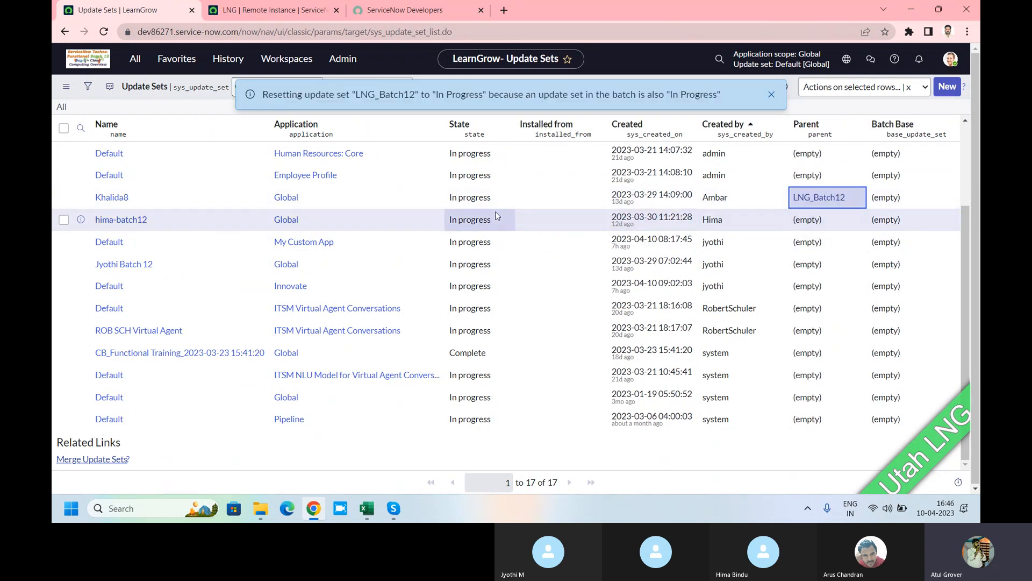
double_click(841, 218)
type("LNG")
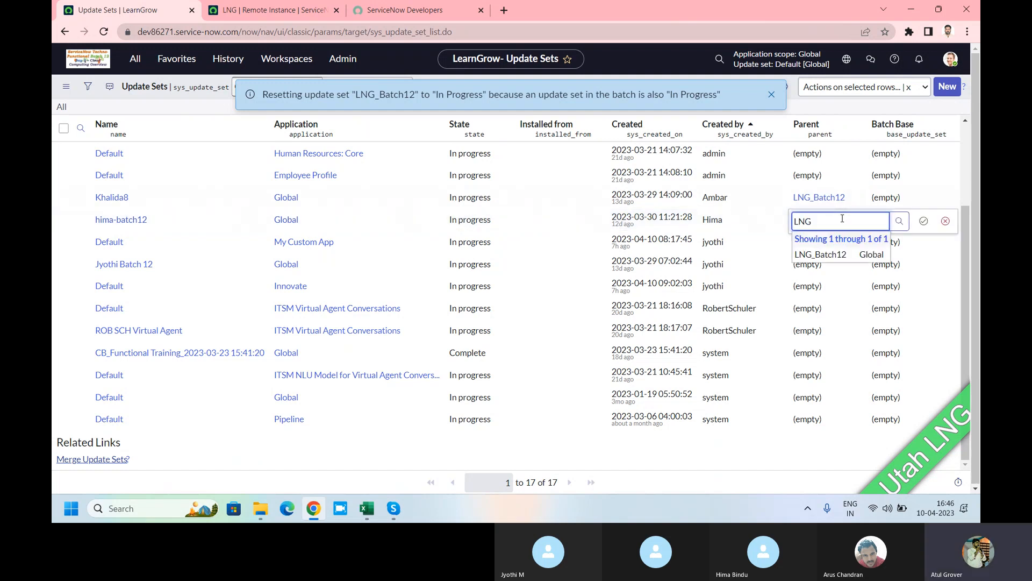
left_click(833, 256)
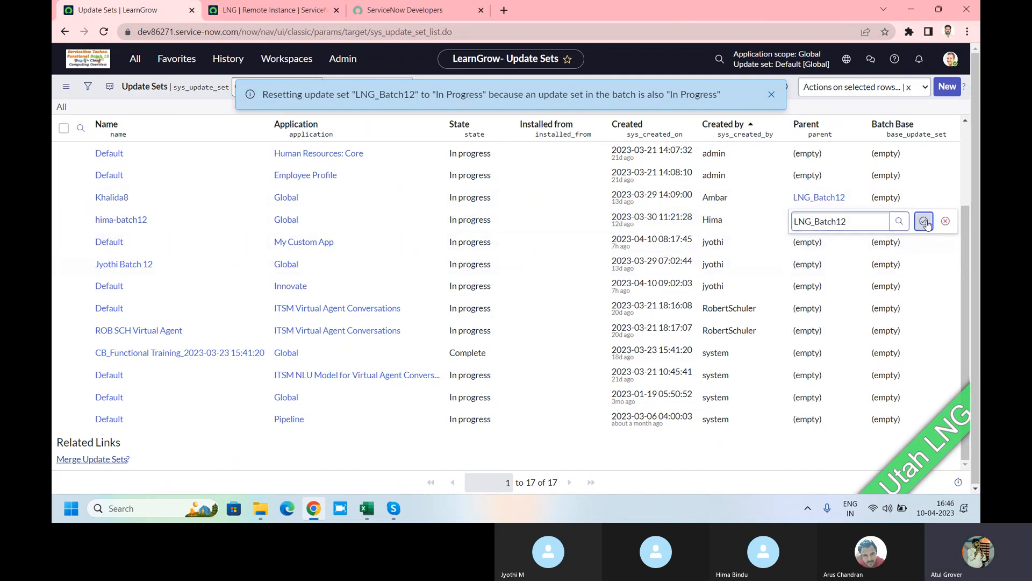
left_click(924, 221)
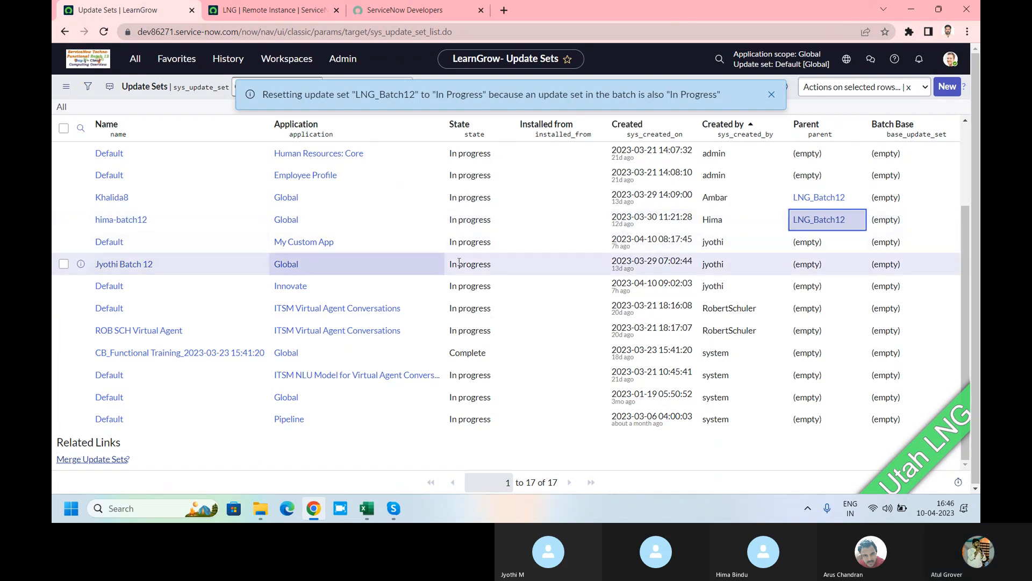
left_click(839, 268)
double_click(837, 267)
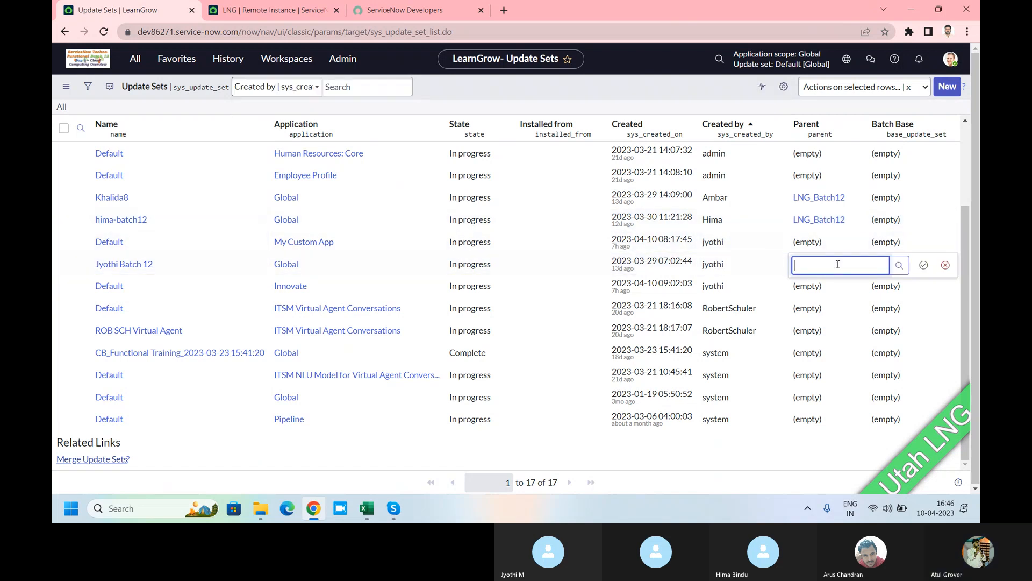
type("LNG")
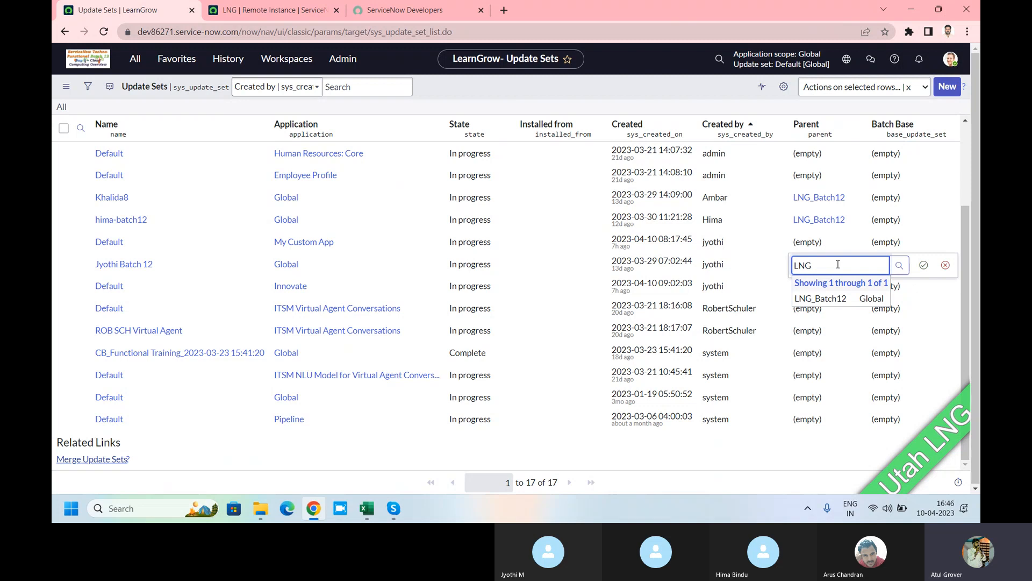
left_click(831, 298)
left_click(925, 268)
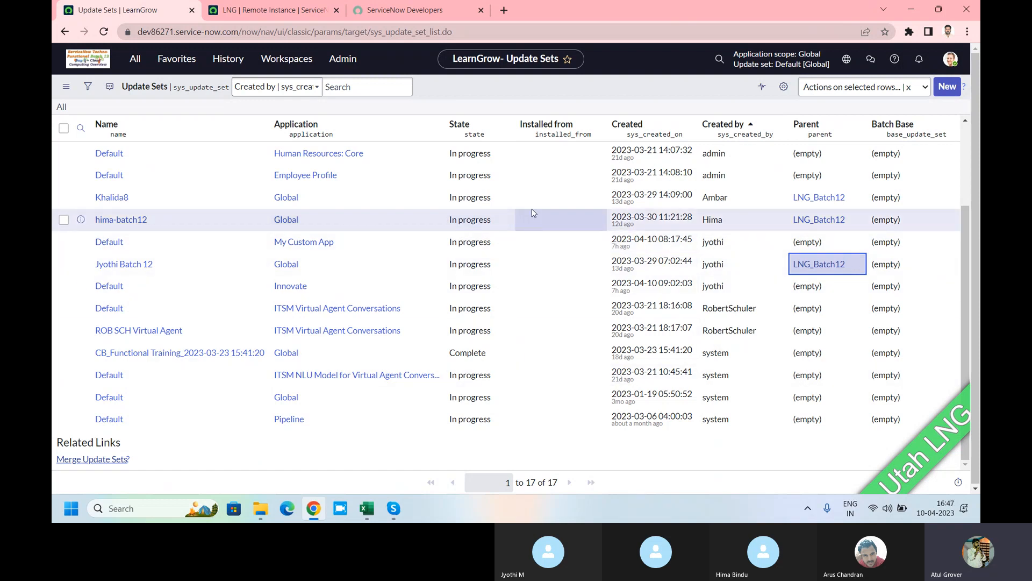
Step: Set both Khalida8 and hima-batch12 to State Complete in one inline edit
left_click(505, 198)
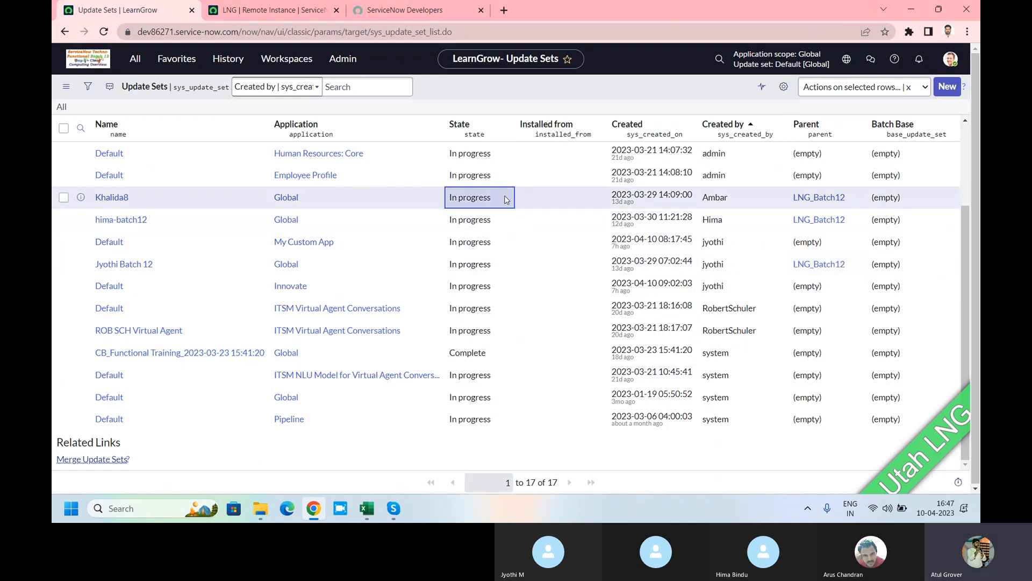
key("shift+Down")
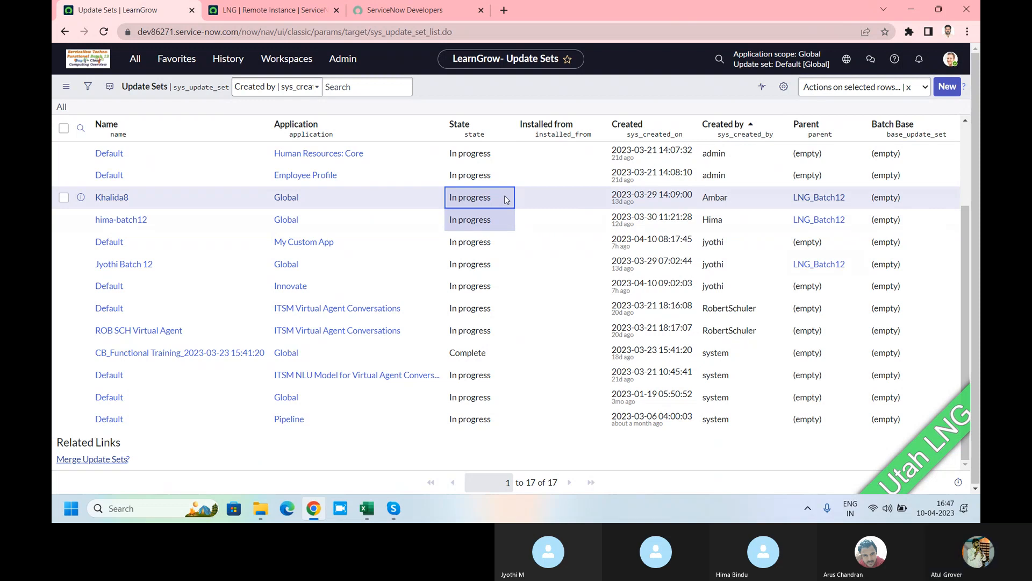
double_click(506, 198)
left_click(503, 200)
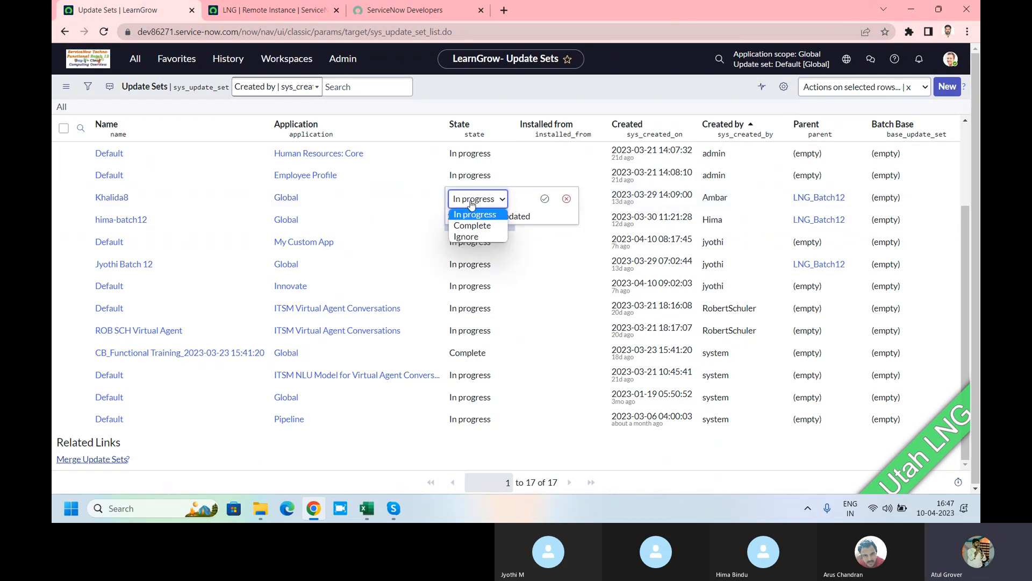
left_click(475, 222)
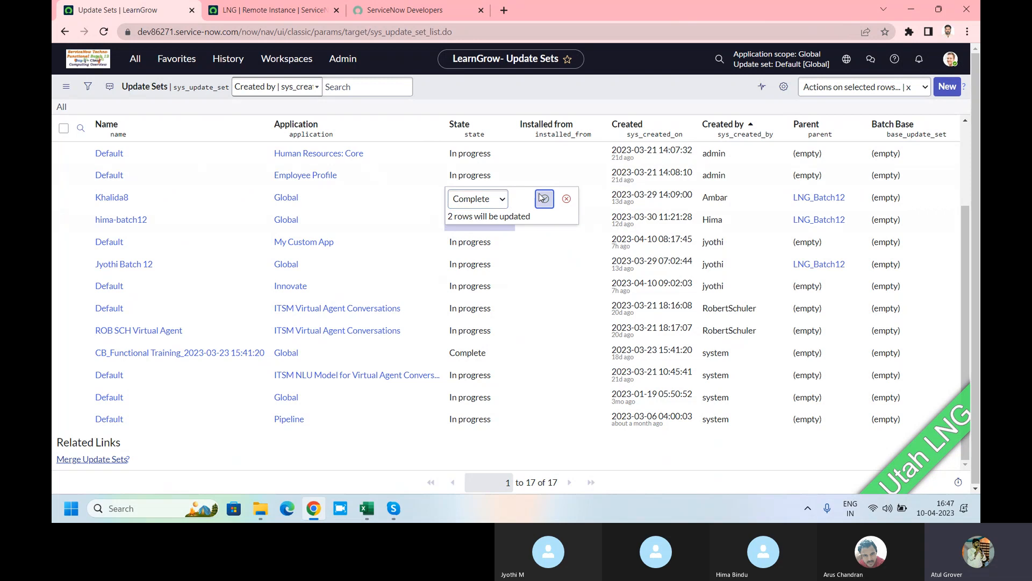
left_click(545, 198)
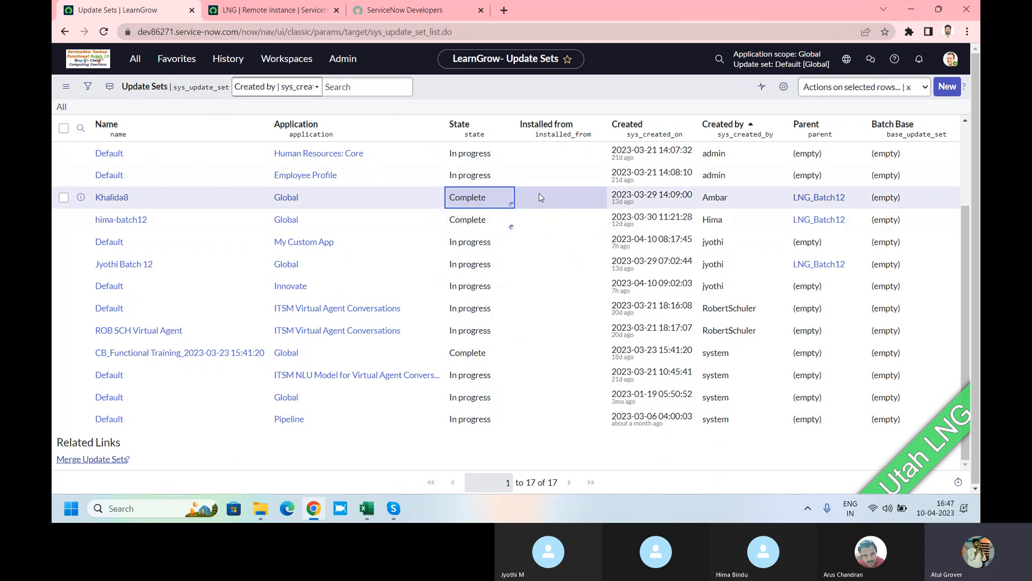
Step: Set Jyothi Batch 12's State to Complete and save it
left_click(501, 269)
left_click(501, 269)
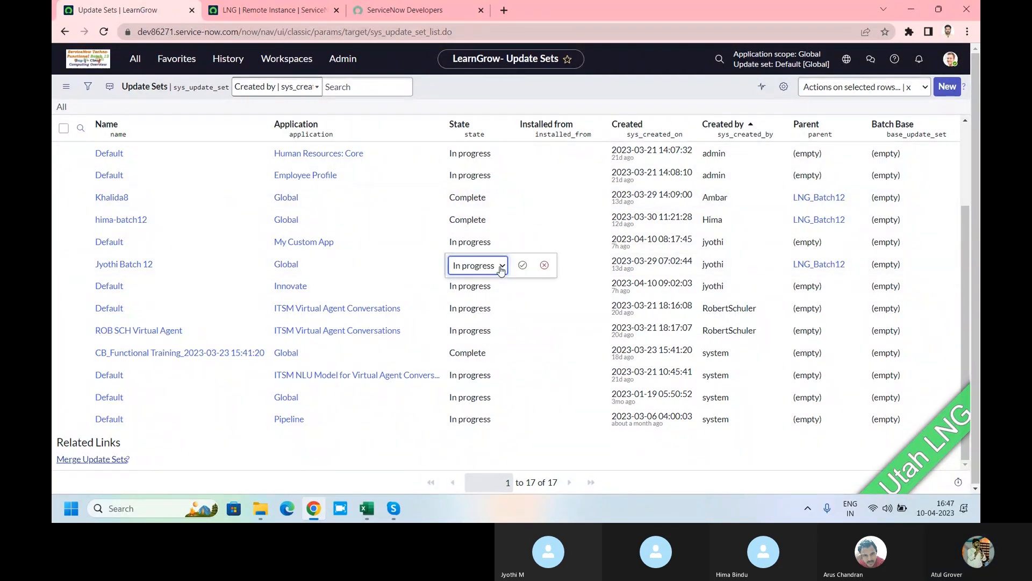
left_click(500, 266)
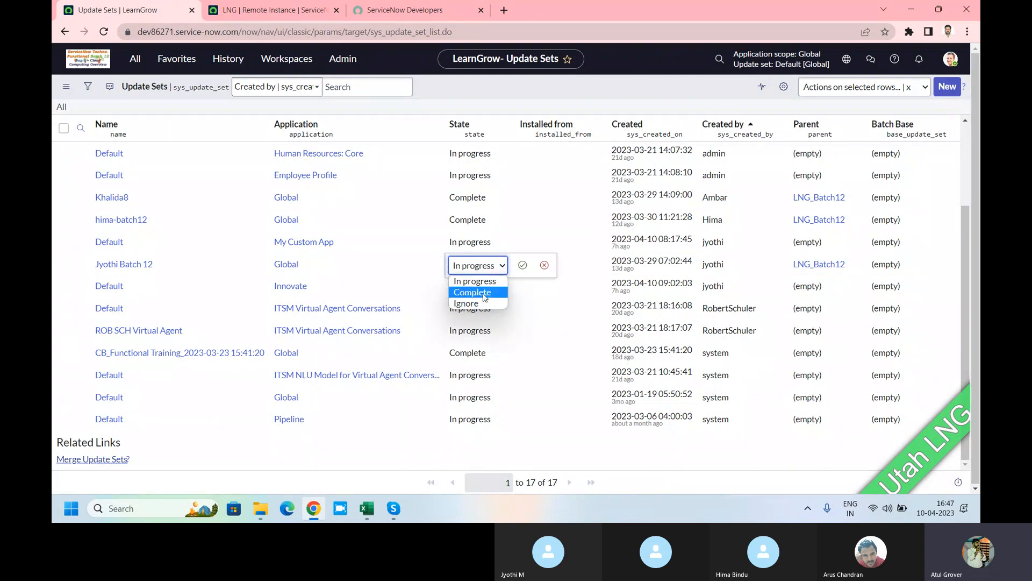
left_click(472, 292)
left_click(523, 265)
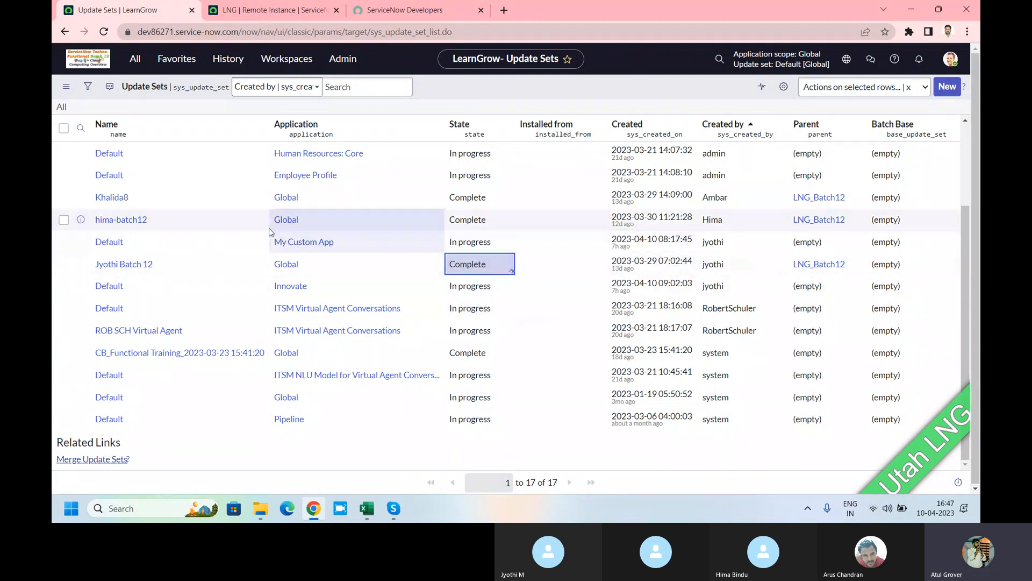
scroll(271, 240, "up", 3)
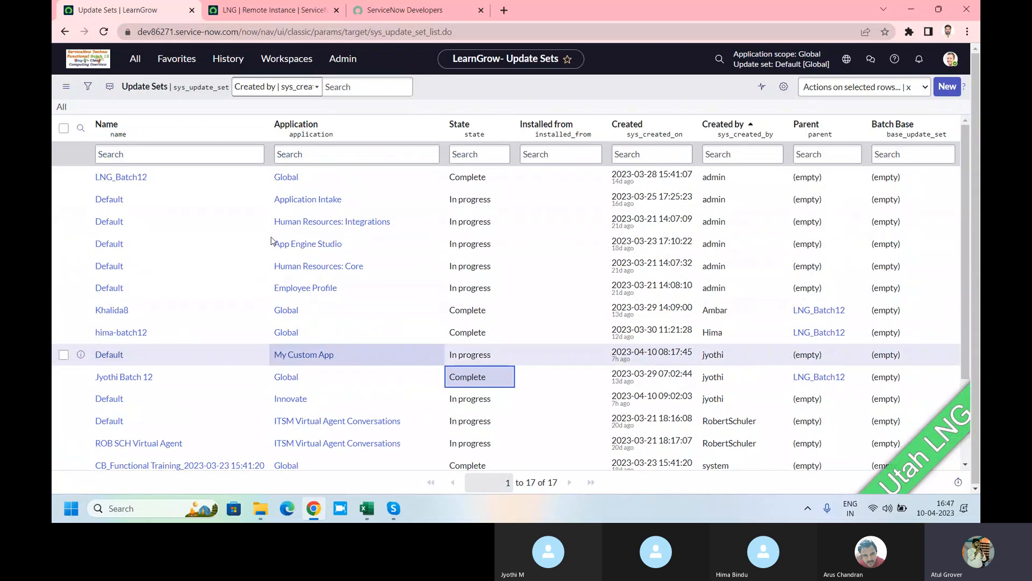
Step: Retrieve completed update sets from LNG and review why 3 were skipped for incomplete batch base
left_click(249, 19)
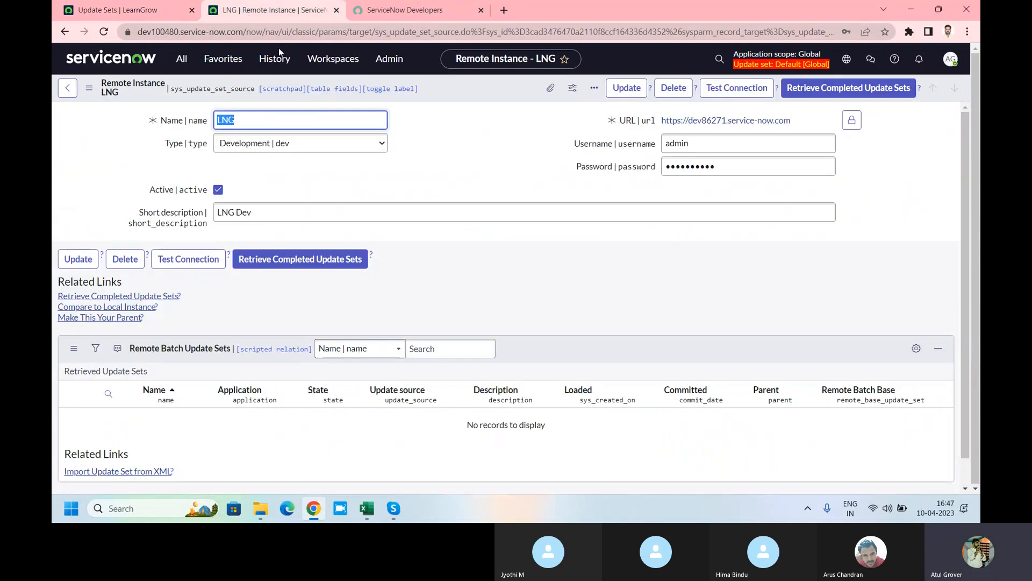
left_click(830, 93)
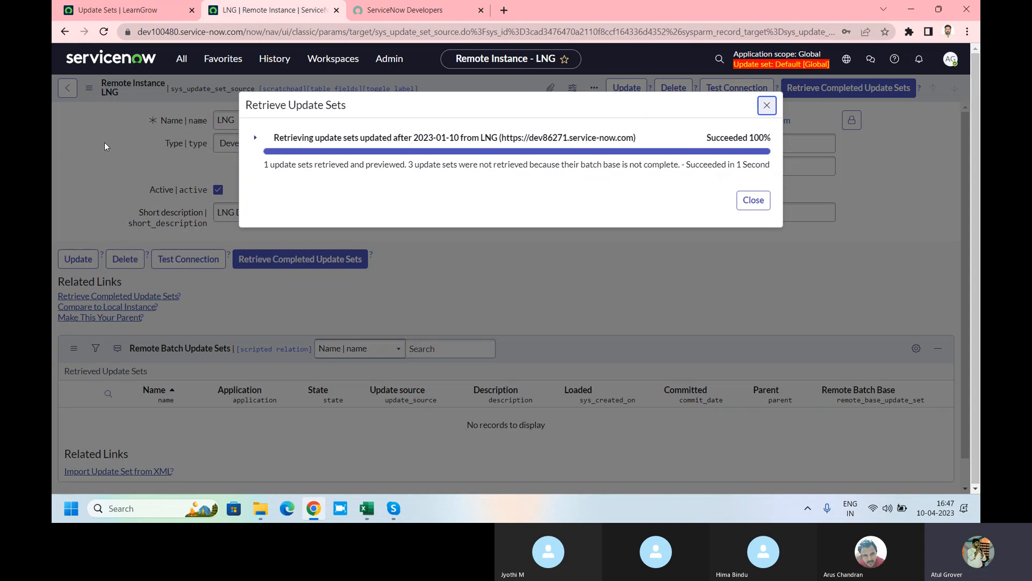
left_click_drag(313, 164, 424, 161)
left_click_drag(501, 164, 667, 168)
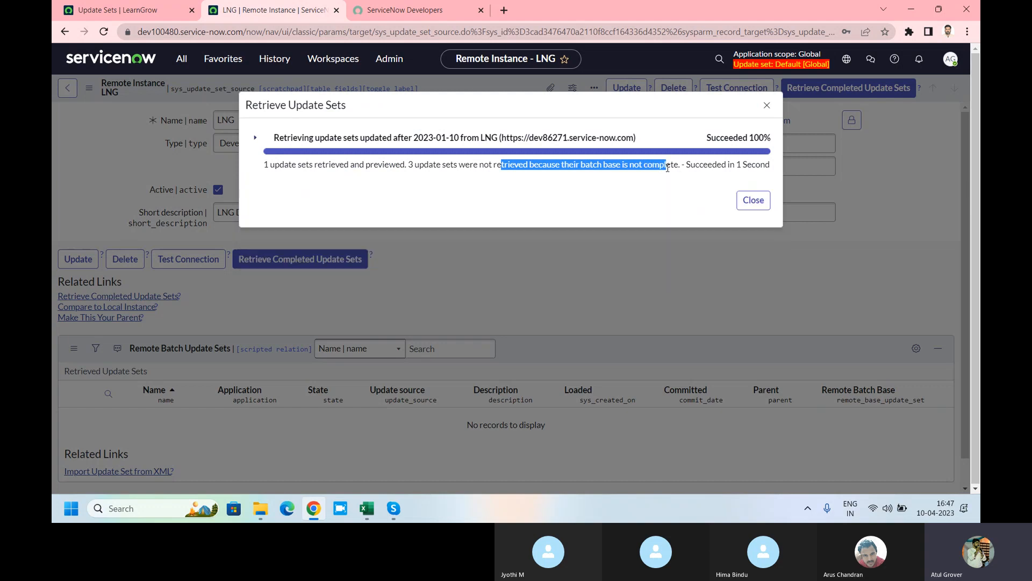
left_click(254, 138)
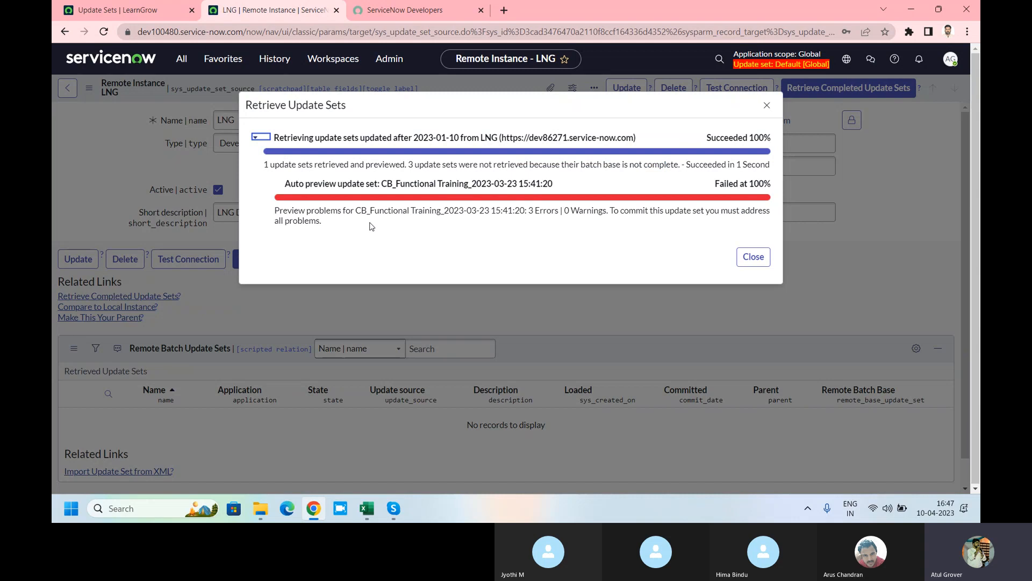
left_click(136, 14)
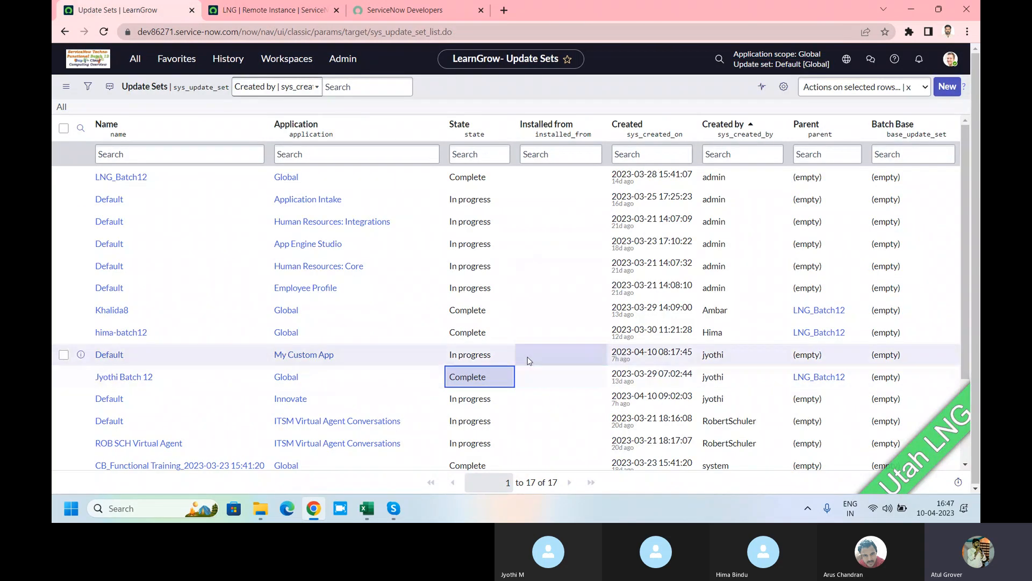
Step: Refresh the update set list and sort it by State
right_click(445, 82)
left_click(466, 141)
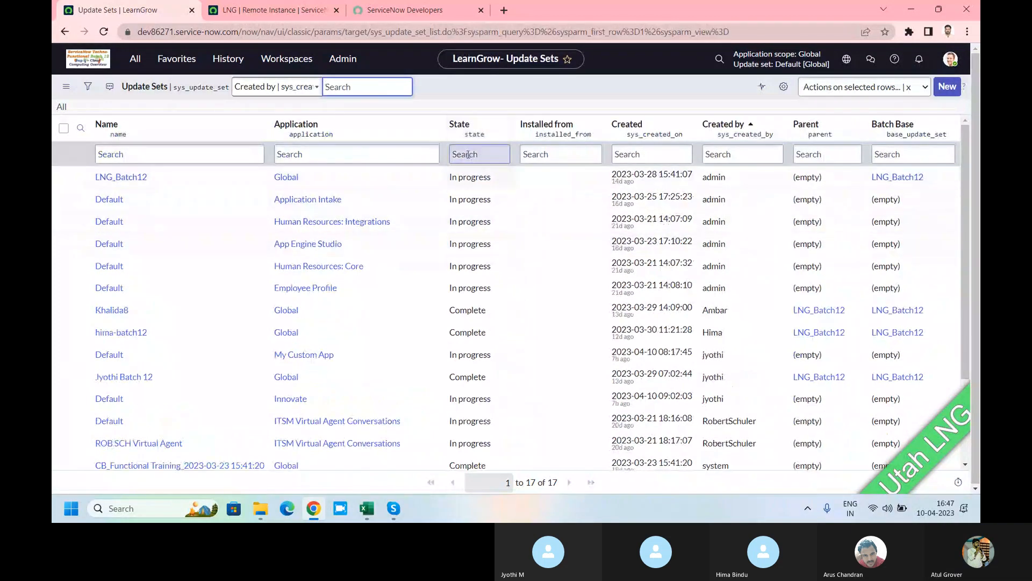
left_click(462, 127)
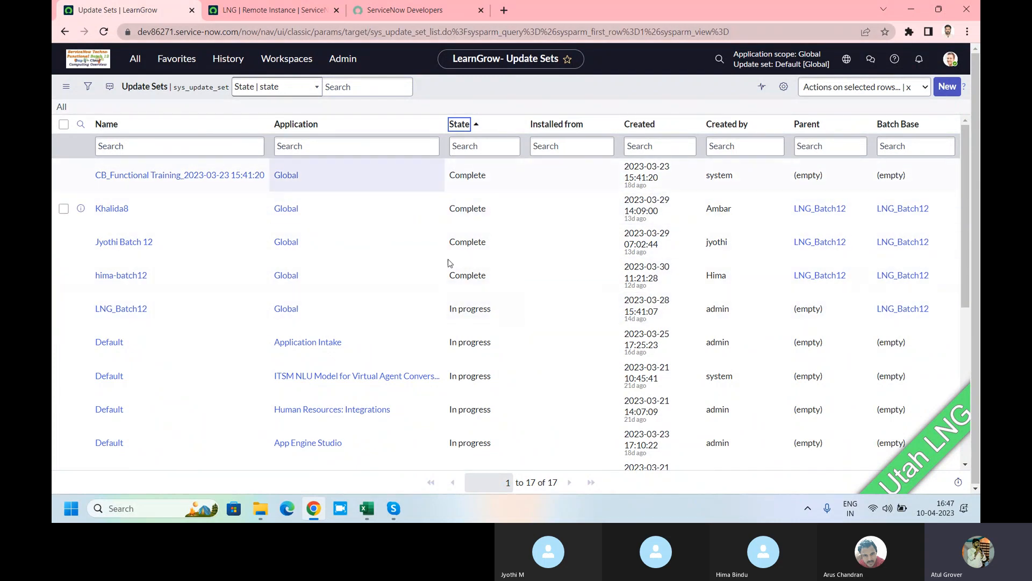
left_click(236, 11)
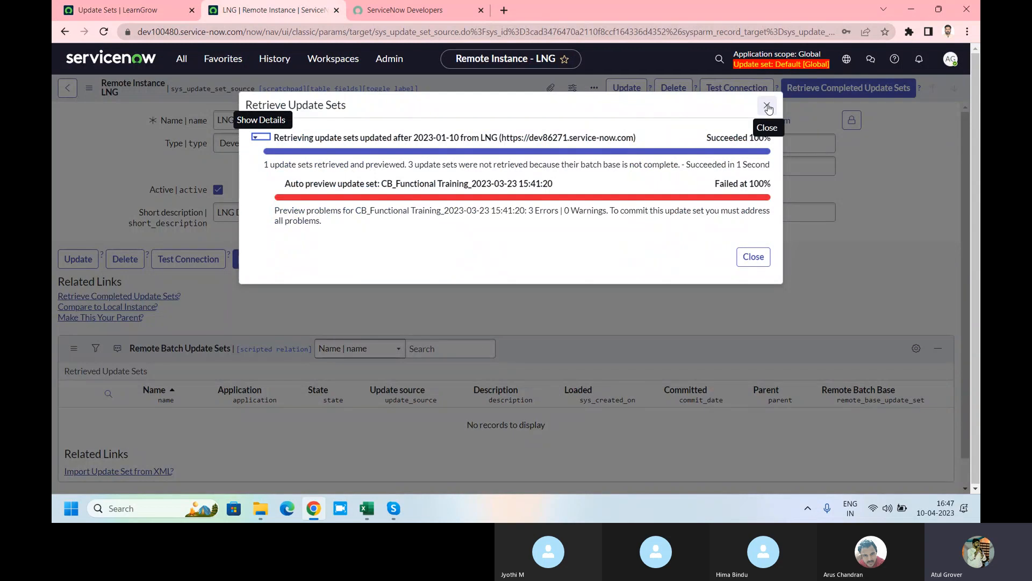
left_click(125, 11)
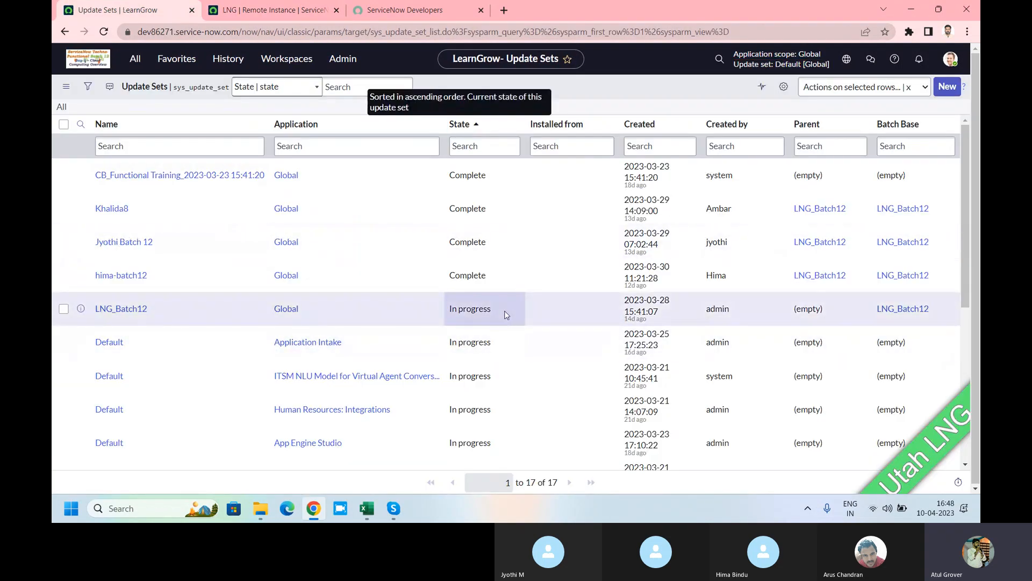
Step: Change LNG_Batch12's State to Complete and save it
left_click(505, 313)
double_click(505, 315)
key("Down")
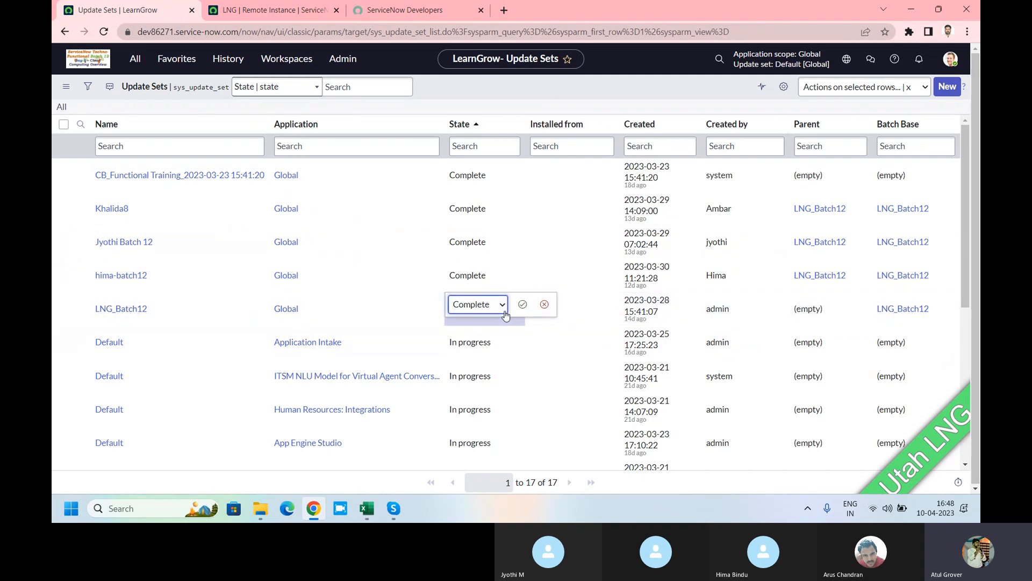
left_click(522, 304)
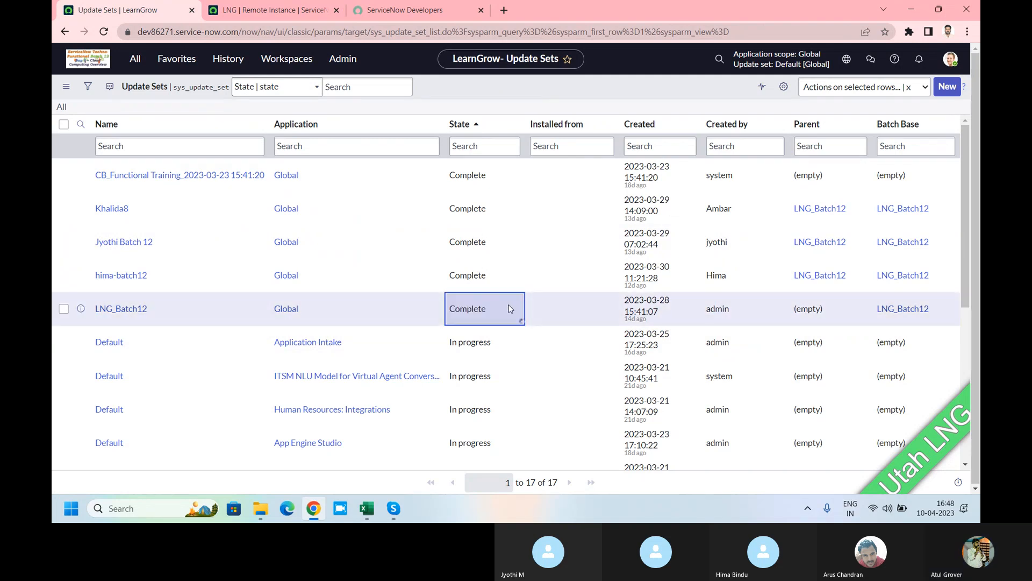
left_click(249, 13)
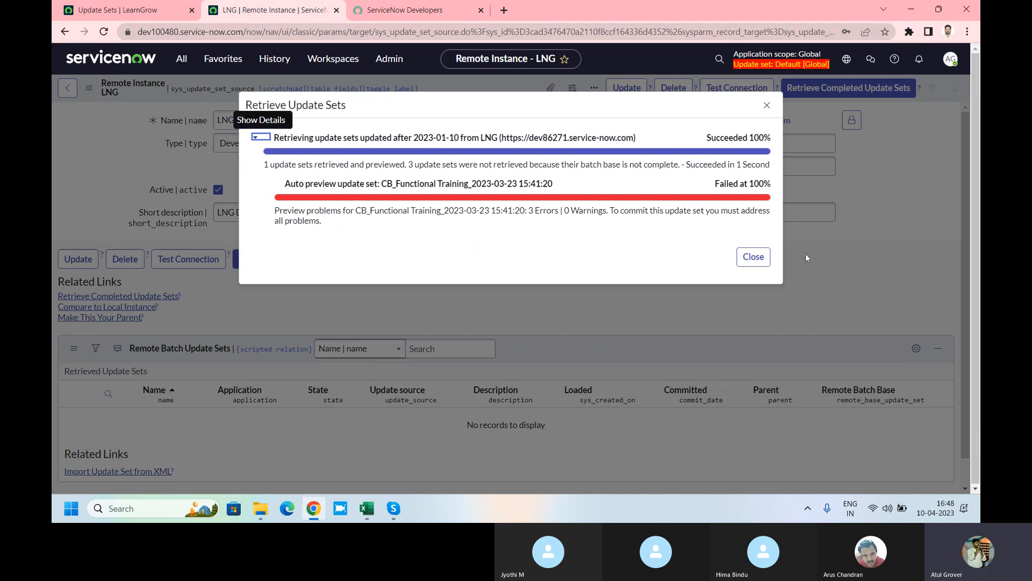
Step: Rerun retrieval from LNG and review details showing 5 update sets retrieved, LNG_Batch12 previewed
left_click(753, 257)
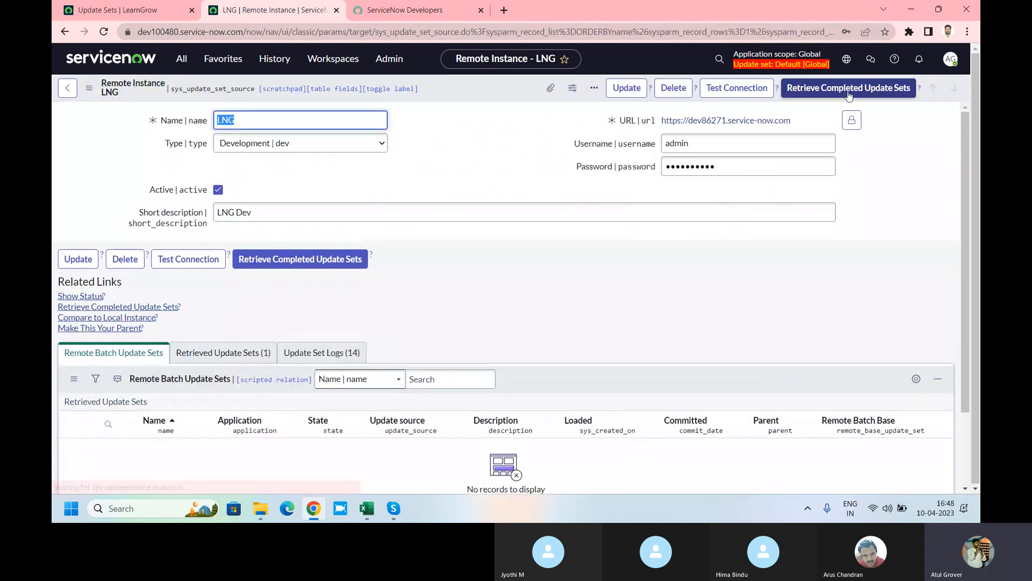
left_click(848, 89)
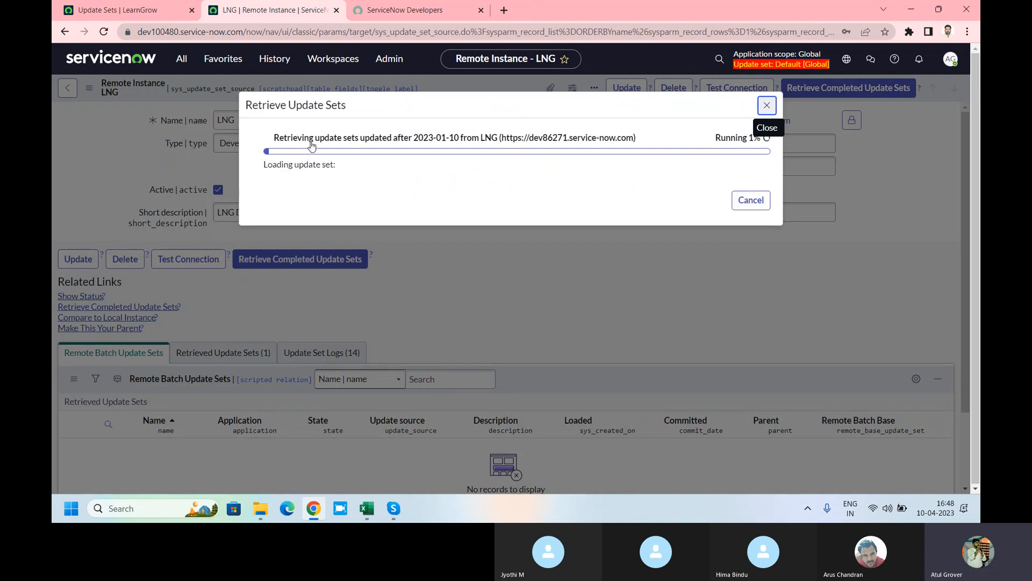
left_click_drag(311, 144, 511, 141)
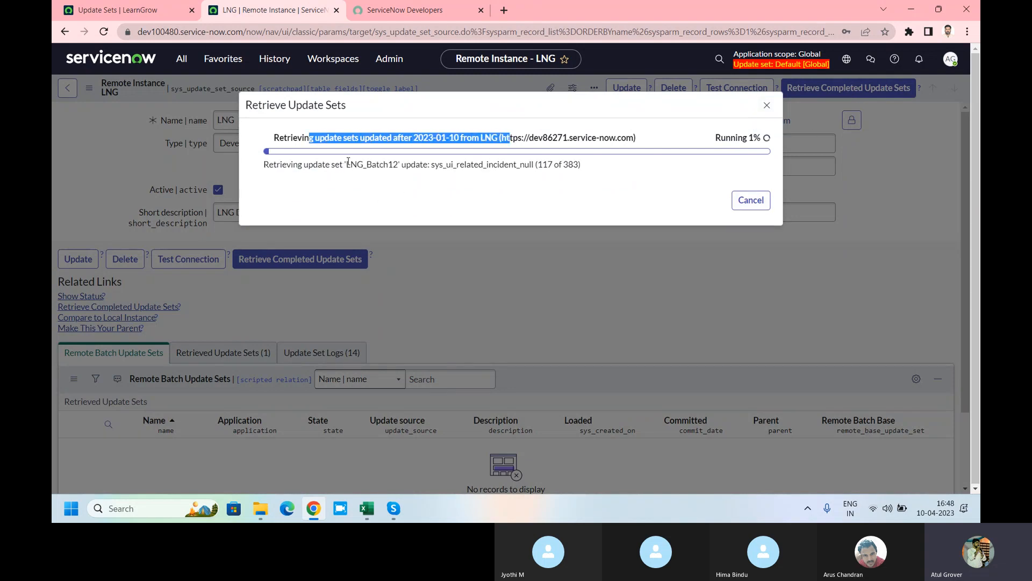
left_click(350, 164)
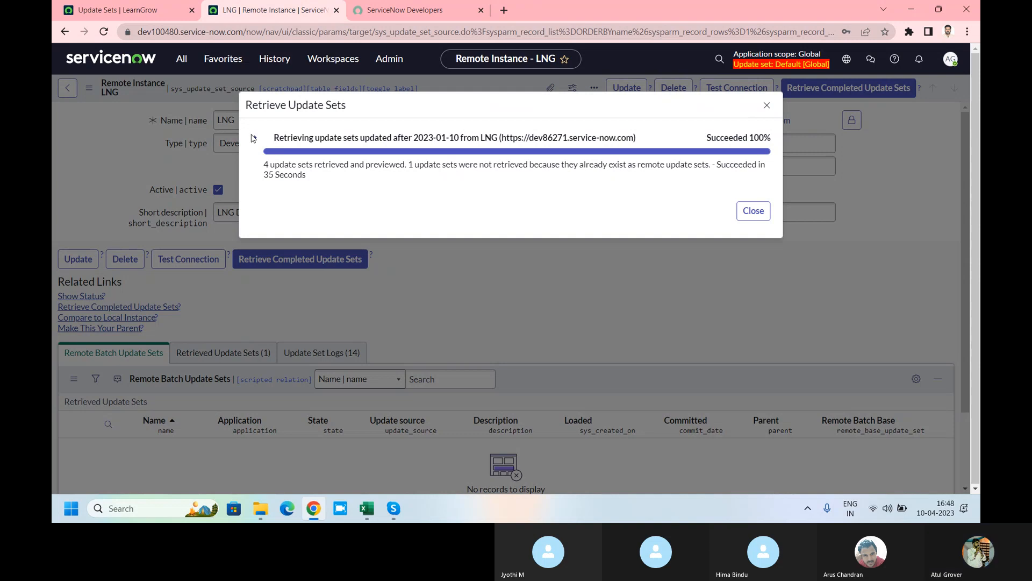
left_click_drag(263, 164, 712, 164)
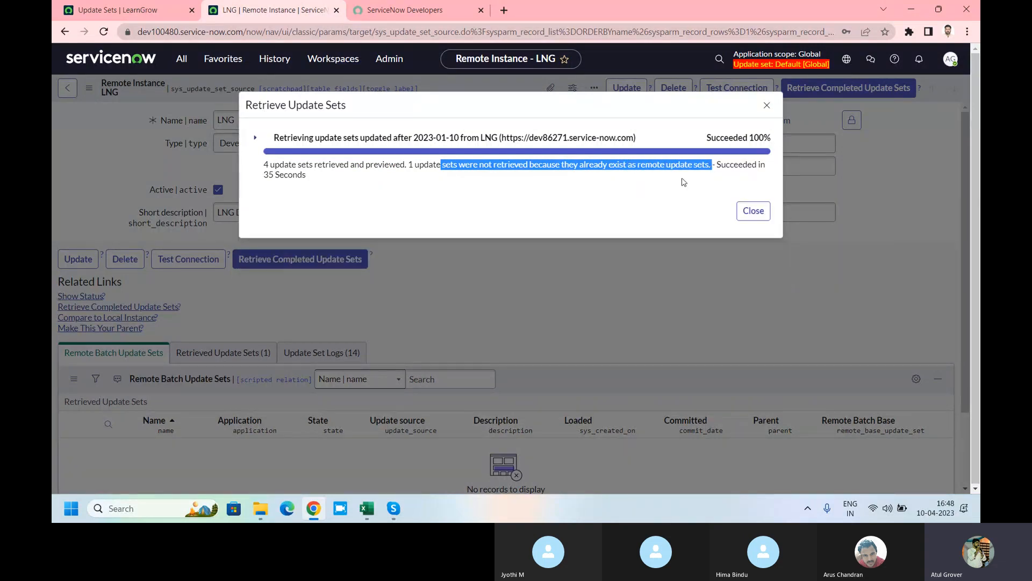
left_click(253, 140)
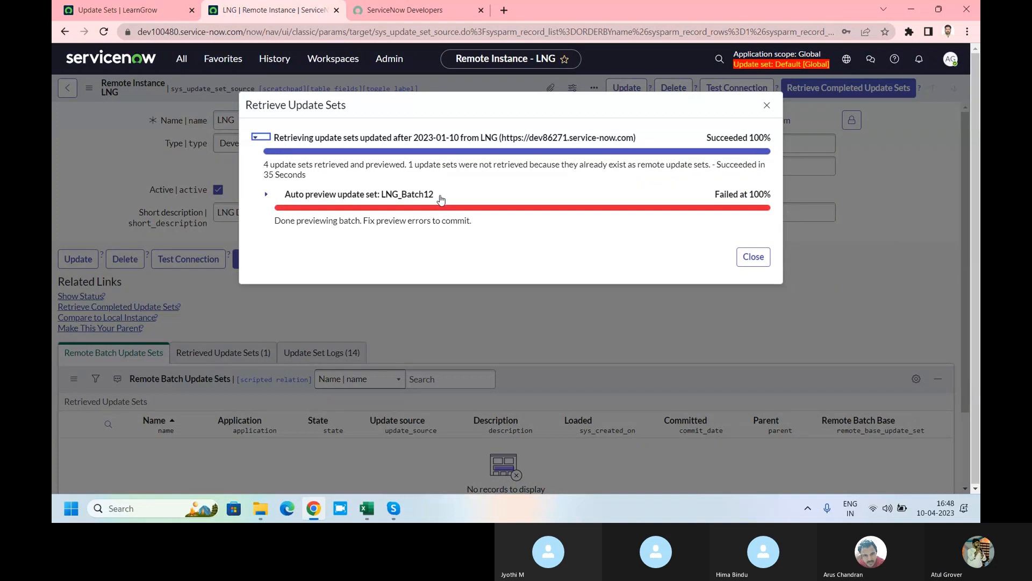
left_click(752, 257)
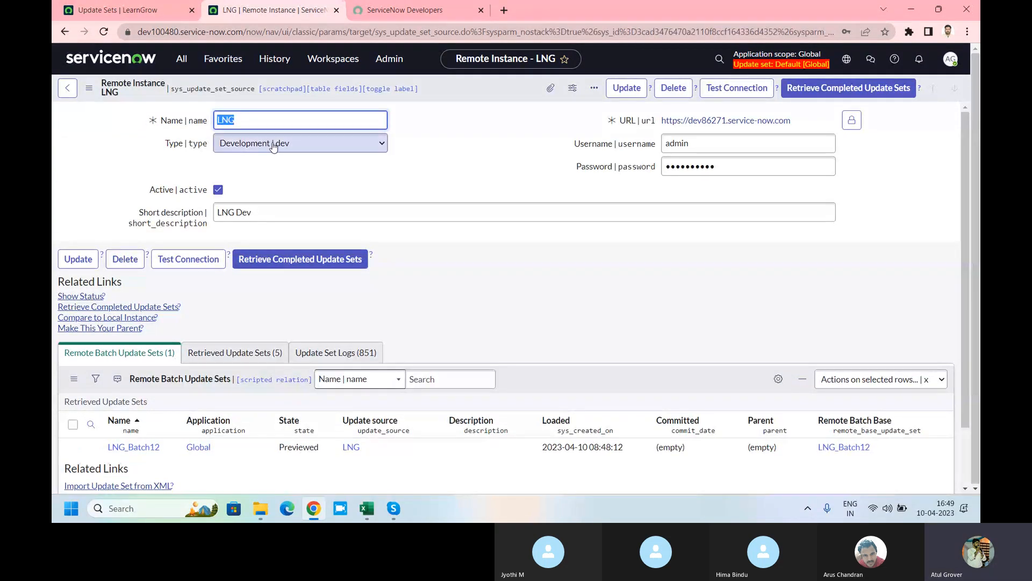
Step: Show the Retrieved Update Sets (5) list and open LNG_Batch12's State for inline editing
scroll(358, 320, "down", 2)
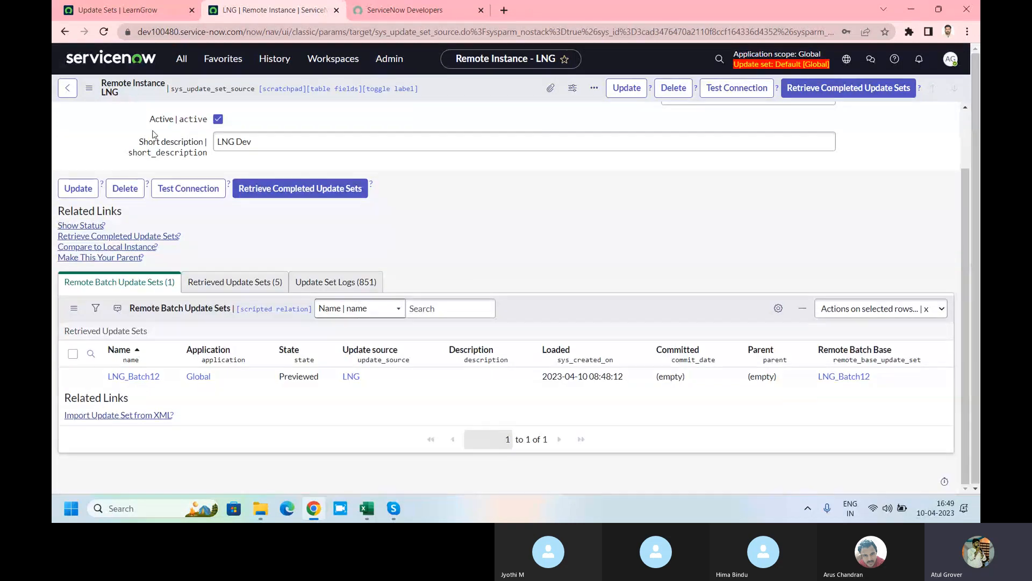
scroll(215, 340, "up", 2)
left_click(232, 352)
scroll(161, 322, "down", 4)
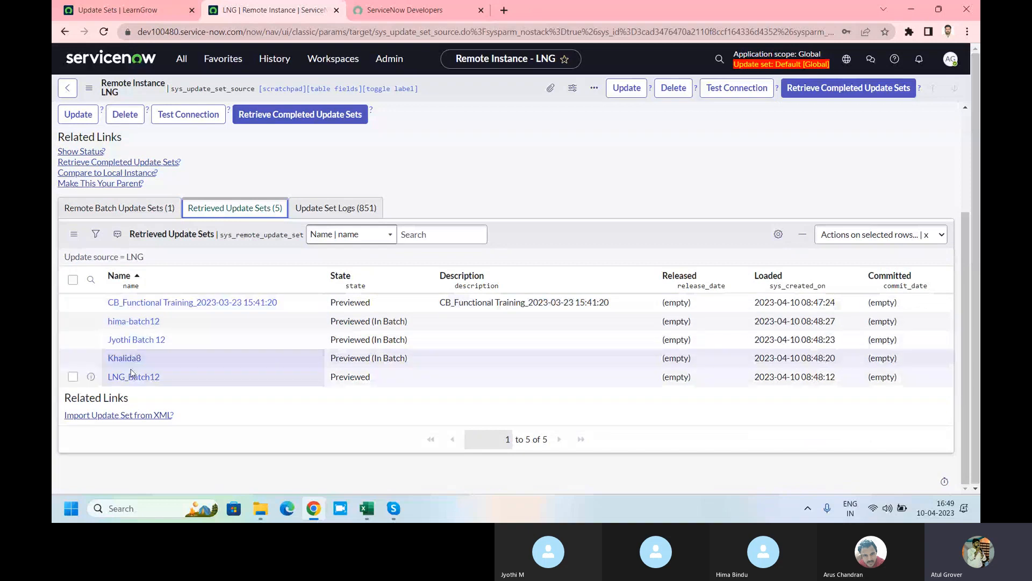
double_click(355, 376)
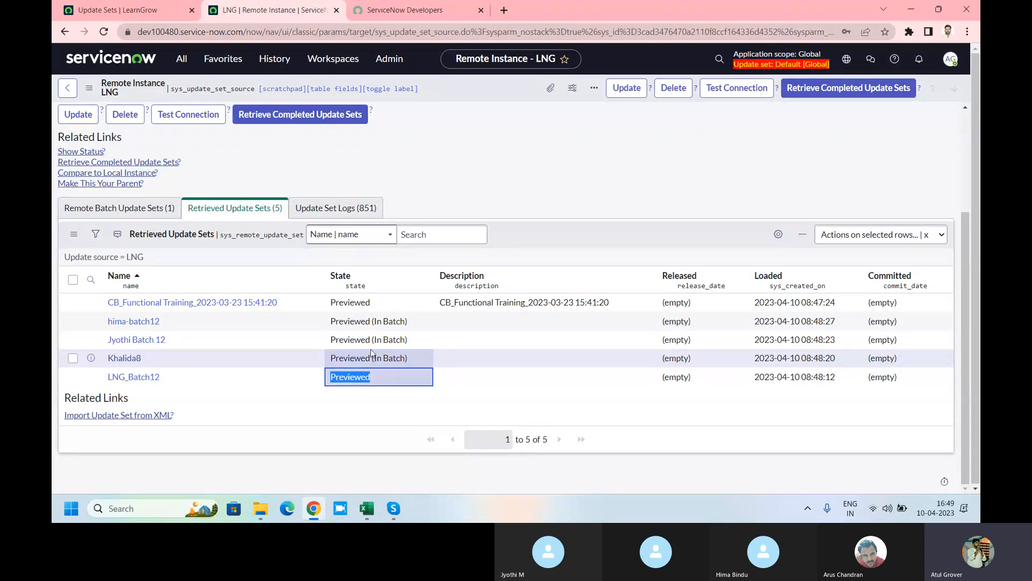
left_click(180, 64)
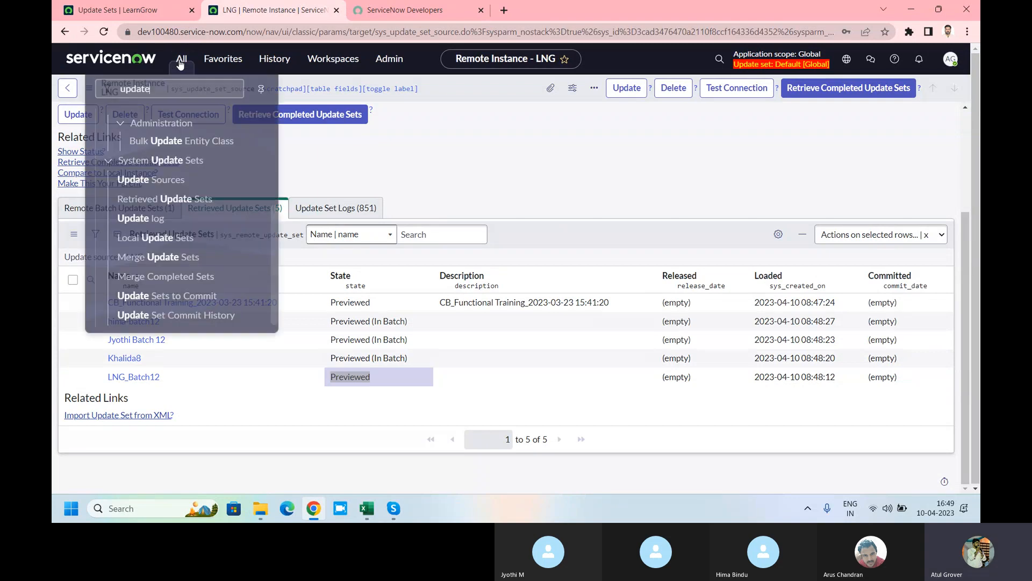
type("ret")
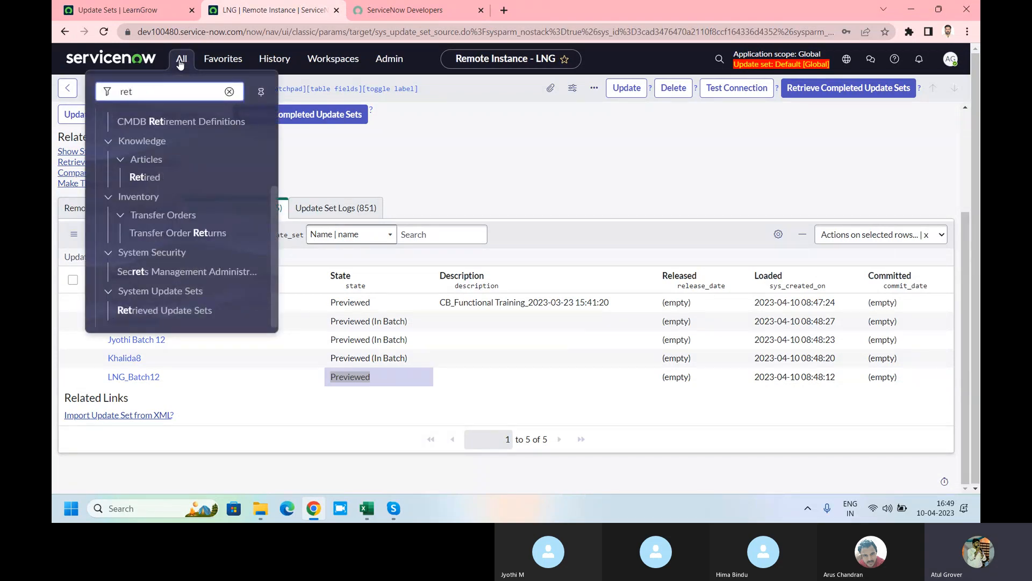
left_click(182, 310)
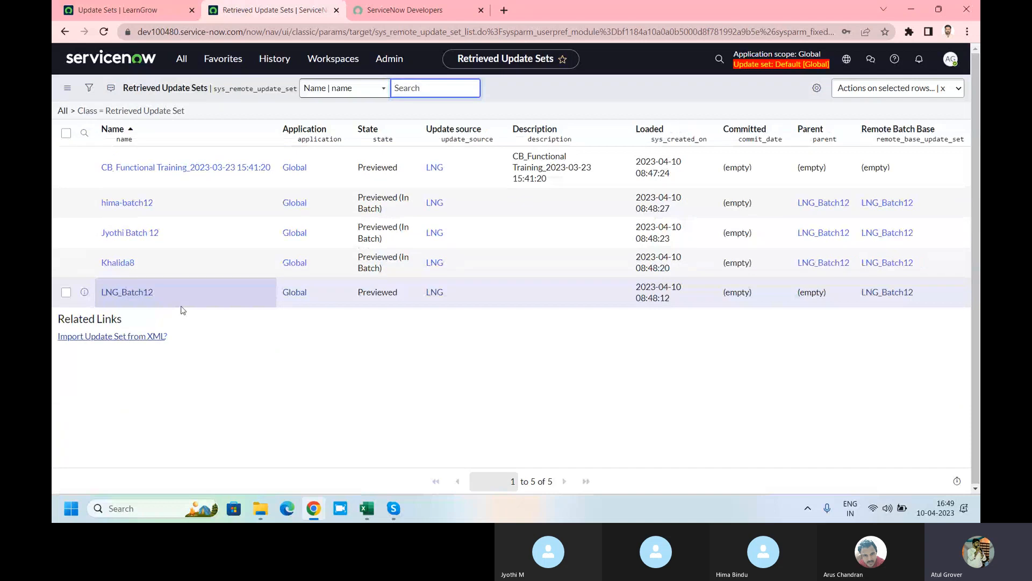
left_click(137, 293)
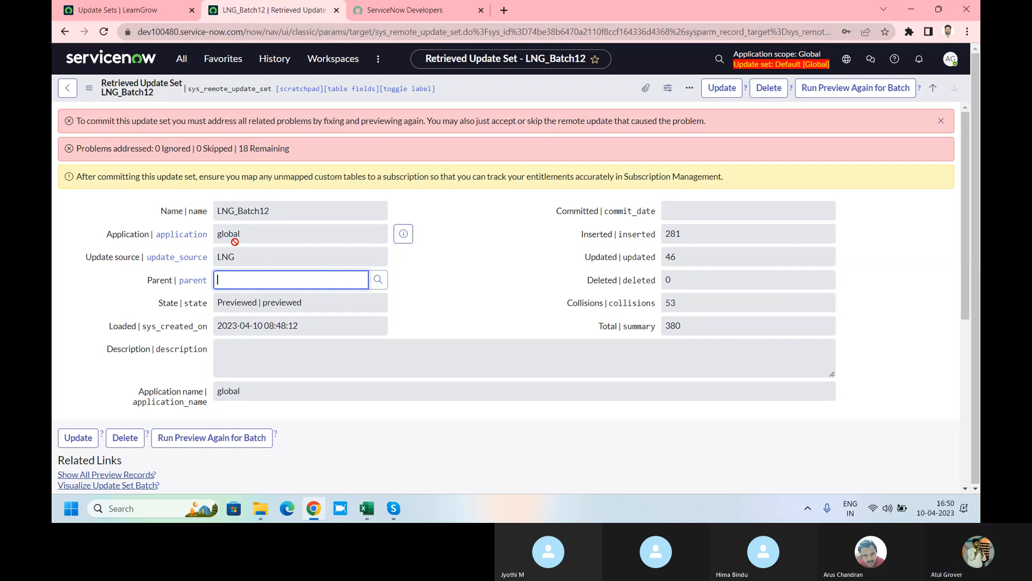
left_click_drag(685, 326, 666, 325)
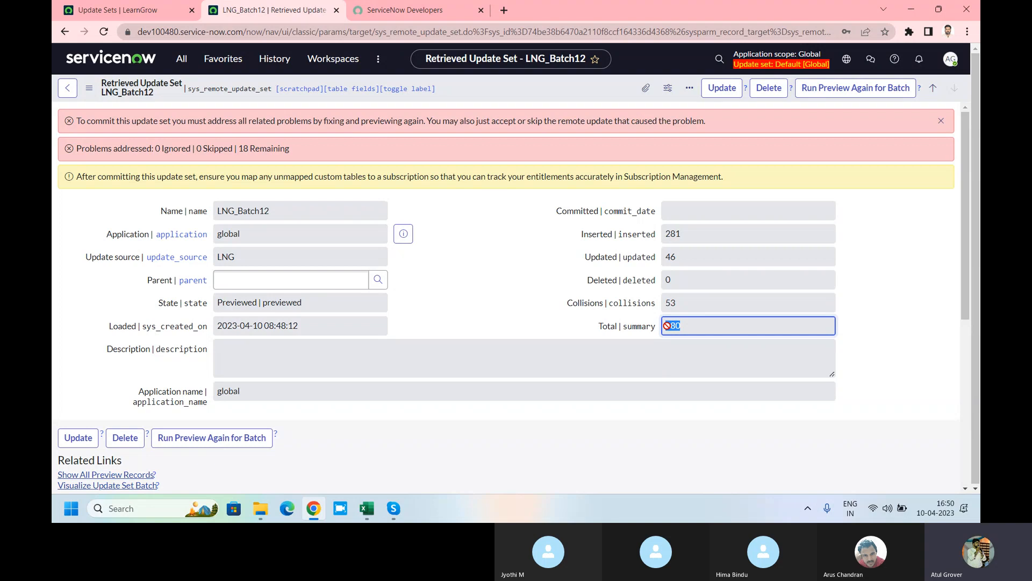
left_click_drag(688, 233, 667, 234)
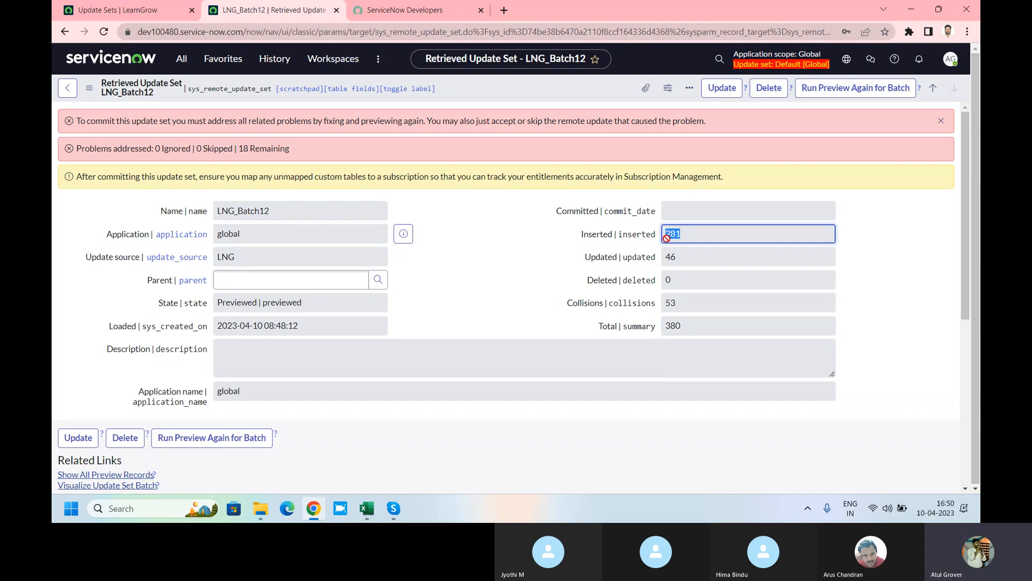
left_click_drag(682, 260, 664, 259)
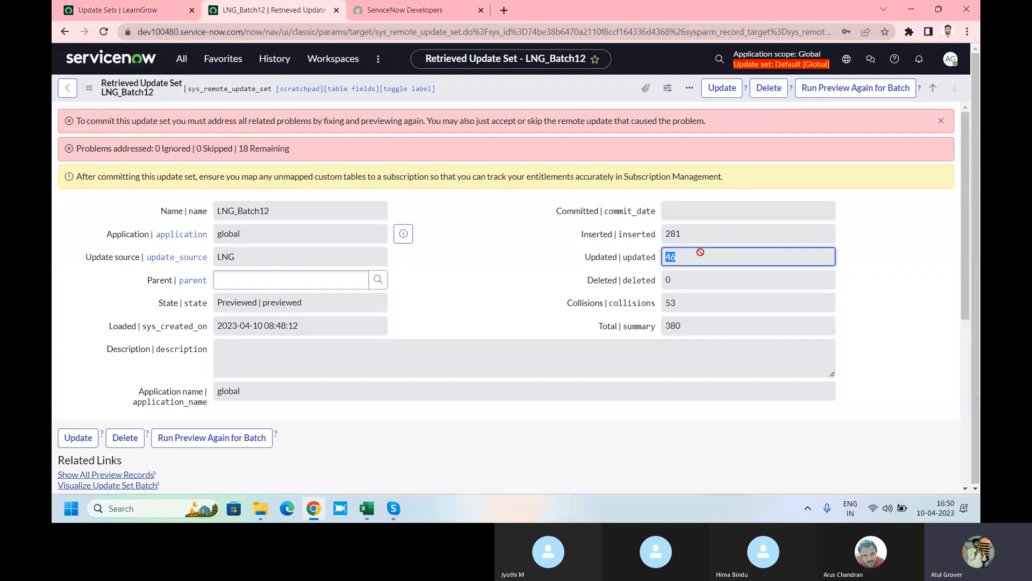
left_click_drag(685, 302, 667, 307)
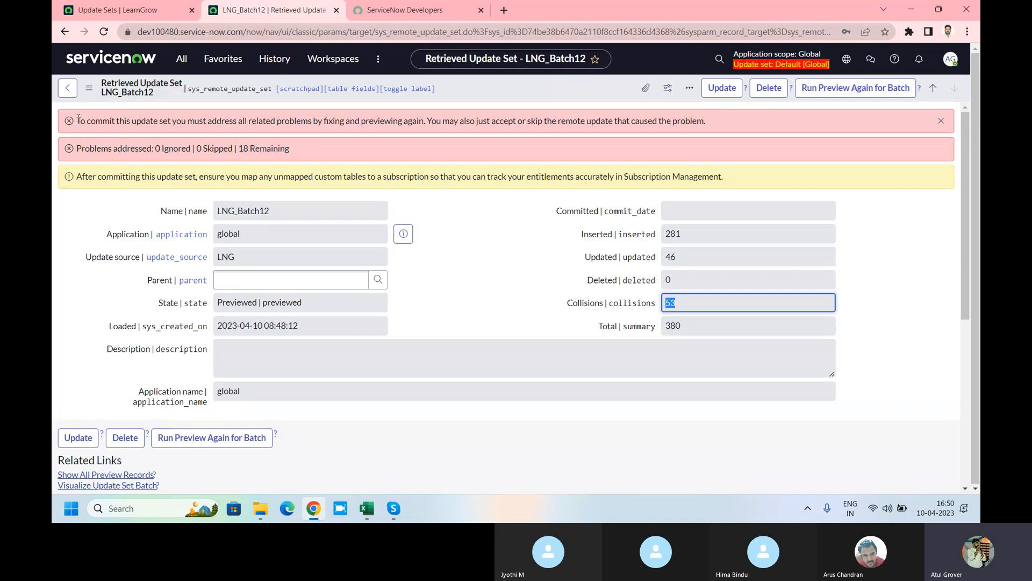
left_click_drag(76, 121, 399, 150)
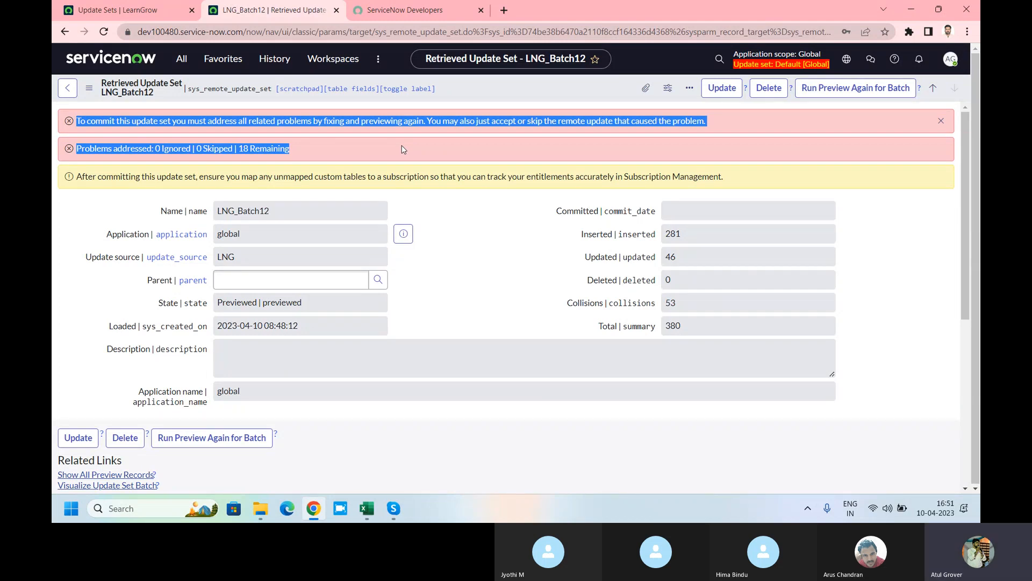
Step: Show the 380 customer updates in the LNG_Batch12 update set
scroll(503, 231, "down", 5)
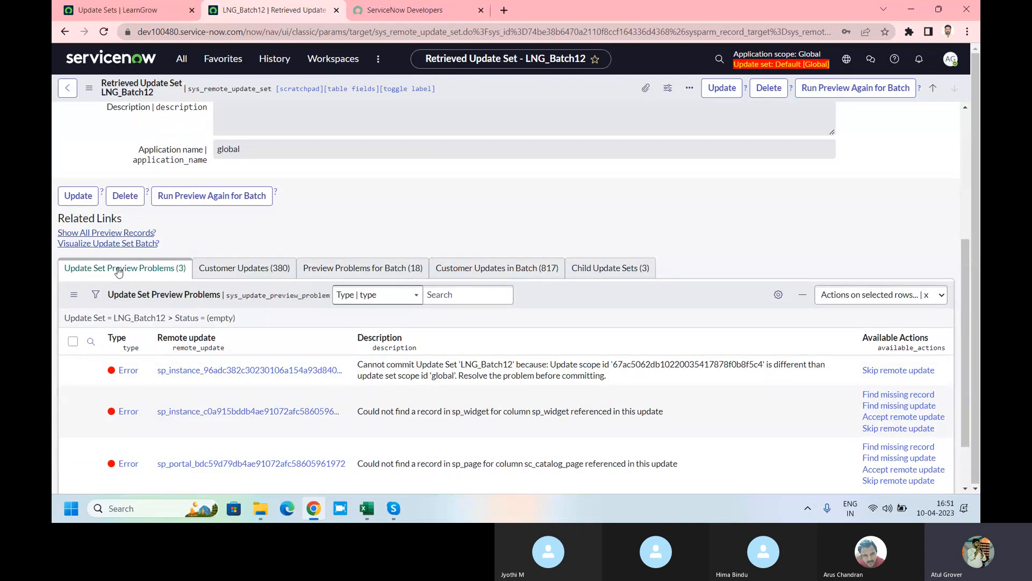
scroll(118, 271, "down", 2)
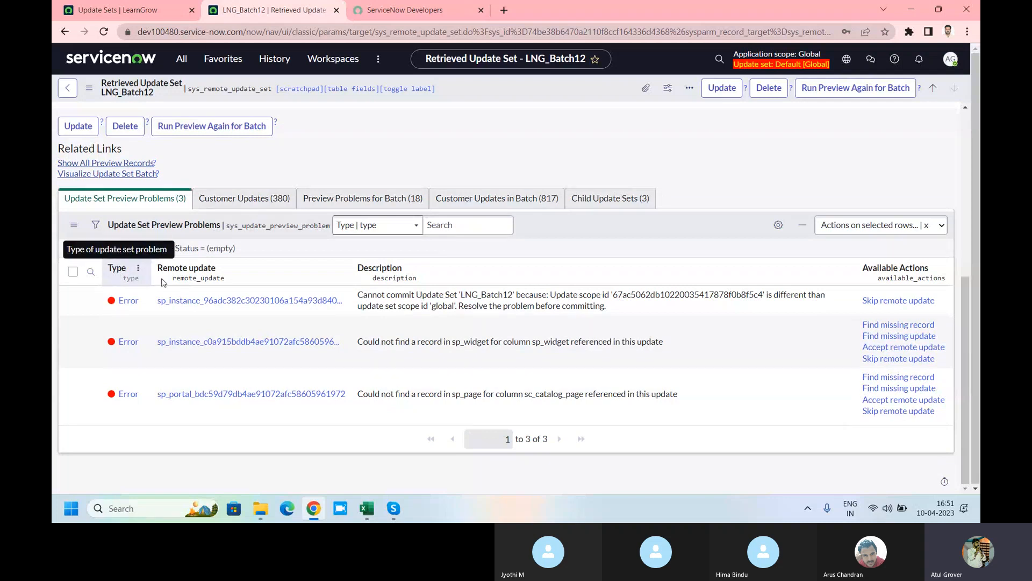
left_click(244, 198)
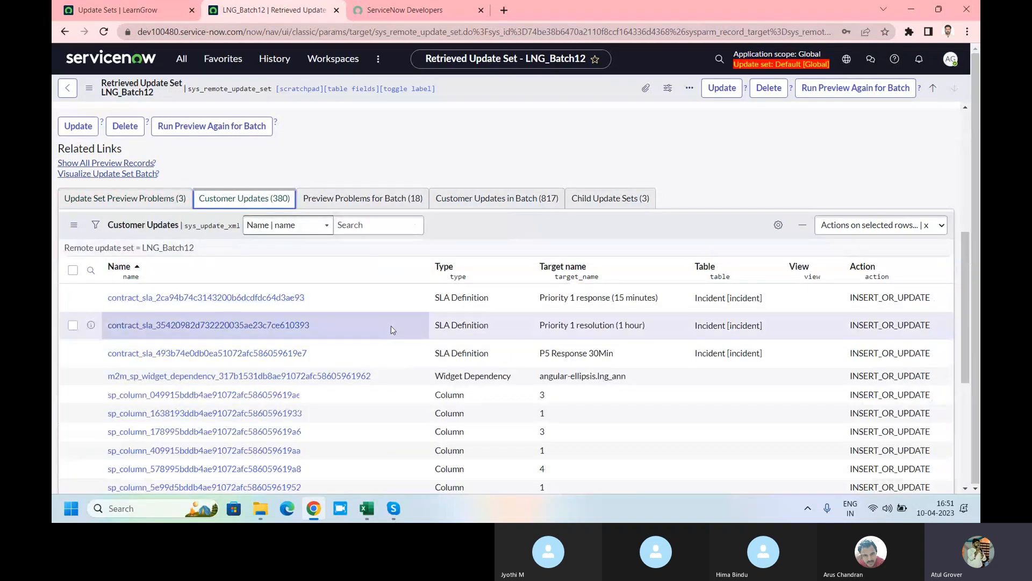
scroll(393, 323, "down", 5)
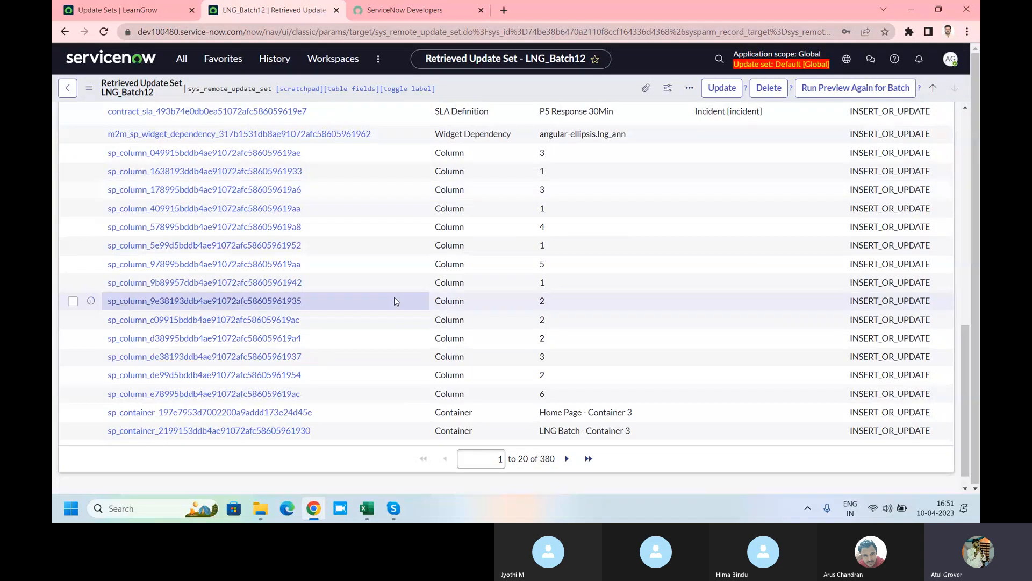
scroll(395, 301, "up", 6)
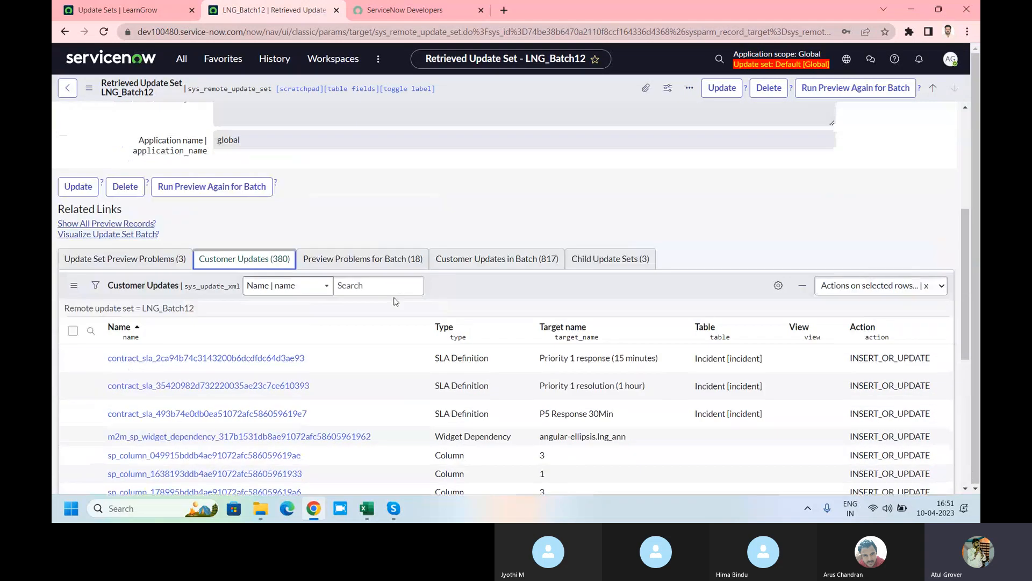
Step: List the batch's 18 preview problems, then bring the Skype call to the front
left_click(373, 259)
scroll(278, 168, "down", 3)
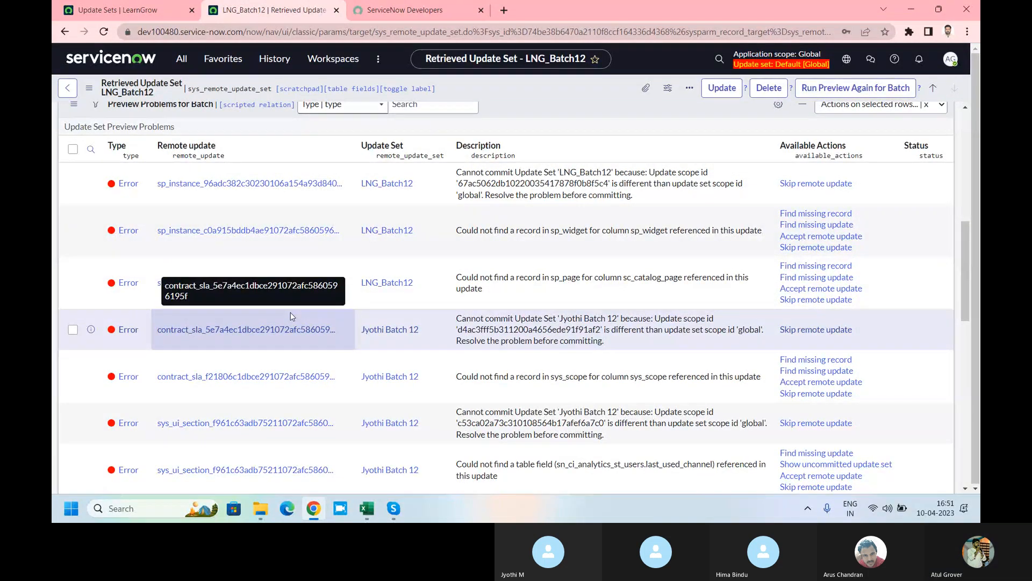
scroll(290, 316, "up", 5)
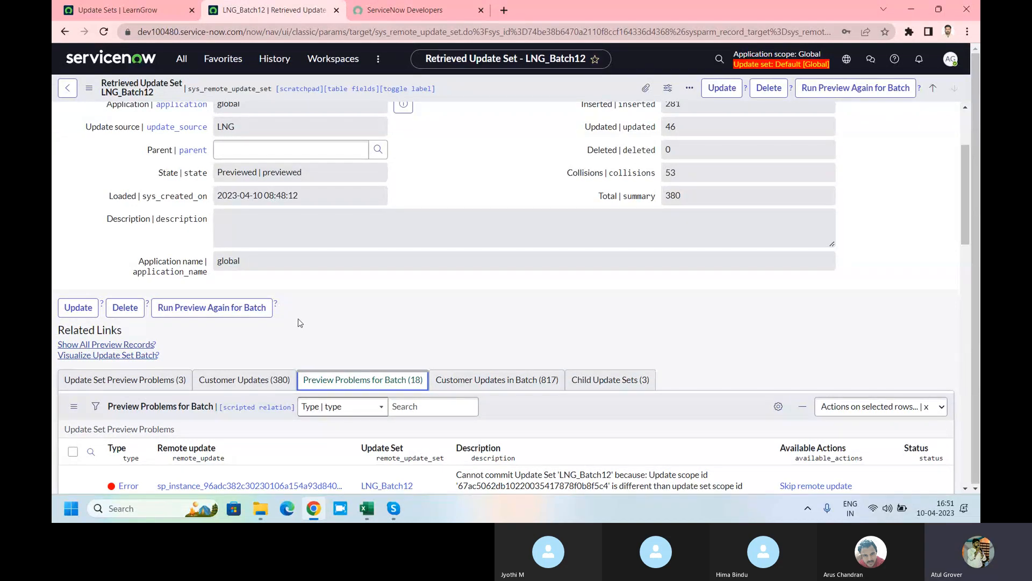
scroll(300, 323, "down", 5)
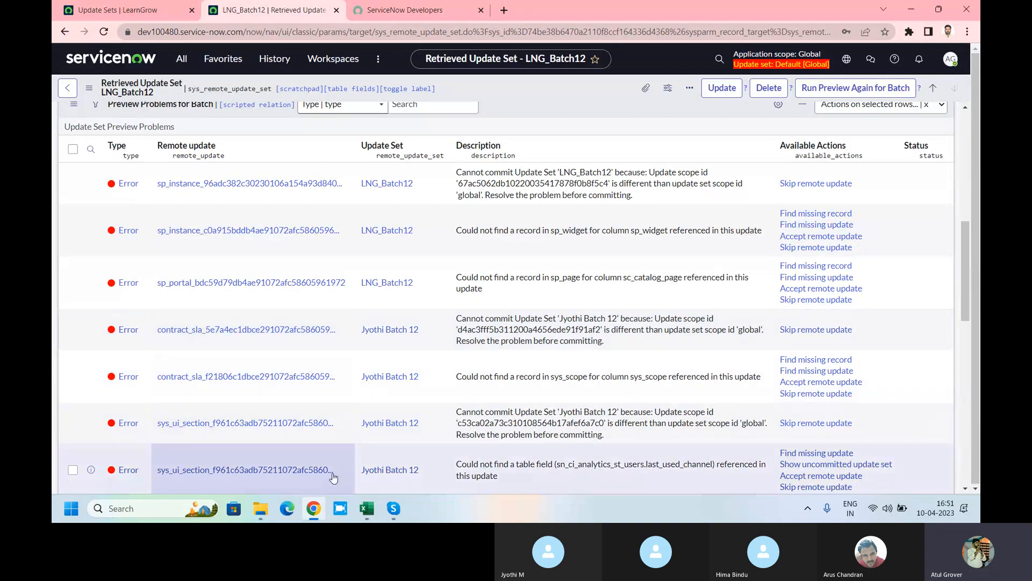
mouse_move(393, 508)
left_click(363, 461)
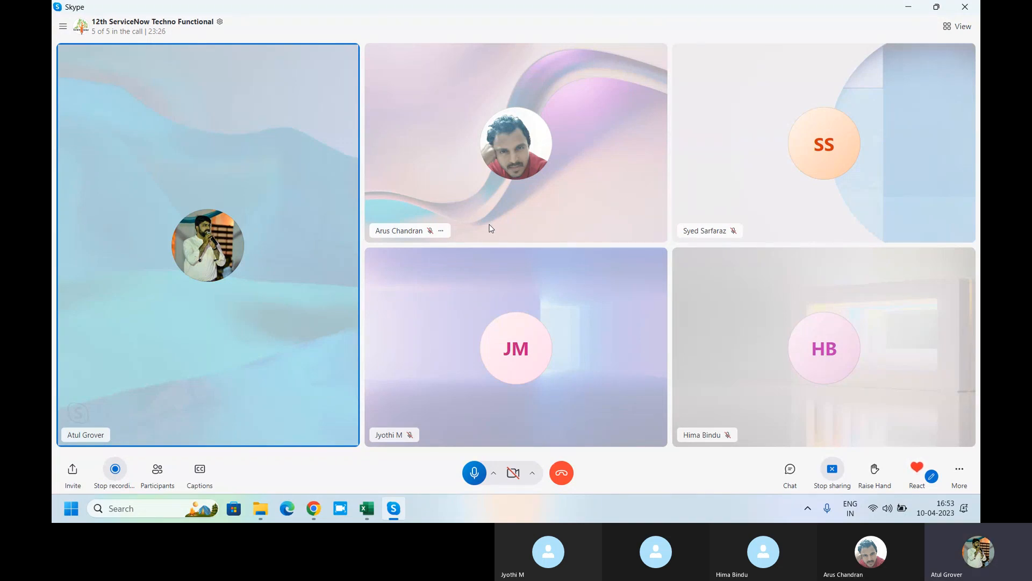
key("alt+Tab")
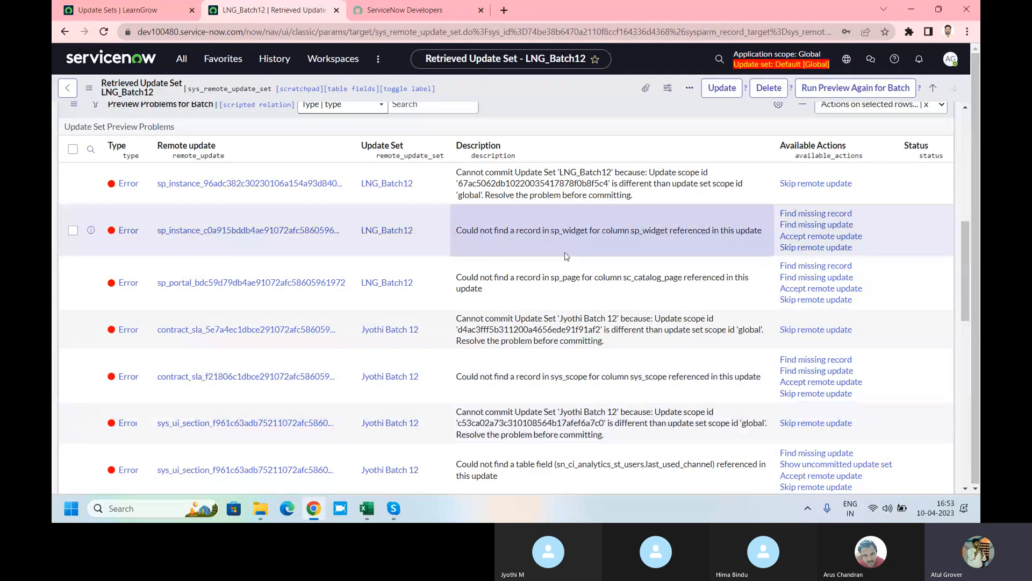
Step: Open the sp_widget error preview problem in a new tab and switch to it
scroll(491, 362, "up", 5)
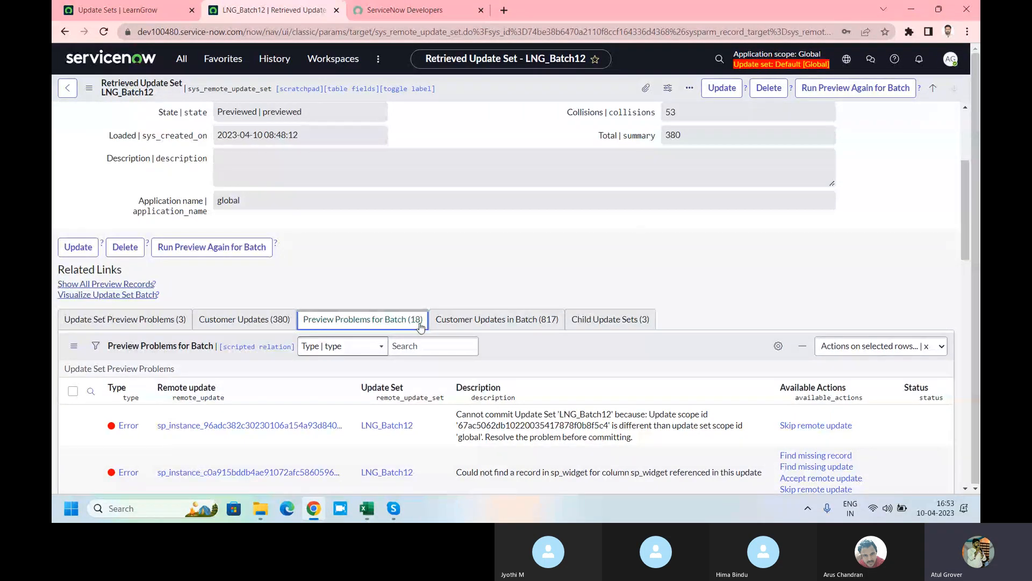
scroll(809, 422, "down", 3)
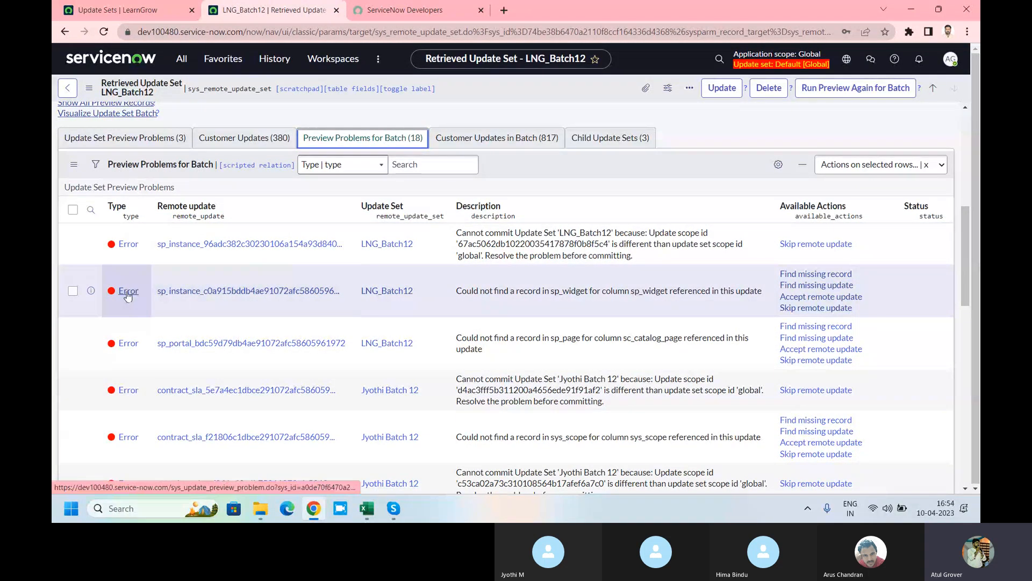
middle_click(128, 296)
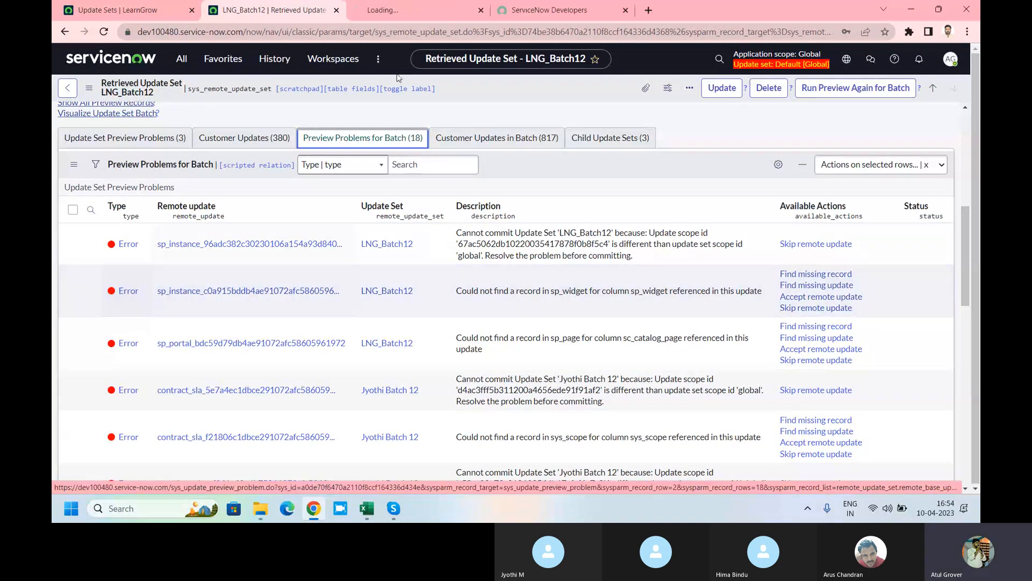
left_click(389, 12)
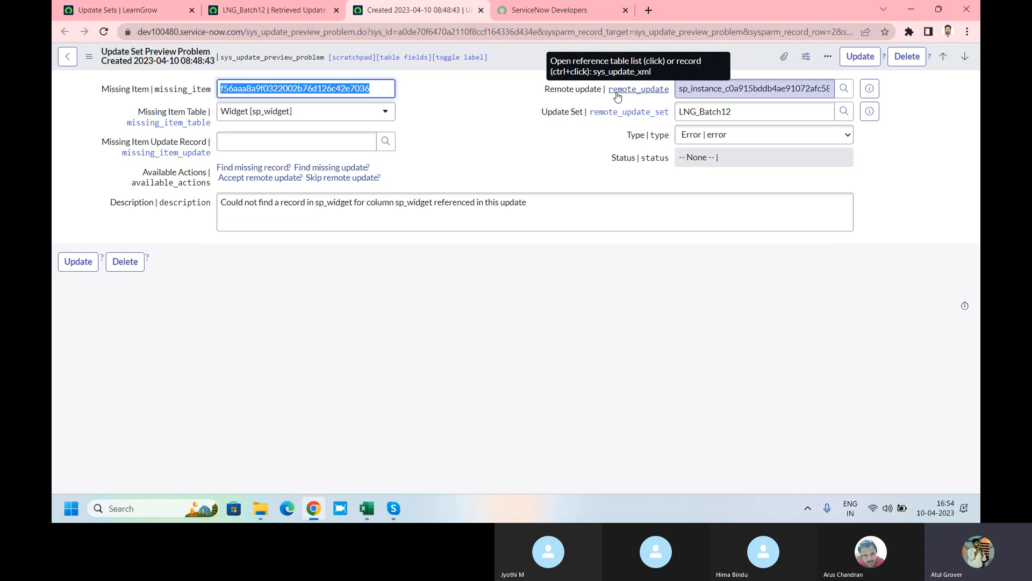
Step: Highlight the missing widget id, the remote update name and the LNG_Batch12 update set name
left_click(475, 143)
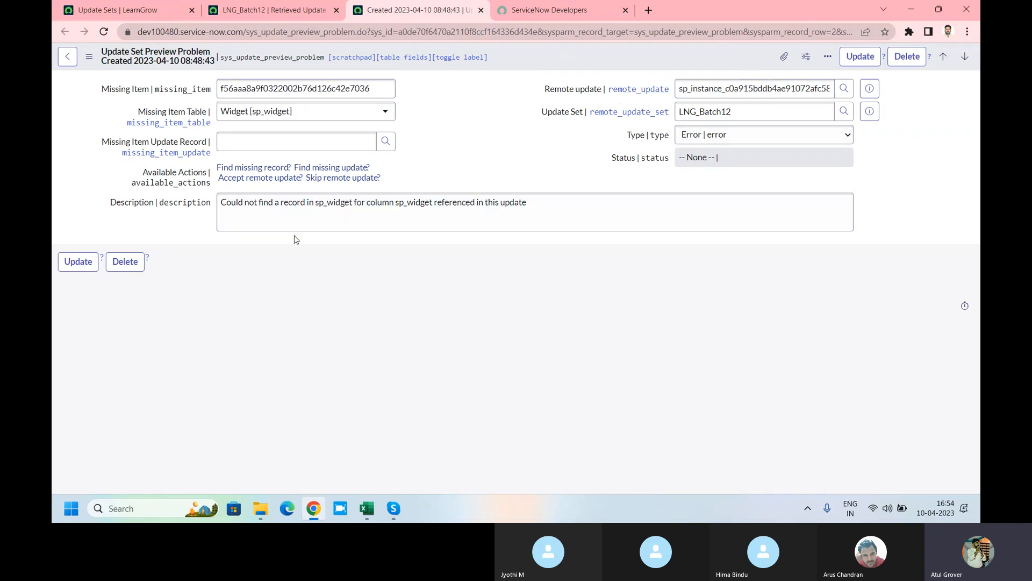
double_click(383, 94)
left_click(386, 95)
left_click_drag(386, 96, 200, 90)
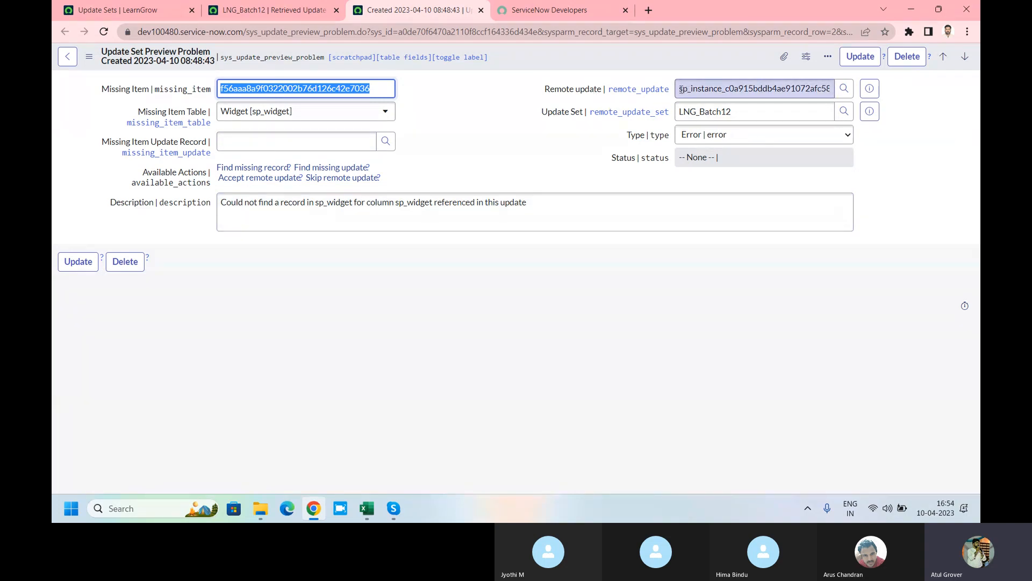
left_click_drag(681, 89, 830, 87)
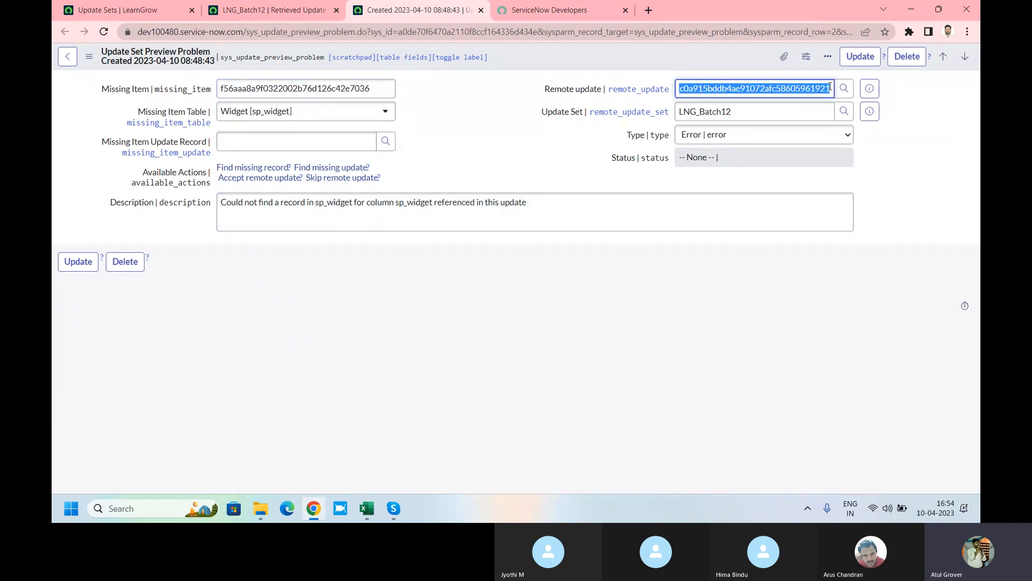
left_click_drag(739, 111, 672, 117)
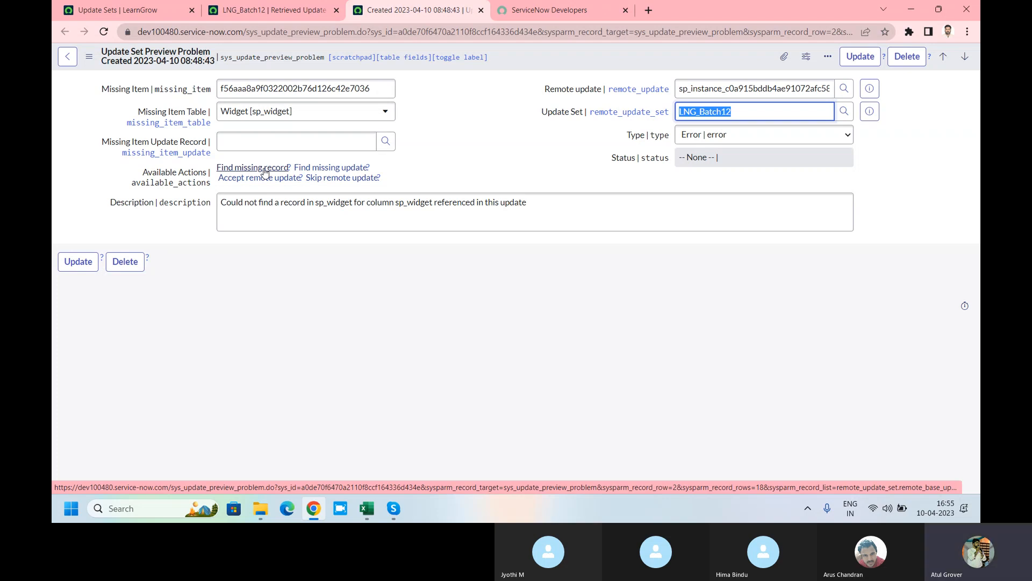
Step: Open the missing sp_widget preview problem and check for the widget on source instance dev86271
left_click(264, 171)
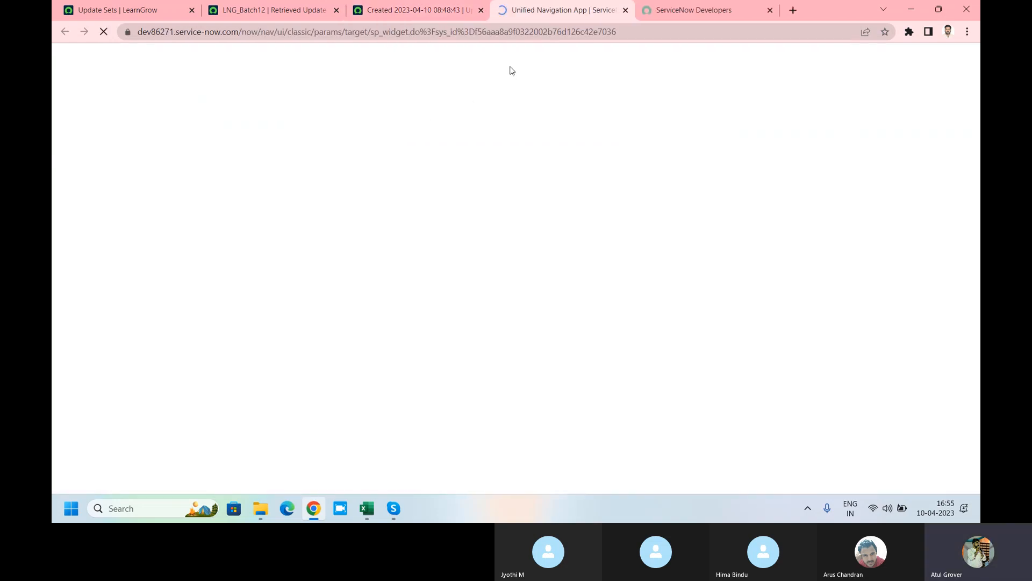
left_click_drag(139, 33, 181, 34)
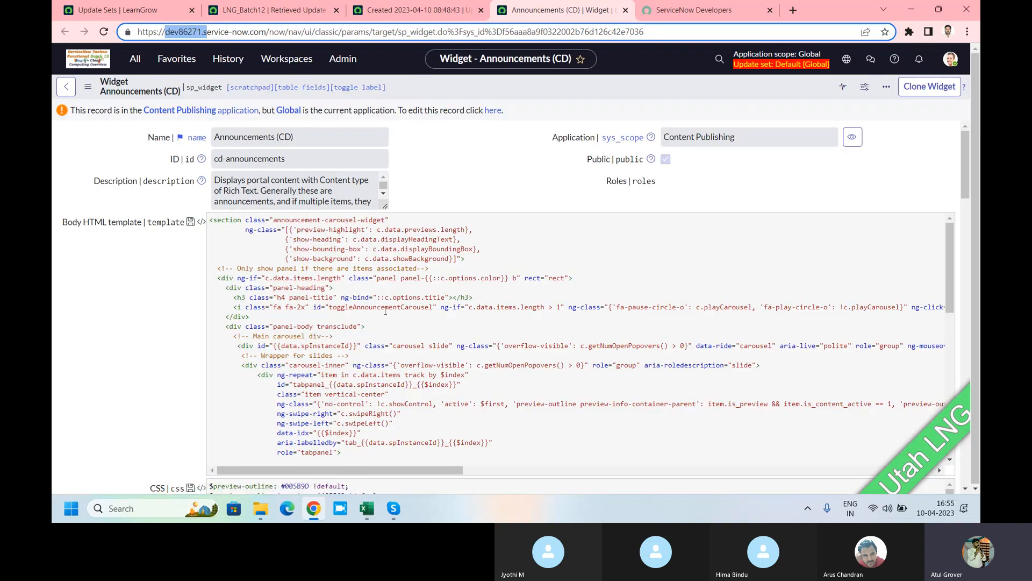
left_click(437, 10)
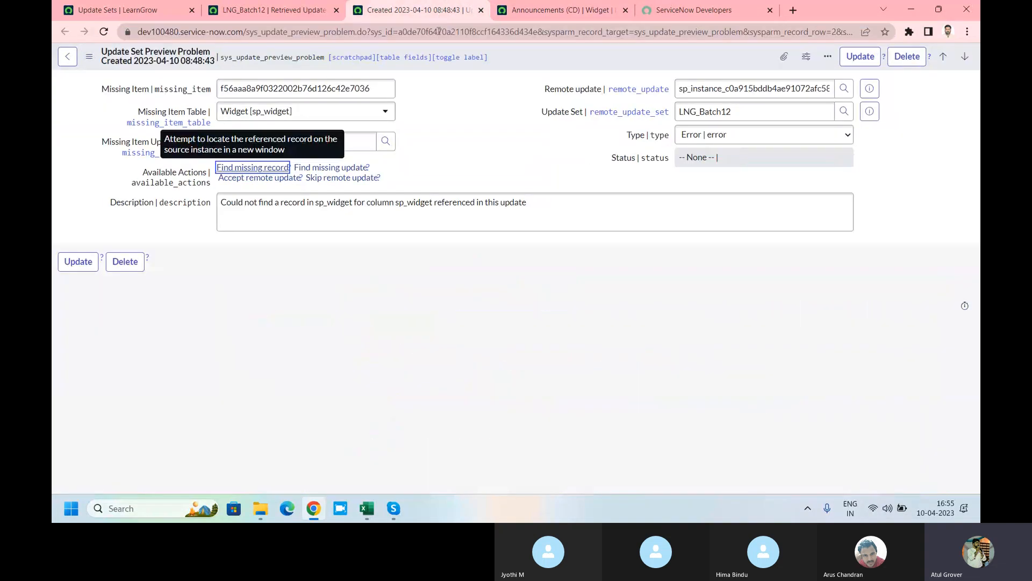
left_click(338, 167)
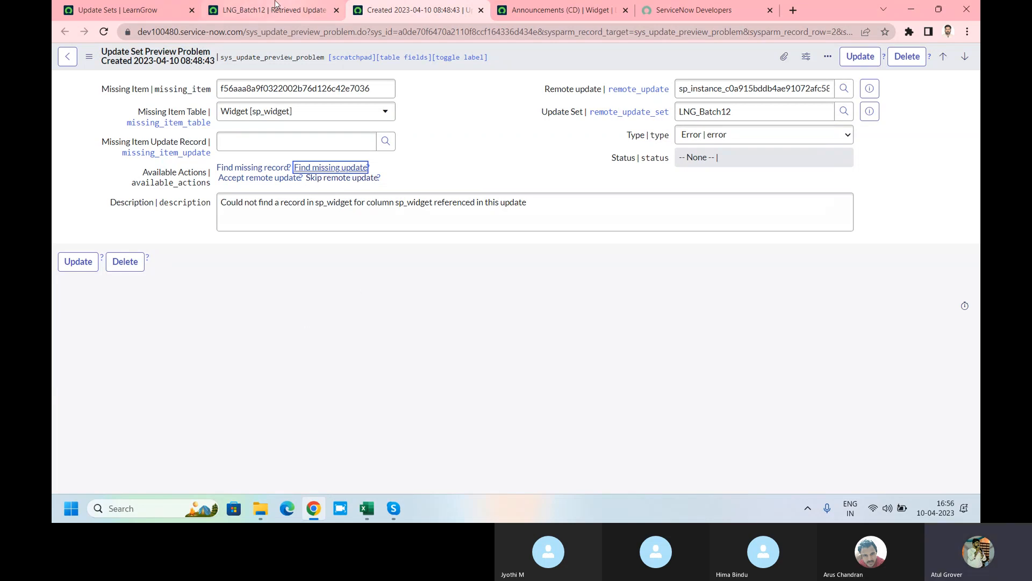
Step: Select all LNG_Batch12 preview problems and apply Skip remote update to them
left_click(257, 9)
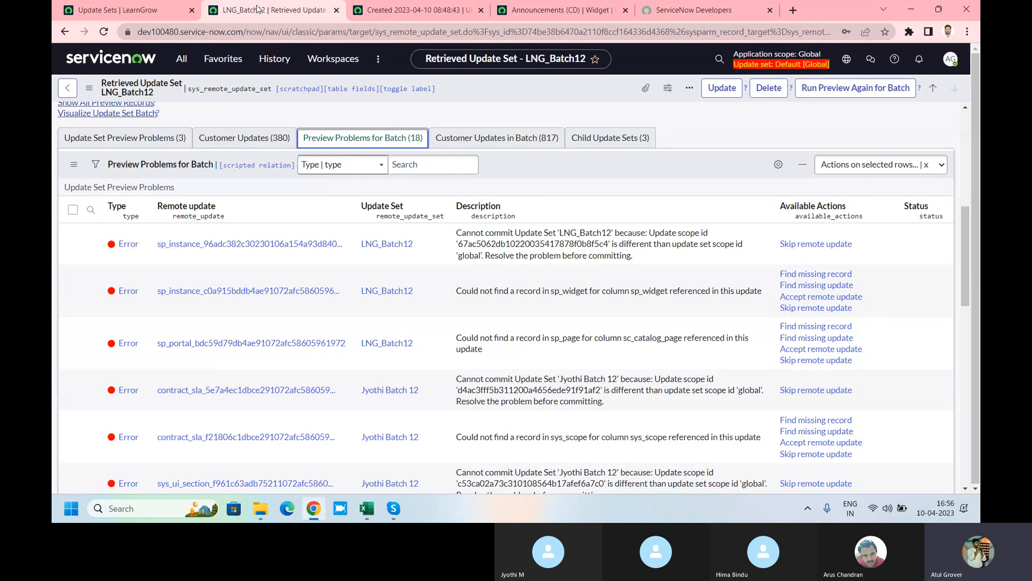
left_click(73, 210)
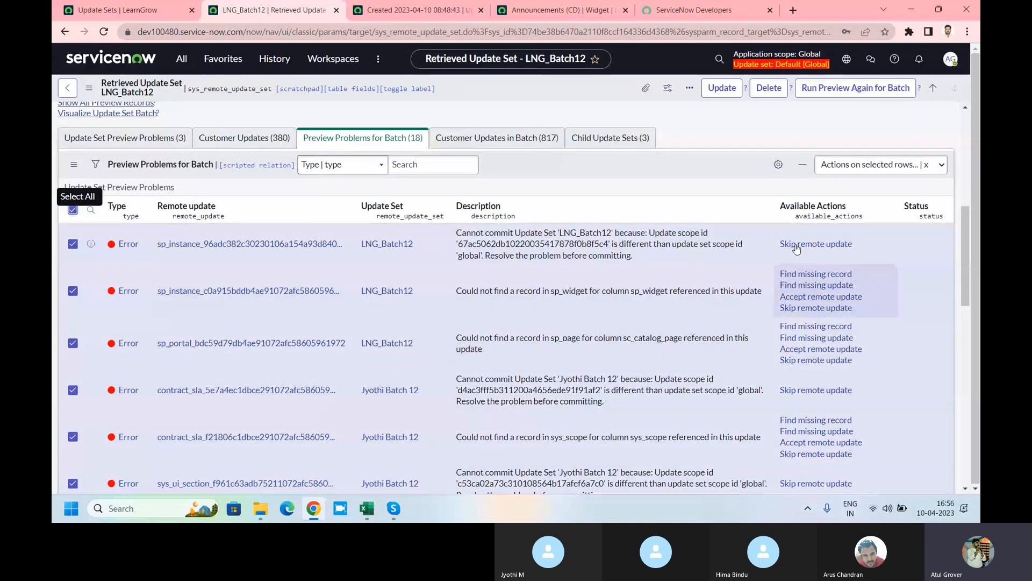
left_click(908, 168)
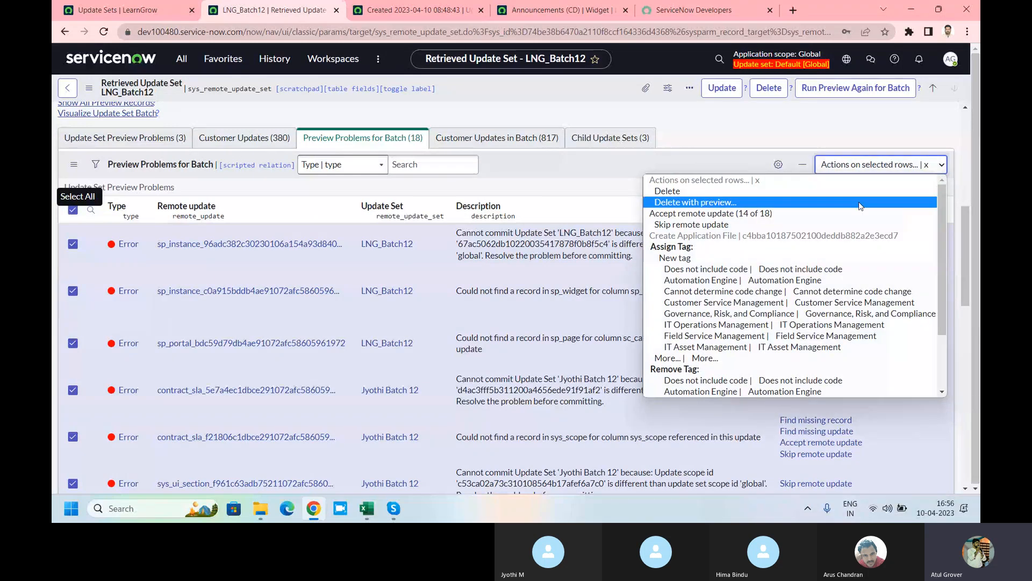
scroll(783, 304, "down", 2)
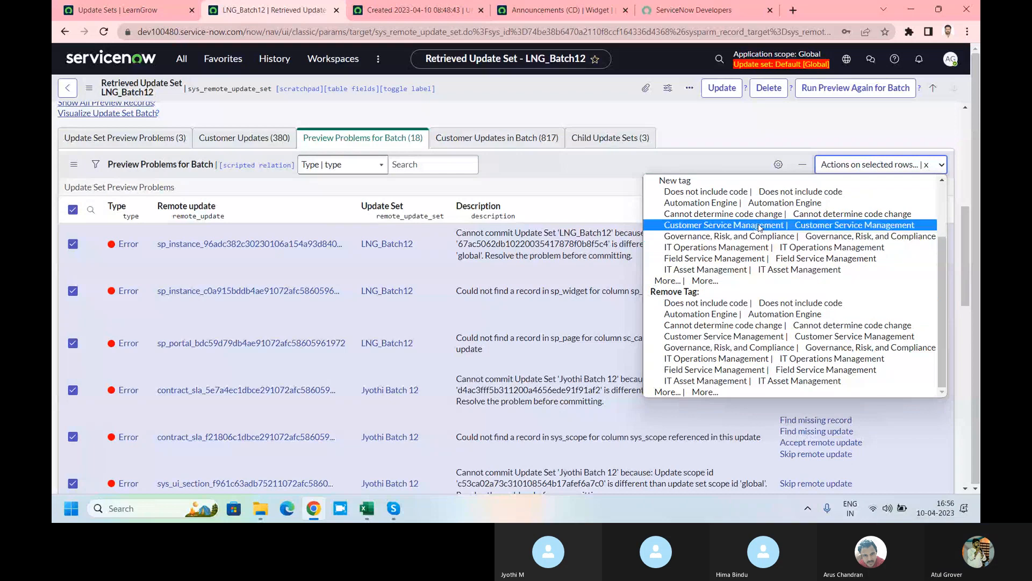
scroll(763, 226, "up", 2)
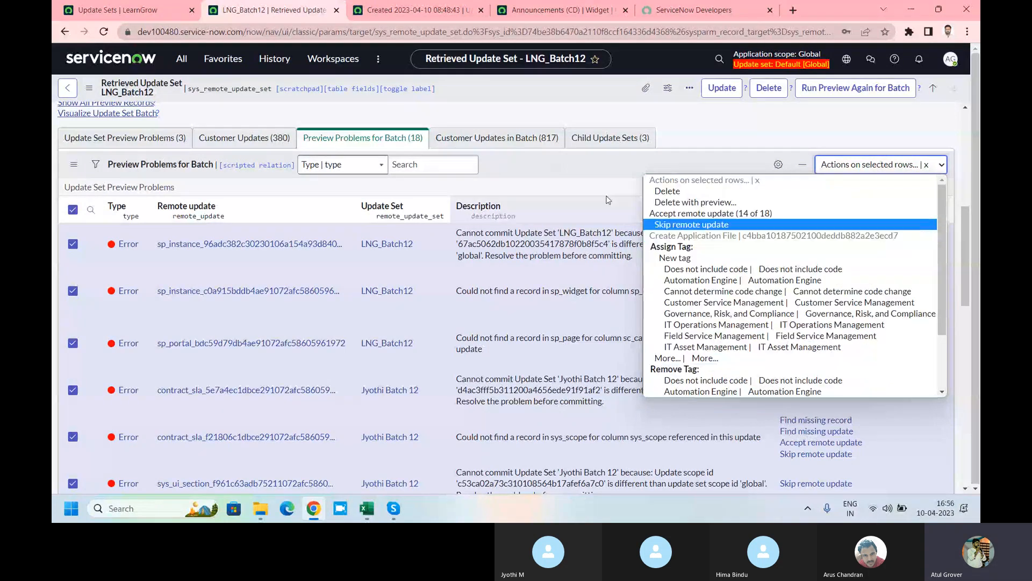
left_click(670, 225)
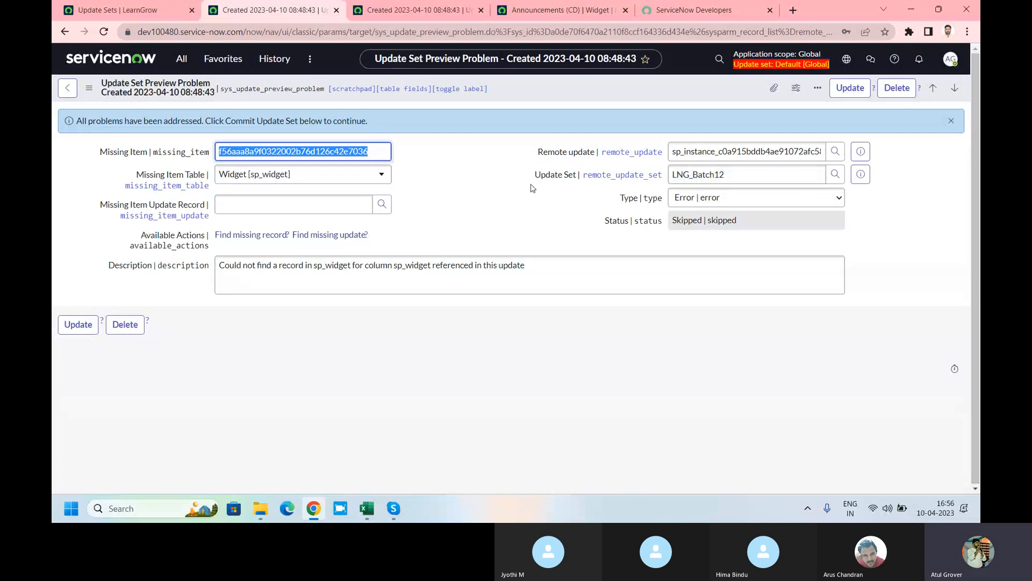
left_click(183, 59)
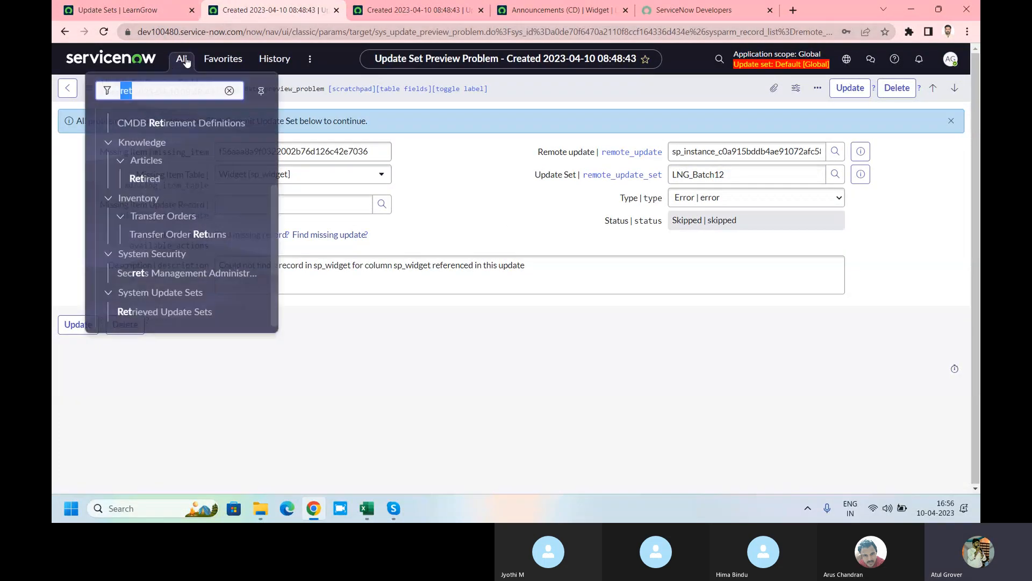
type("ret")
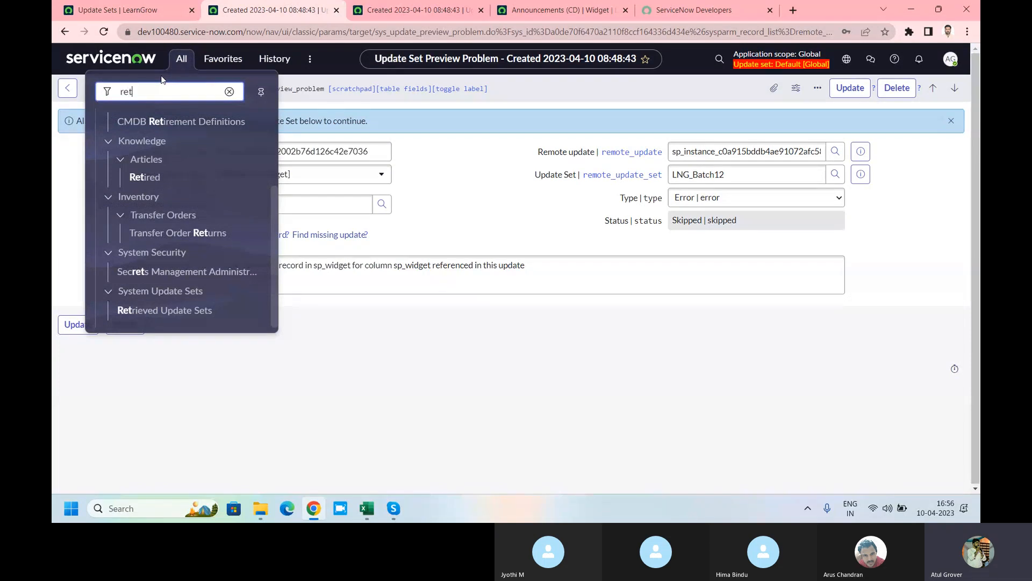
Step: Open the LNG_Batch12 record from the Retrieved Update Sets list
left_click(149, 310)
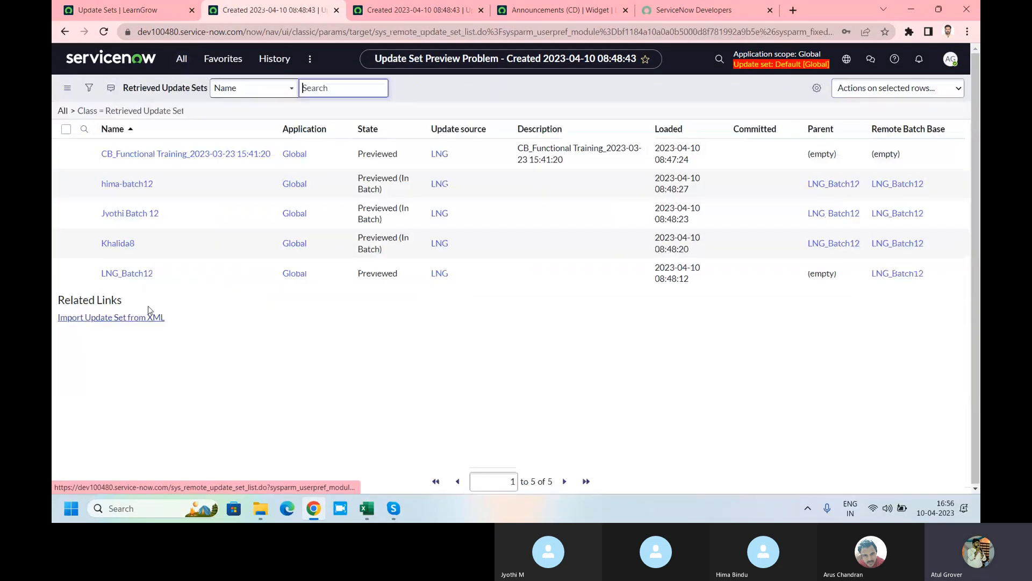
left_click(118, 297)
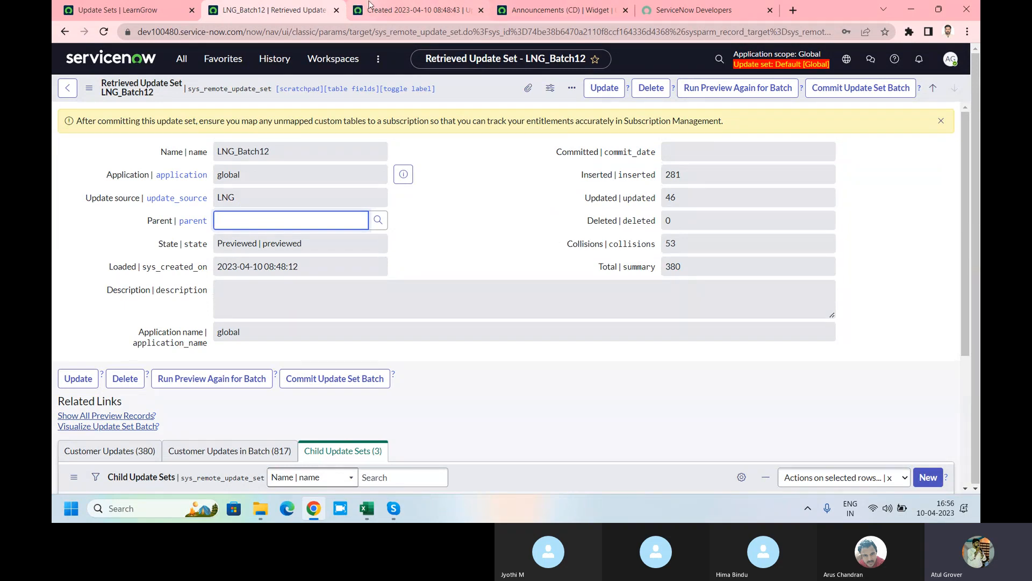
left_click(474, 94)
right_click(472, 92)
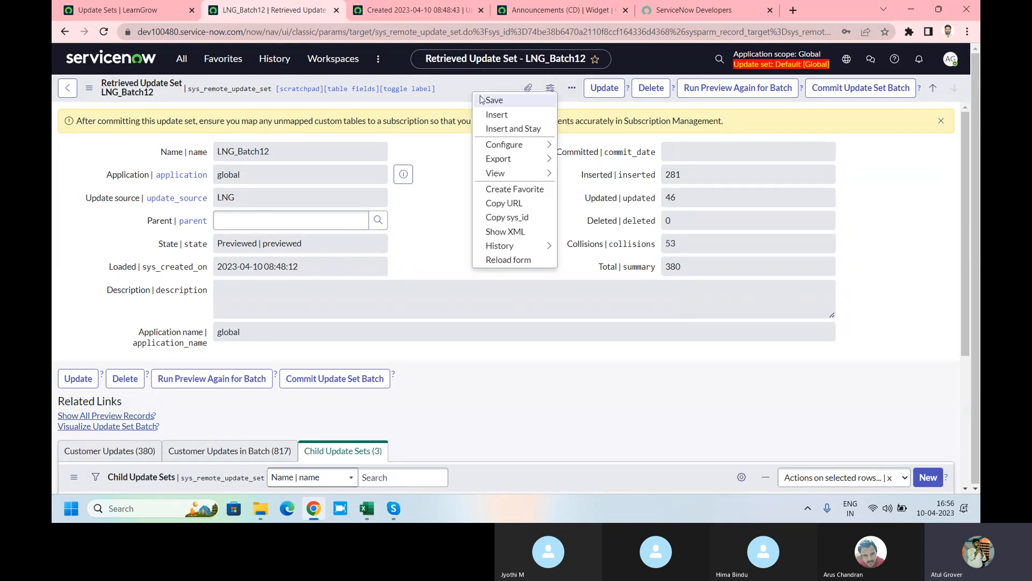
left_click(481, 98)
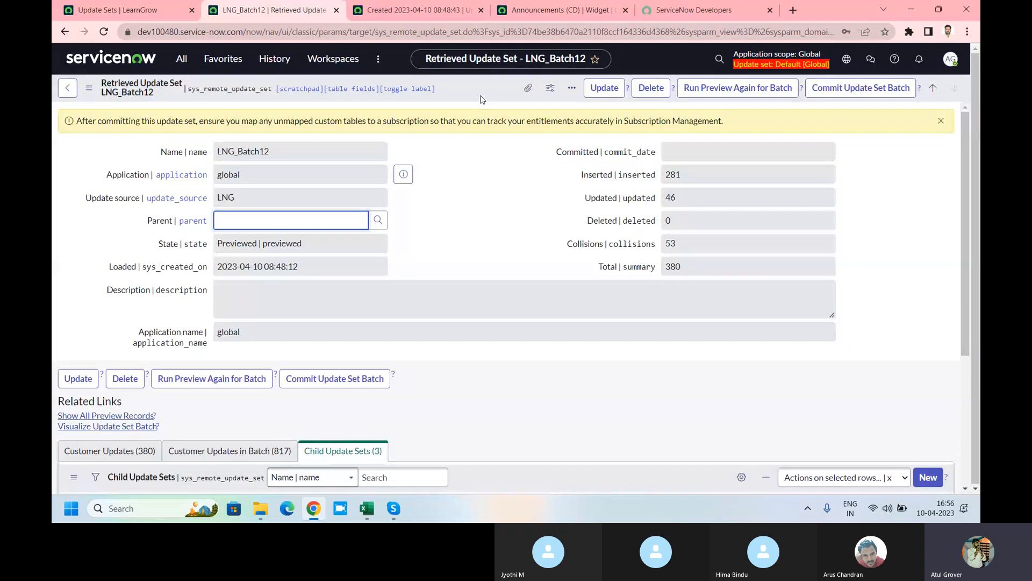
left_click(689, 236)
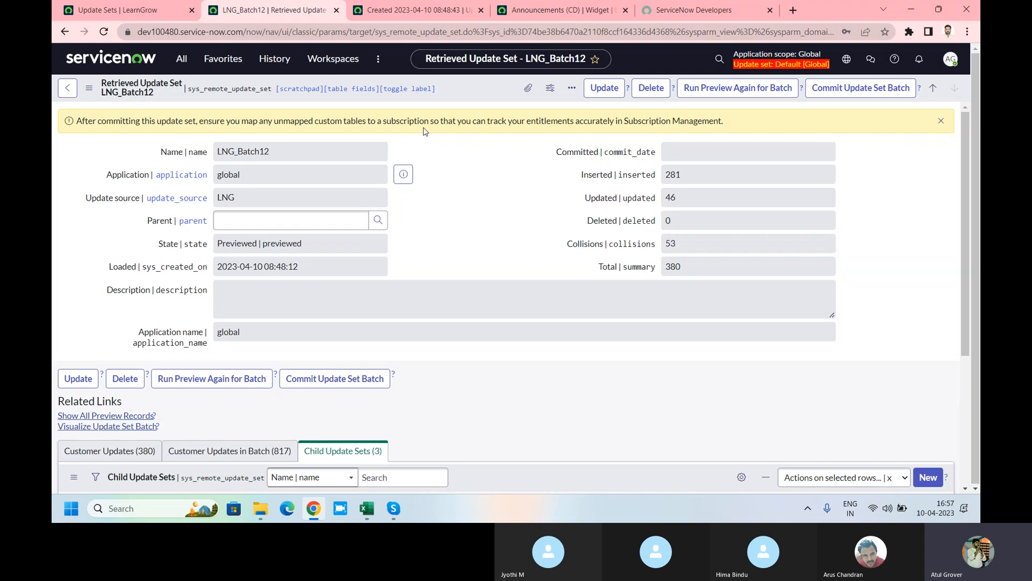
key("alt+Tab")
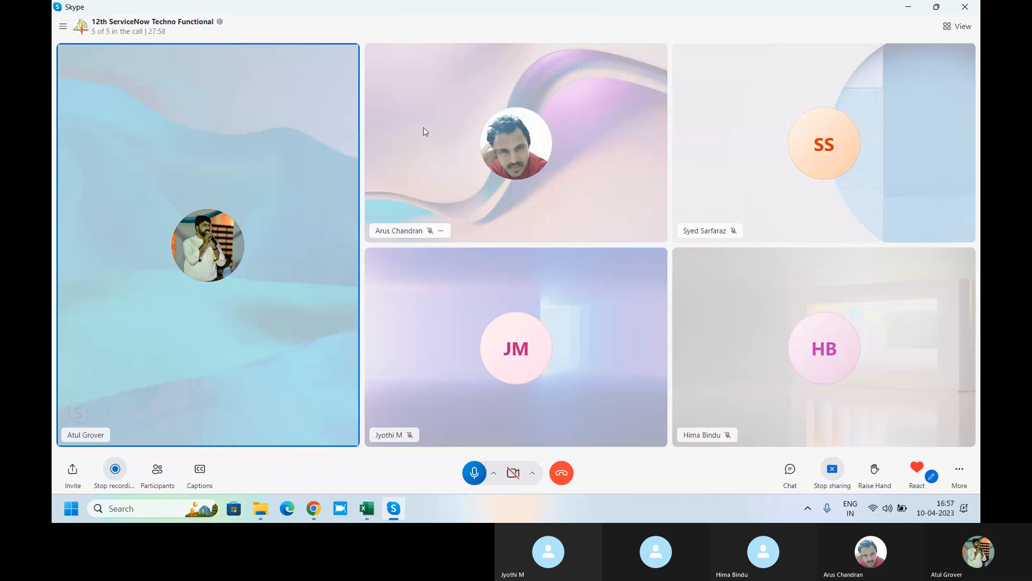
key("alt+Tab")
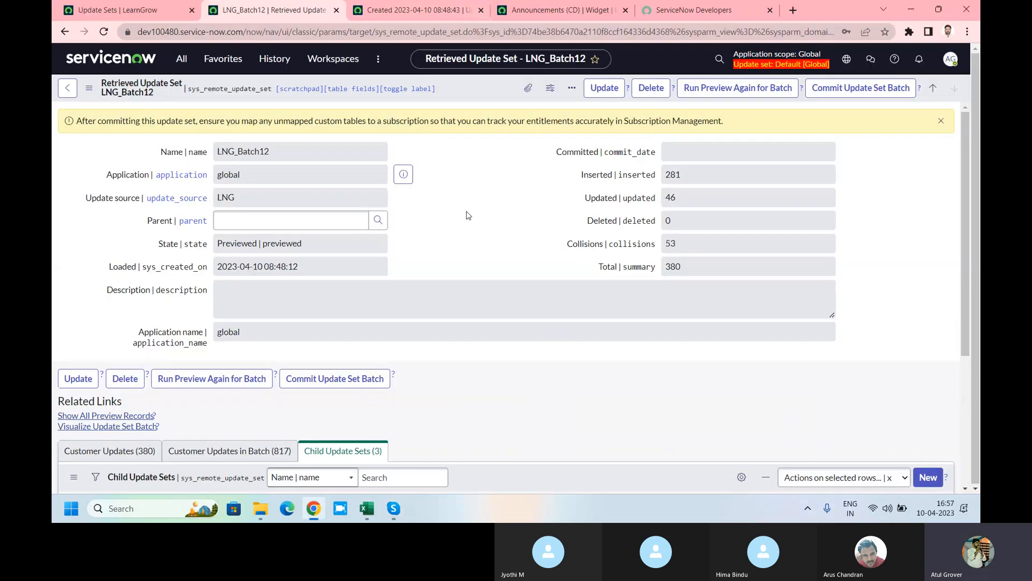
Step: Commit the LNG_Batch12 update set batch and check the LearnGrow Update Sets list
left_click(858, 89)
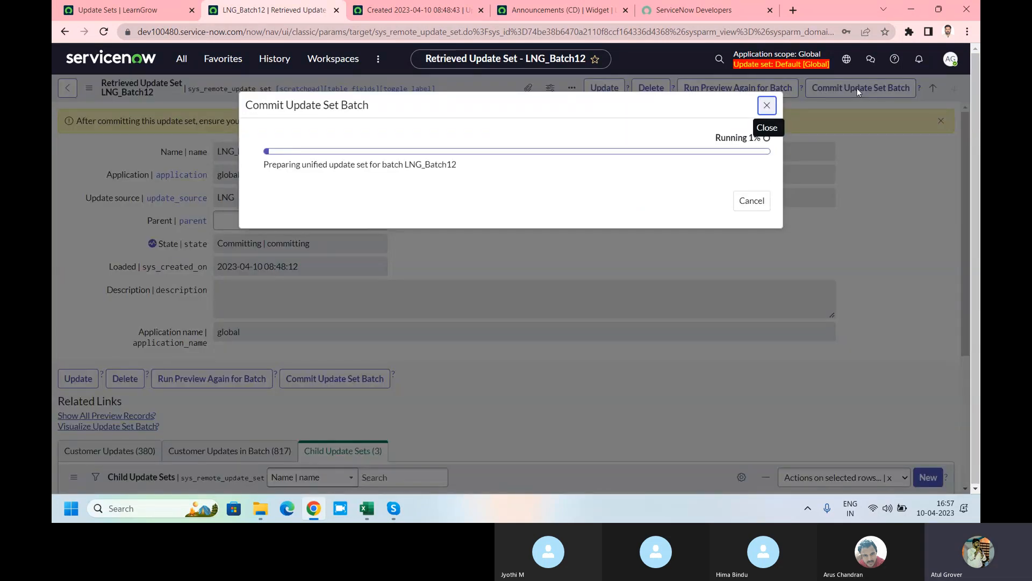
left_click(121, 11)
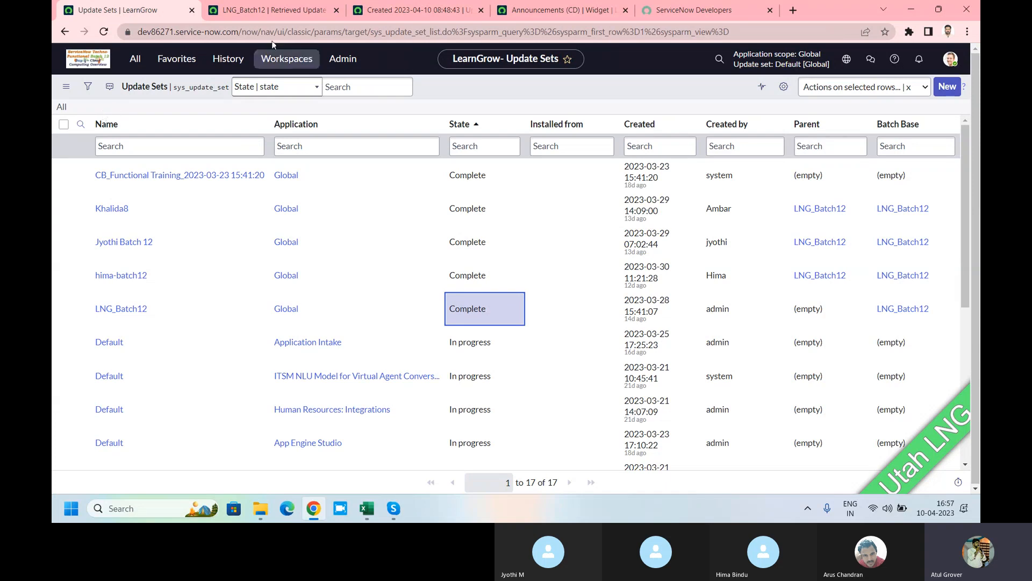
Step: Watch the LNG_Batch12 batch commit until it reports Succeeded 100%
left_click(273, 11)
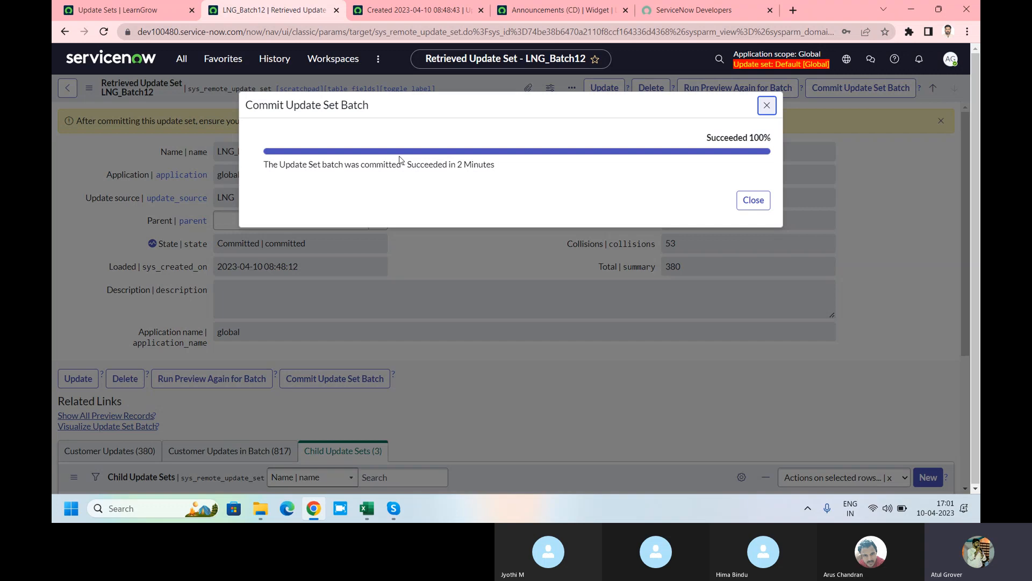
Step: Close the finished commit dialog and reload the LNG_Batch12 record, comparing with the source list
left_click(753, 201)
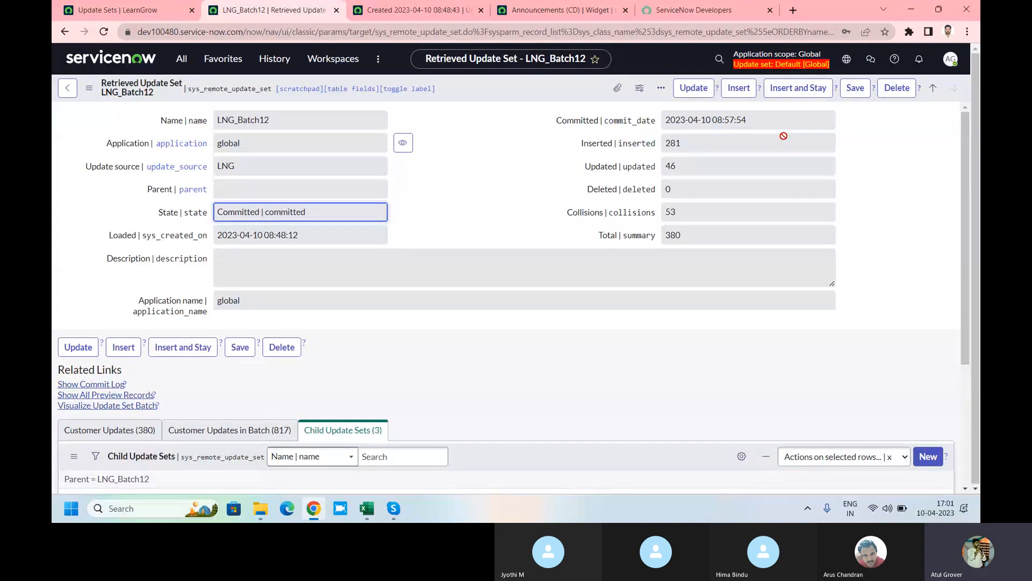
left_click(182, 58)
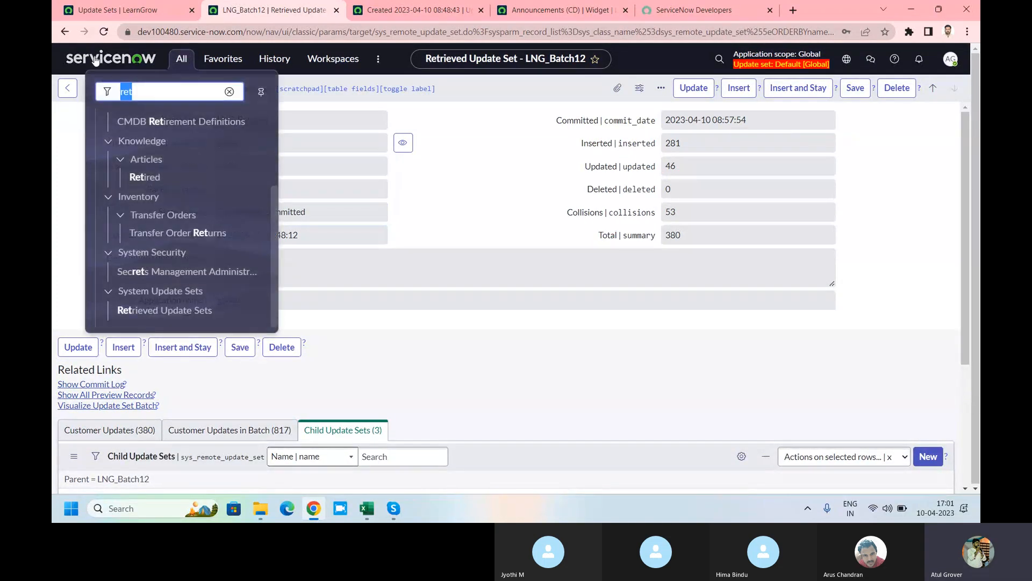
left_click(105, 31)
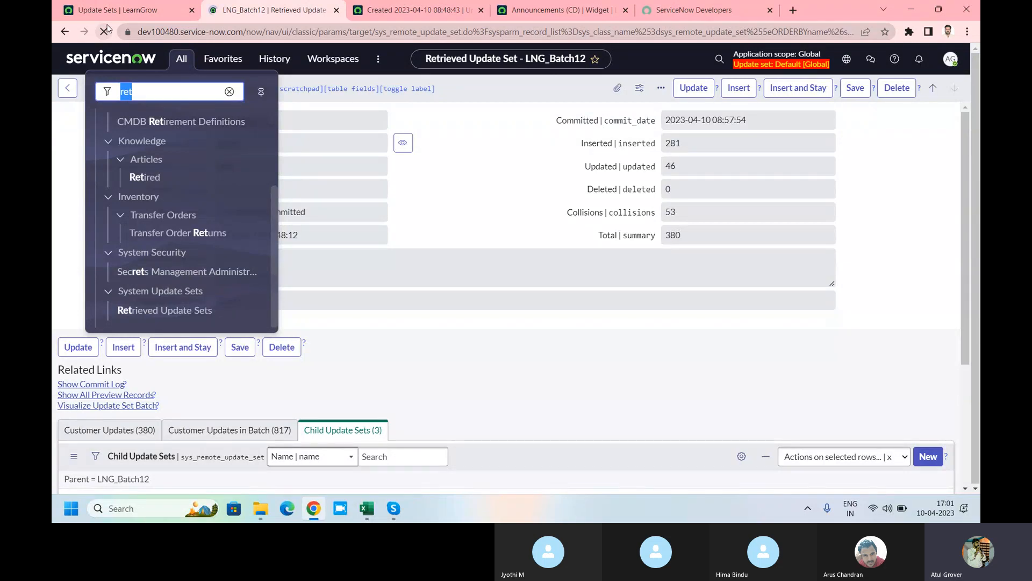
left_click(122, 10)
left_click(138, 57)
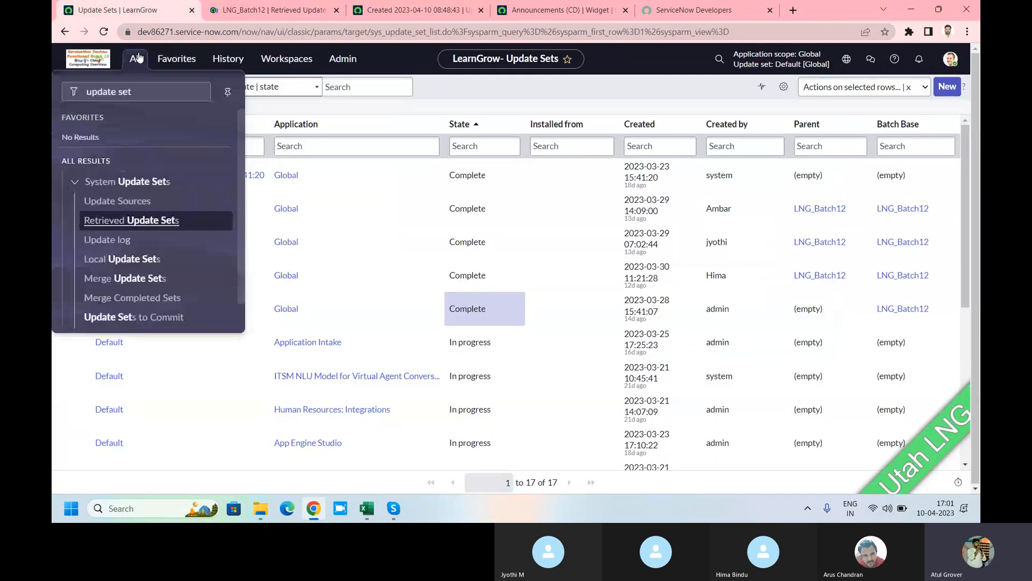
type("LNG")
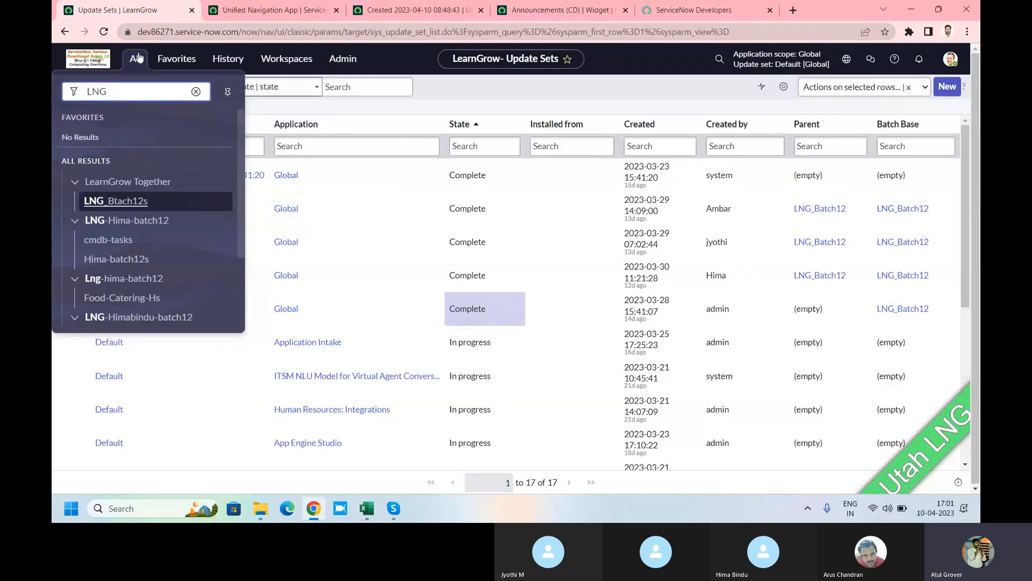
scroll(125, 209, "down", 2)
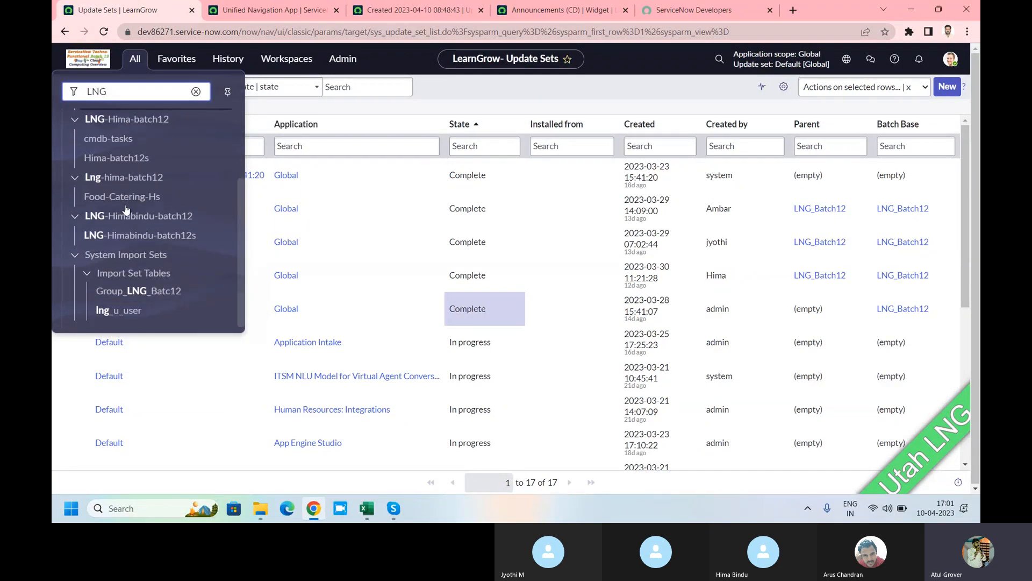
left_click(260, 11)
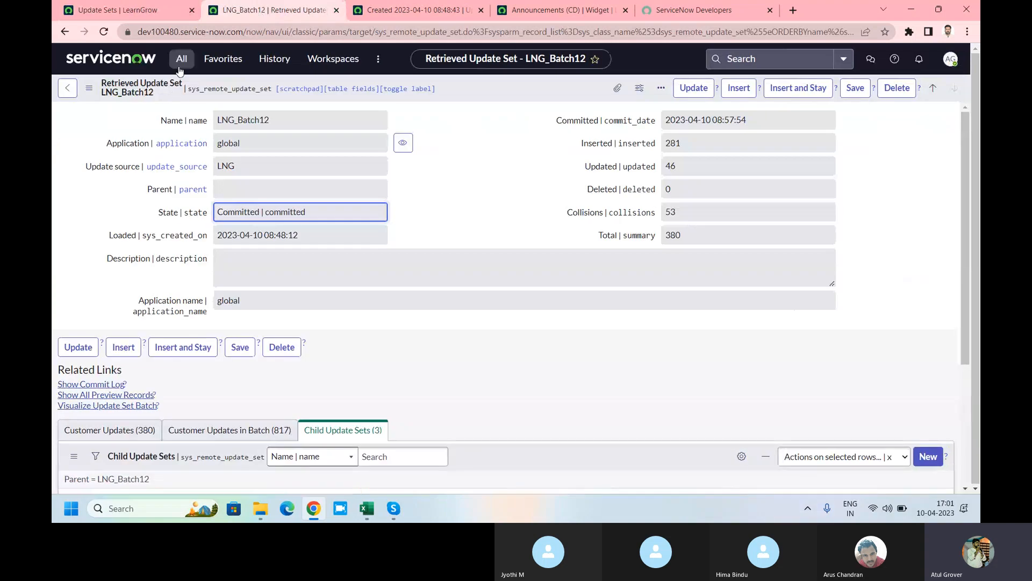
left_click(182, 59)
type("LNG")
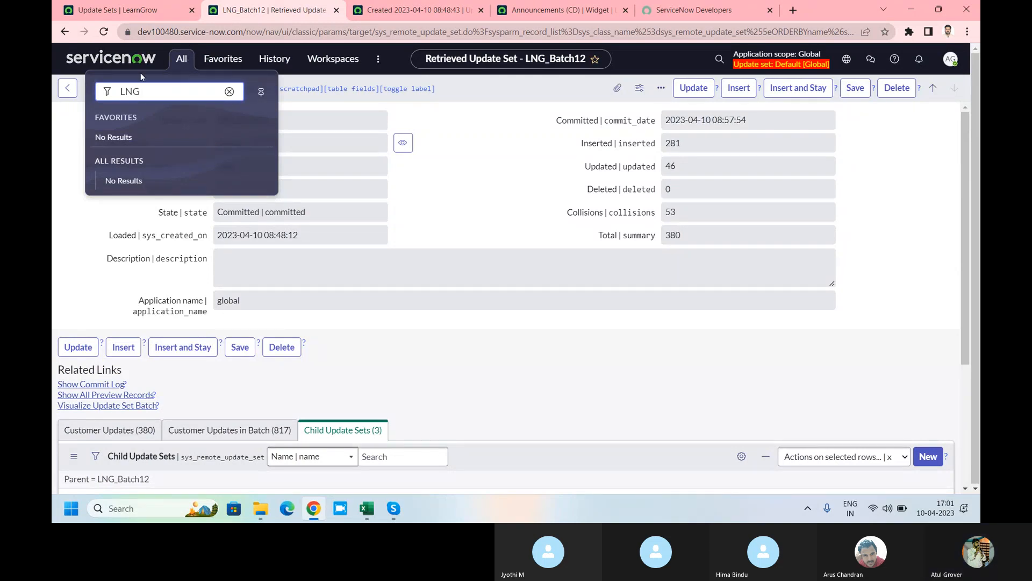
left_click(103, 32)
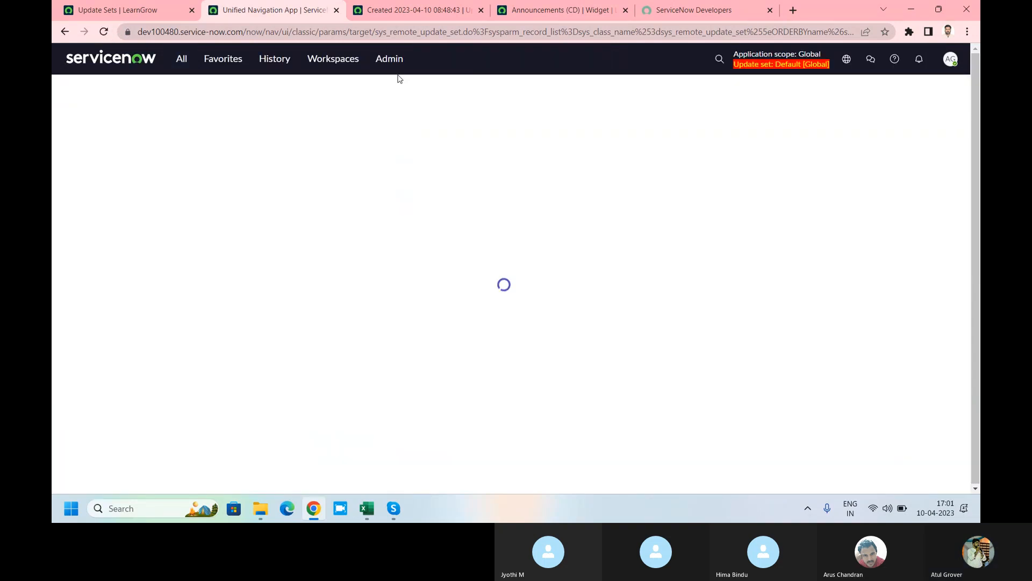
Step: Review the 380 and 817 customer updates and the three Committed child update sets
scroll(477, 228, "down", 5)
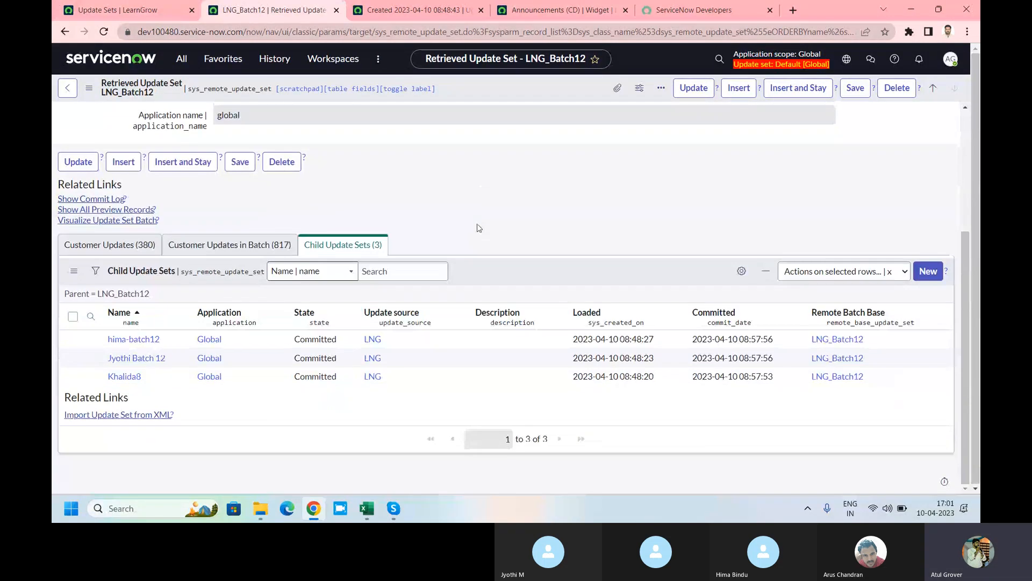
left_click(110, 244)
left_click(229, 244)
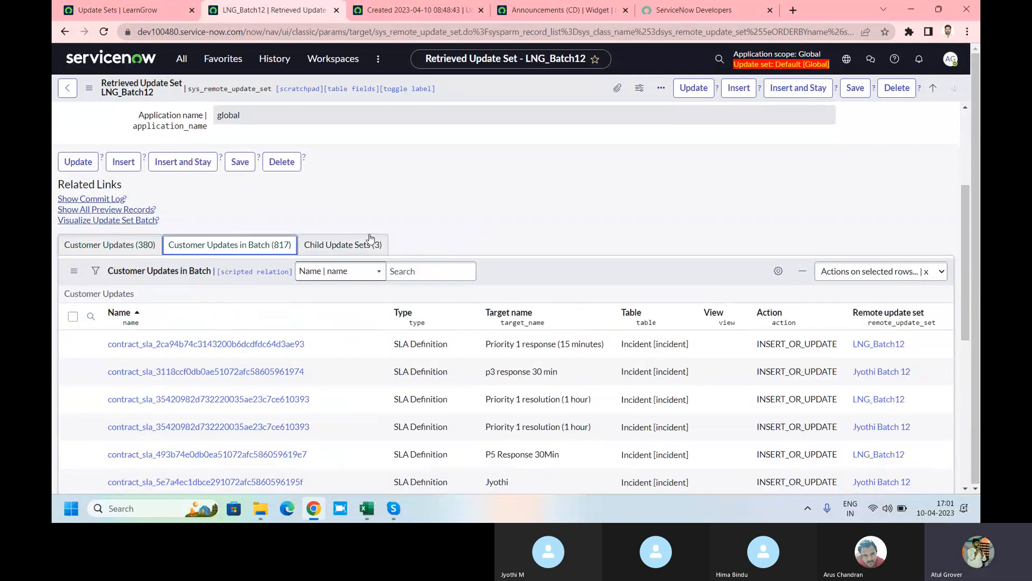
left_click(369, 243)
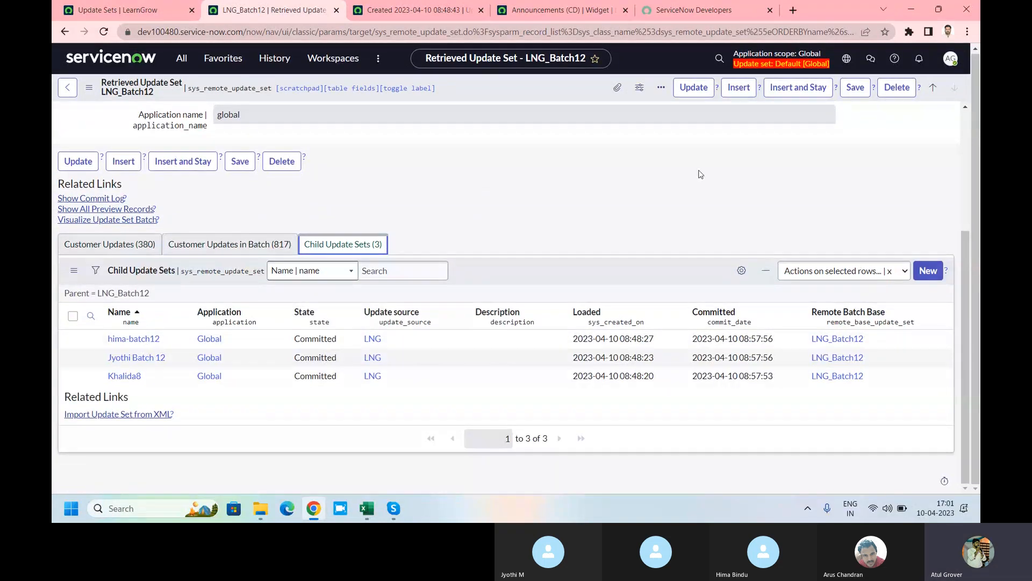
left_click(183, 60)
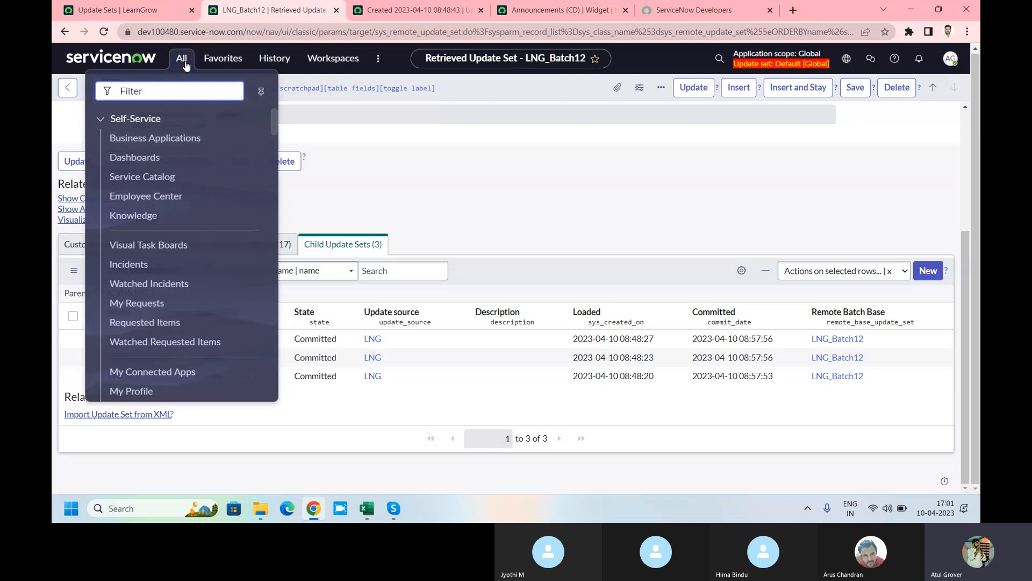
type("LNg")
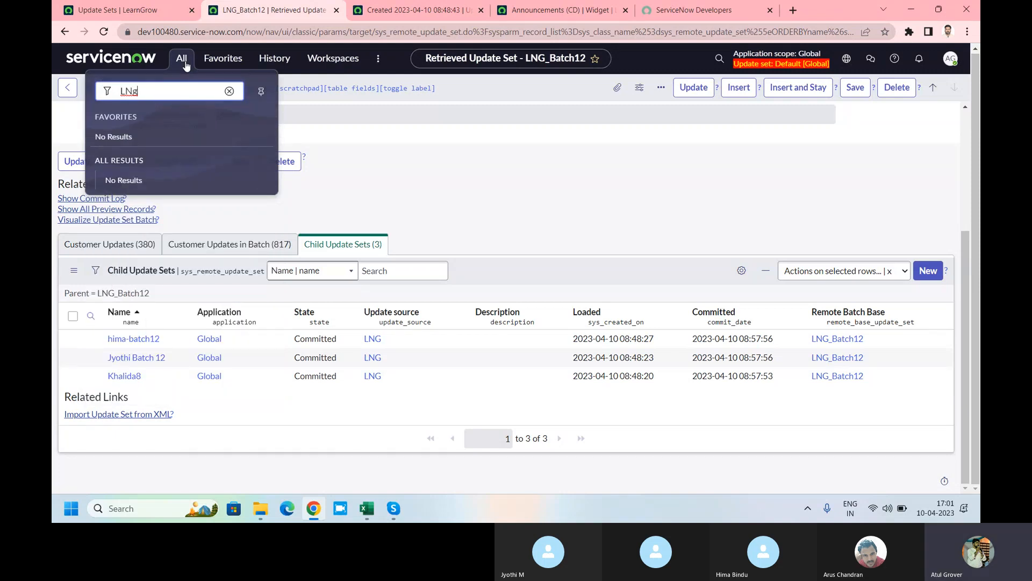
left_click(951, 58)
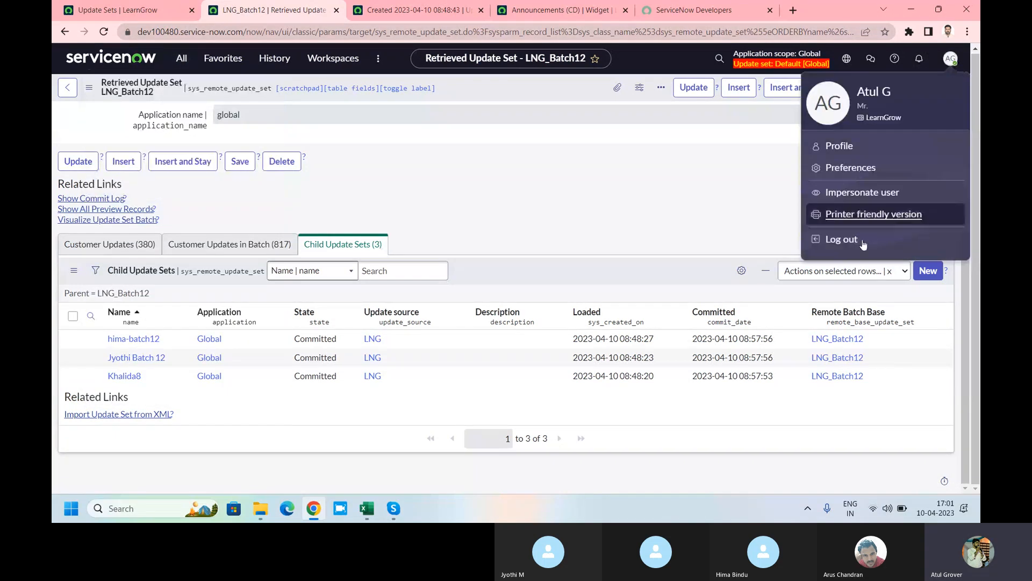
Step: Log out and sign in to the target instance as another user, declining password saving
left_click(842, 240)
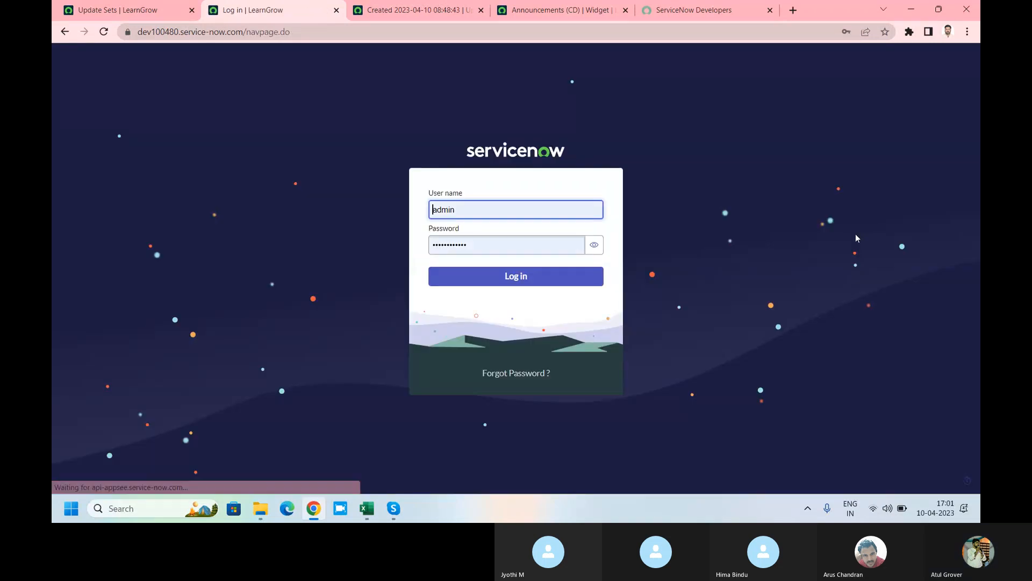
left_click(493, 249)
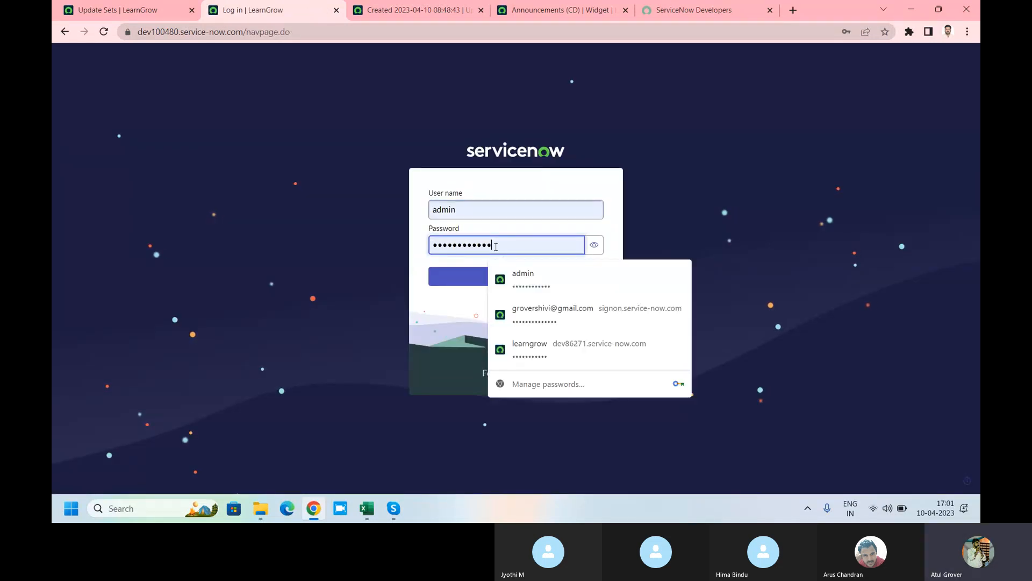
left_click(478, 209)
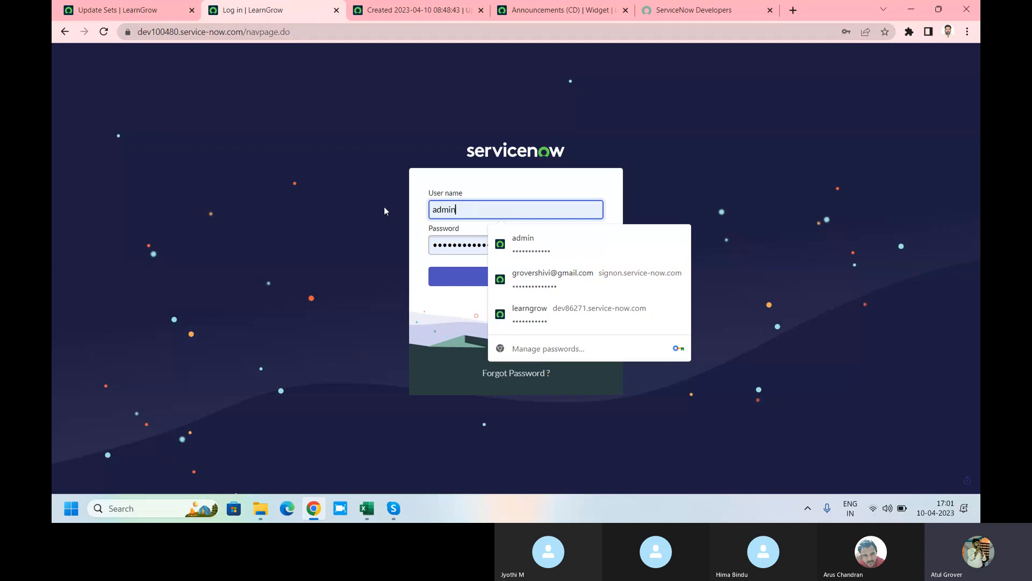
left_click_drag(456, 210, 431, 209)
type("A")
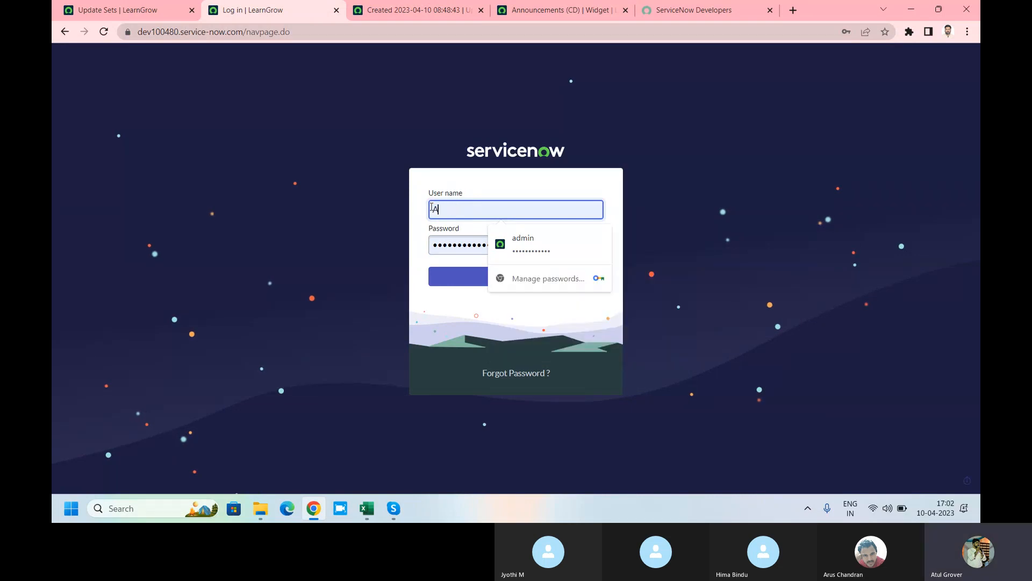
type("tulG")
key("Tab")
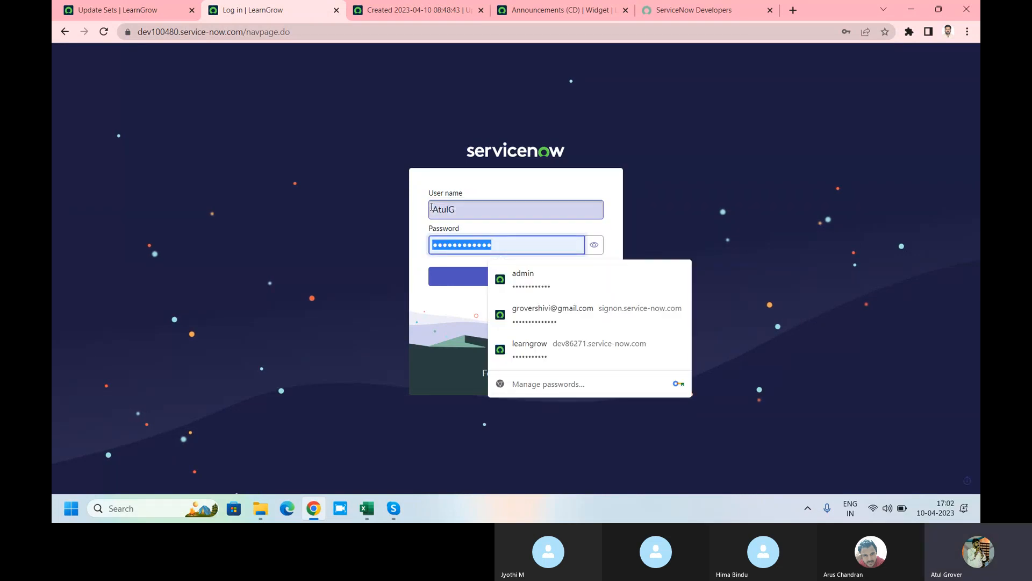
type("********")
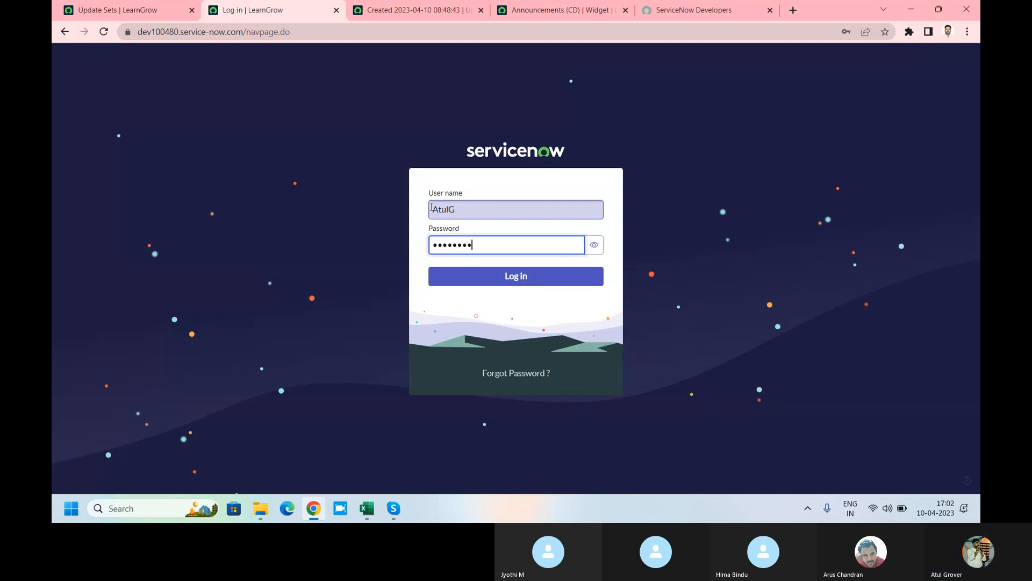
type("*")
key("Return")
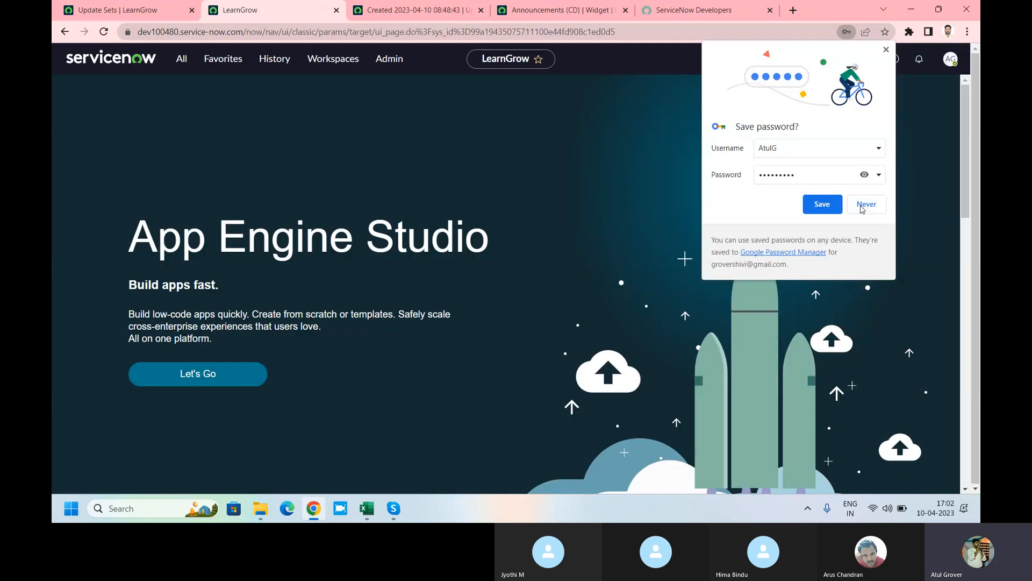
left_click(866, 204)
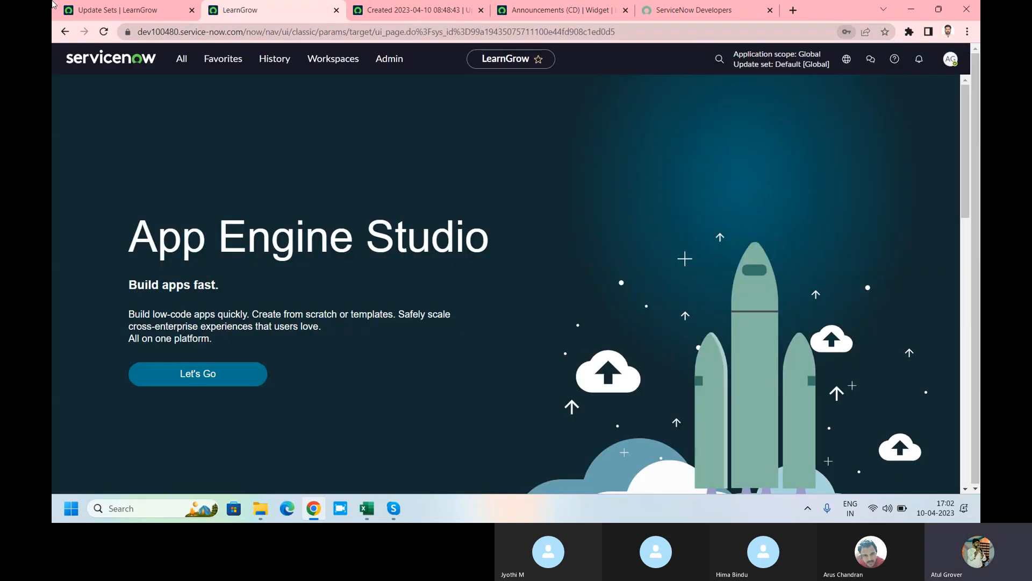
Step: Filter the navigator for 'ret' and open System Update Sets > Retrieved Update Sets
left_click(184, 59)
type("Ing")
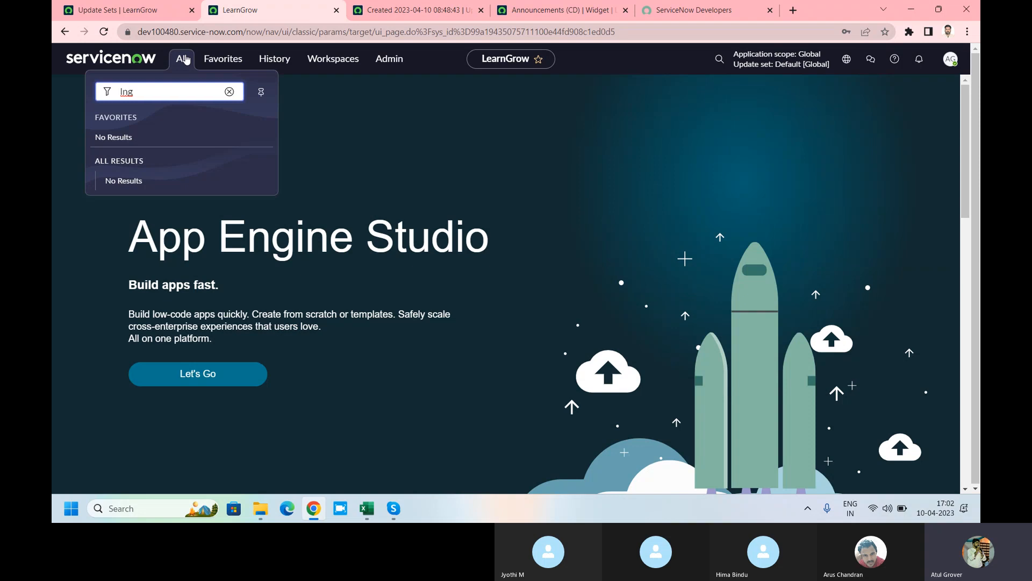
left_click(146, 12)
left_click(137, 61)
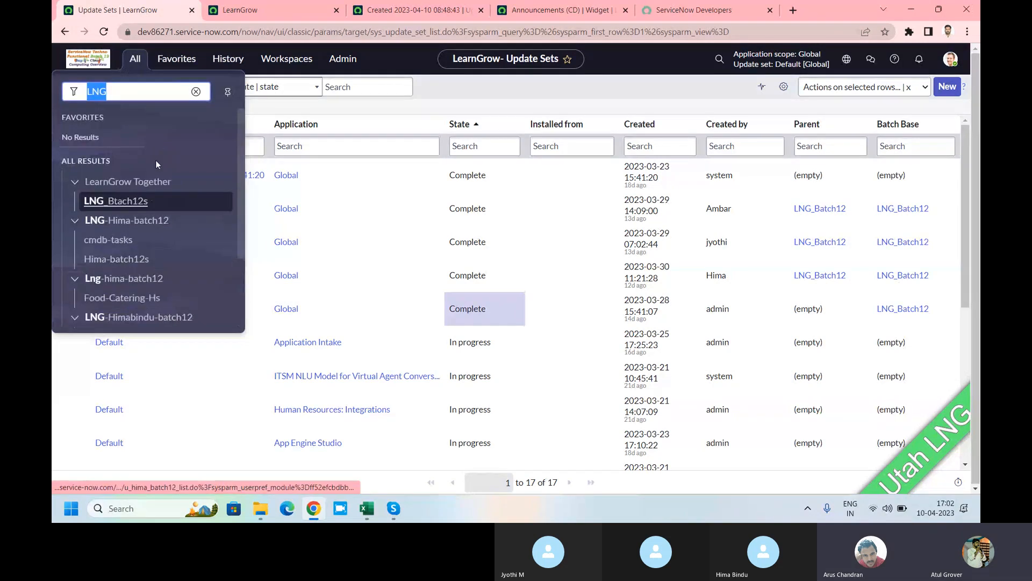
left_click(270, 5)
left_click(181, 62)
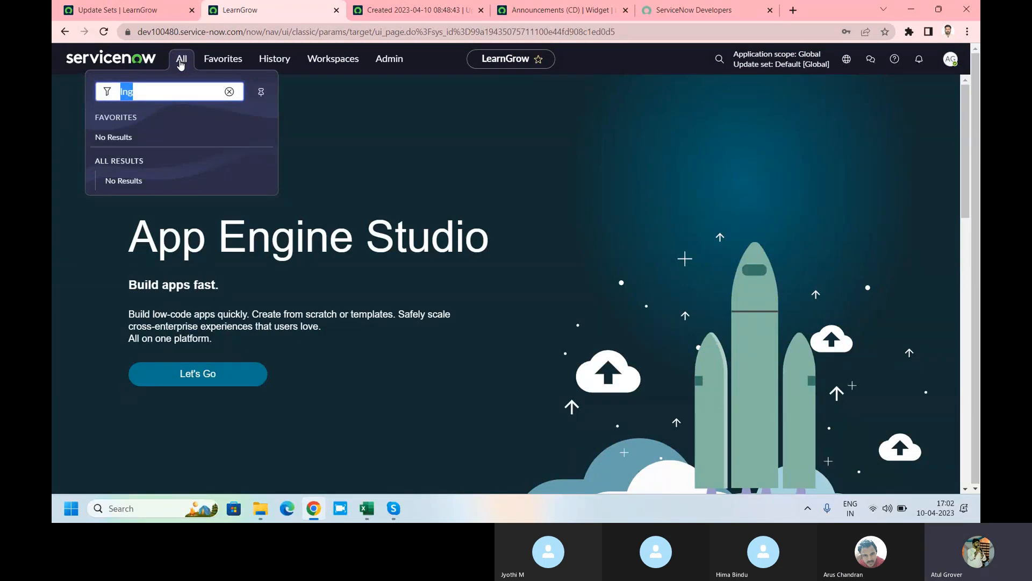
type("ret")
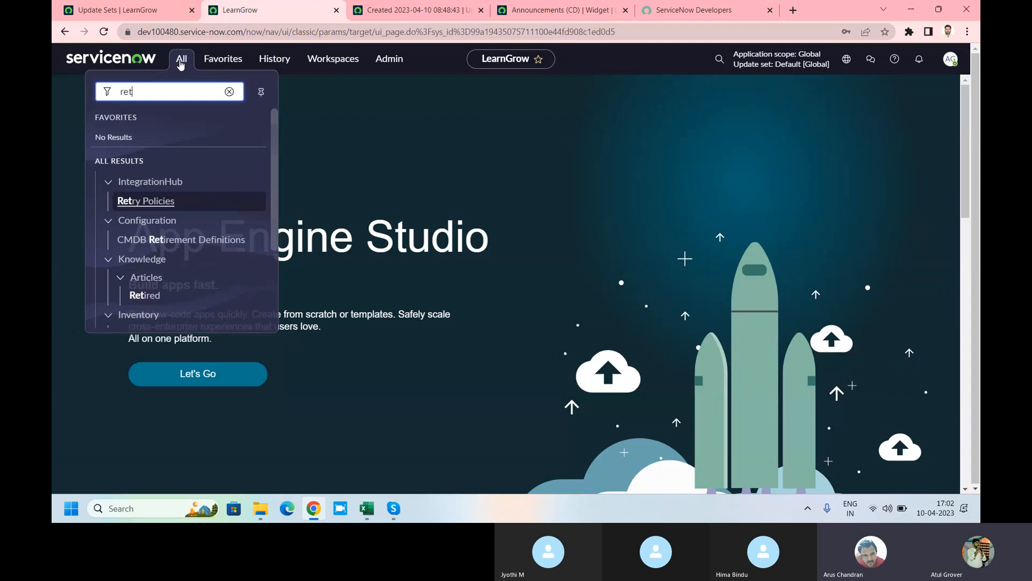
scroll(161, 247, "down", 3)
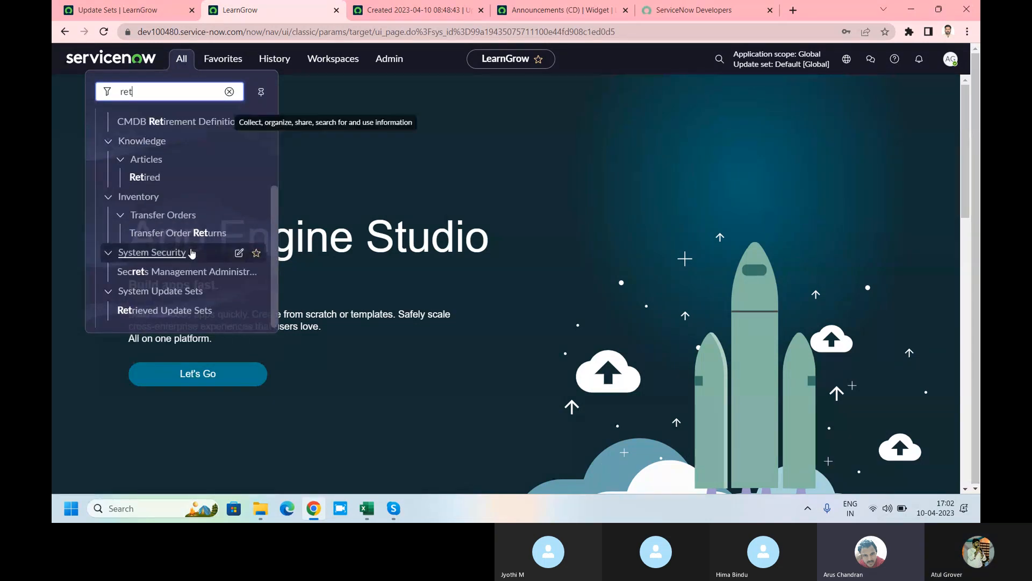
left_click(153, 311)
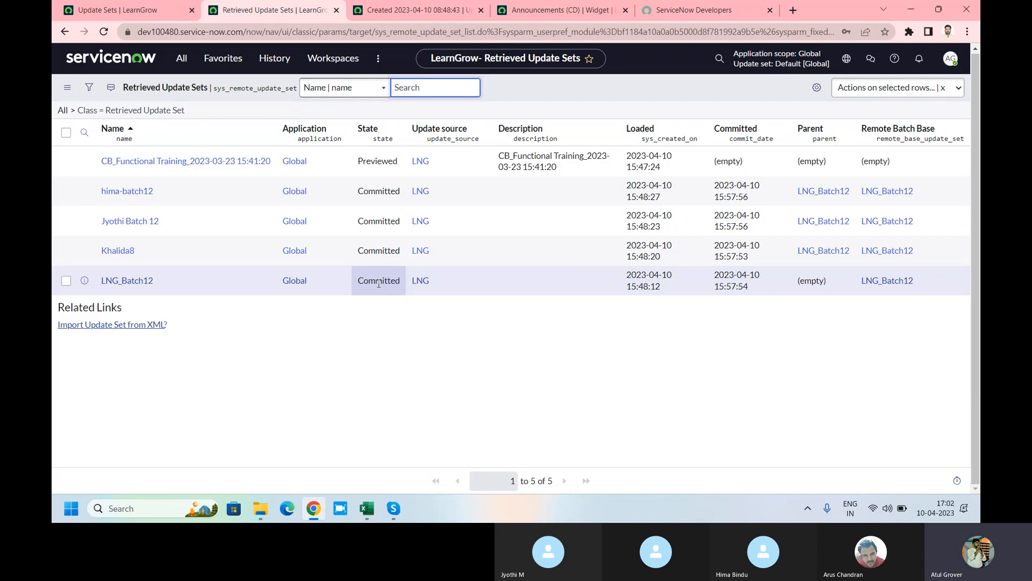
Step: Open LNG_Batch12 and check its three Committed child sets and 380 customer updates
left_click(131, 284)
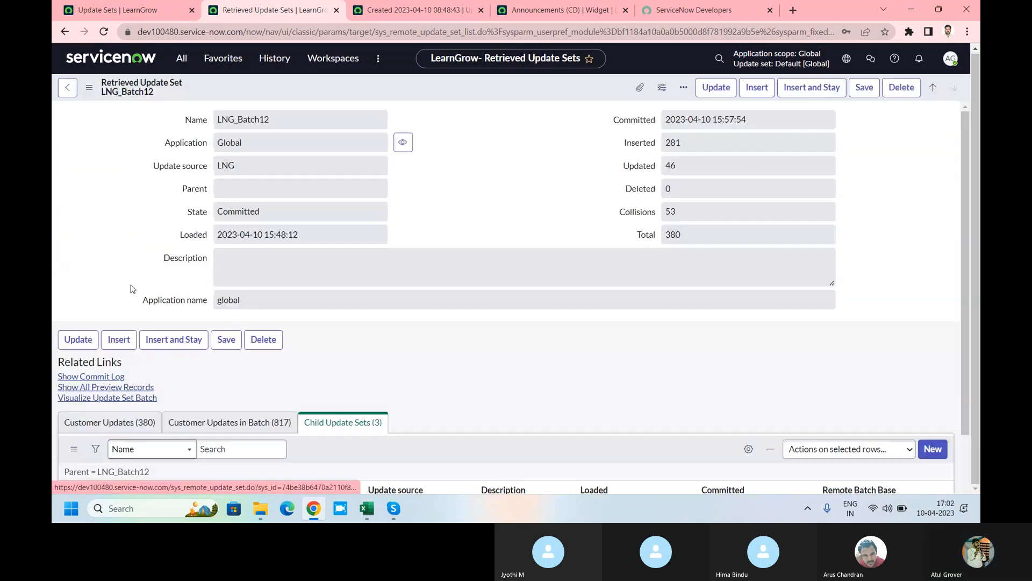
scroll(267, 262, "down", 5)
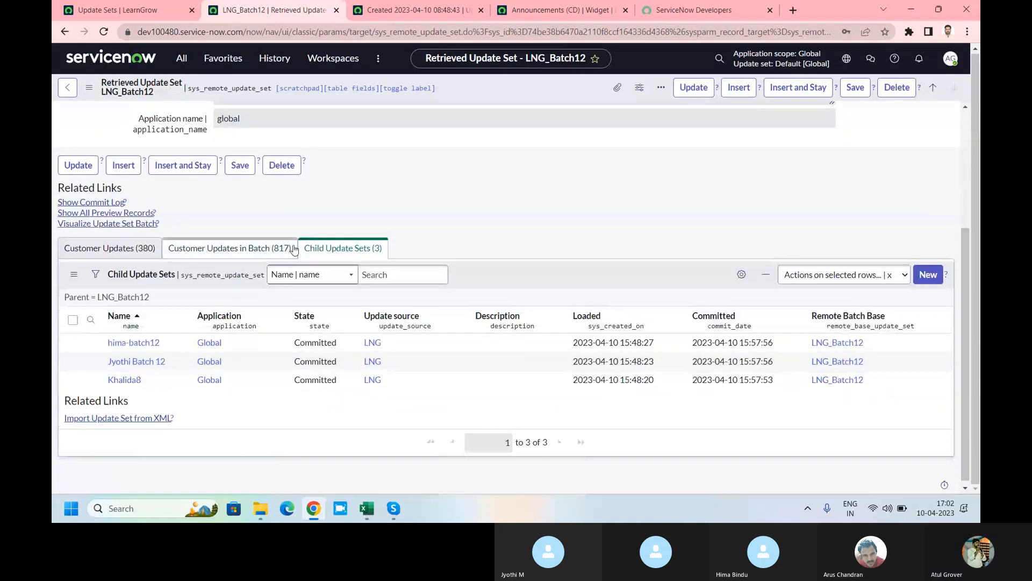
left_click(123, 250)
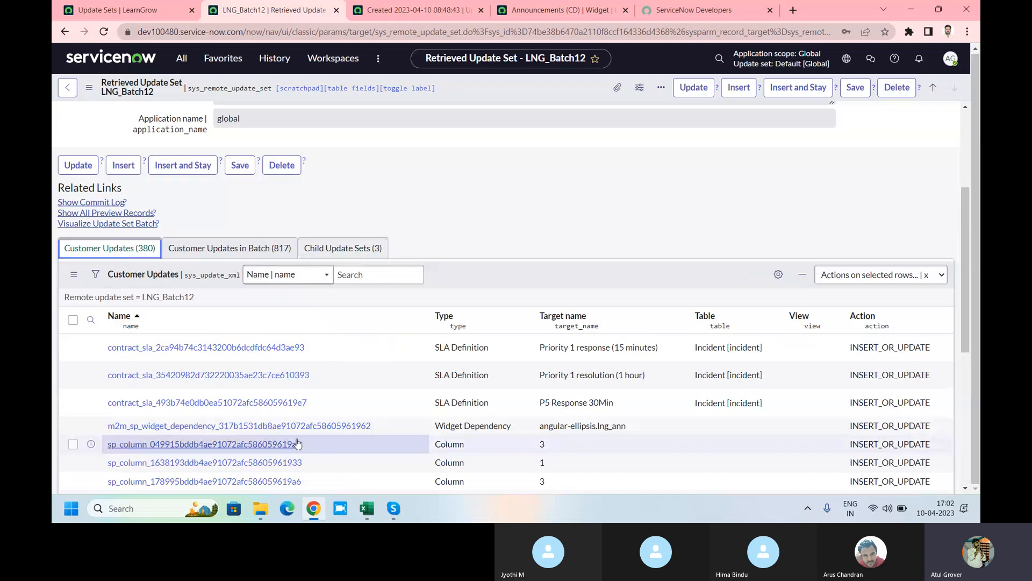
scroll(352, 350, "down", 6)
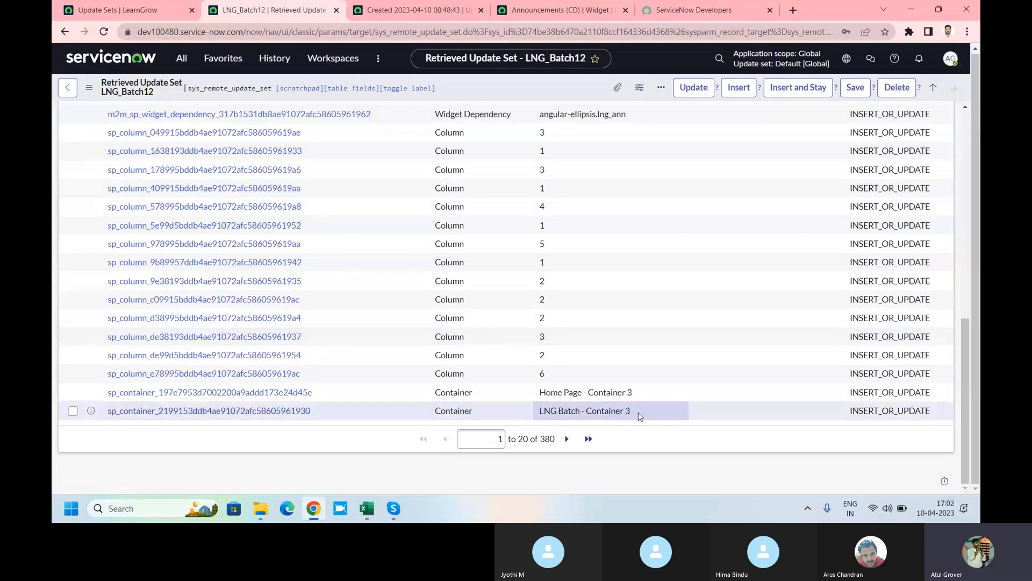
left_click(187, 65)
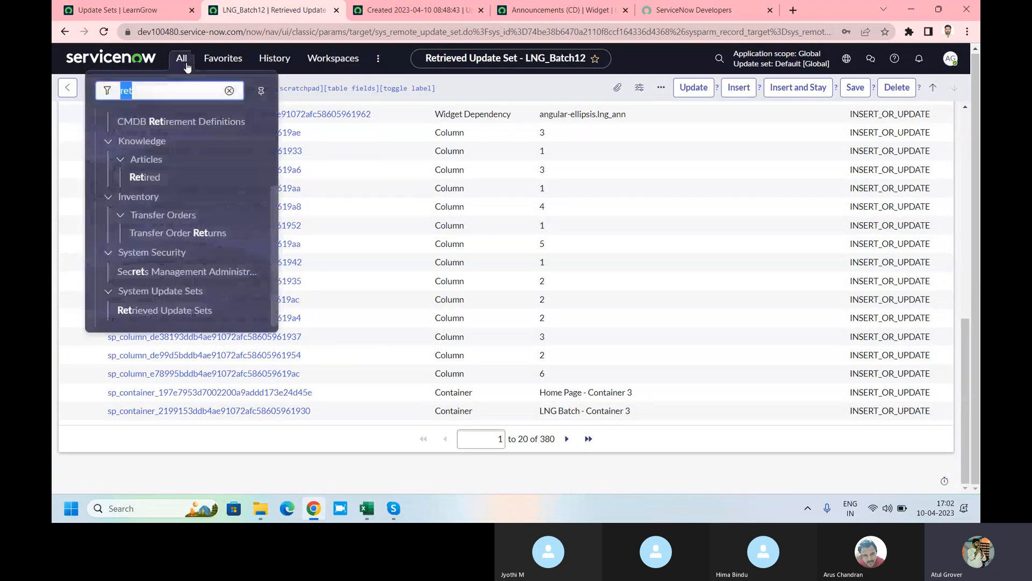
Step: Clear the servlet cache via cache.do, raising free memory from 48.0% to 58.0%
type("cache.do")
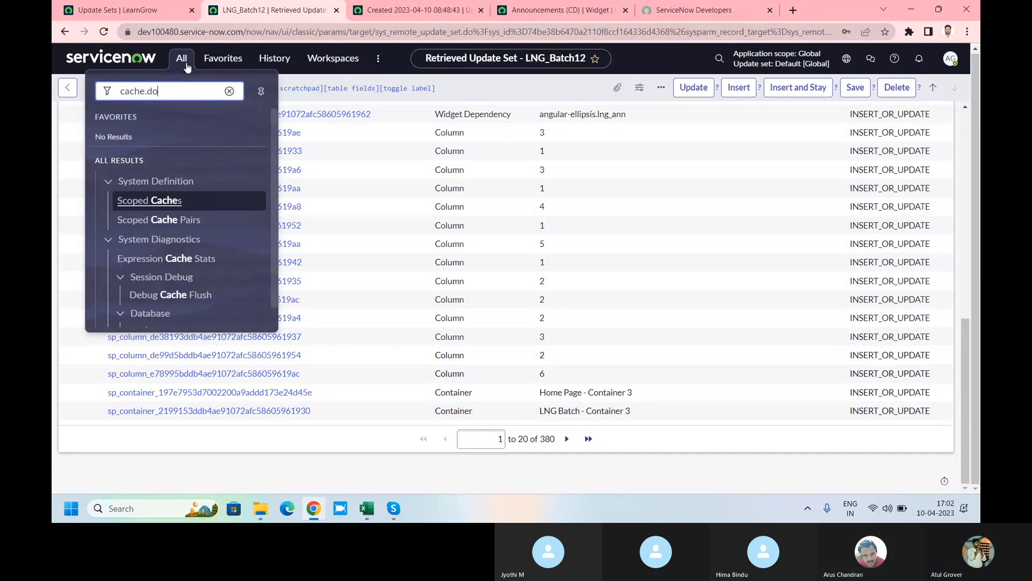
key("Return")
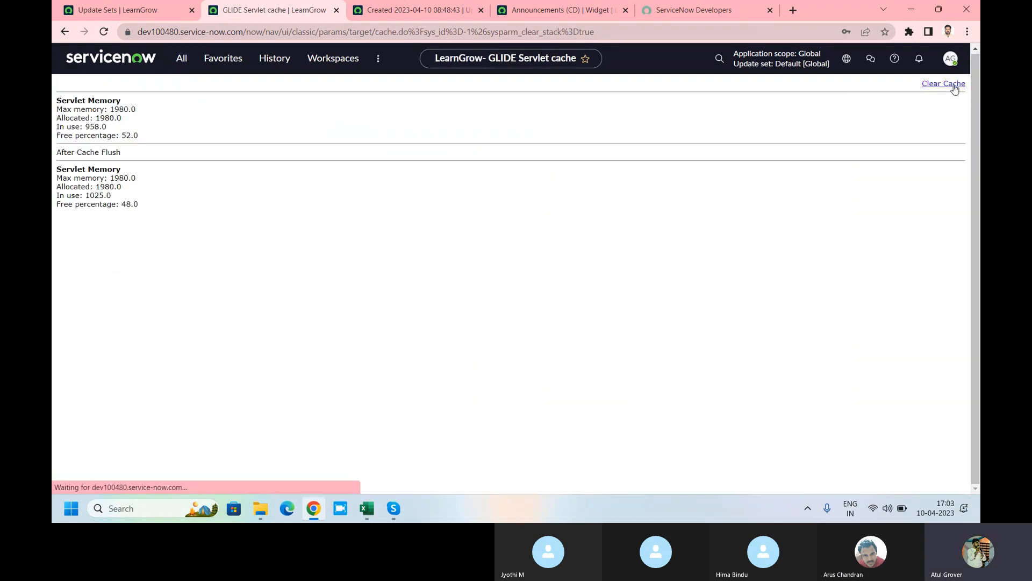
left_click(955, 86)
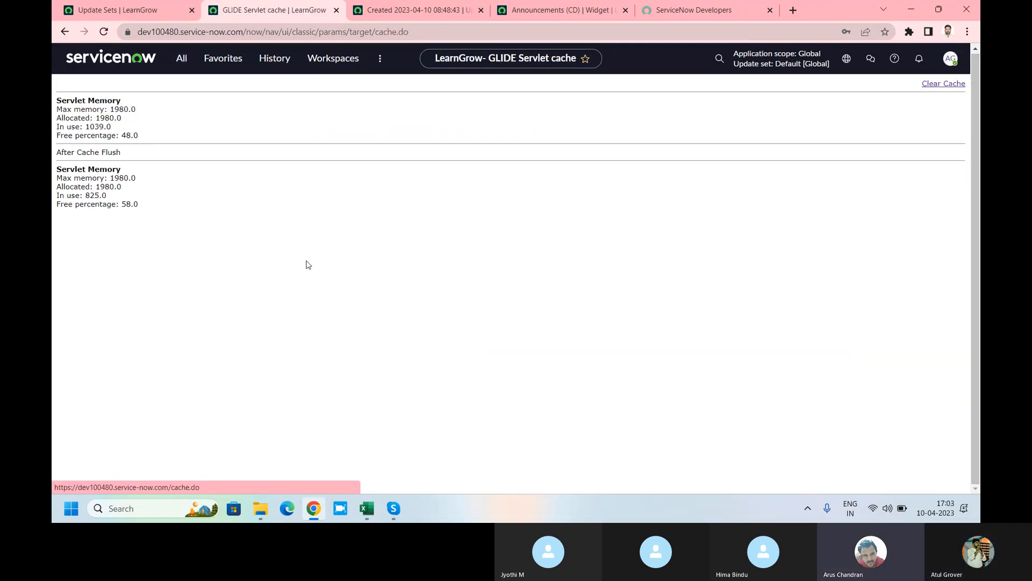
left_click(183, 60)
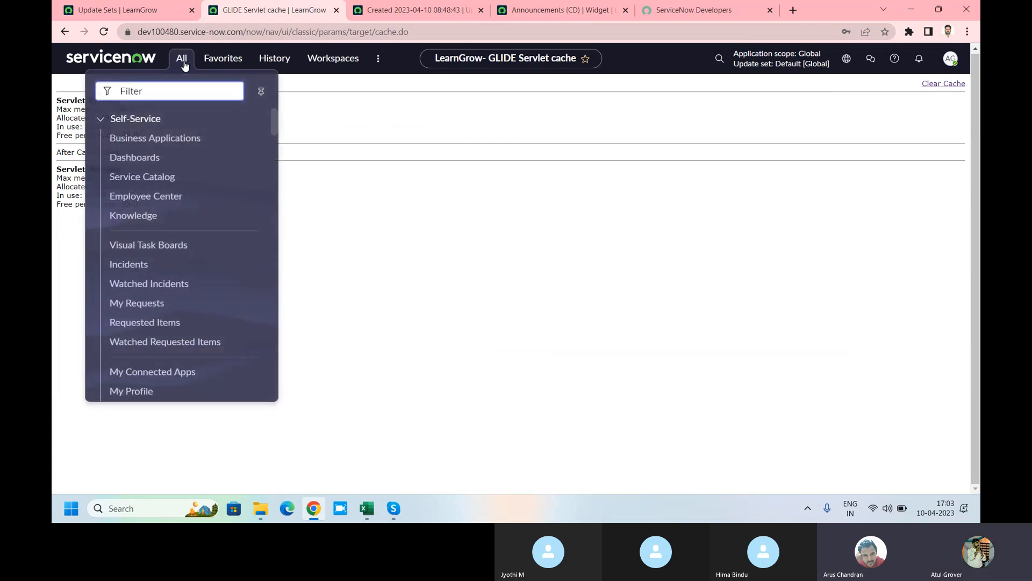
type("lng")
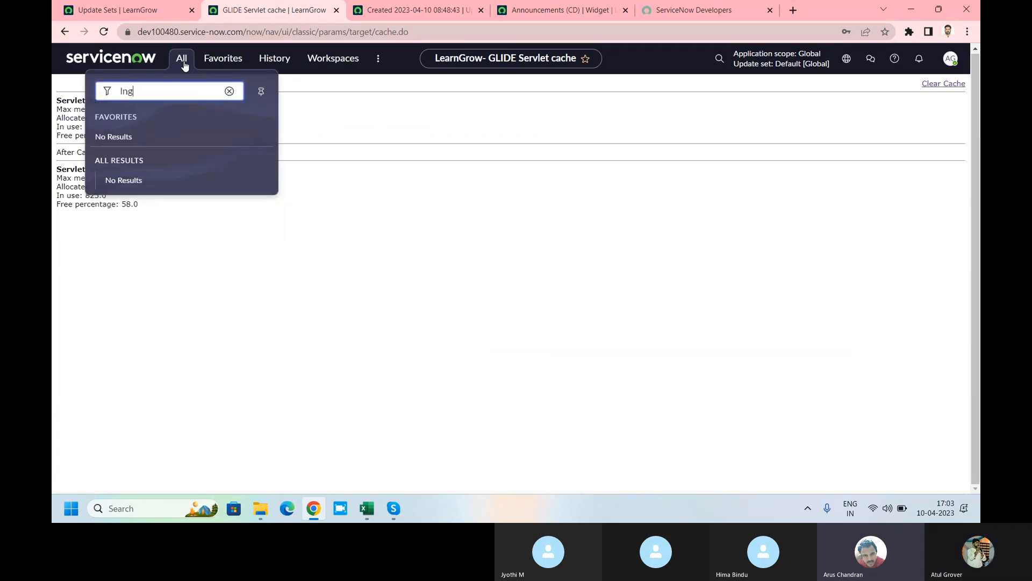
key("BackSpace")
key("BackSpace")
key("BackSpace")
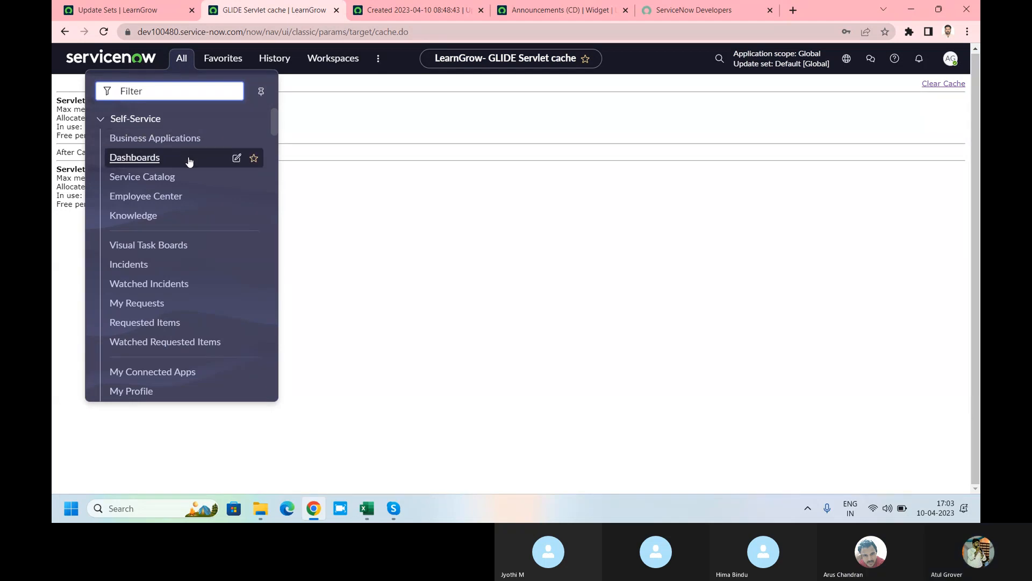
scroll(189, 161, "down", 3)
scroll(189, 163, "down", 5)
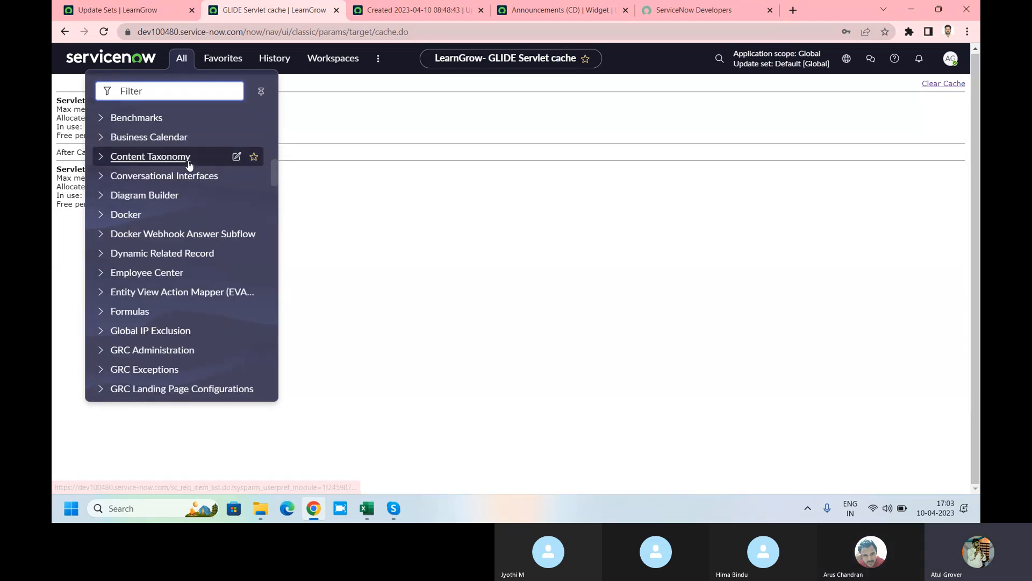
Step: Force-reload the servlet cache page by appending '?ajhdkjahkjasd' to the cache.do address
scroll(189, 163, "up", 6)
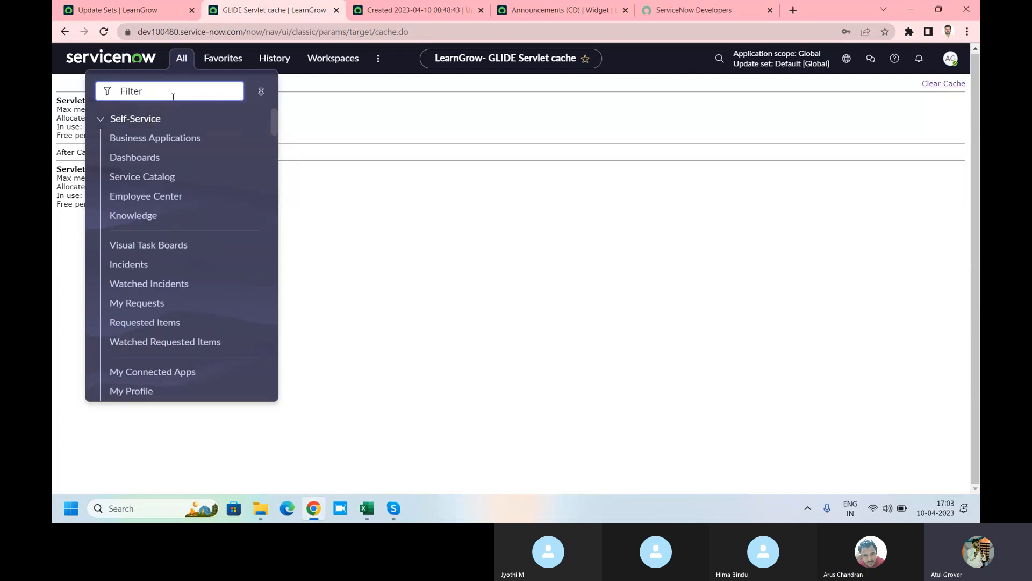
type("LNG")
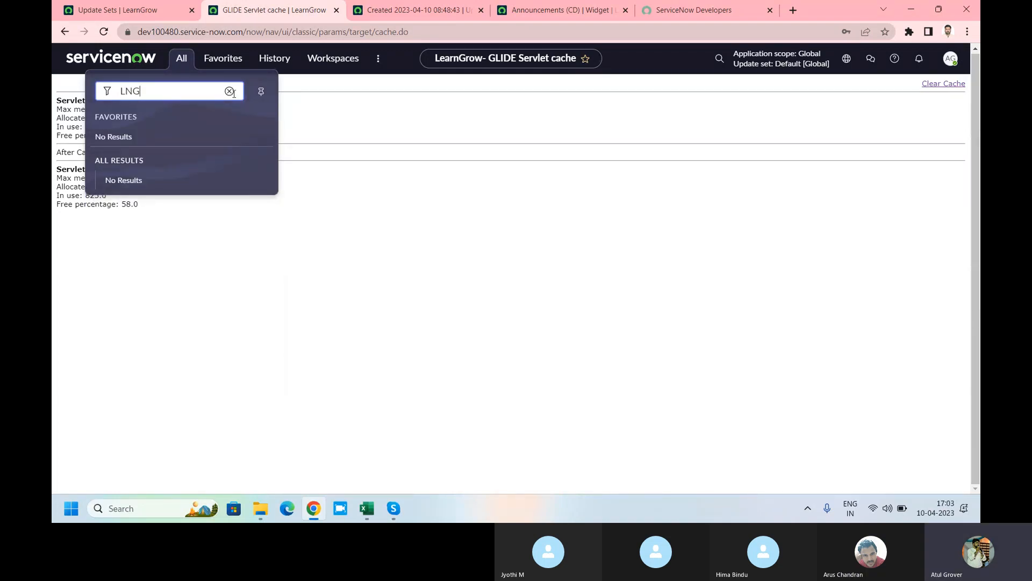
left_click(461, 34)
left_click(462, 33)
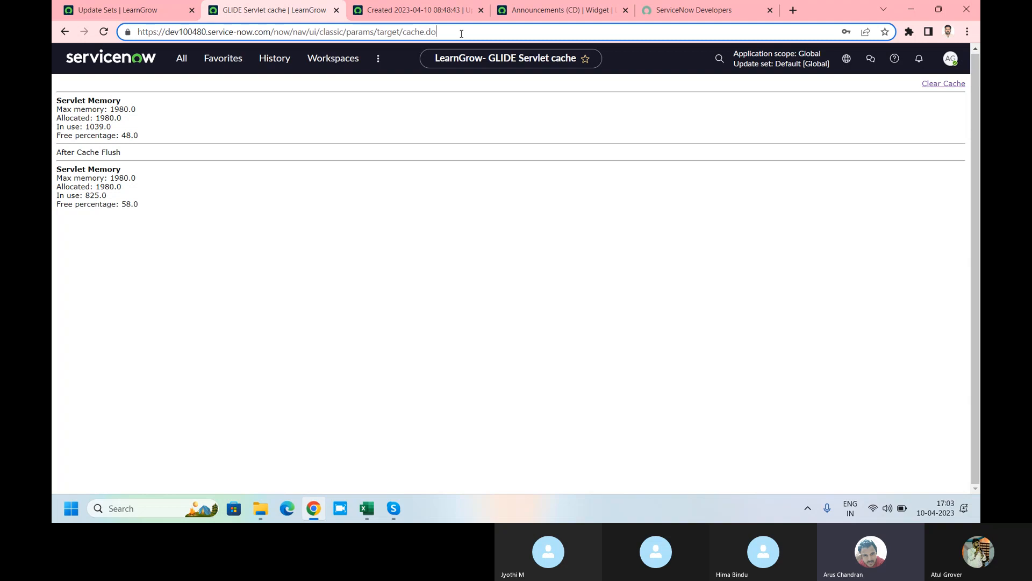
type("?ajhdkjahkjasd")
key("Return")
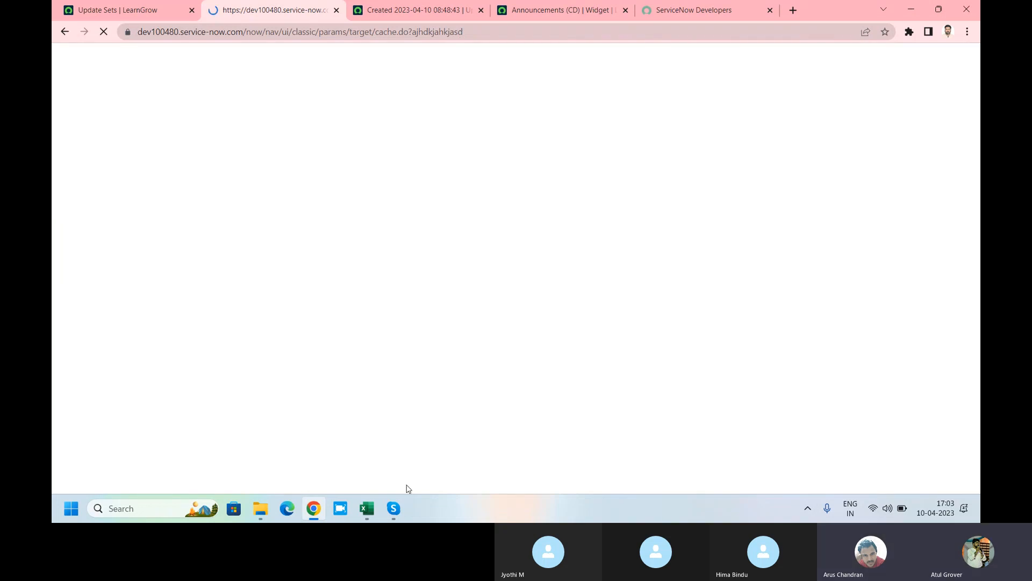
mouse_move(392, 513)
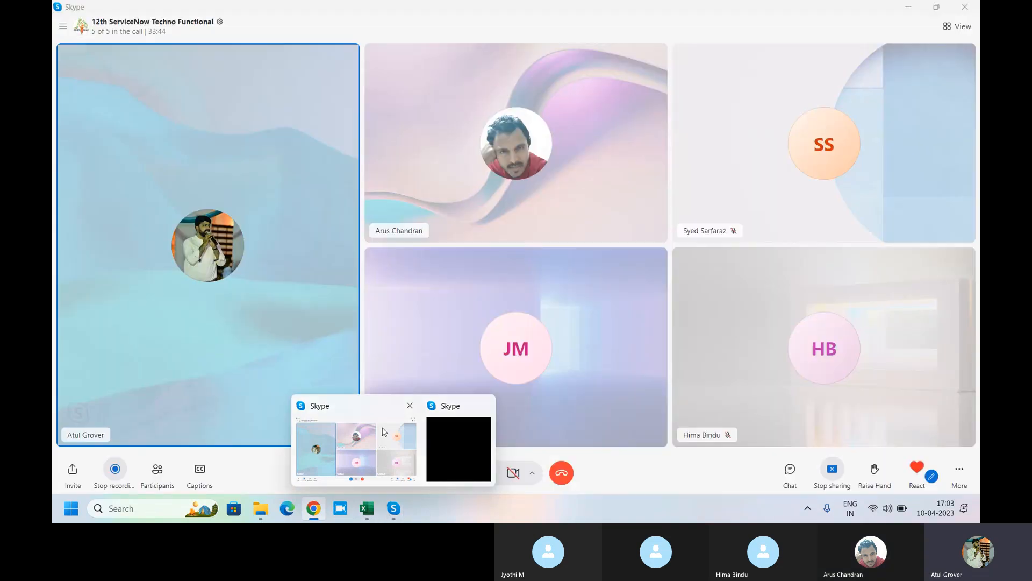
Step: Minimize the Skype call window to bring the Retrieved Update Sets list in Edge forward
left_click(385, 432)
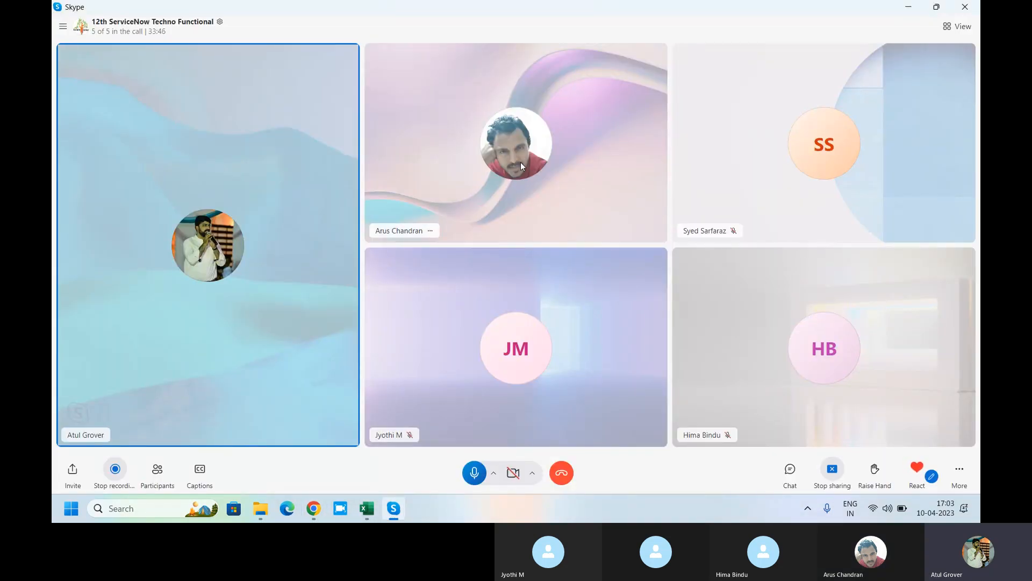
key("alt+Tab")
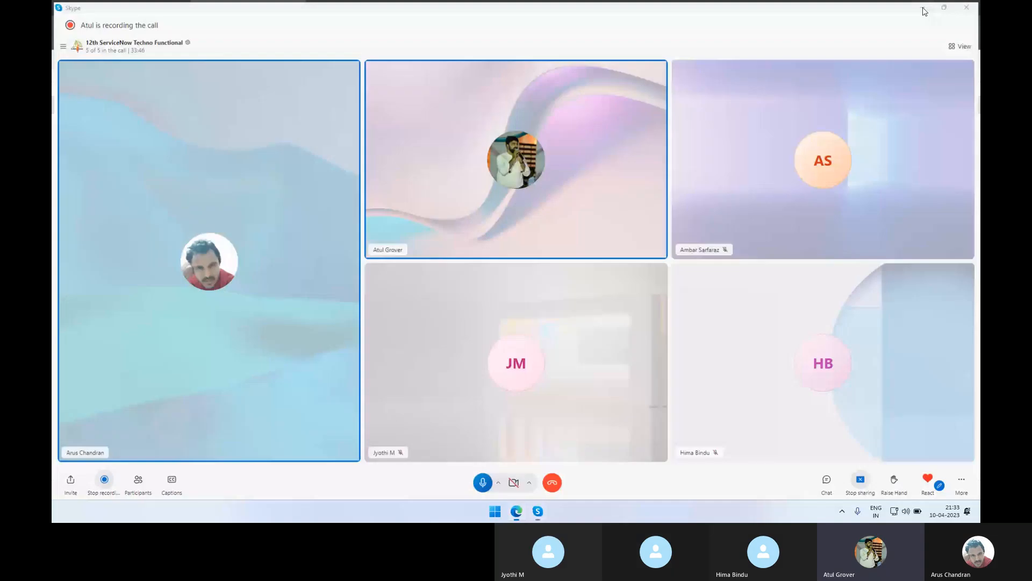
left_click(924, 9)
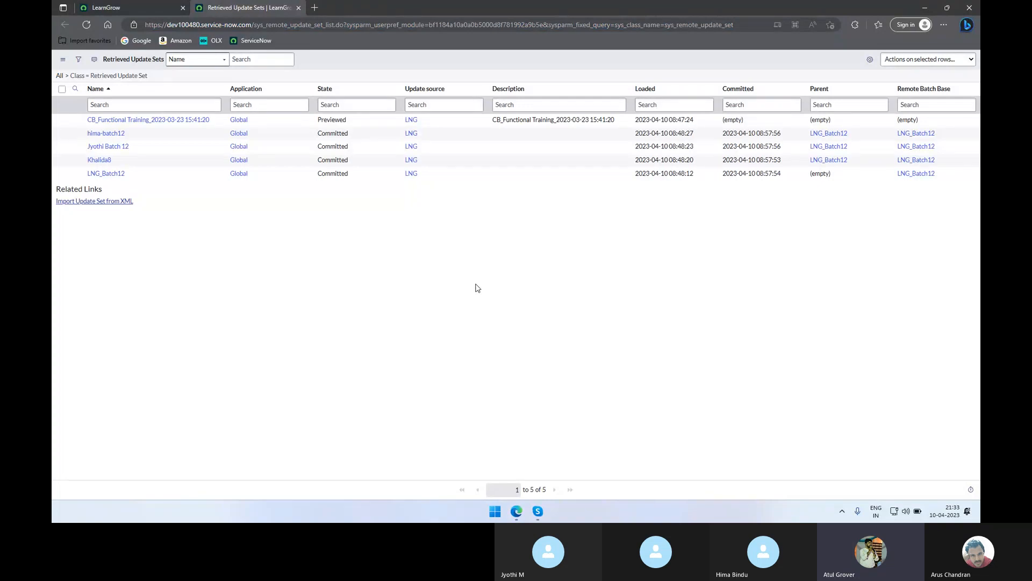
Step: Open a new LNG_Btach12 record form in a separate tab from the lng-filtered navigator
left_click(140, 10)
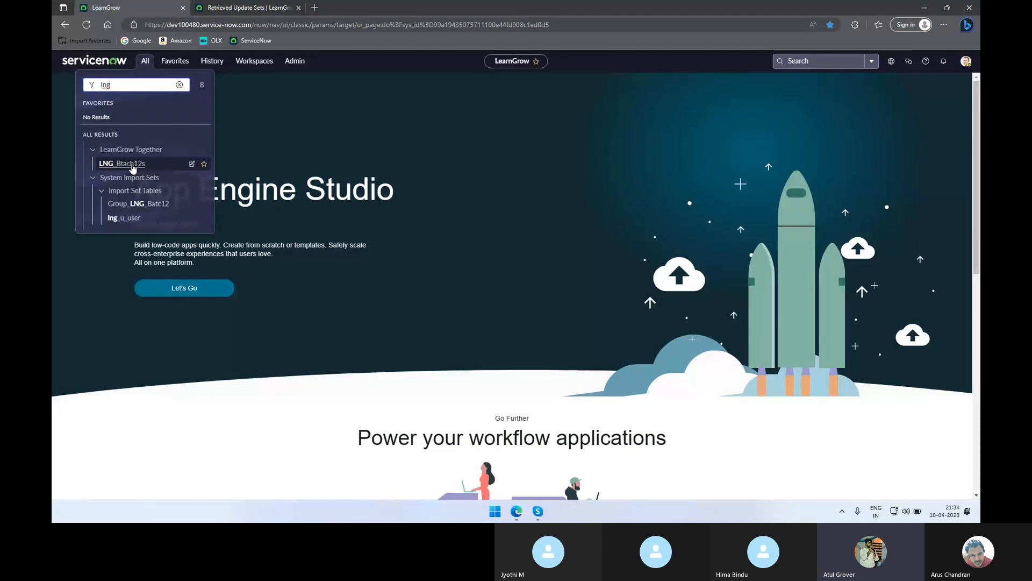
left_click(131, 165)
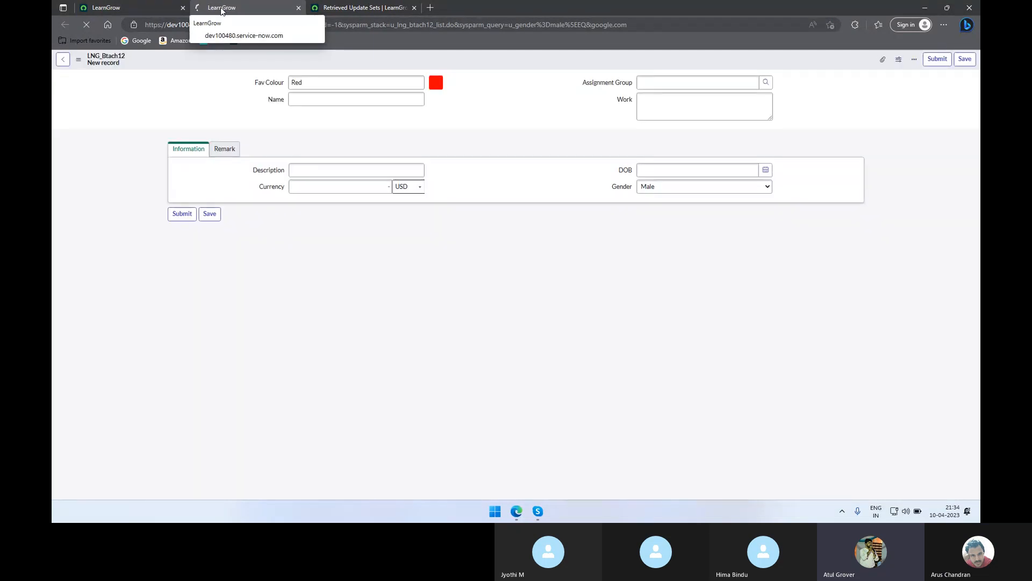
left_click(144, 11)
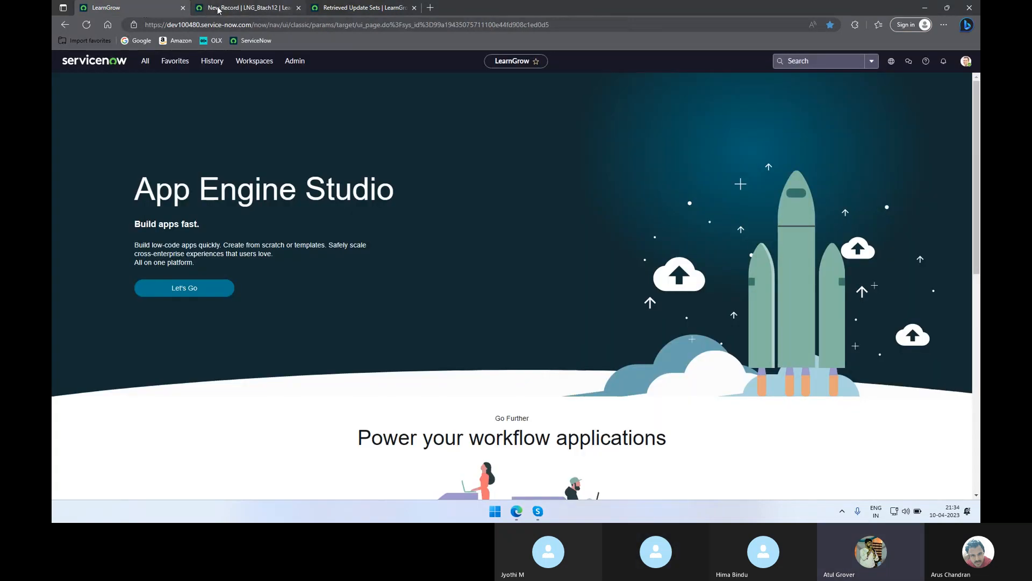
left_click(371, 13)
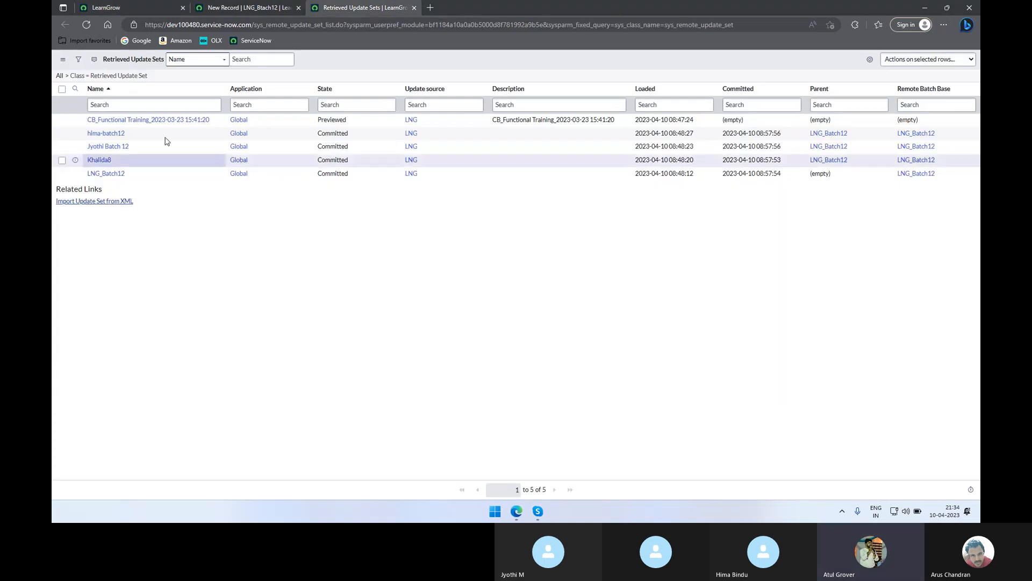
left_click(127, 11)
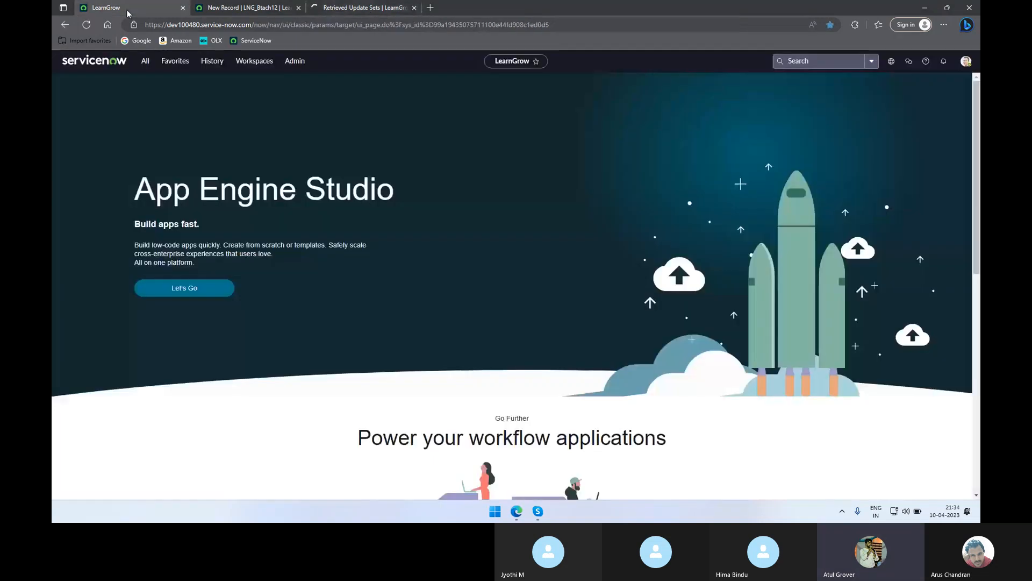
left_click(145, 61)
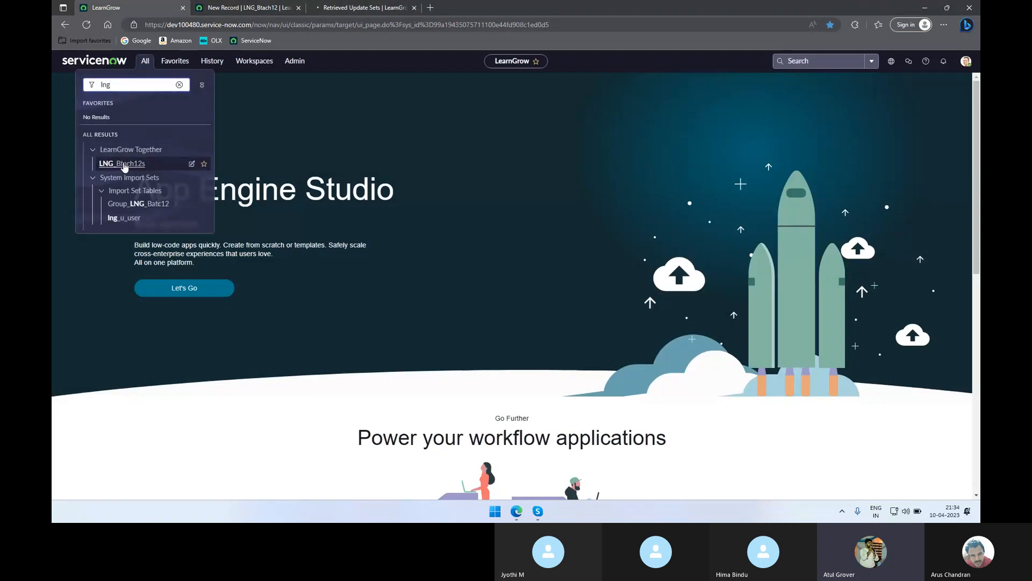
left_click(123, 164)
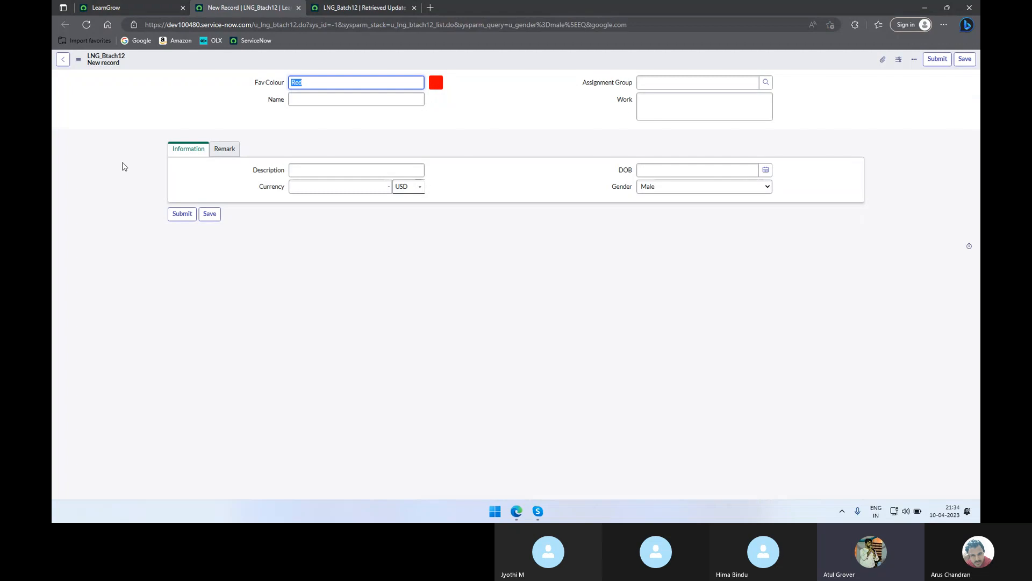
left_click(150, 9)
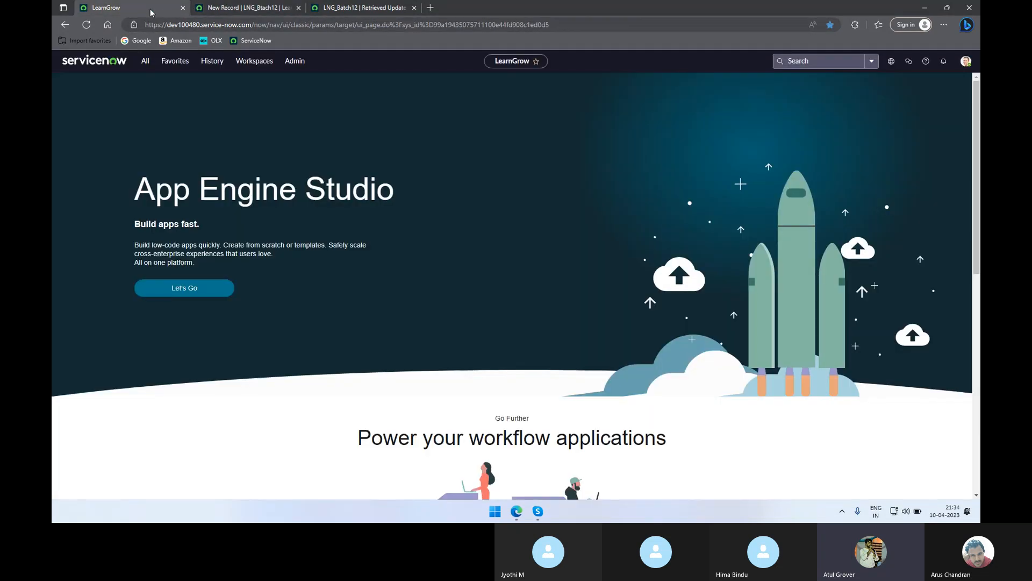
Step: Replace the navigator's lng filter with 'portals' to find Service Portal › Portals
left_click(146, 63)
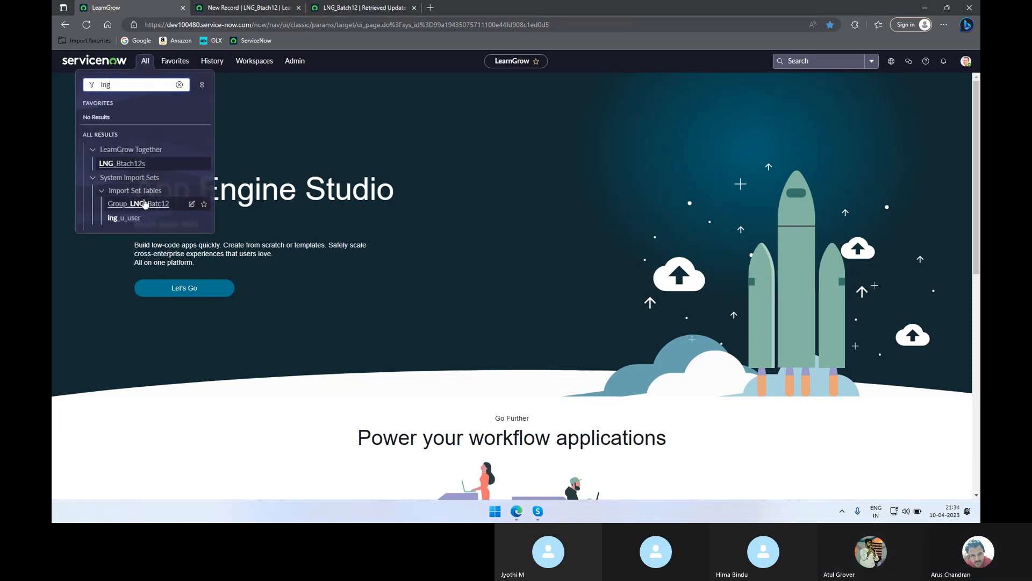
key("BackSpace")
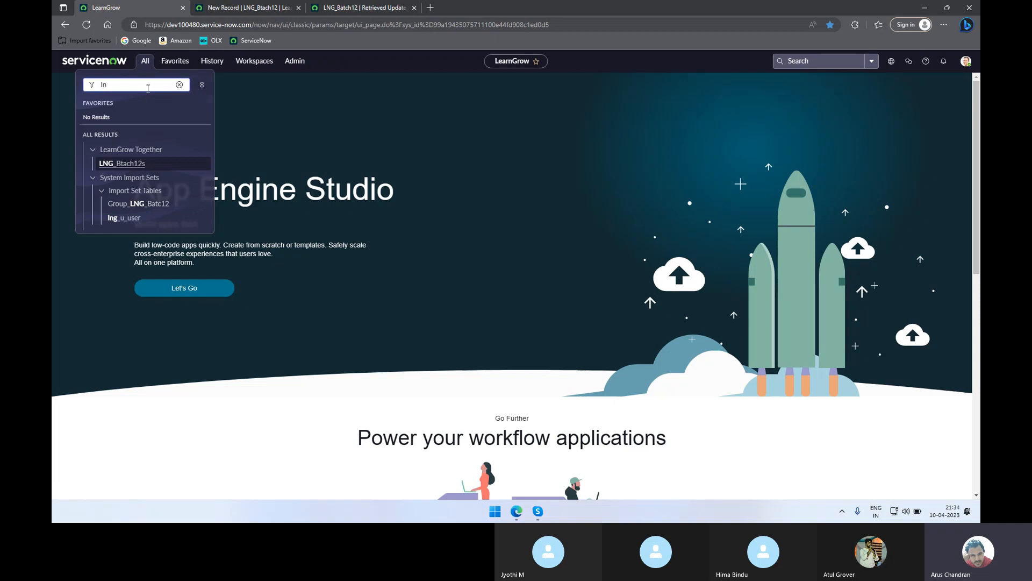
key("BackSpace")
key("BackSpace")
type("portals")
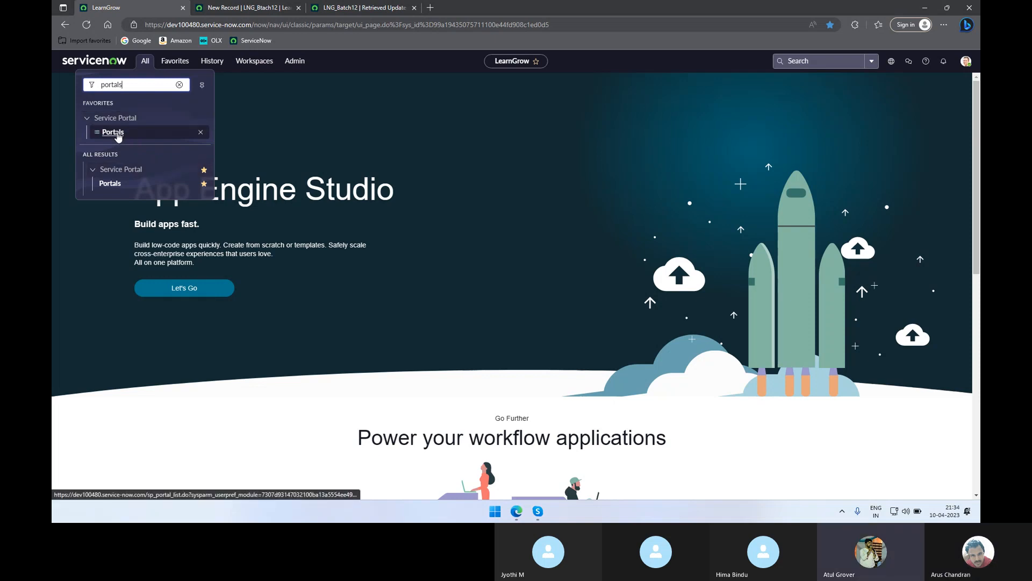
Step: Open the list of ten Service Portals in a new tab, then switch to the Skype call
left_click(118, 135, "ctrl")
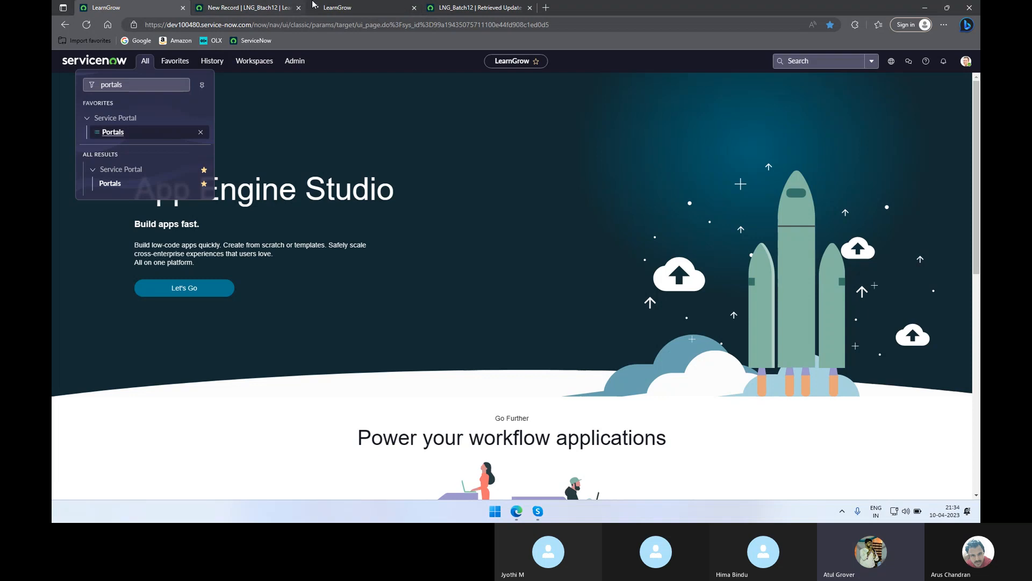
left_click(327, 9)
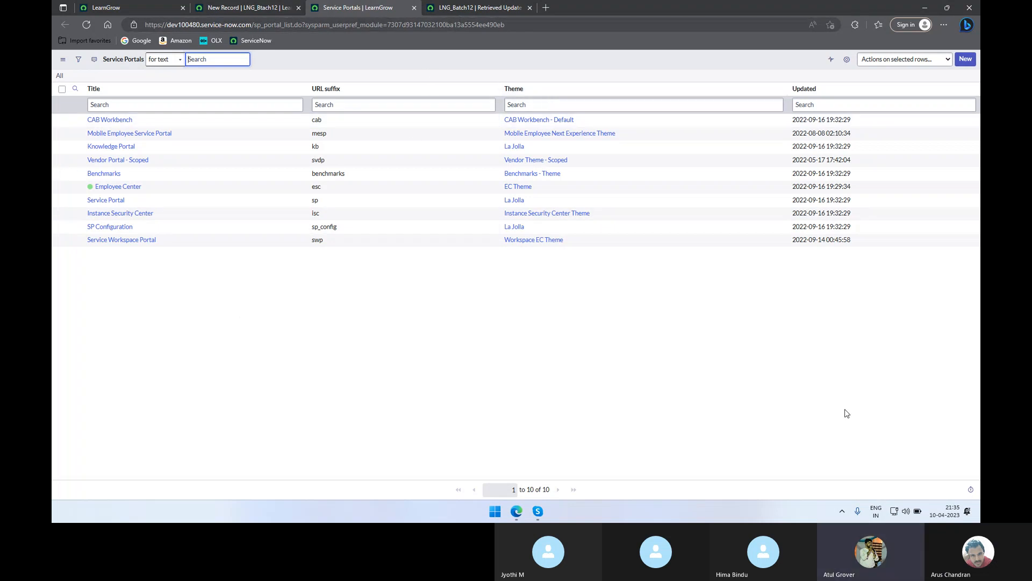
left_click(585, 432)
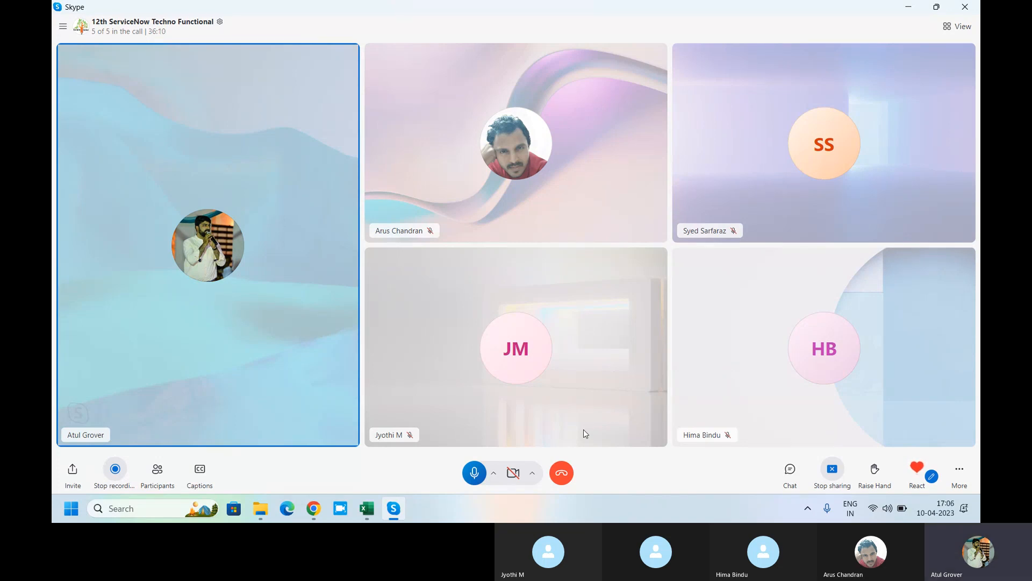
Step: Open LNG_Batch12 from Local Update Sets: Complete, installed from dev86271, 376 customer updates
left_click(314, 515)
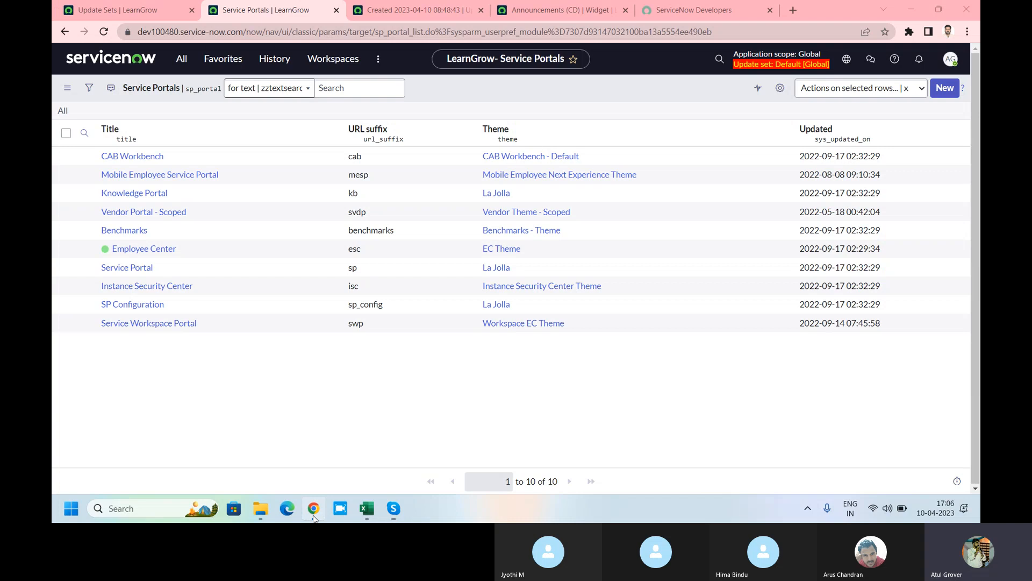
left_click(181, 59)
type("local")
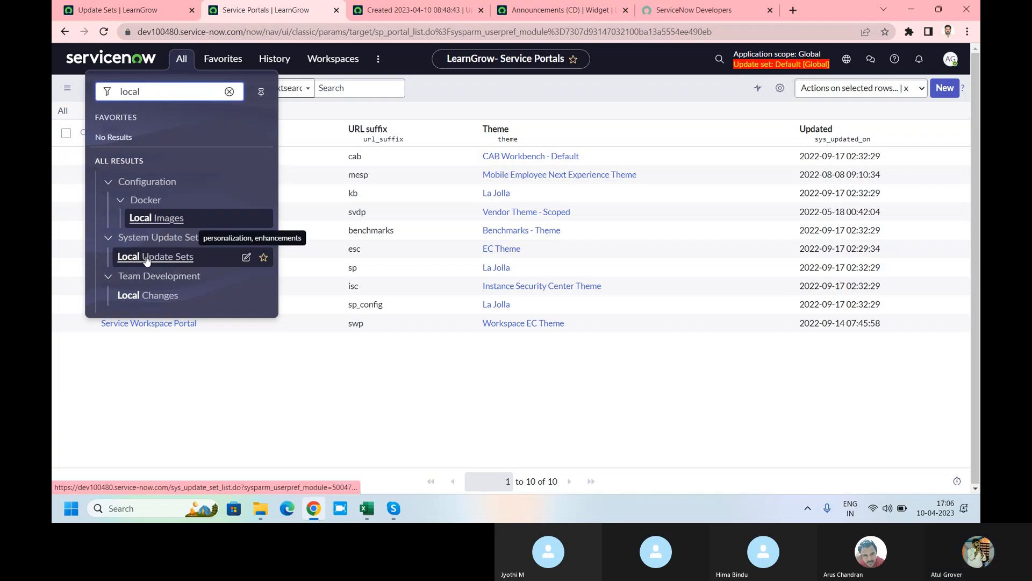
left_click(147, 257)
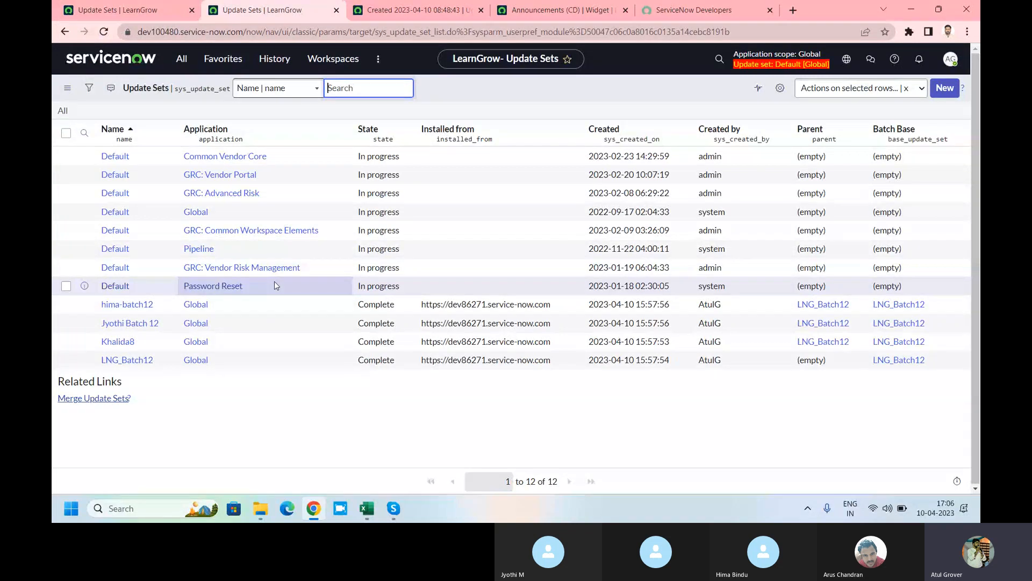
left_click(130, 366)
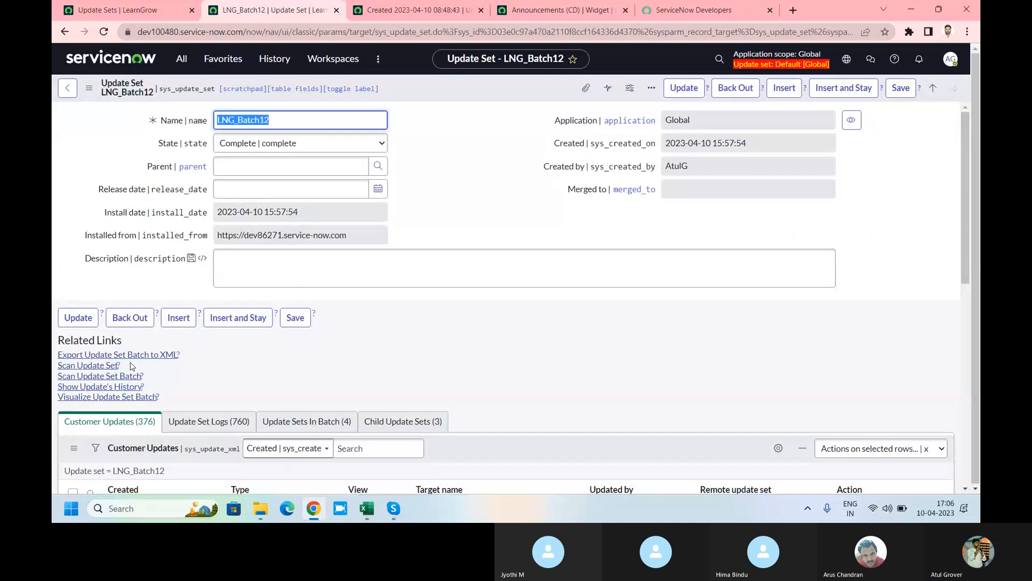
Step: Run and confirm Back Out on LNG_Batch12; it fails at 100% reporting 2 problems
left_click(740, 90)
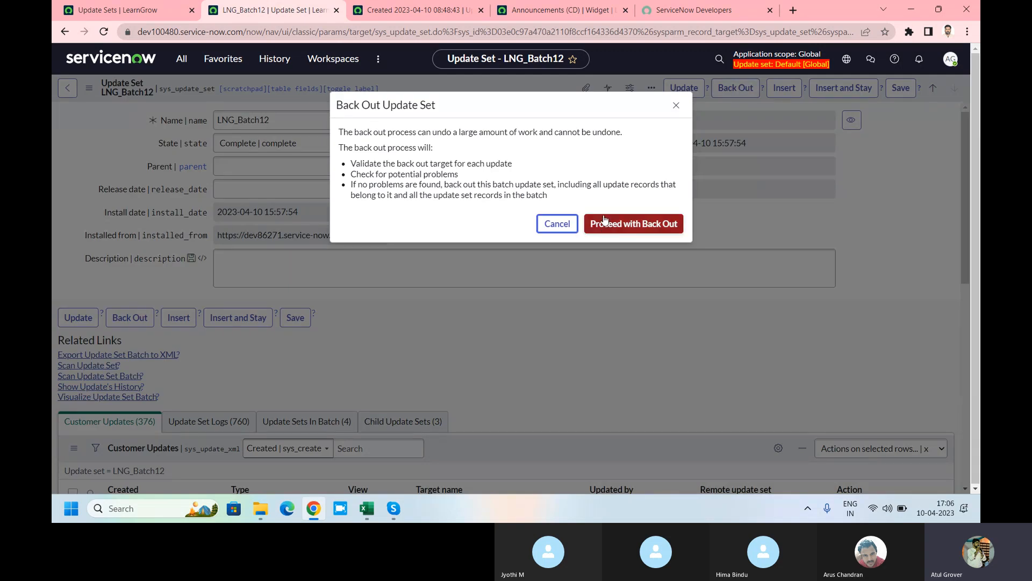
left_click_drag(381, 136, 631, 136)
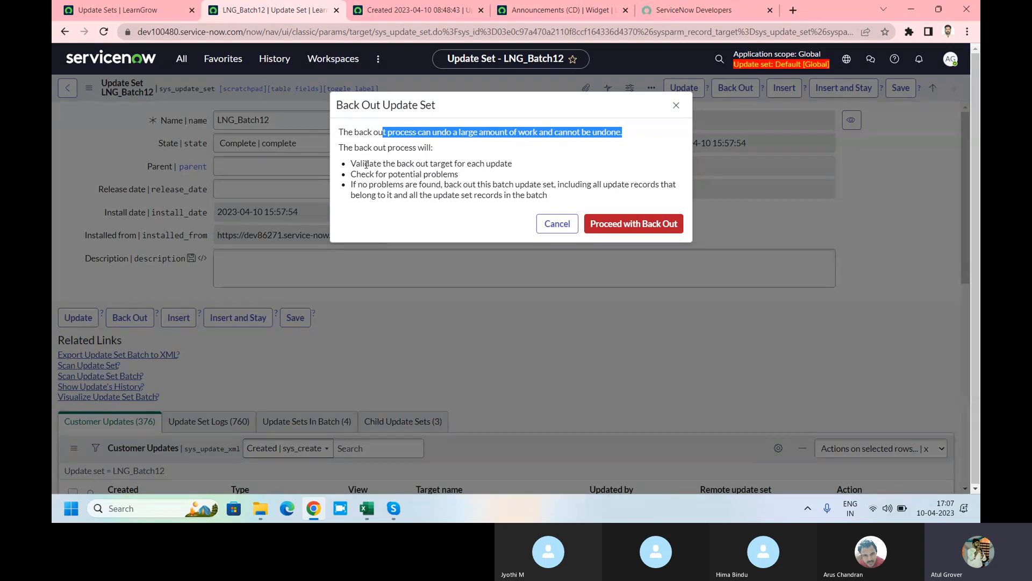
left_click_drag(362, 164, 515, 162)
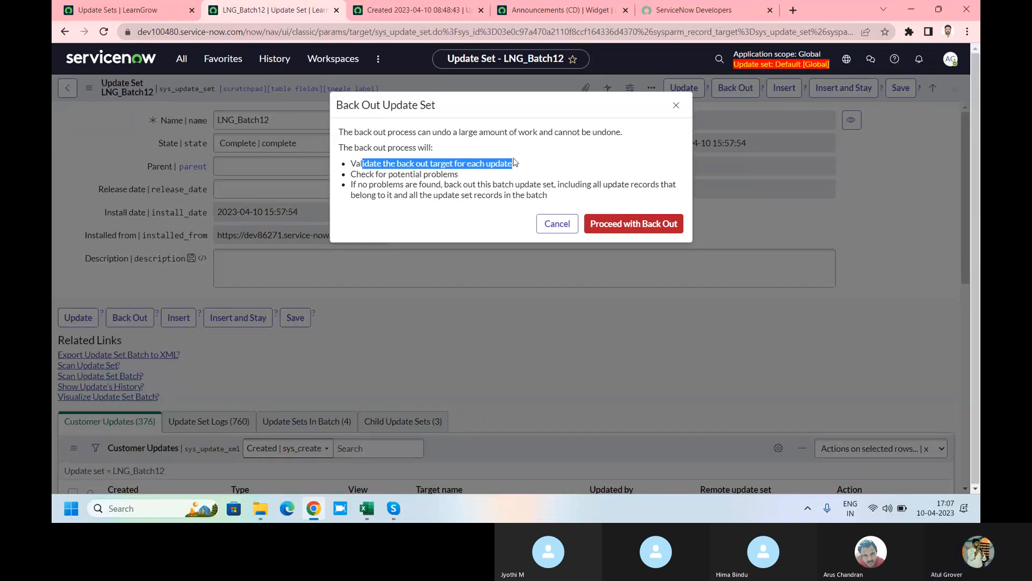
left_click_drag(460, 174, 511, 186)
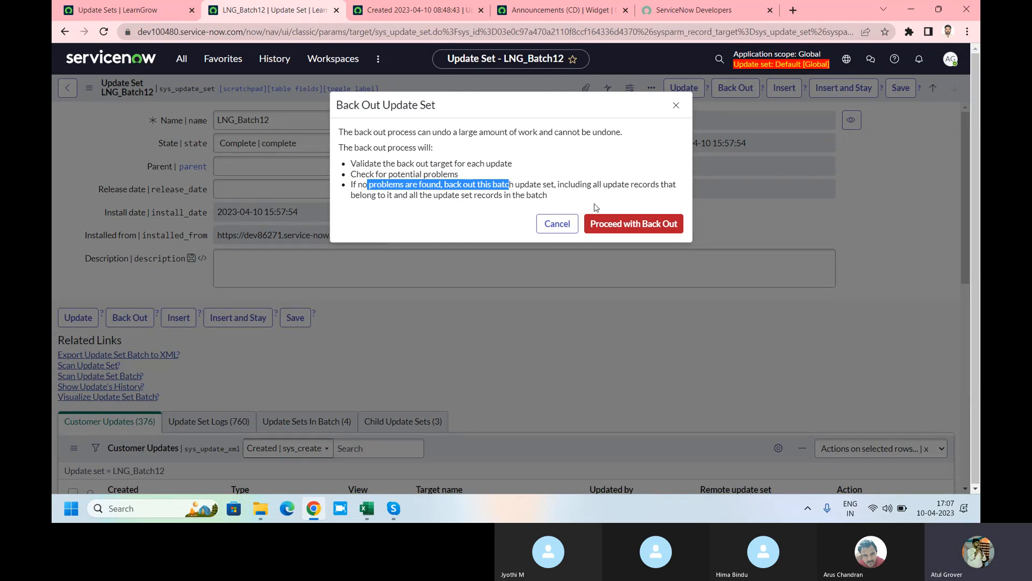
left_click(632, 225)
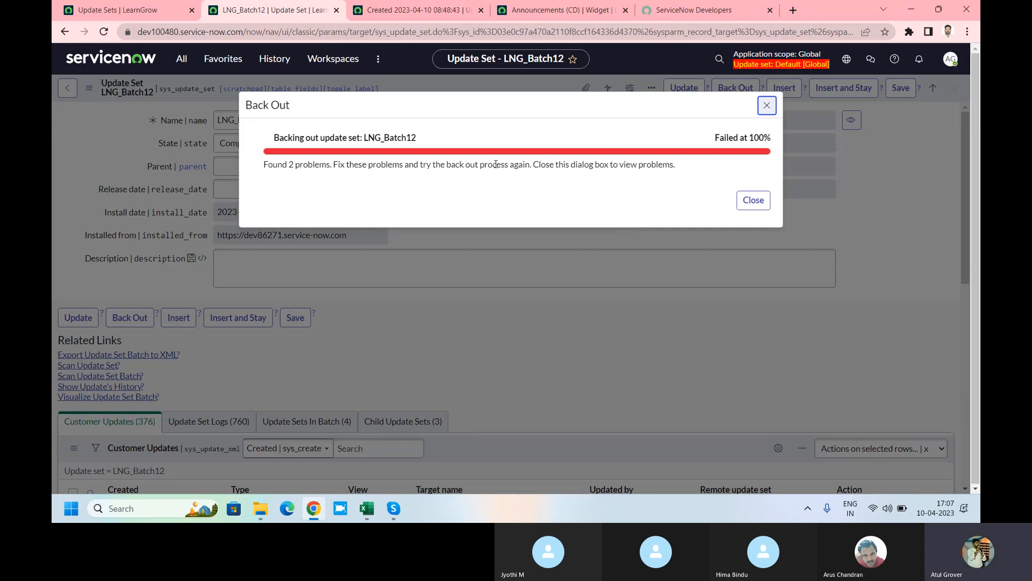
left_click_drag(289, 164, 308, 165)
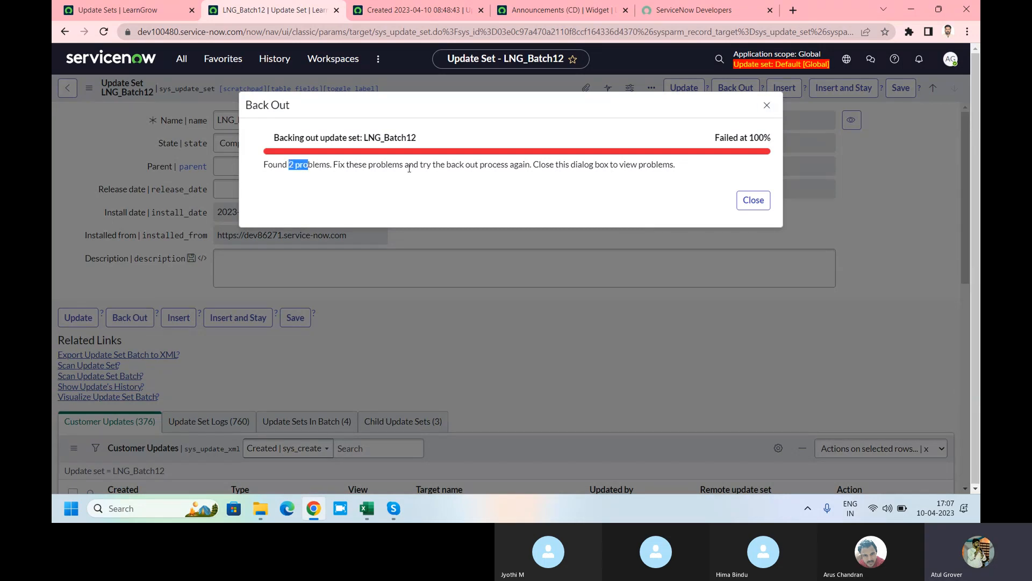
left_click(753, 200)
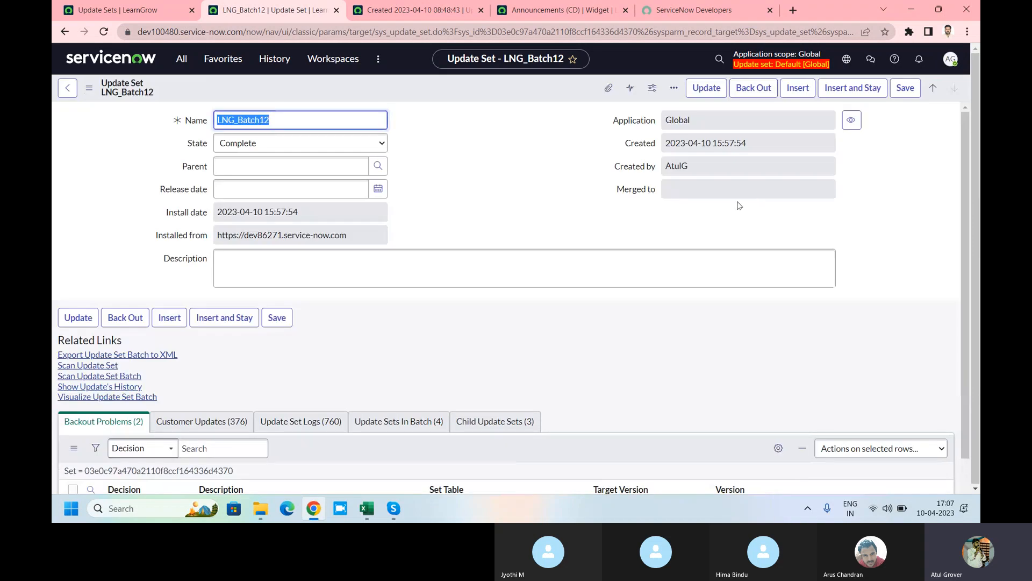
Step: Review the two Backout Problems, both Do Nothing, and rerun Back Out on LNG_Batch12
scroll(453, 246, "down", 3)
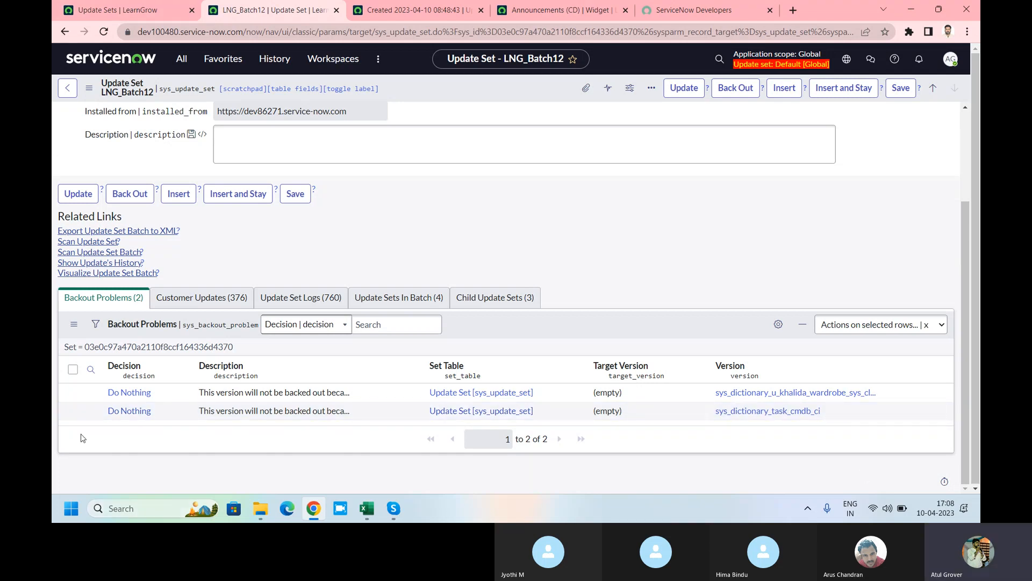
left_click(727, 92)
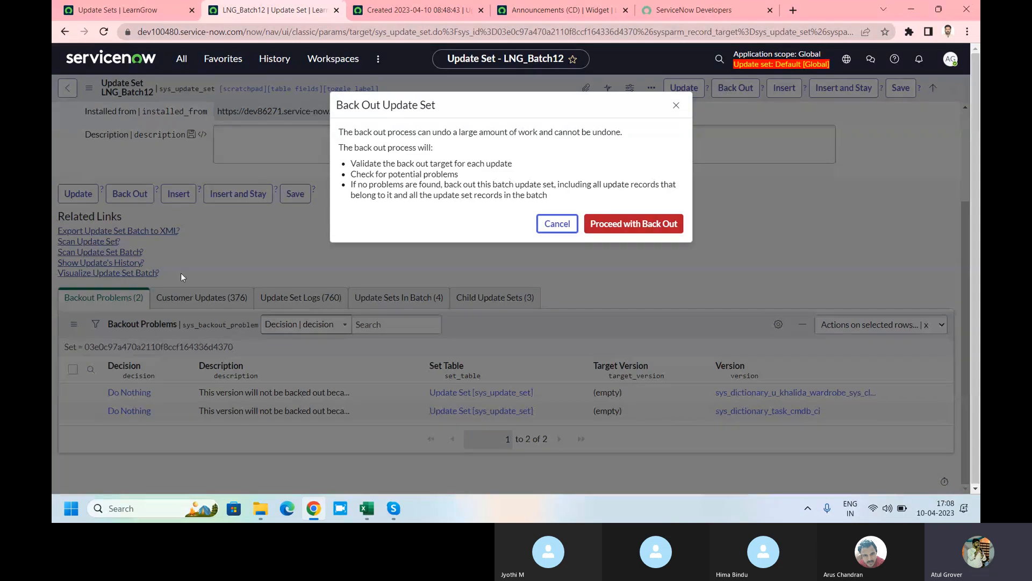
left_click(649, 222)
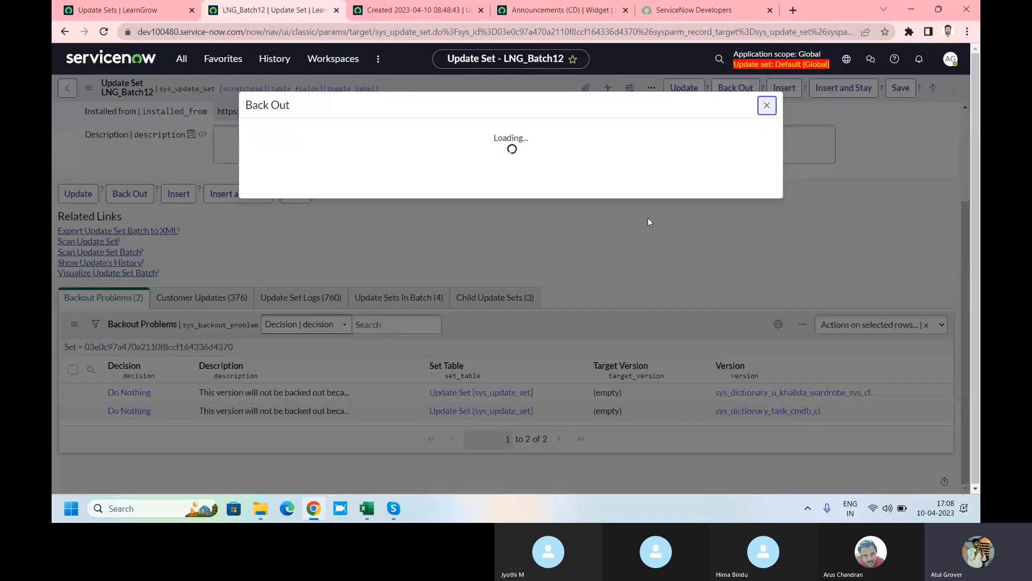
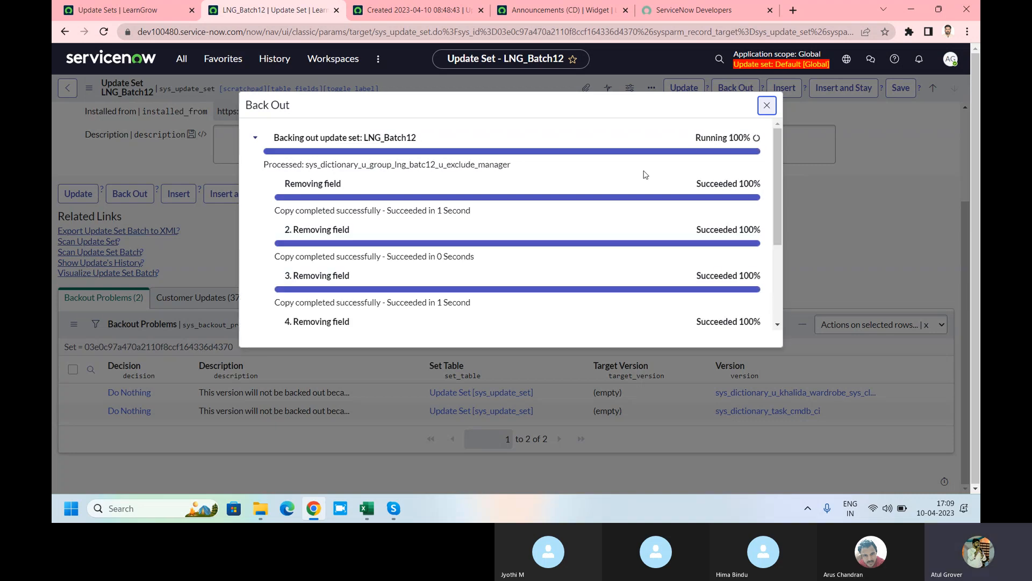
Step: Expand and scroll through the individual back-out steps of the running LNG_Batch12 back-out
left_click_drag(778, 166, 777, 218)
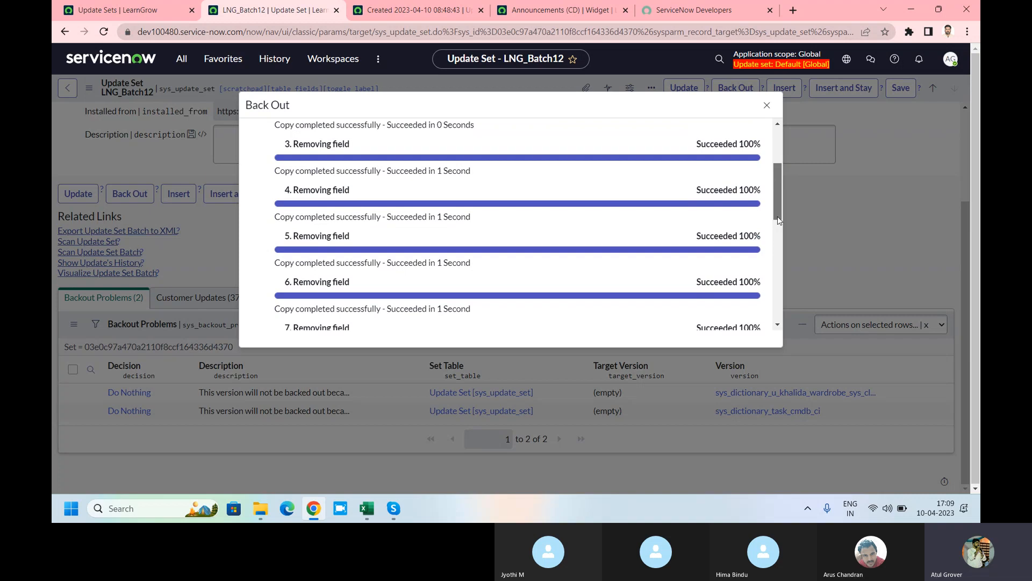
left_click_drag(778, 216, 777, 171)
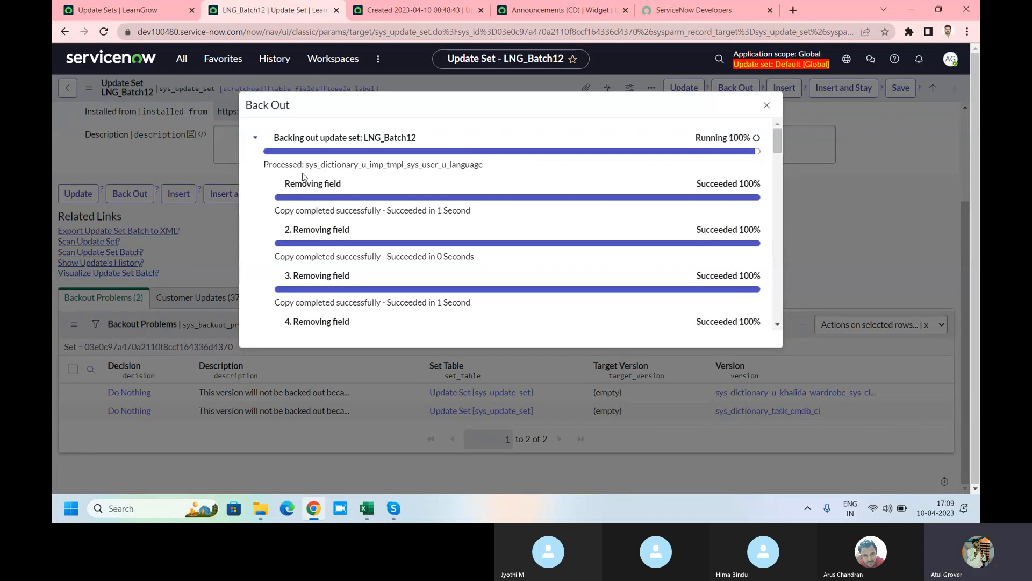
left_click_drag(305, 165, 500, 169)
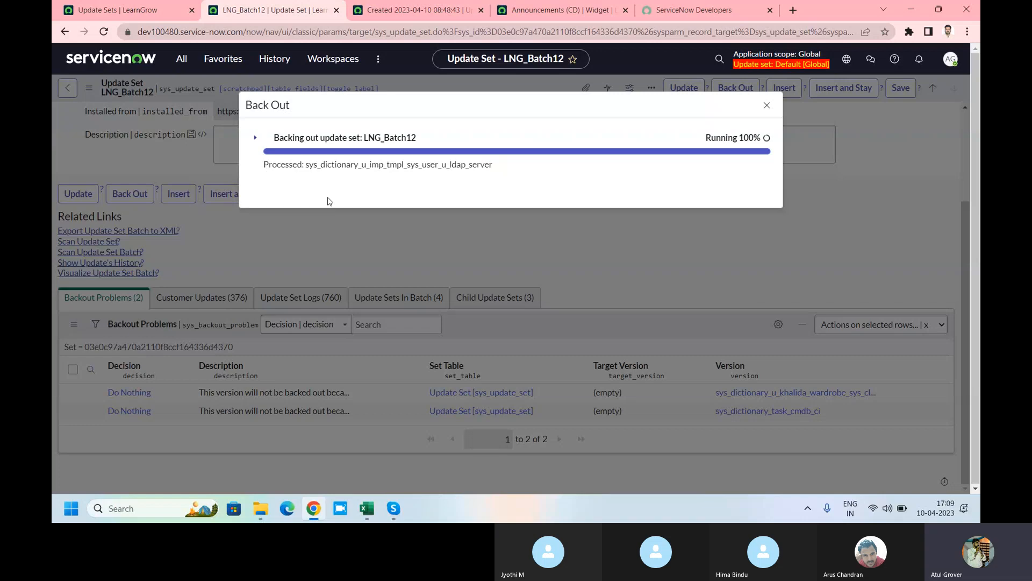
left_click(255, 137)
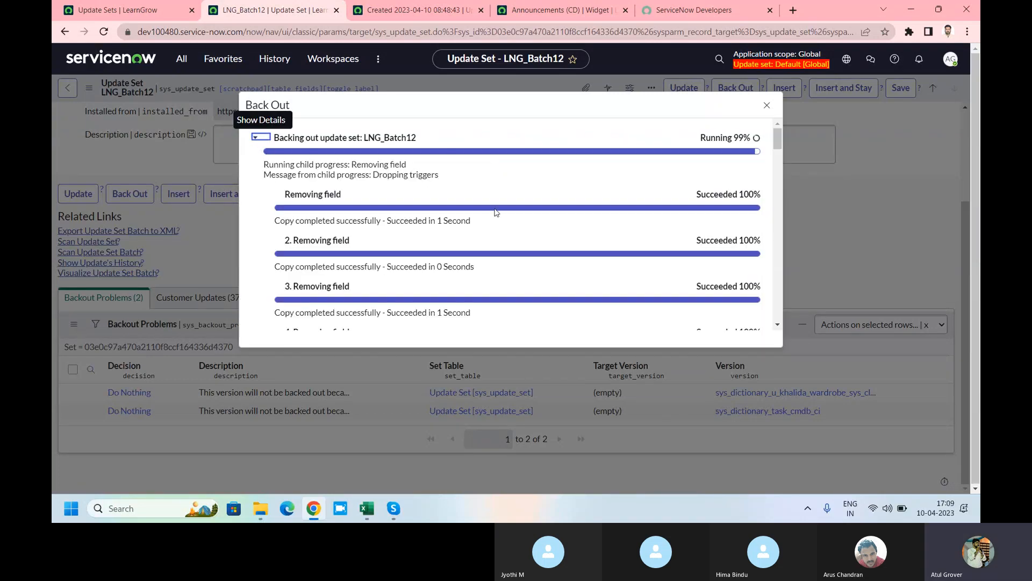
scroll(703, 206, "down", 12)
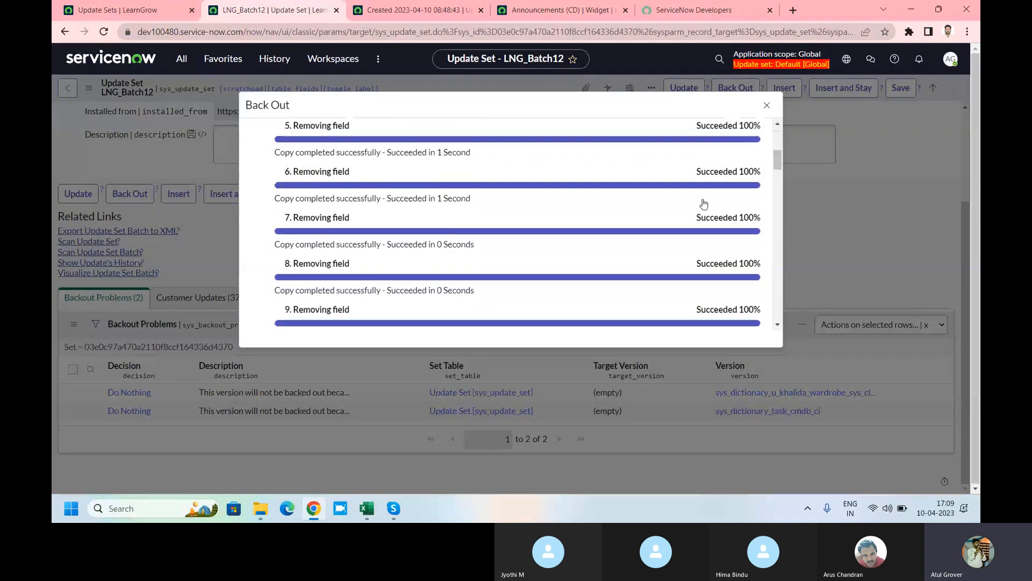
scroll(704, 206, "down", 20)
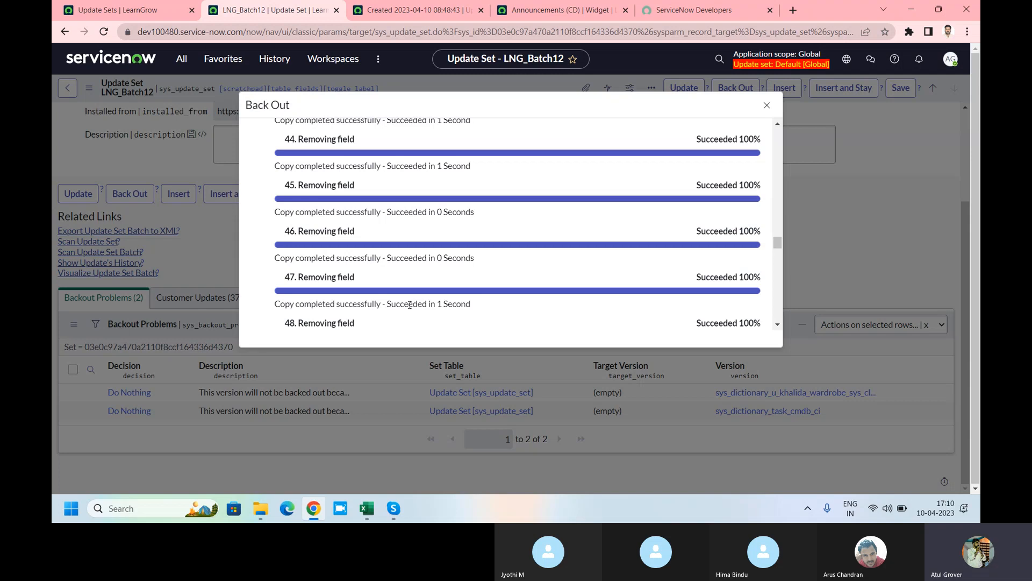
left_click_drag(776, 245, 780, 118)
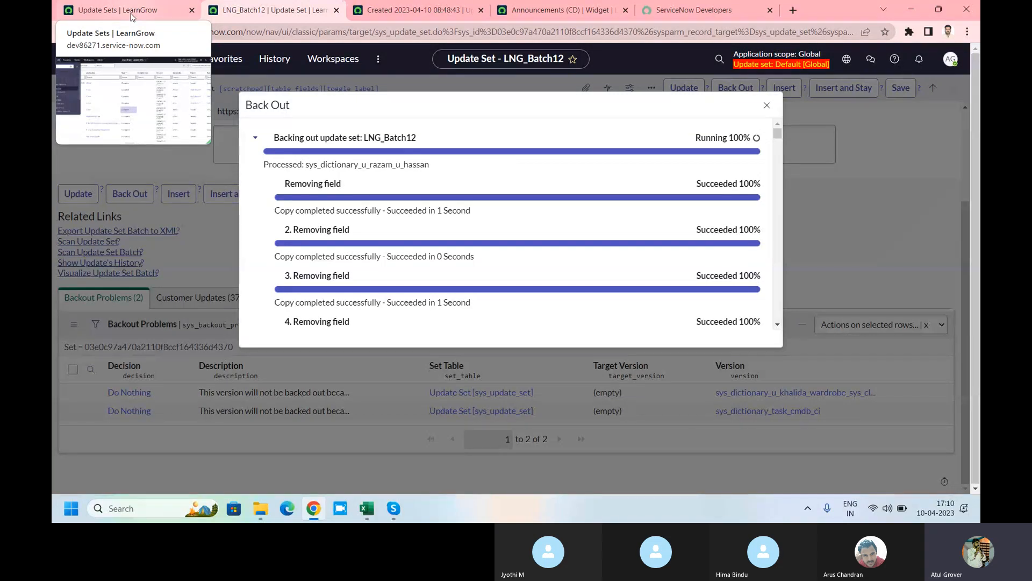
Step: Export the LNG_Batch12 update set batch to XML from the source instance
left_click(131, 15)
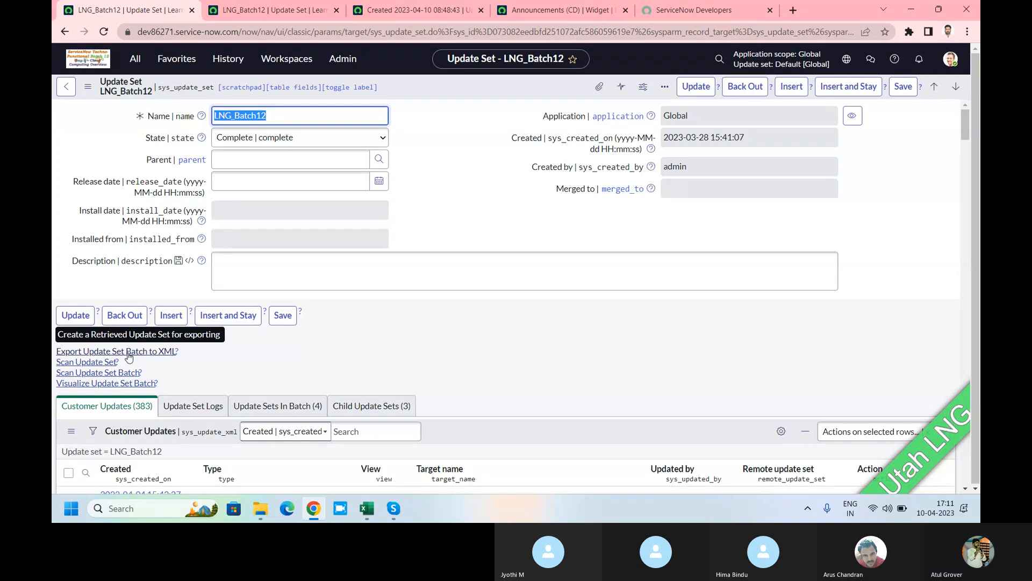
left_click(129, 357)
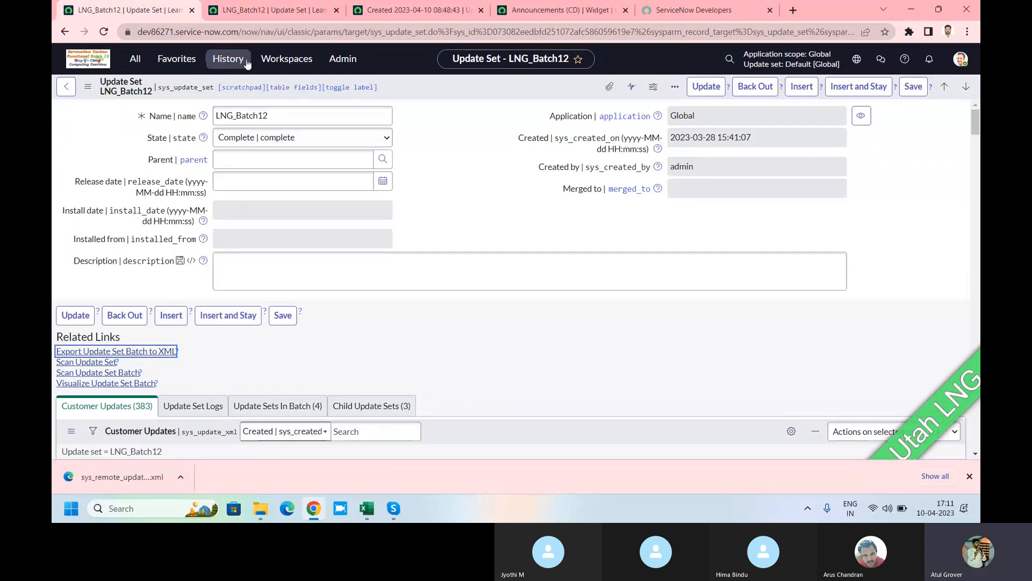
left_click(969, 477)
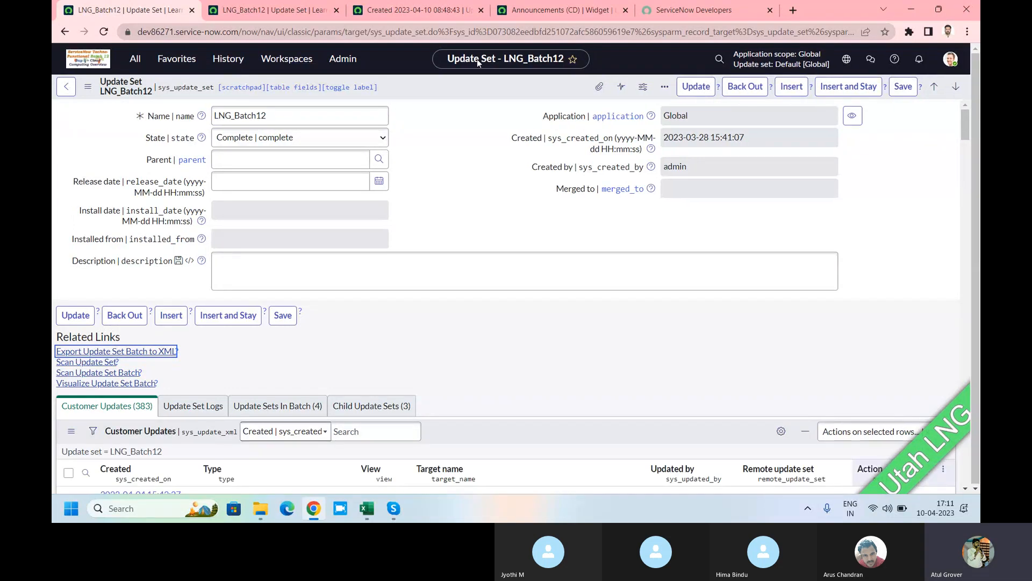
left_click(290, 11)
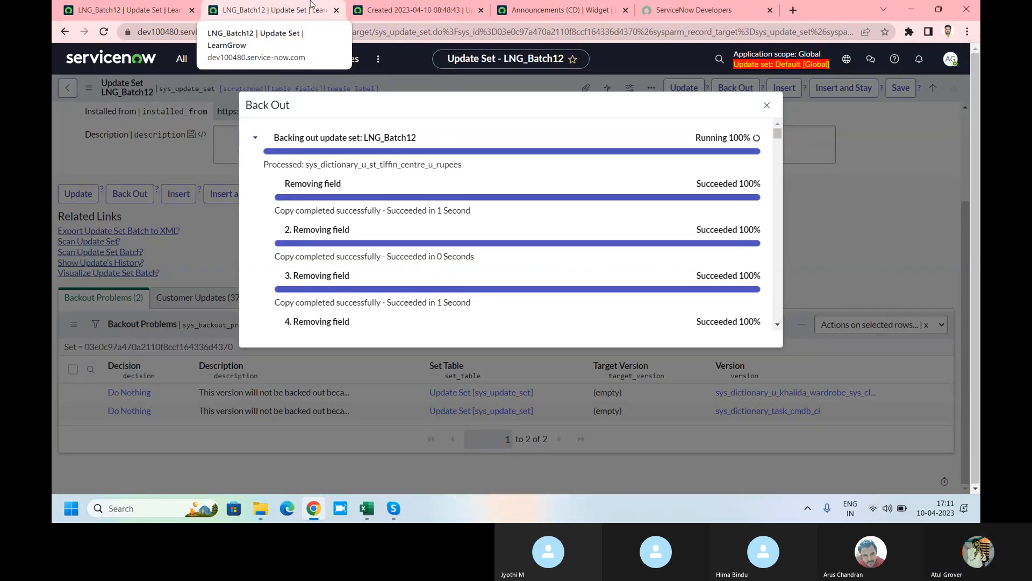
Step: Filter the source instance's Users list by the user's ID and open that user's record
left_click(117, 12)
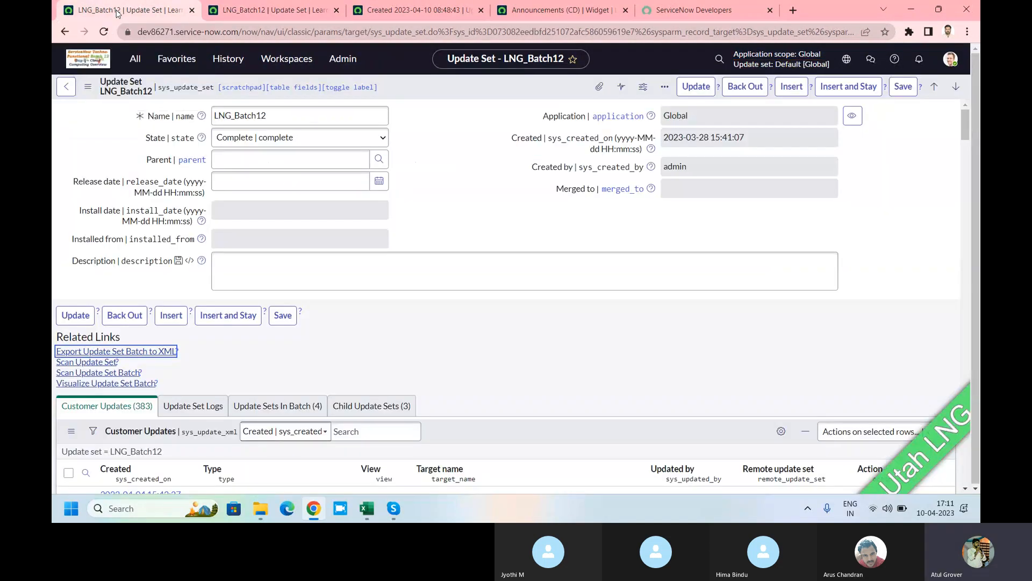
left_click(134, 58)
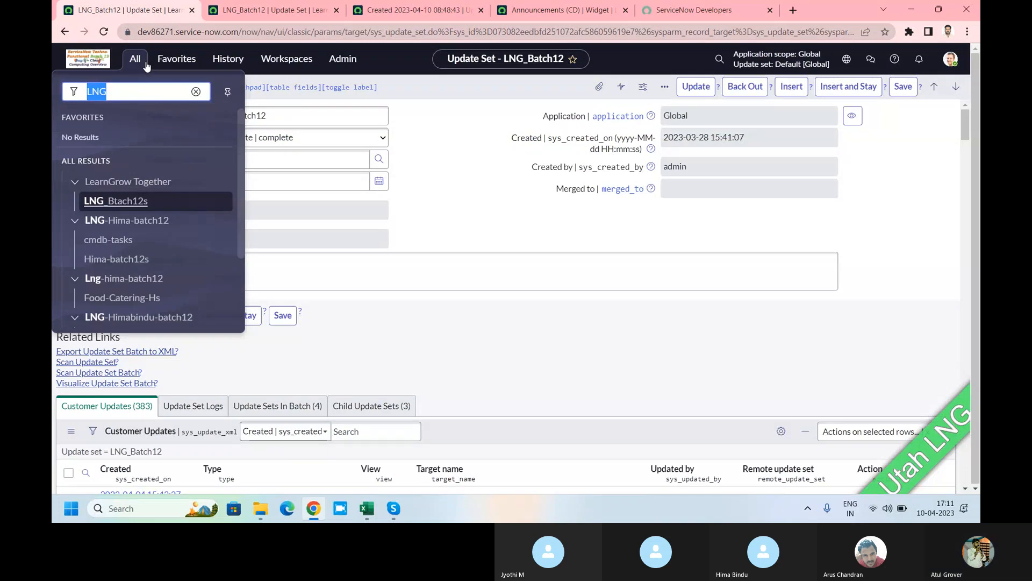
type("user a")
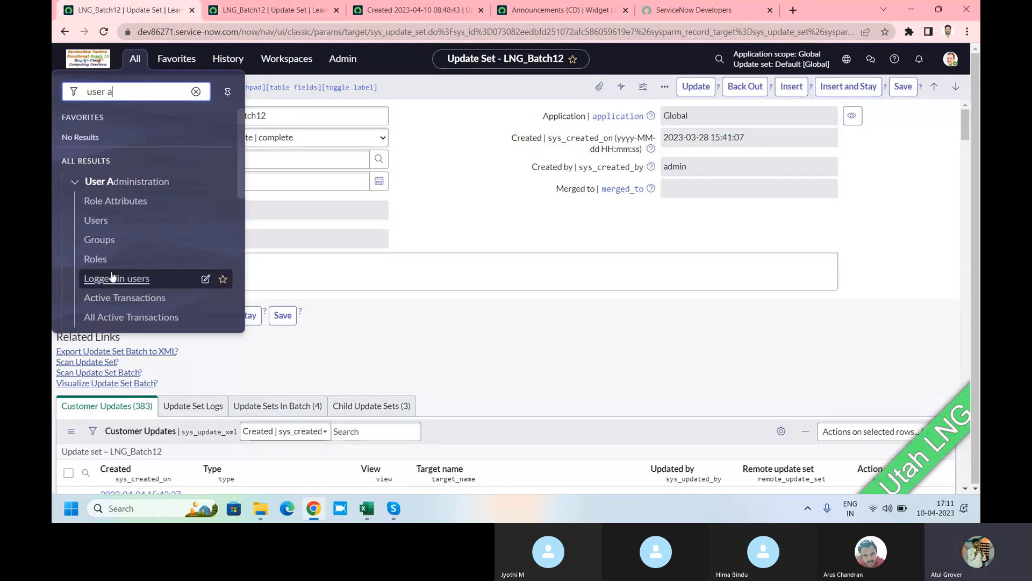
left_click(105, 232)
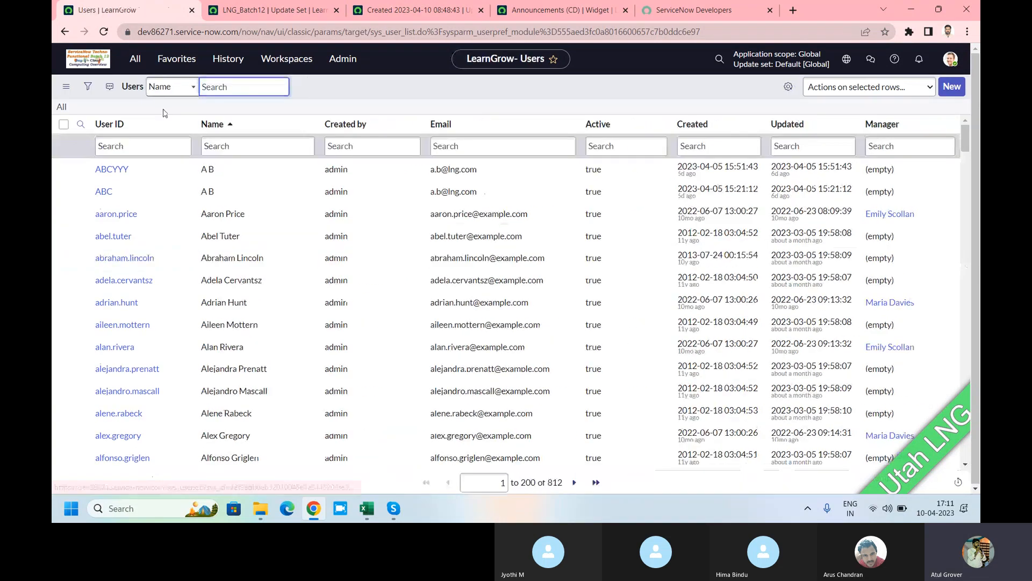
left_click(132, 154)
type("arus")
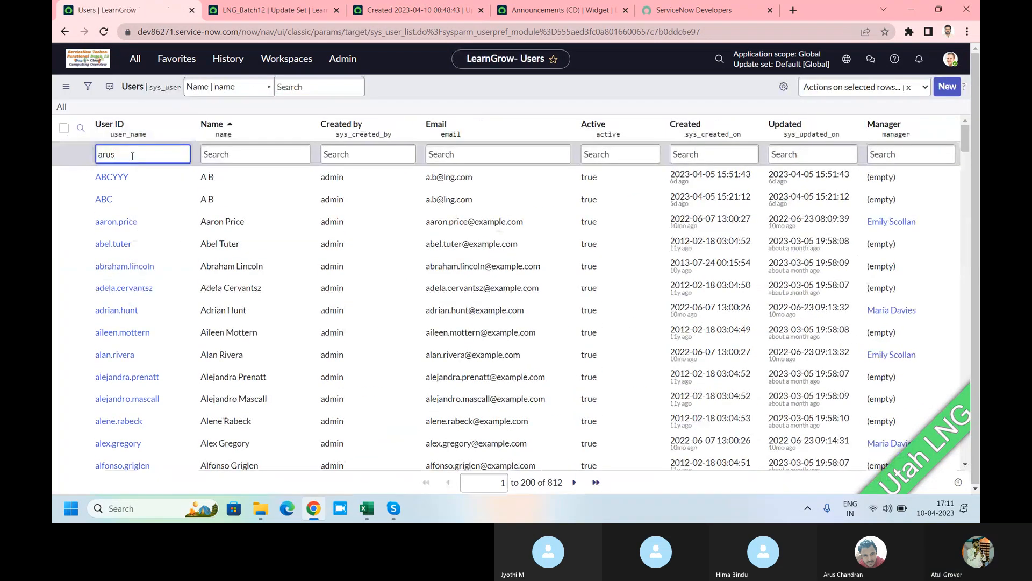
key("Return")
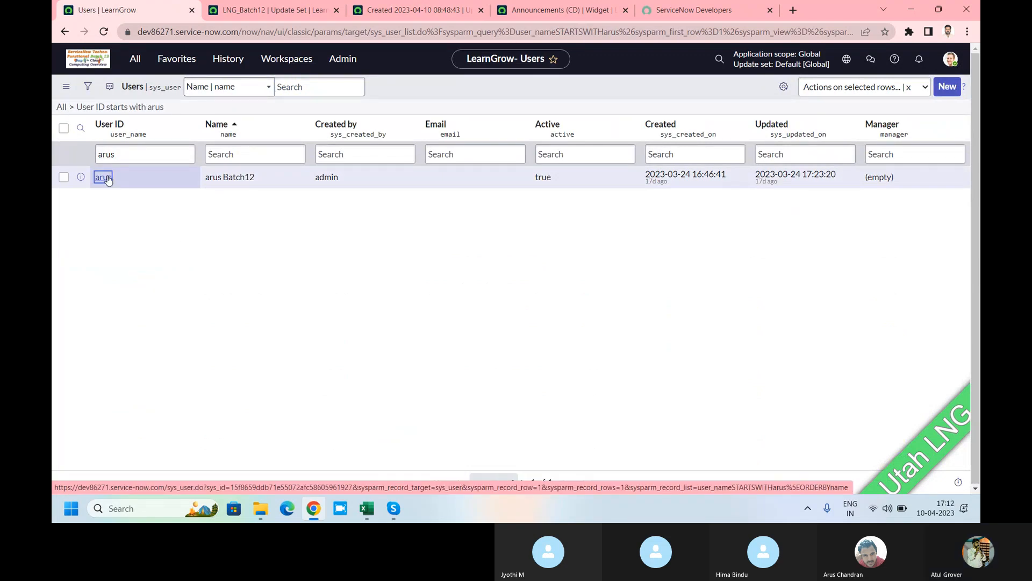
left_click(104, 177)
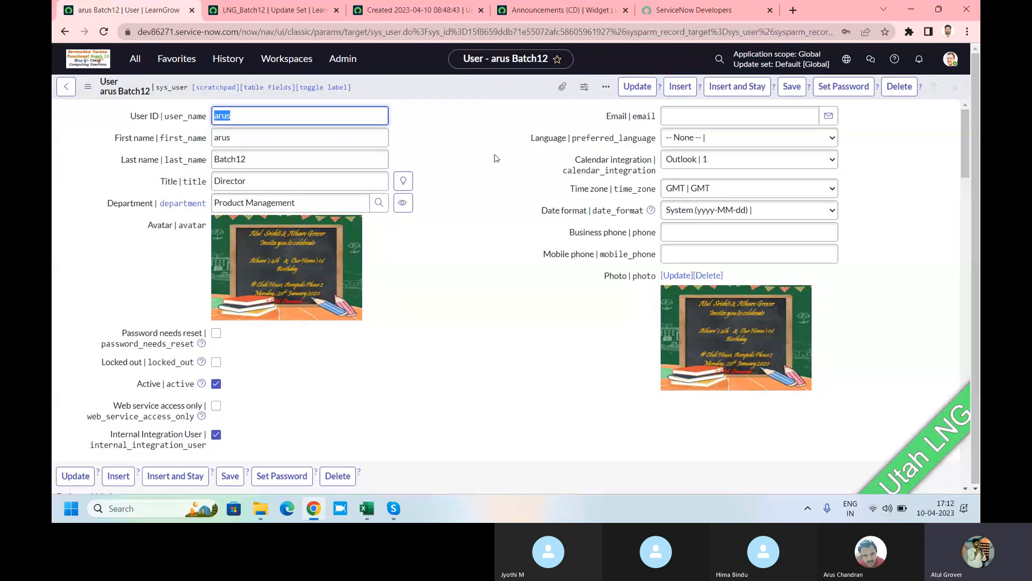
left_click(496, 158)
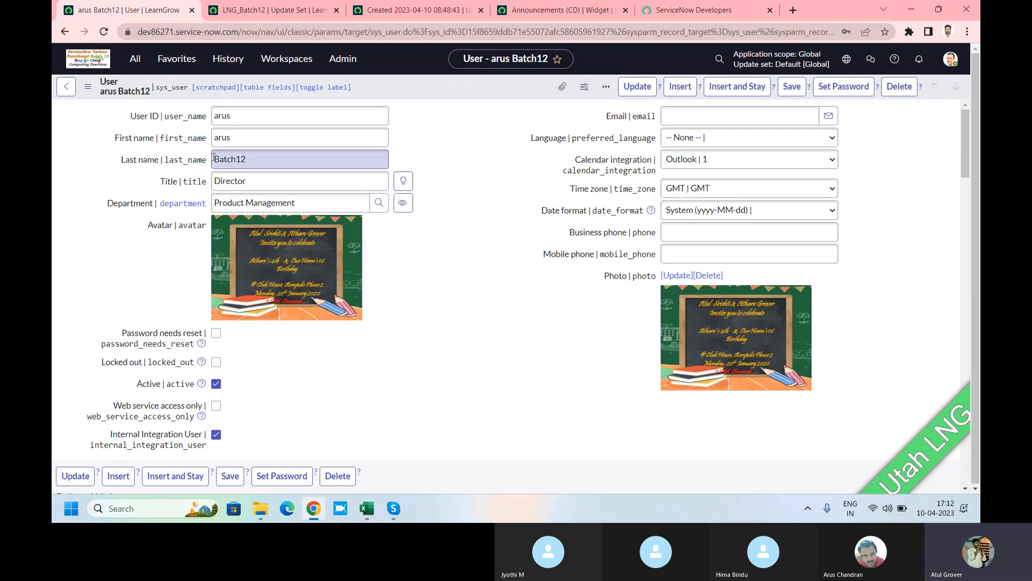
left_click(269, 12)
Step: Collapse the back-out step details and duplicate the LNG_Batch12 update set tab
scroll(640, 168, "down", 16)
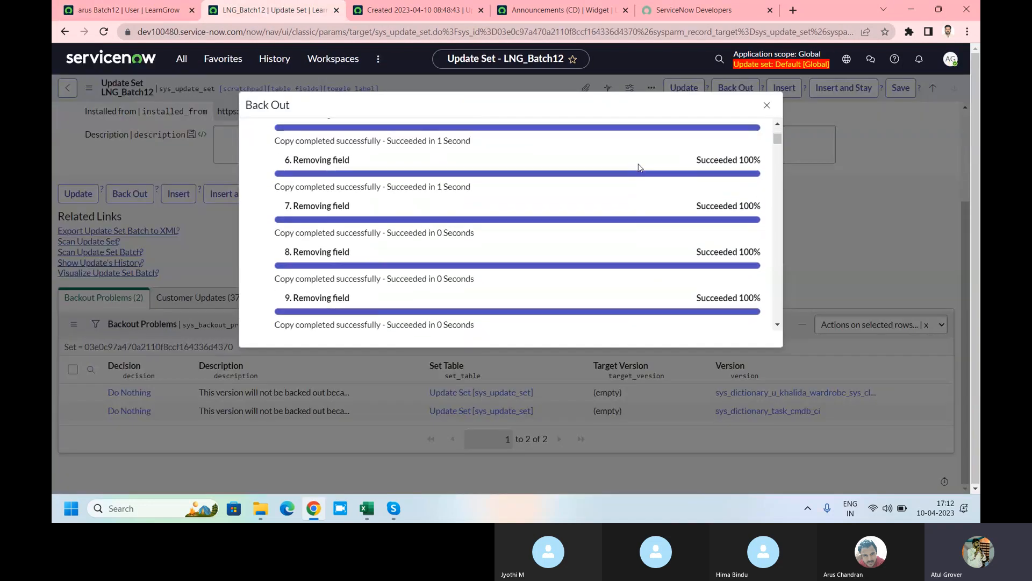
left_click_drag(778, 157, 778, 128)
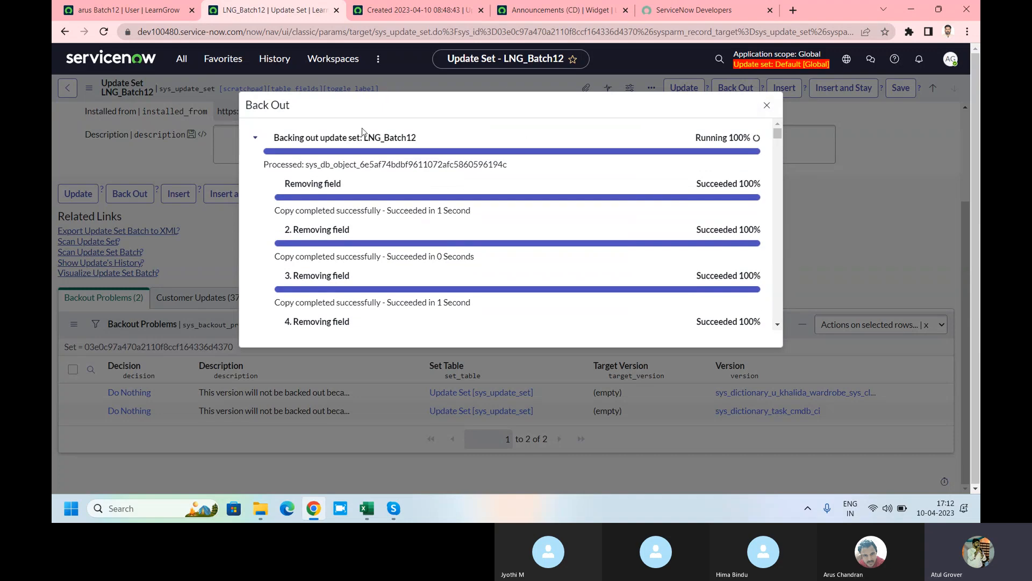
left_click(260, 137)
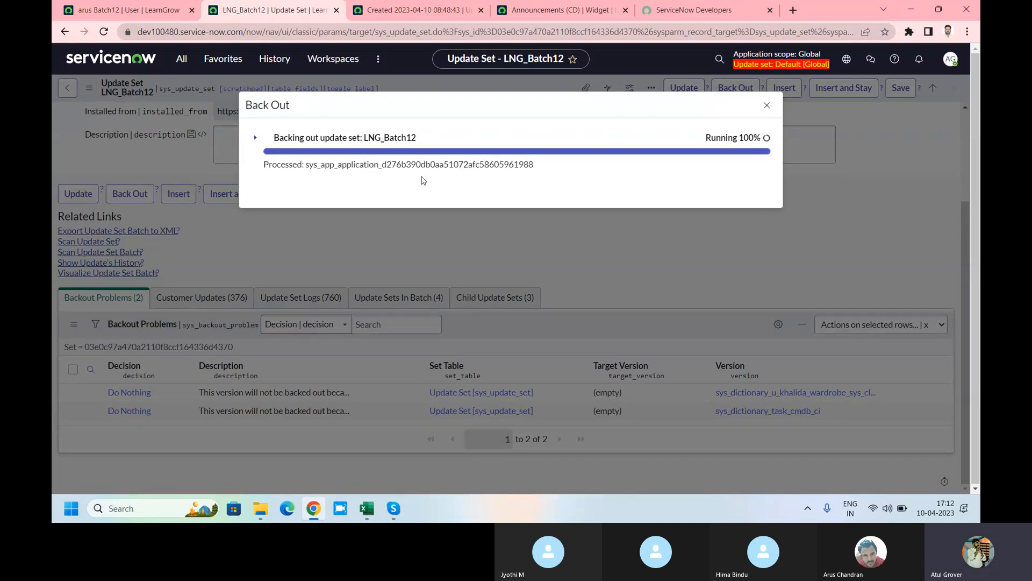
right_click(265, 10)
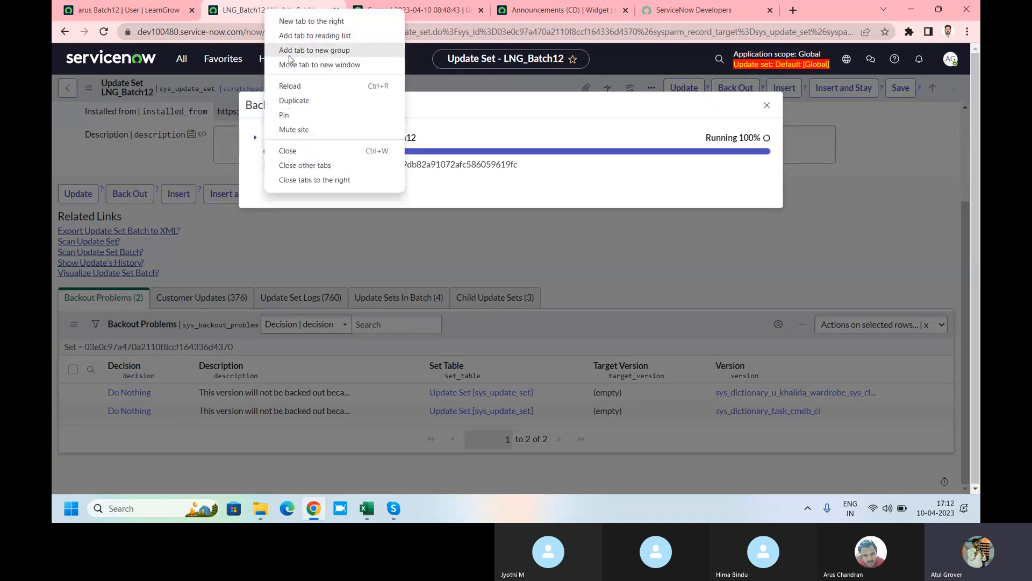
left_click(299, 101)
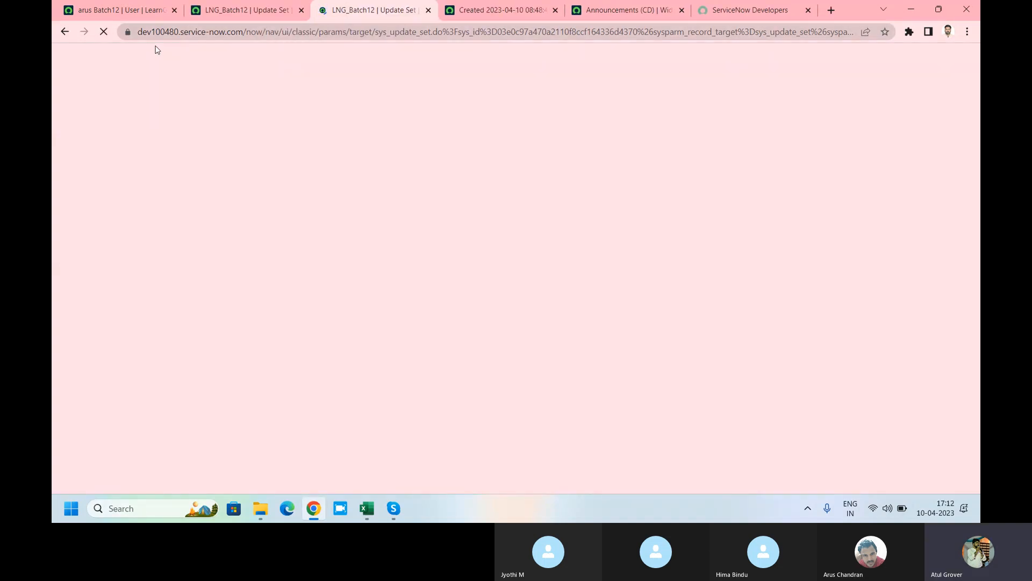
Step: Close the unneeded pages and highlight the update set's back-out unavailable warning
left_click(555, 10)
left_click(555, 10)
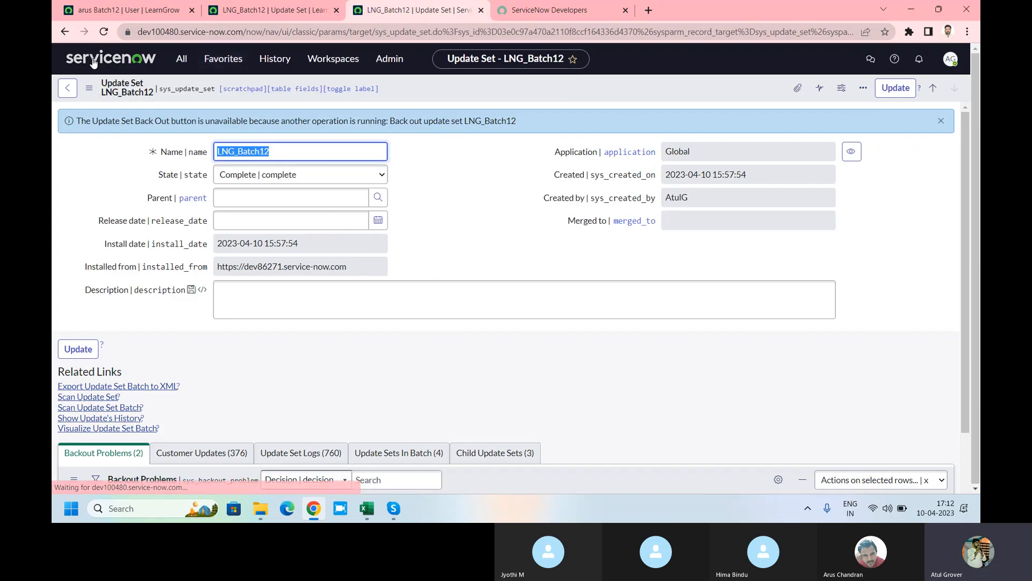
left_click(179, 60)
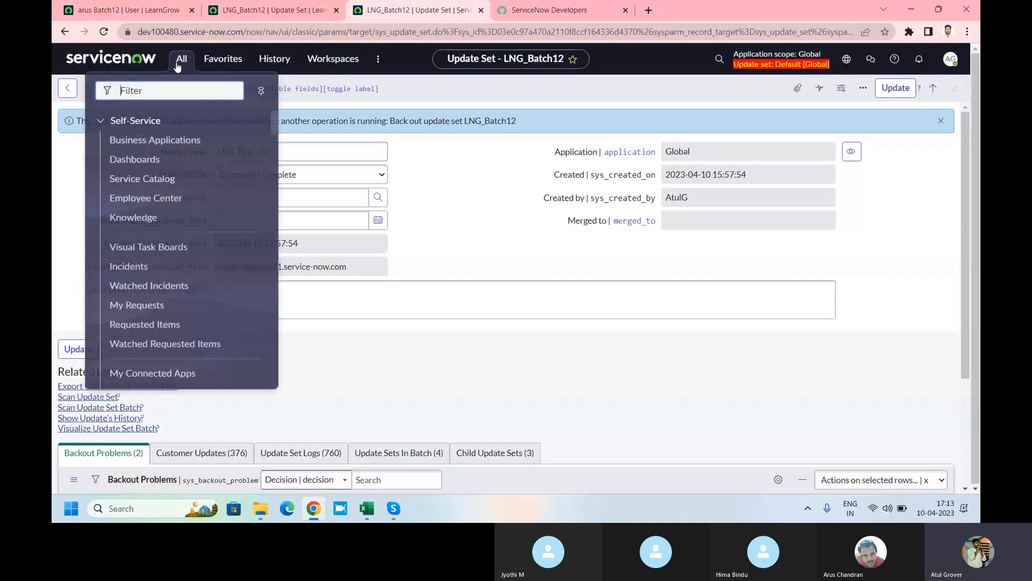
left_click(484, 188)
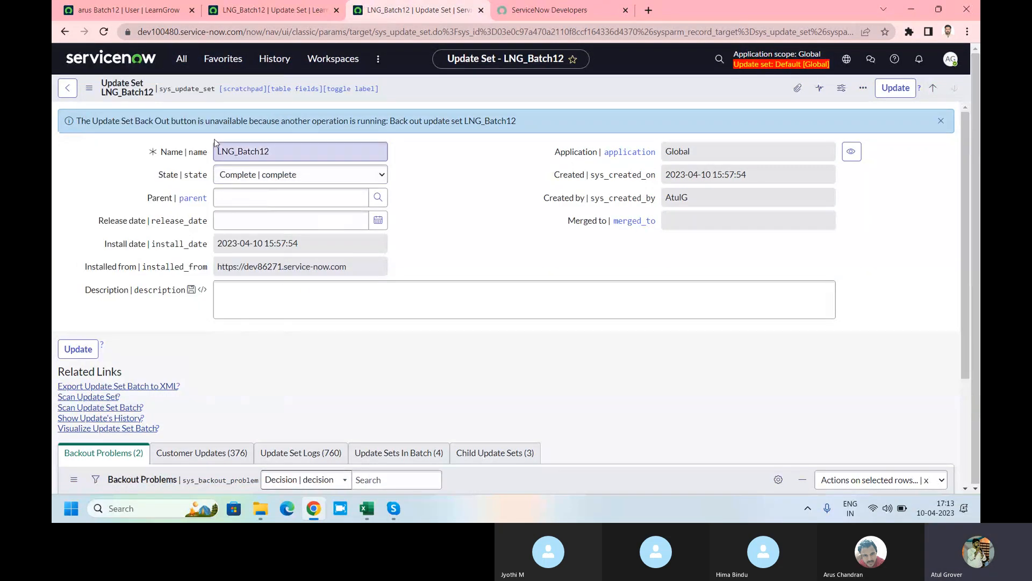
left_click_drag(161, 122, 482, 122)
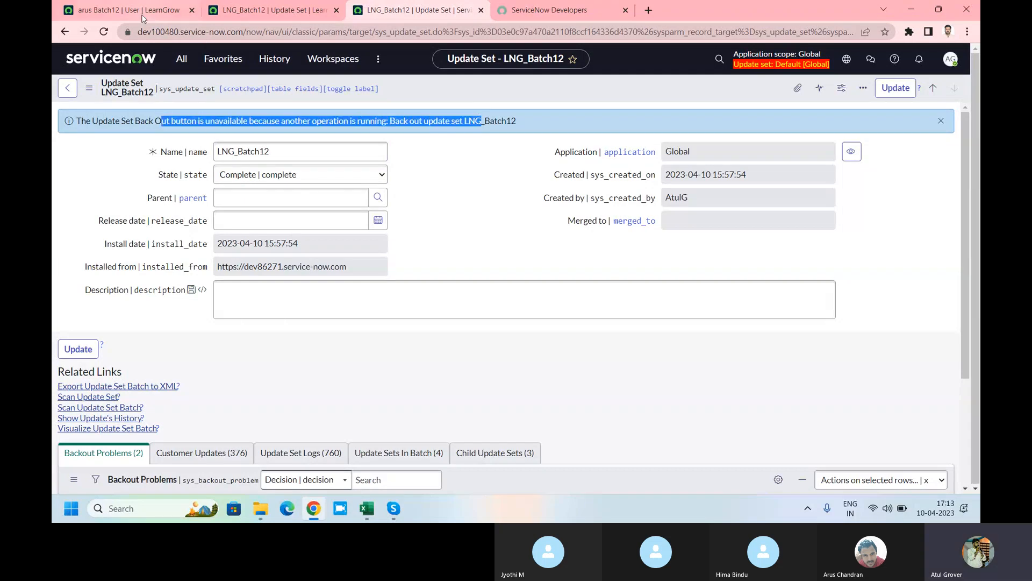
Step: Open the target instance's Users list in a new tab
left_click(183, 59)
type("user a")
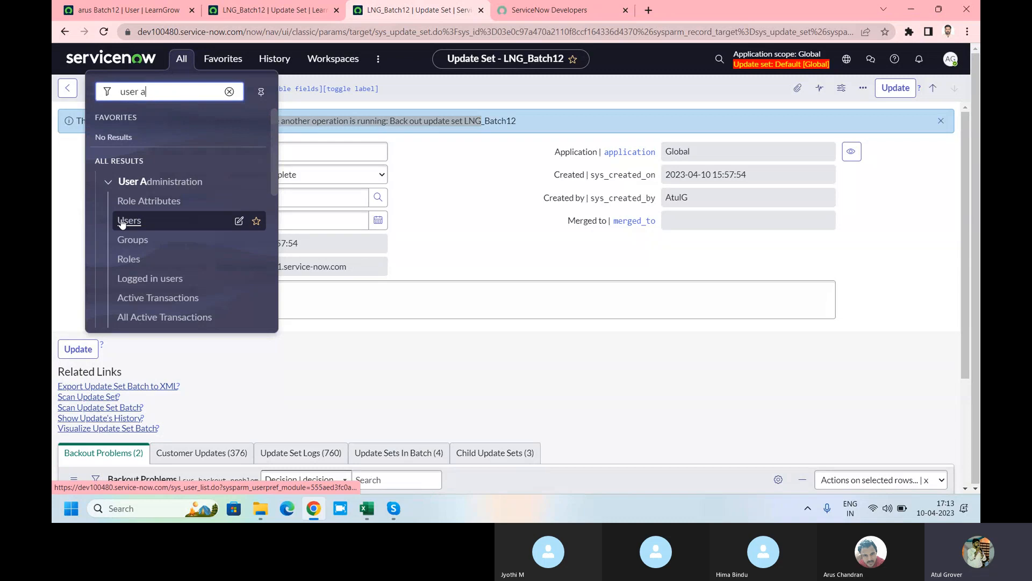
left_click(226, 220)
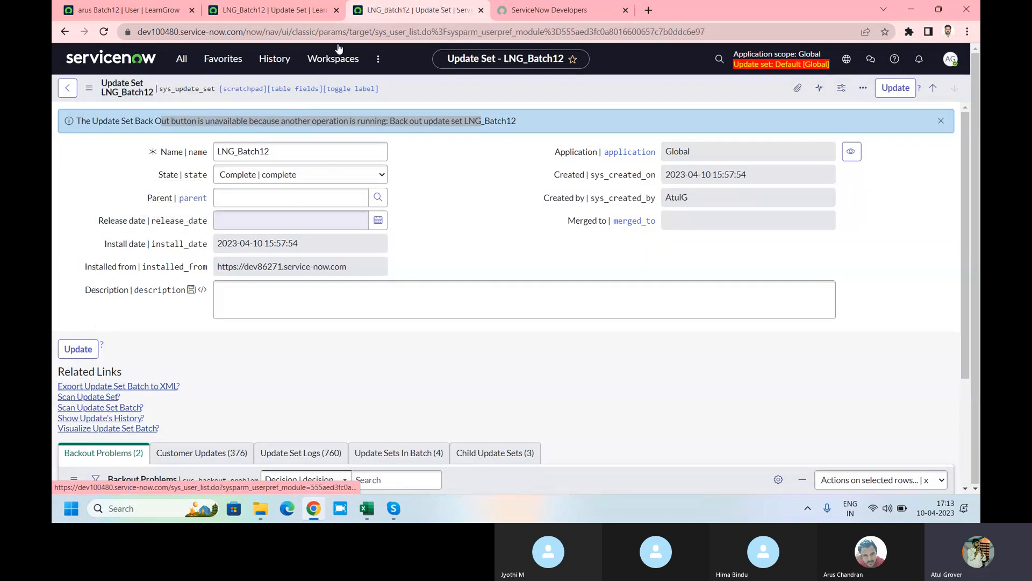
left_click(264, 11)
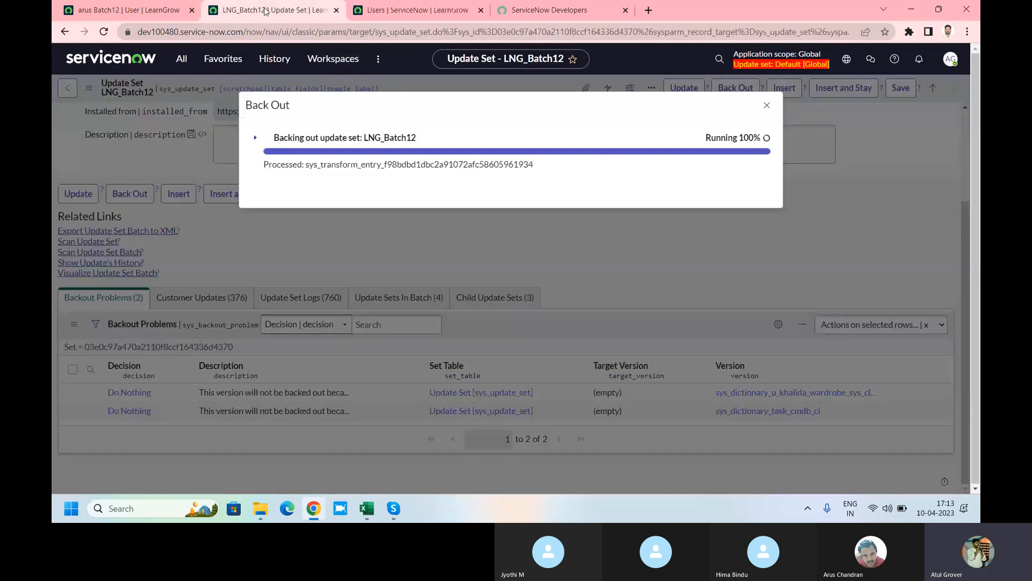
left_click(421, 7)
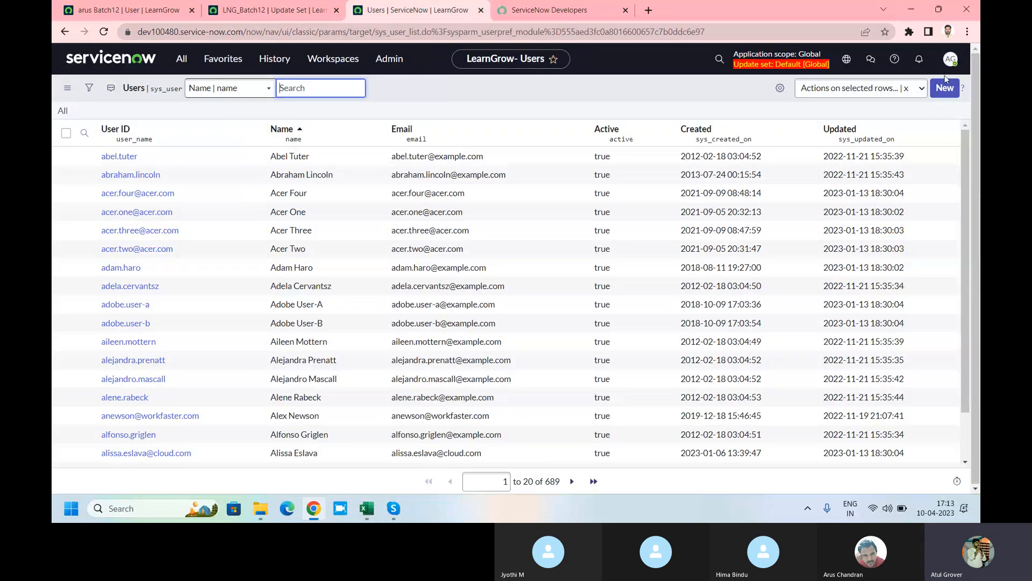
Step: Fill a new user form with the source user's ID and first name, last name Batch12
left_click(121, 10)
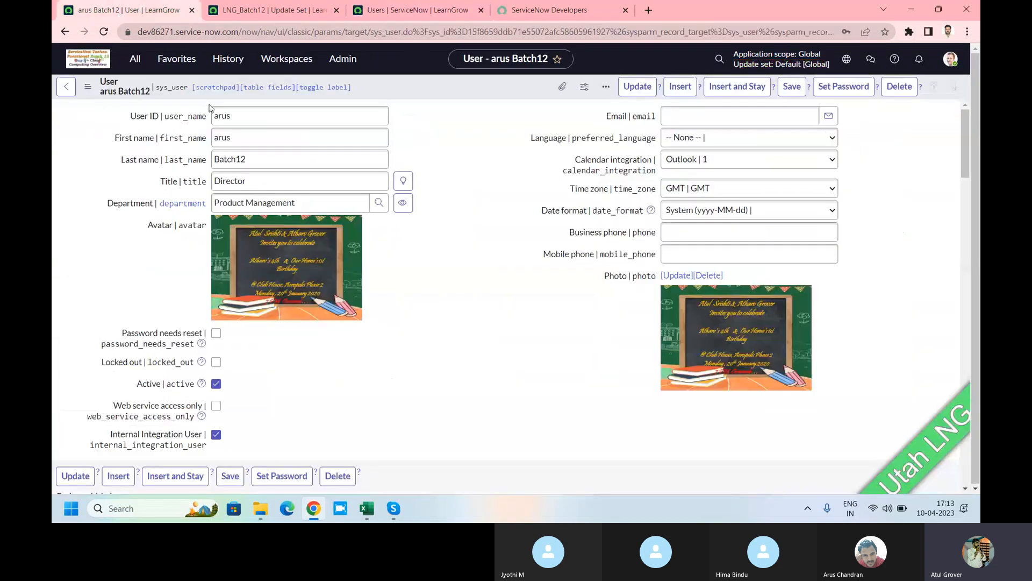
double_click(235, 116)
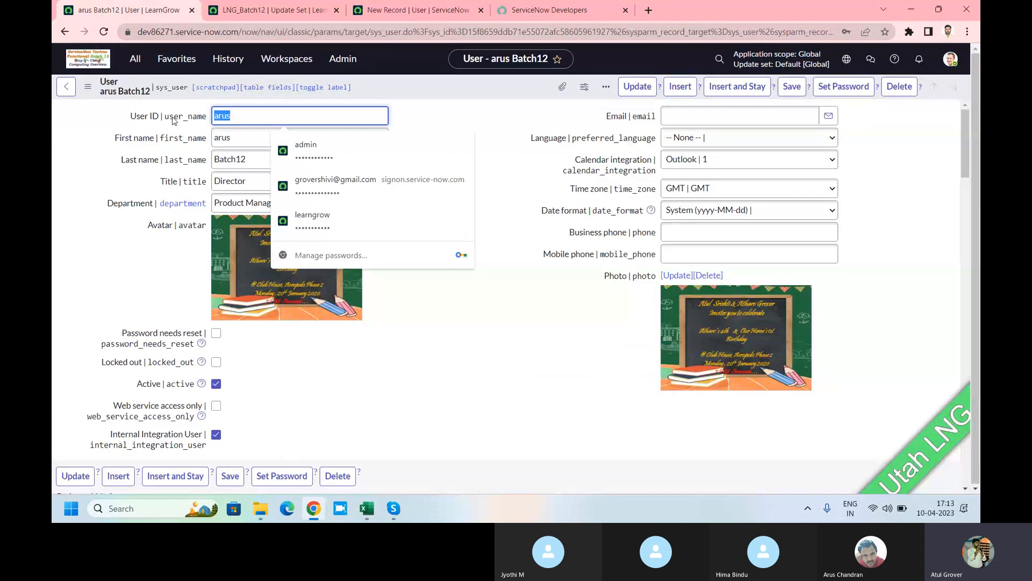
left_click(419, 14)
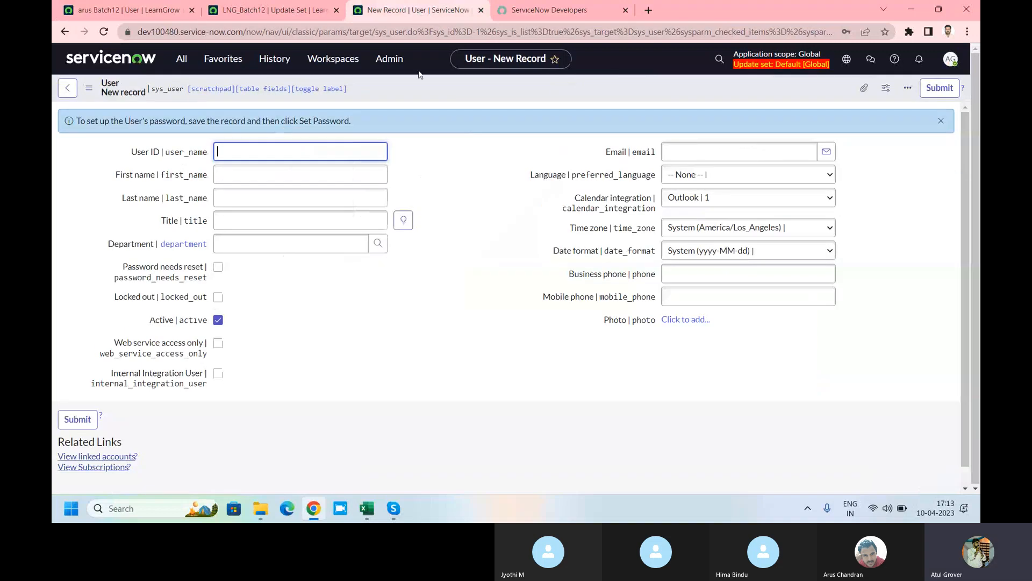
type("arus")
left_click(301, 173)
type("arus")
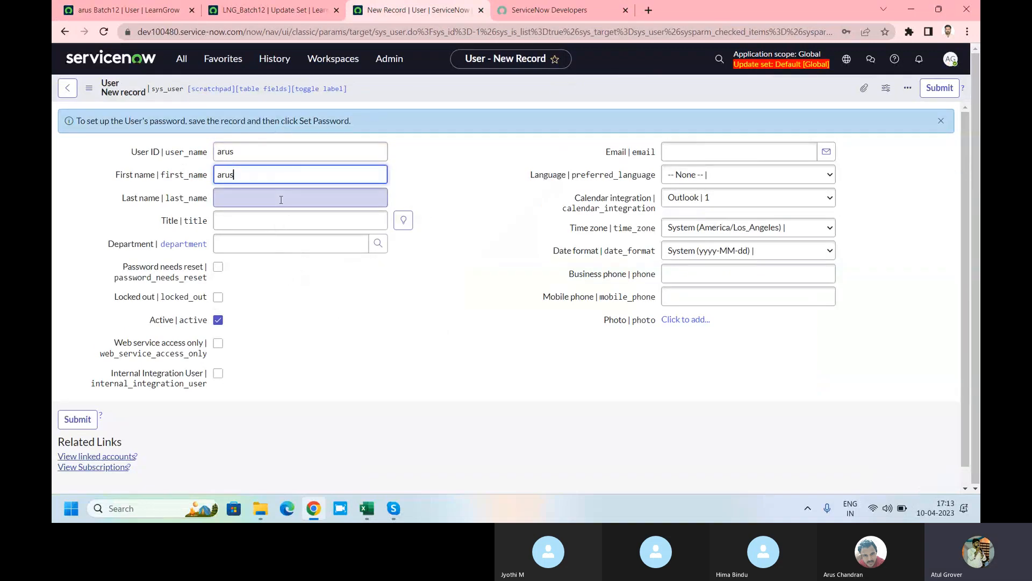
left_click(280, 198)
type("Batch12")
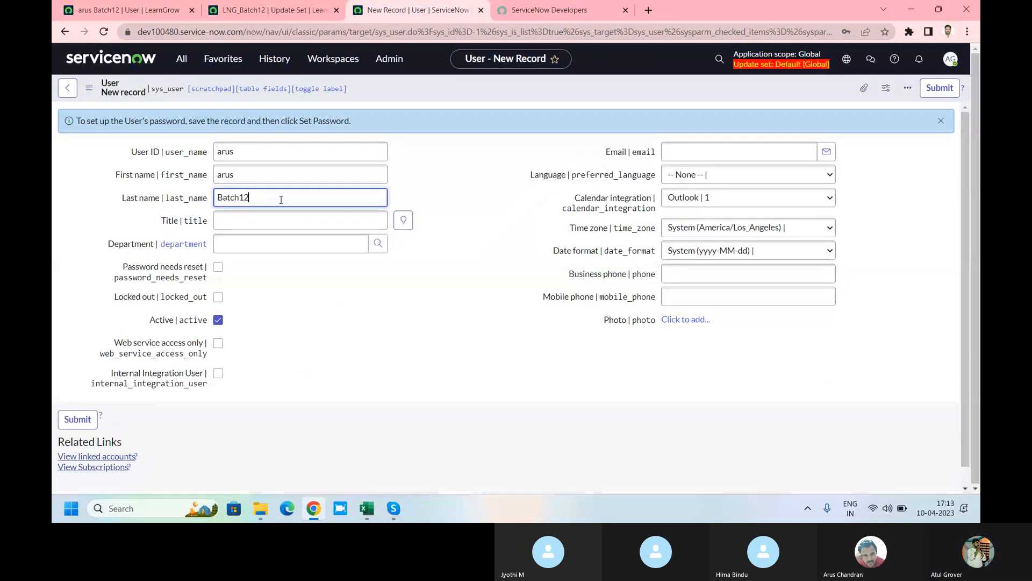
left_click(140, 8)
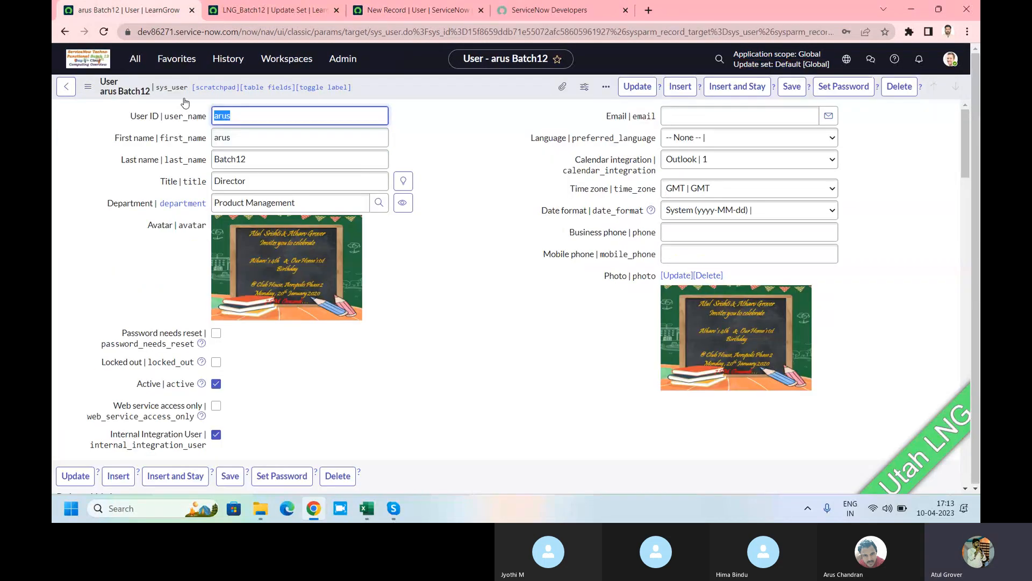
left_click(293, 13)
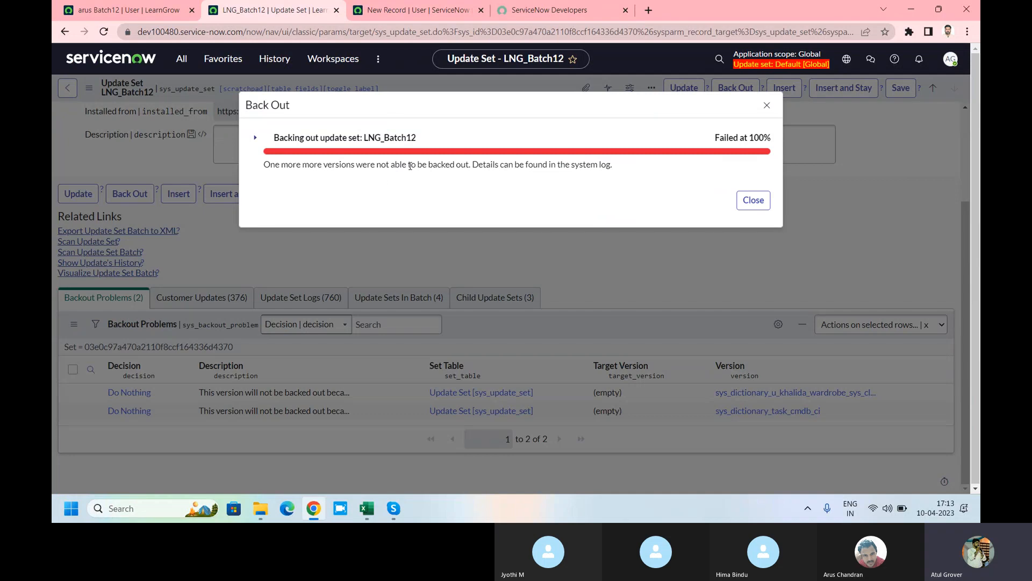
Step: Highlight the failure explanation and close the failed LNG_Batch12 Back Out result
left_click_drag(407, 164, 600, 174)
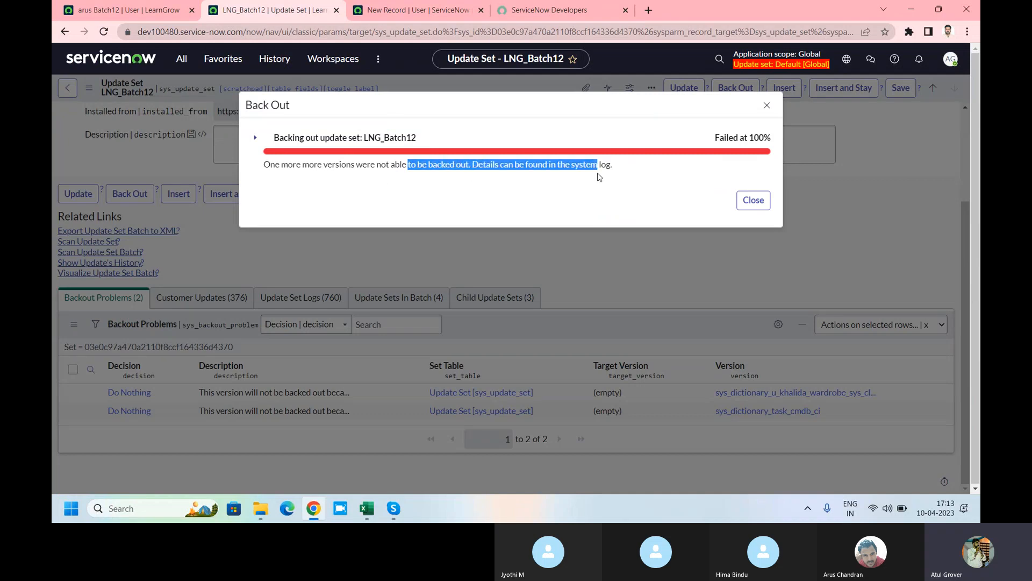
left_click(753, 200)
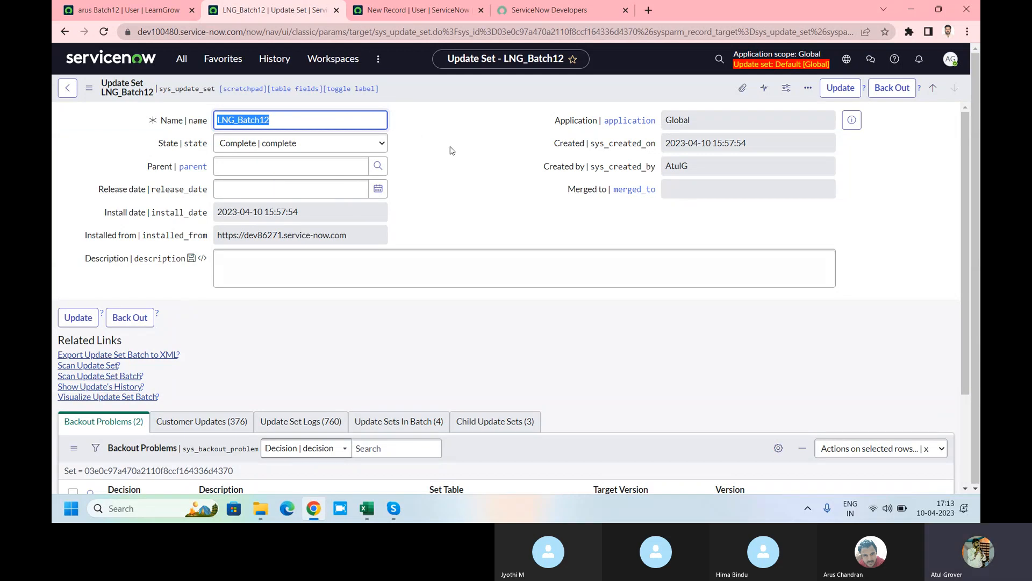
left_click(182, 59)
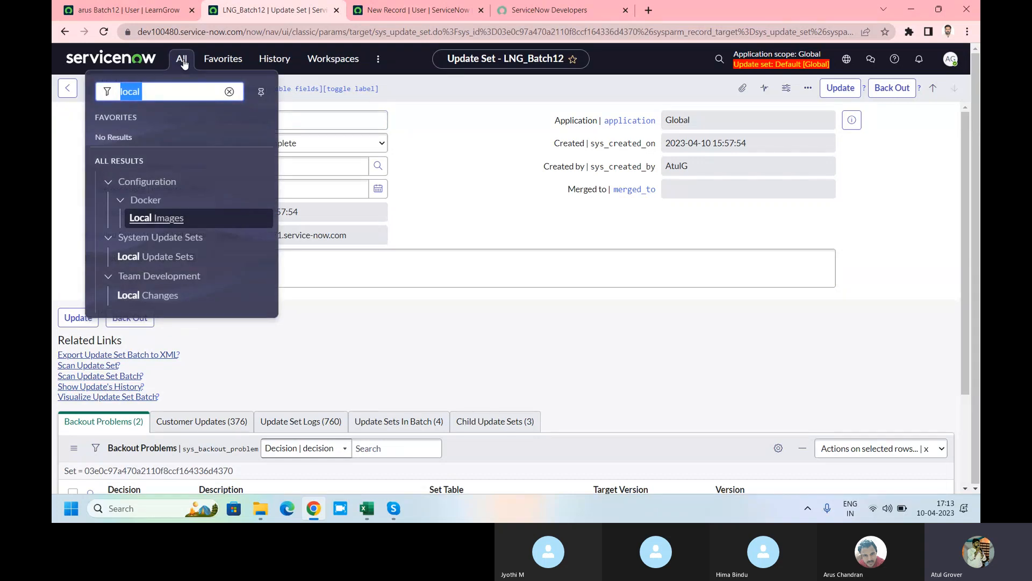
type("lng")
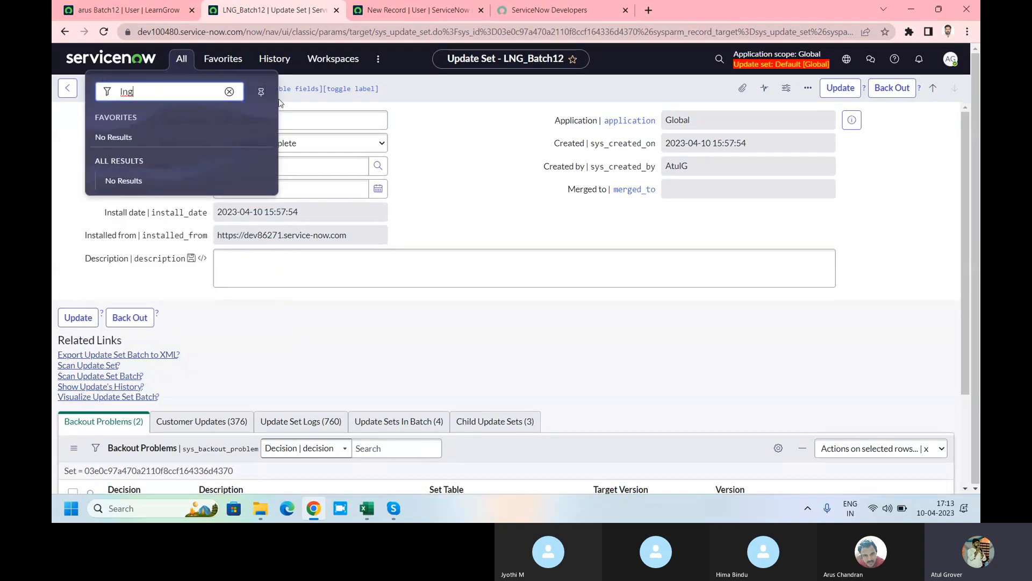
left_click(475, 160)
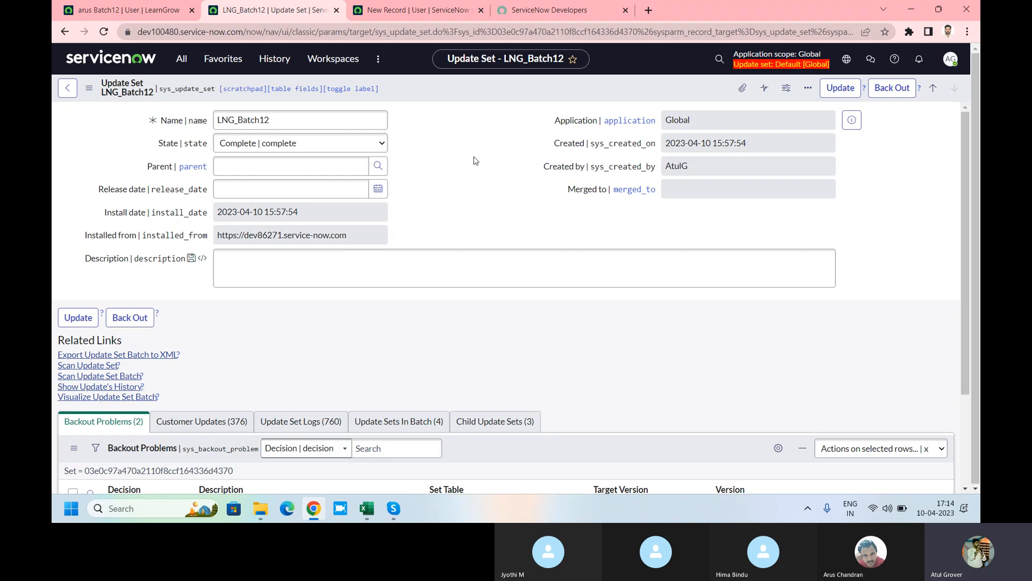
Step: Save the new user record on the target instance
left_click(410, 12)
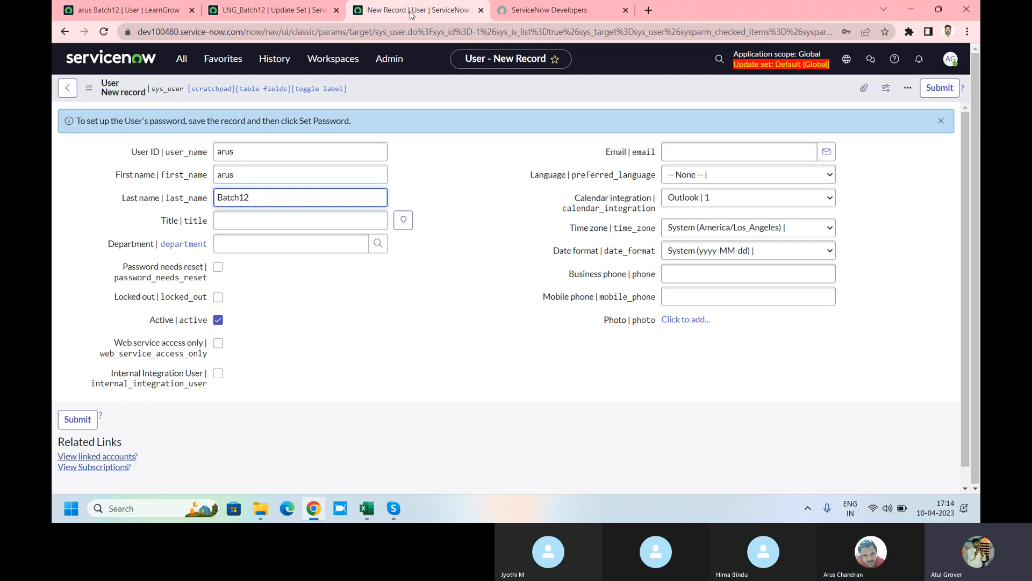
right_click(487, 86)
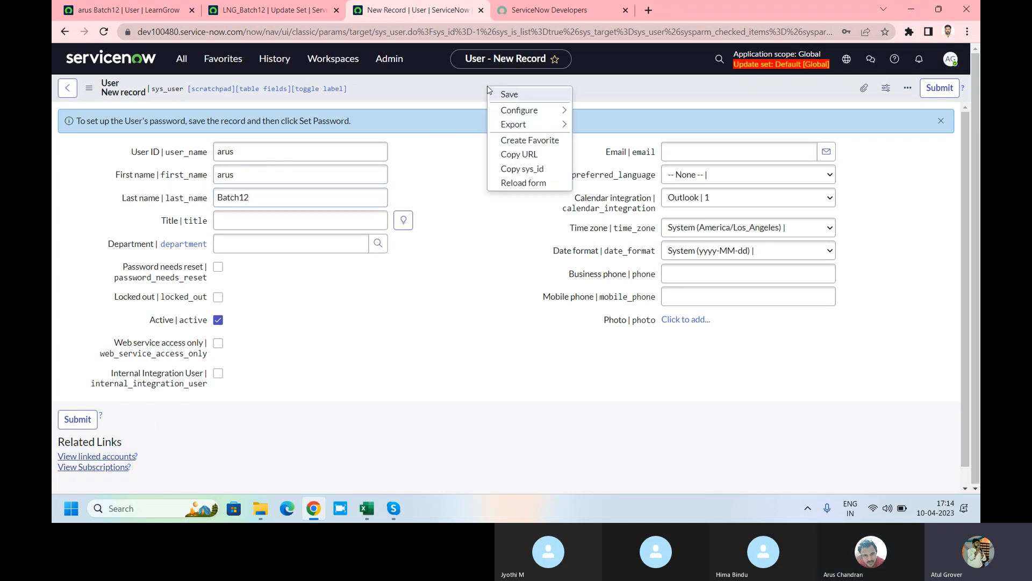
left_click(502, 95)
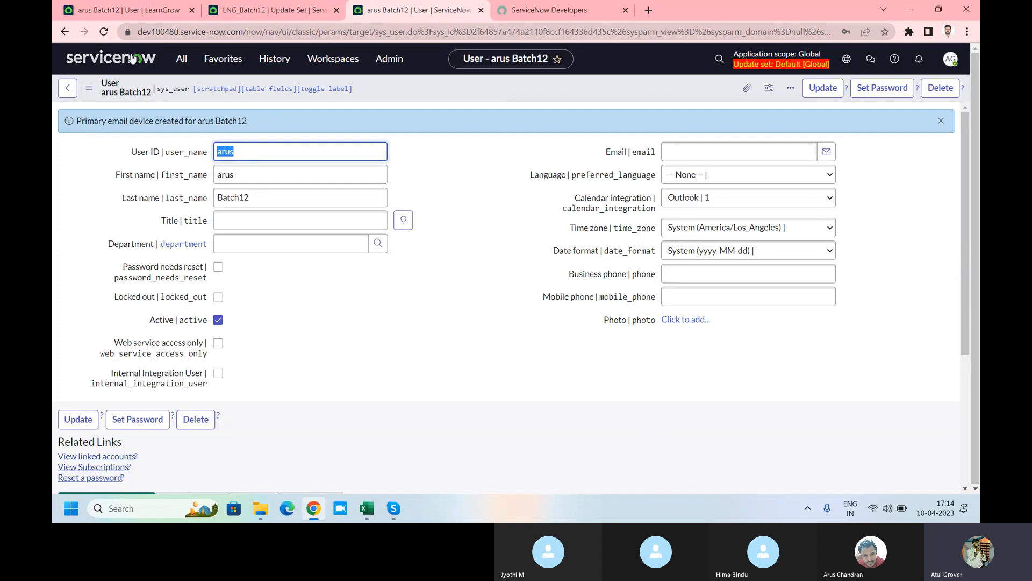
Step: Export the source instance's user record as XML (This Record)
left_click(123, 12)
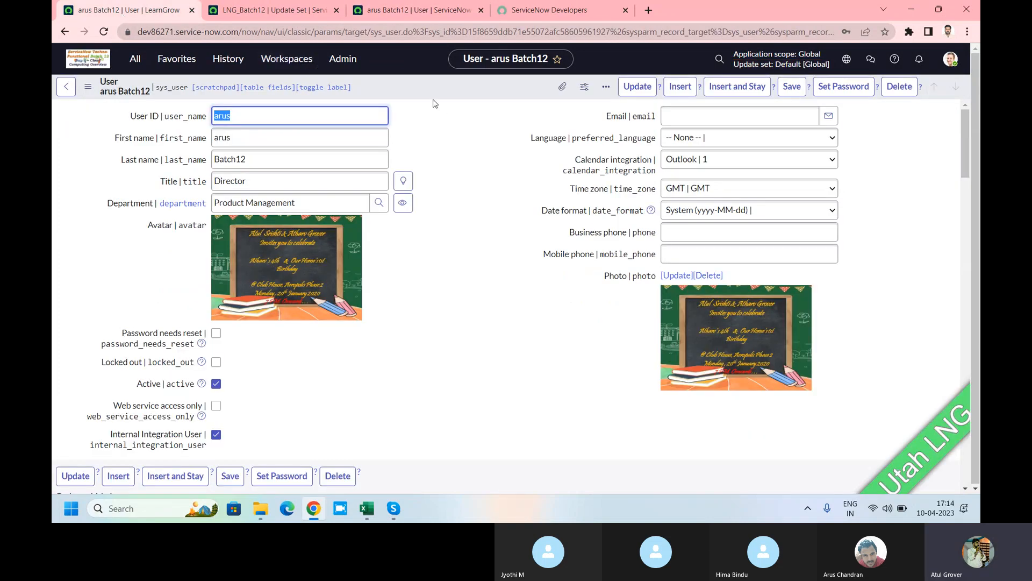
right_click(420, 91)
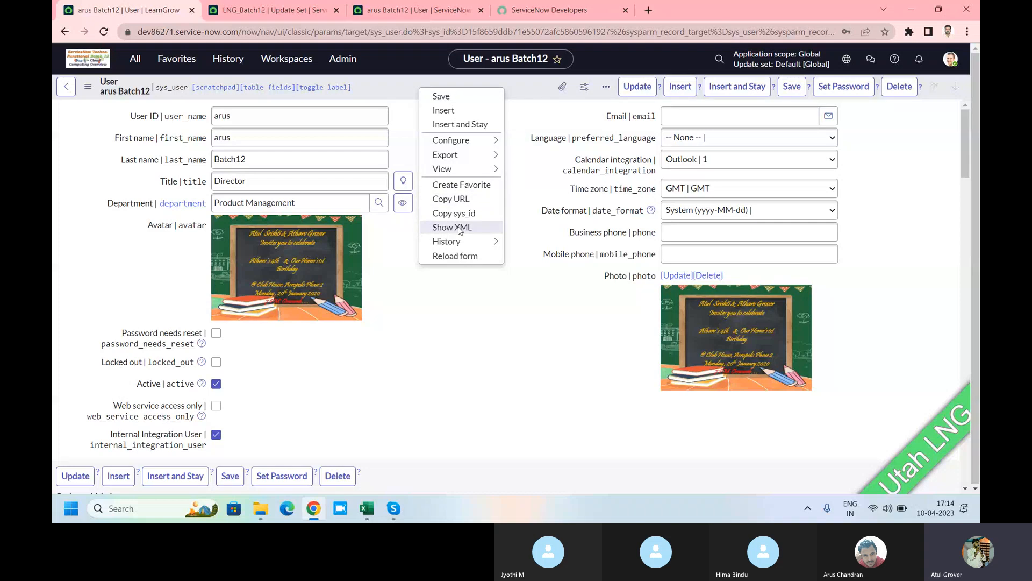
mouse_move(477, 248)
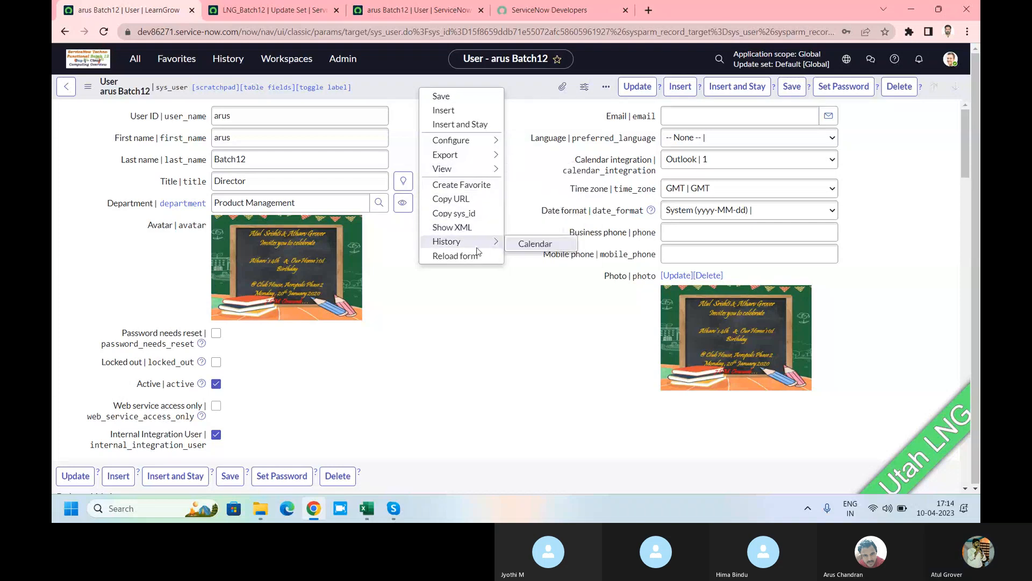
mouse_move(468, 155)
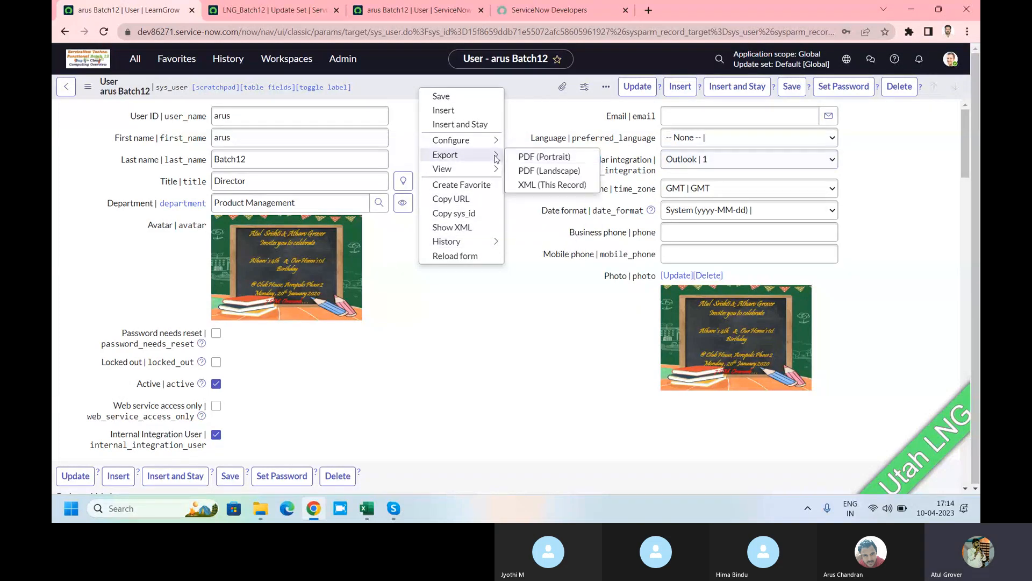
left_click(540, 186)
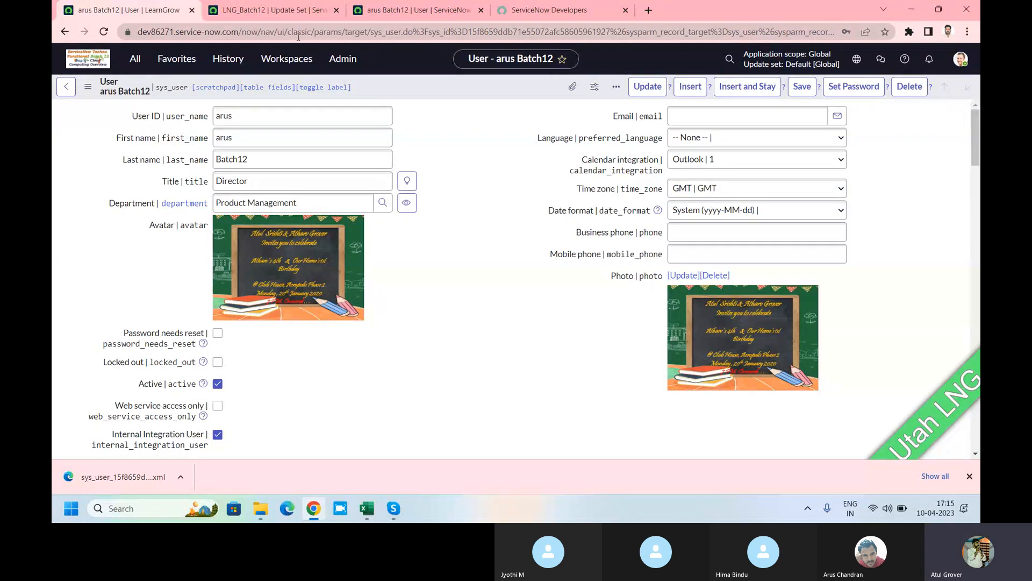
left_click(271, 10)
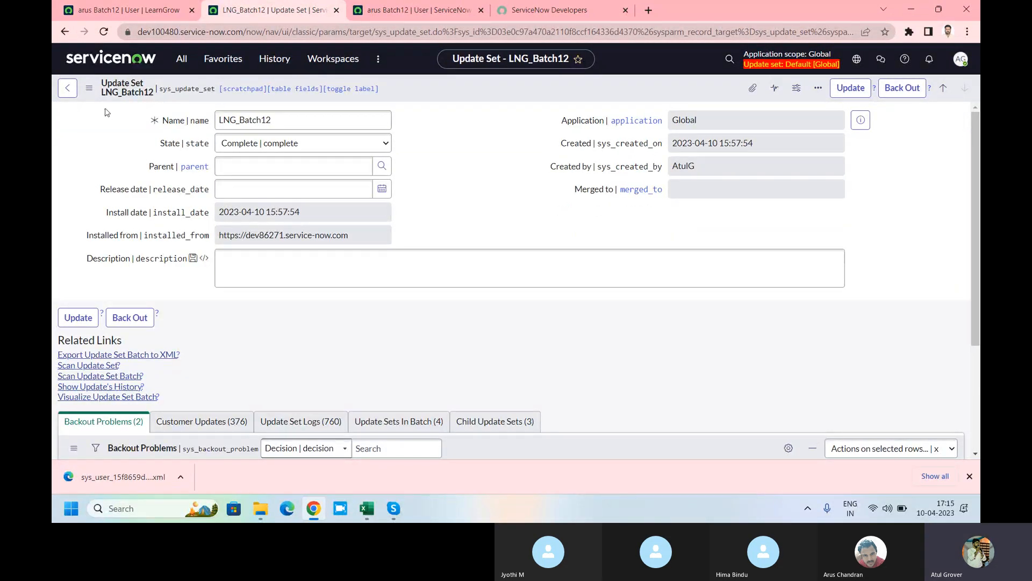
Step: Open the Import XML page for the Users table from the Name column menu
left_click(182, 58)
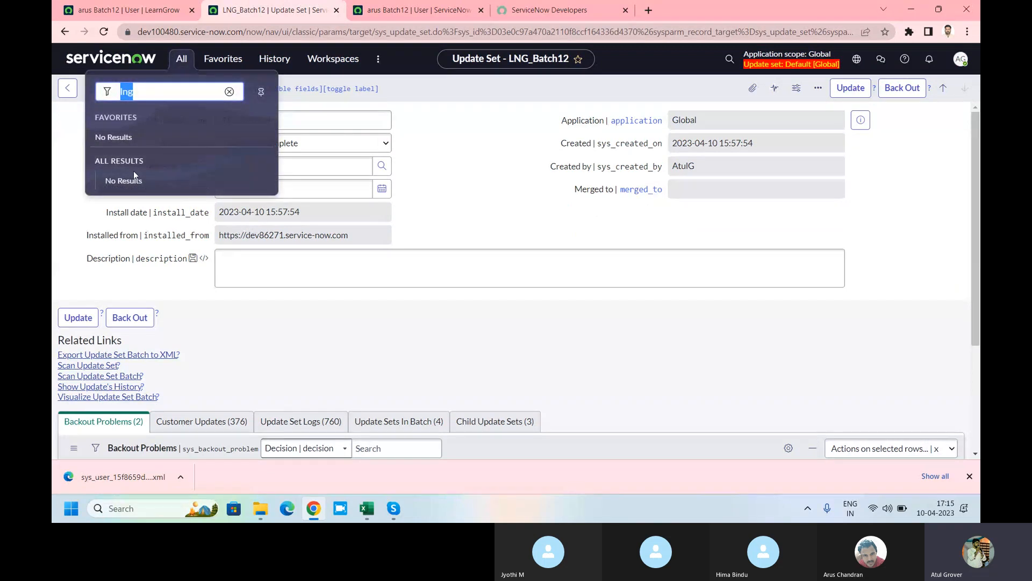
type("user a")
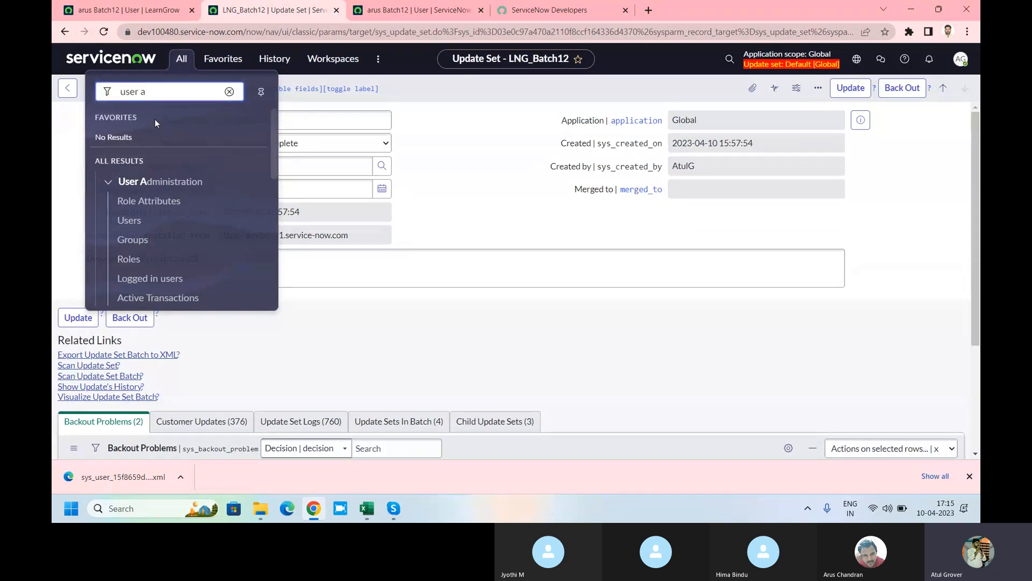
left_click(129, 220)
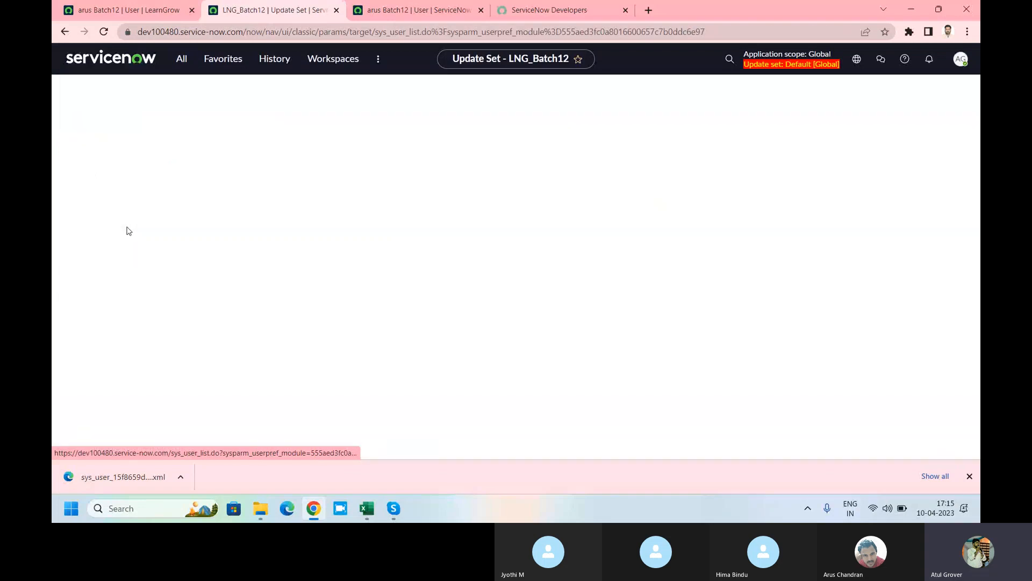
left_click(376, 130)
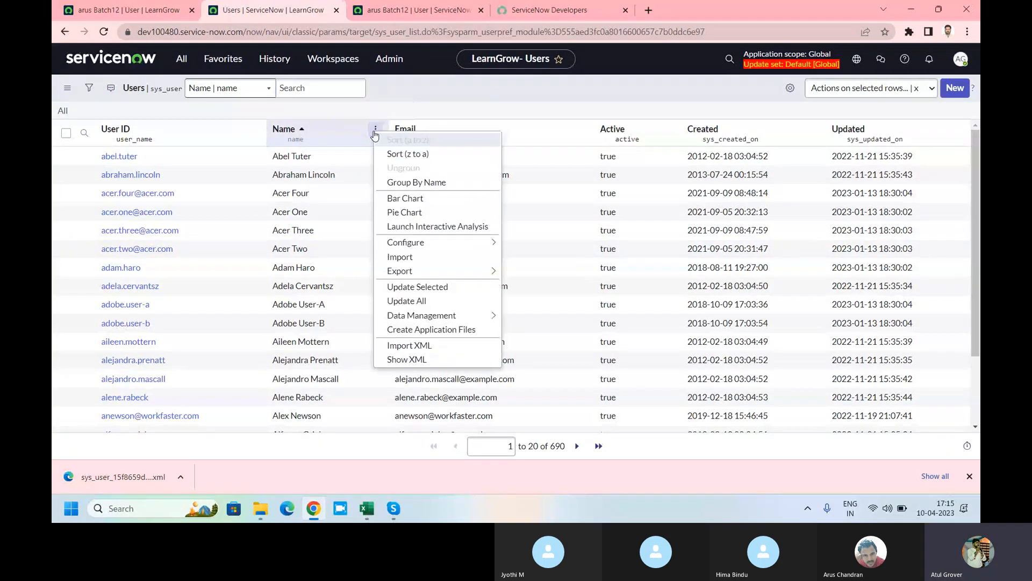
left_click(412, 261)
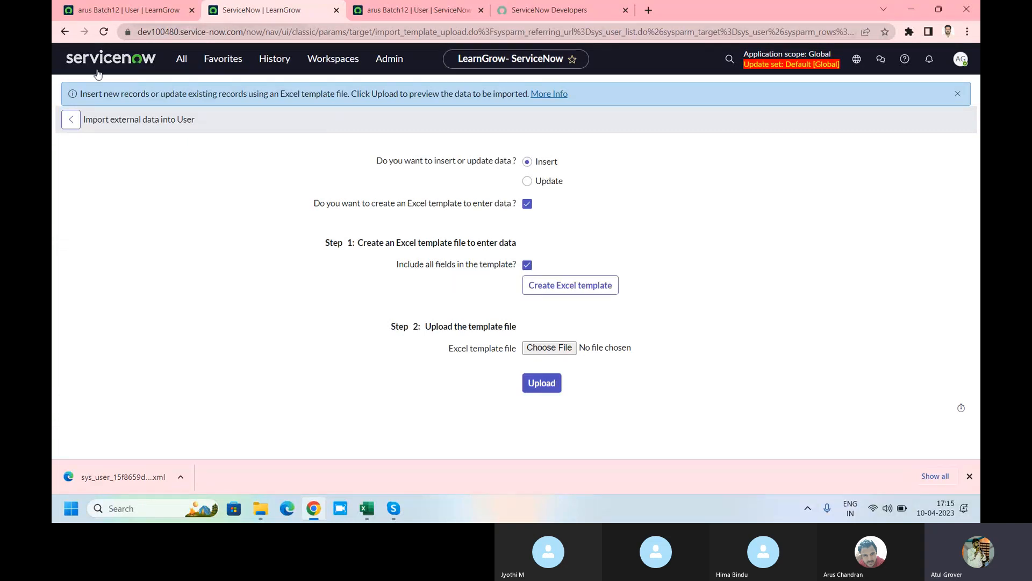
left_click(70, 125)
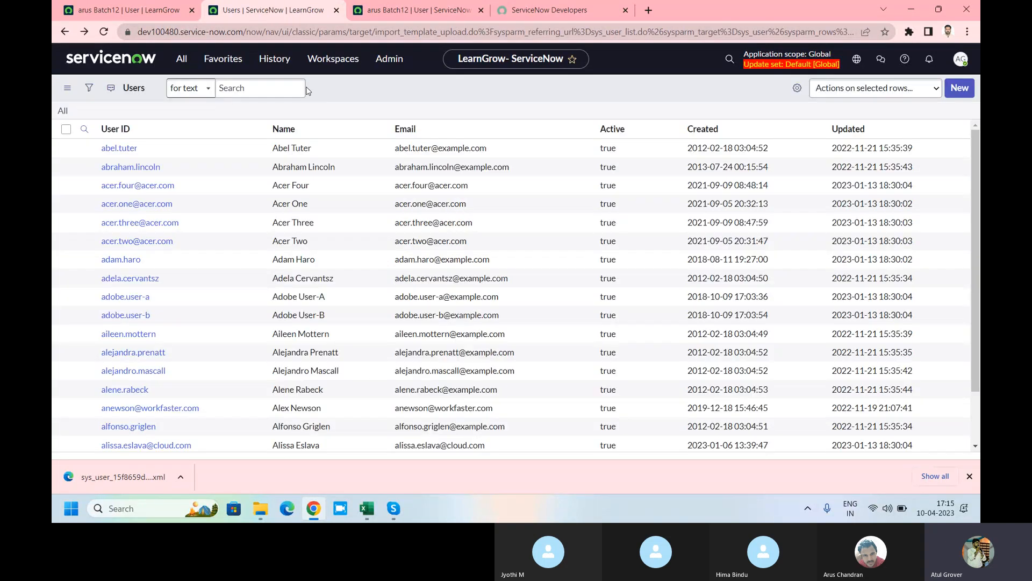
right_click(340, 139)
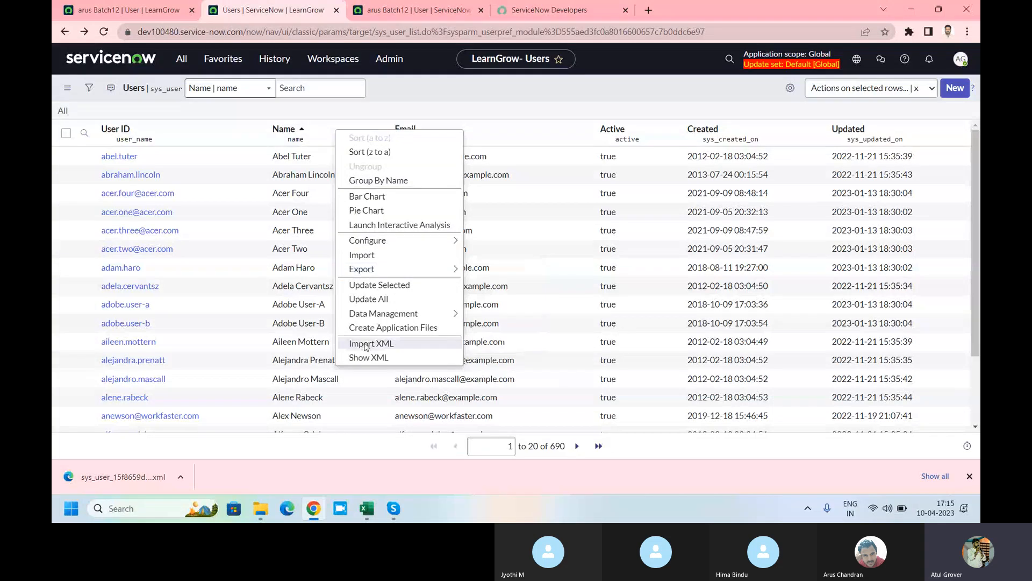
left_click(370, 344)
Step: Upload the sys_user XML from Downloads; it fails with a duplicate user_name error
left_click(395, 158)
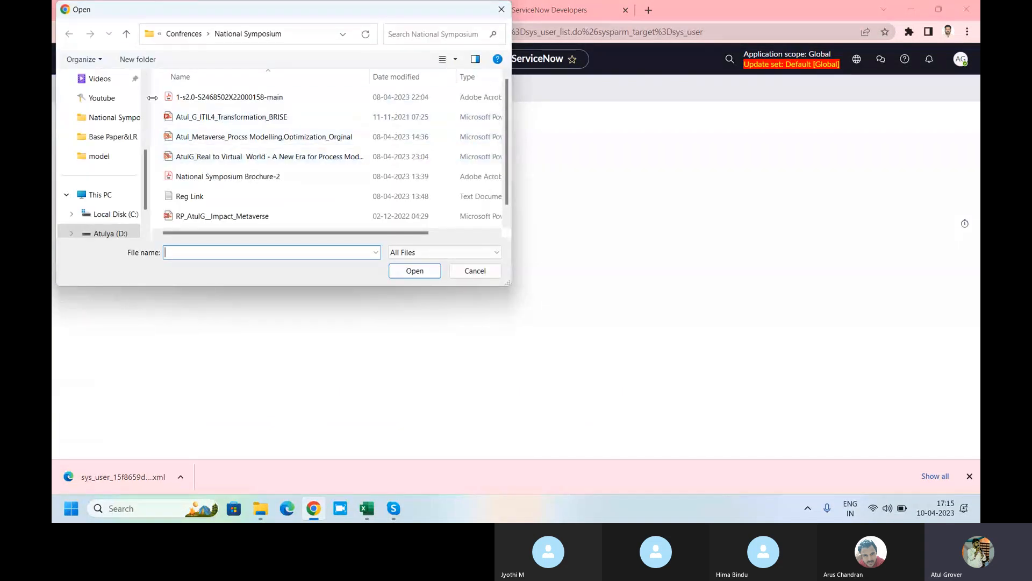
scroll(102, 134, "up", 3)
left_click(98, 118)
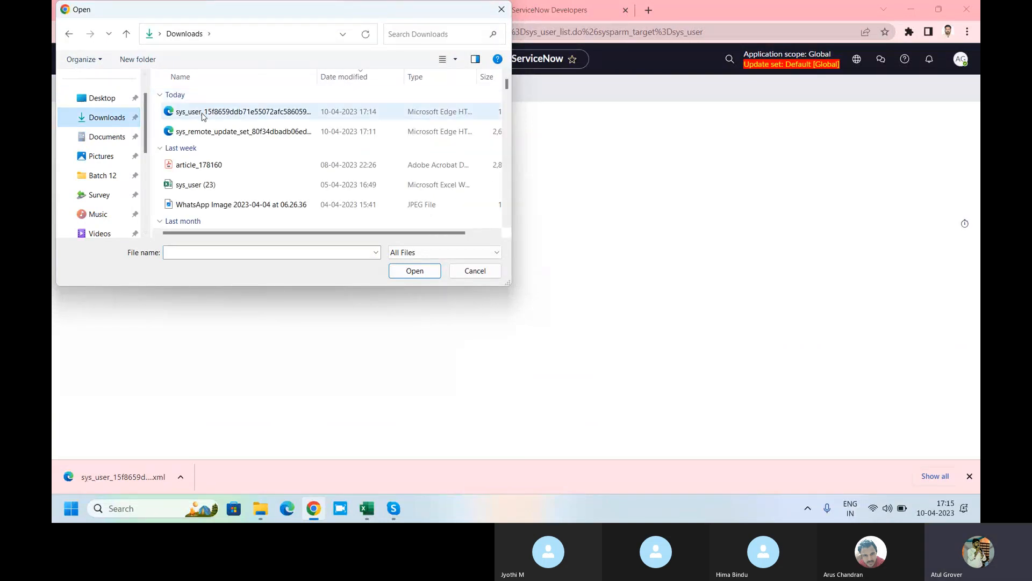
left_click(202, 112)
left_click(415, 270)
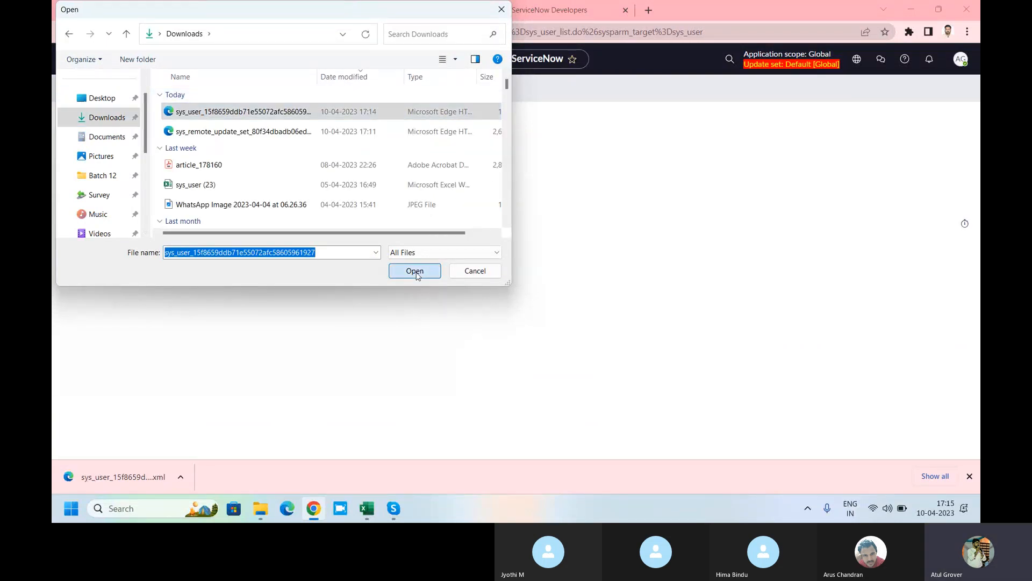
left_click(398, 214)
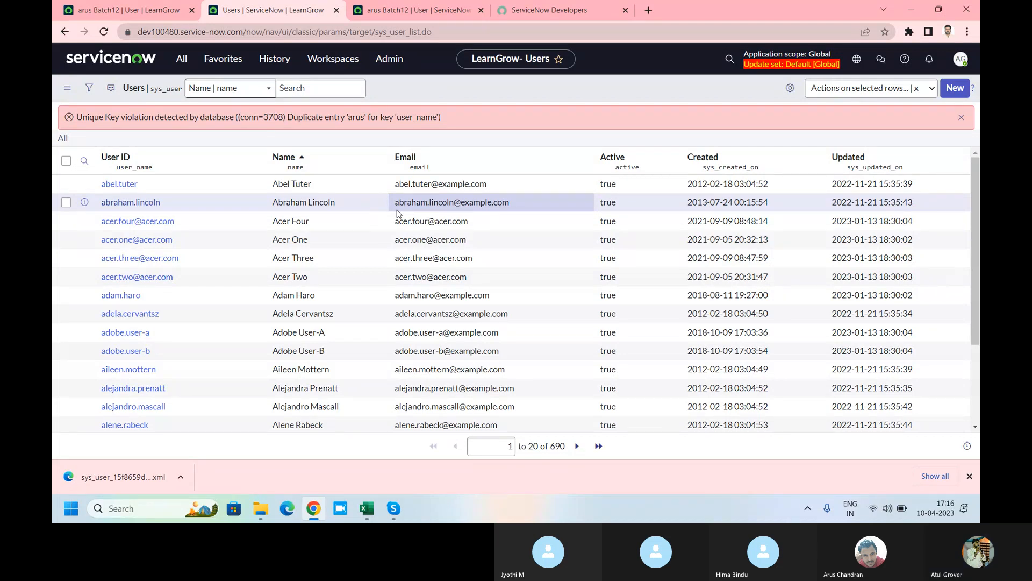
Step: Append '1' to the existing user's ID and save the record
left_click(970, 476)
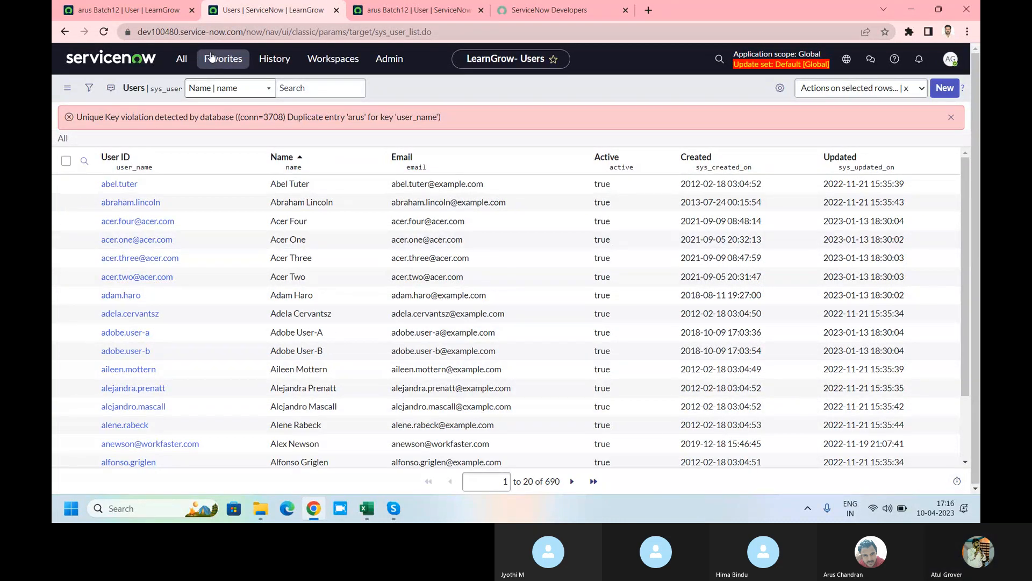
left_click(414, 10)
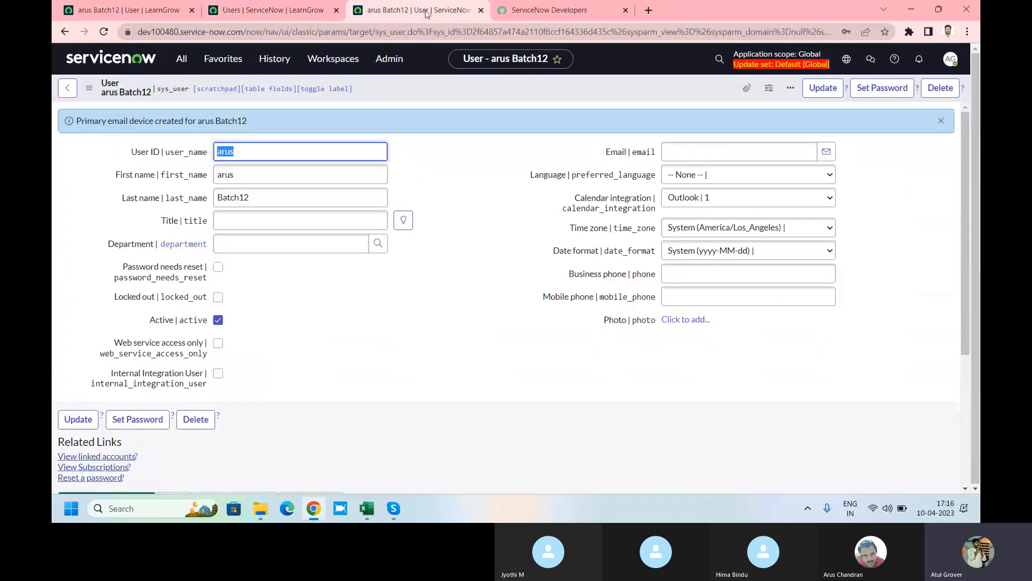
left_click(257, 146)
type("1")
right_click(446, 88)
left_click(466, 102)
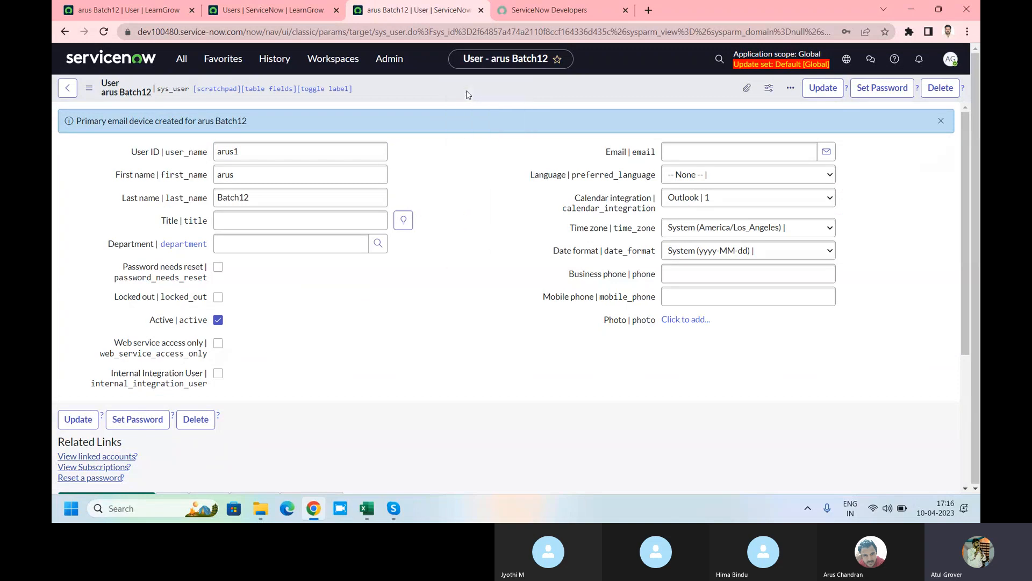
Step: Re-import the sys_user XML file into Users, bringing the list to 691 records
left_click(265, 10)
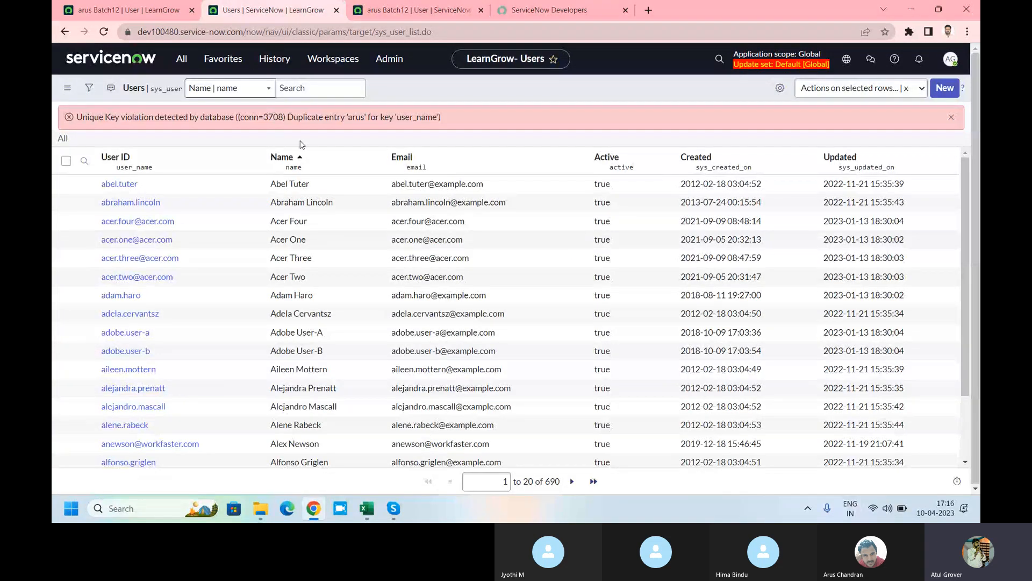
left_click(576, 157)
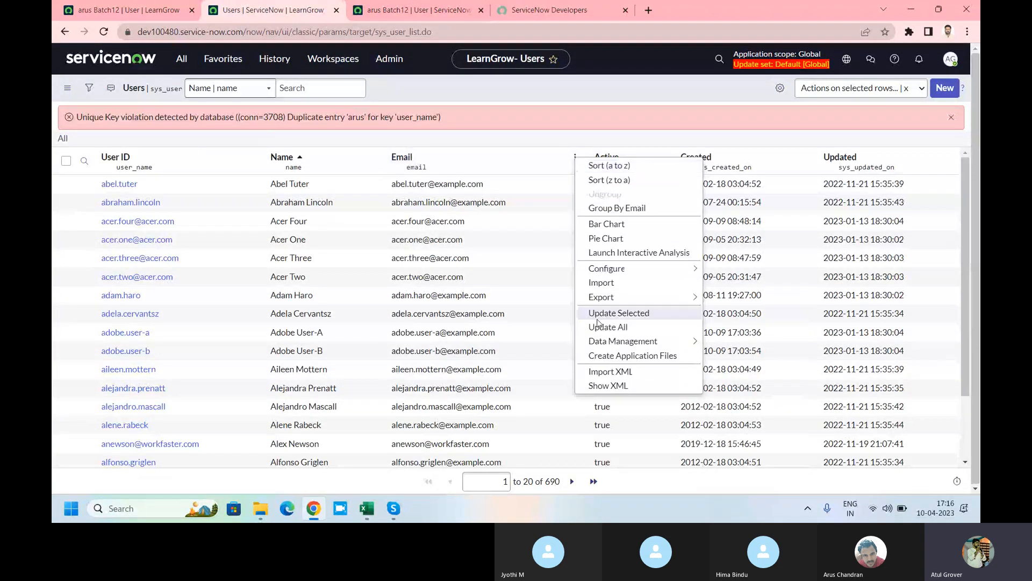
left_click(608, 370)
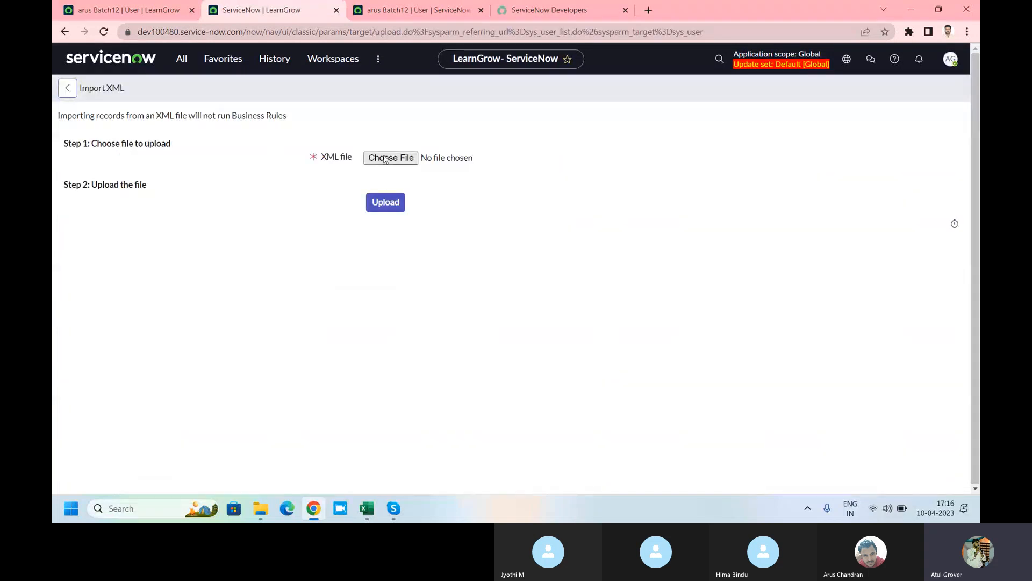
left_click(376, 160)
left_click(200, 113)
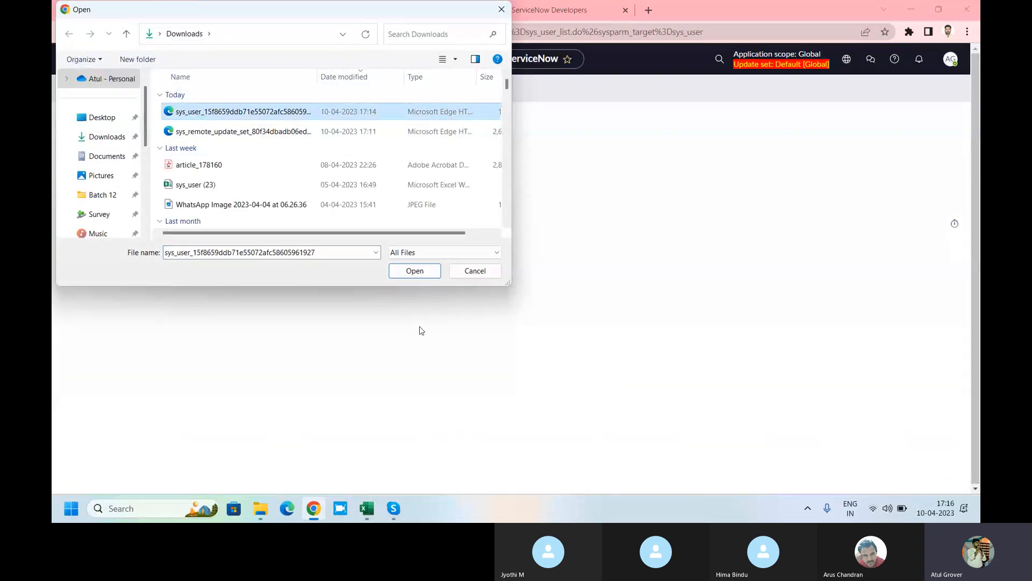
left_click(415, 271)
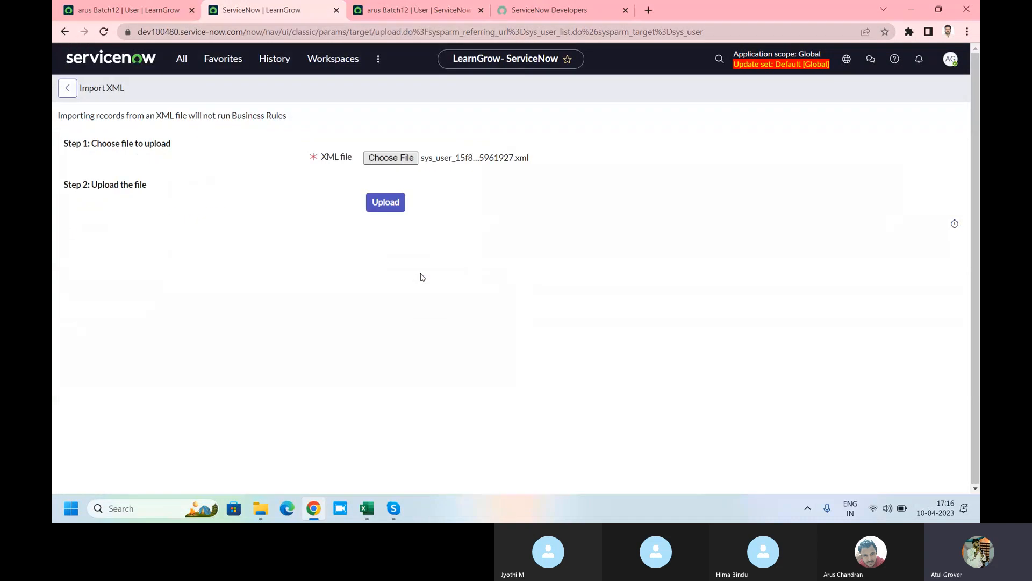
left_click(388, 201)
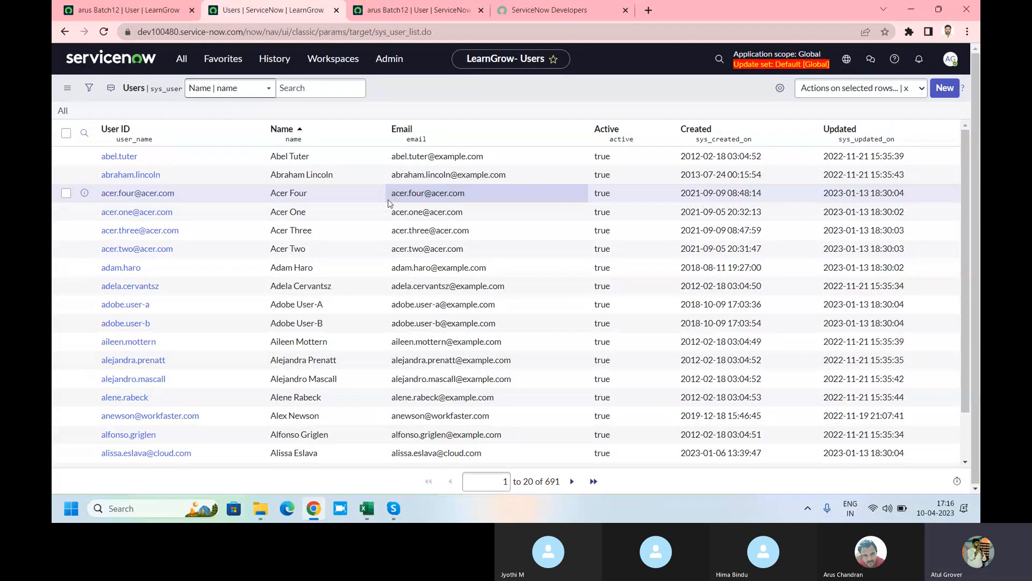
Step: Filter Users by the shared user ID prefix to show both the original and renamed users
left_click(84, 133)
type("arus")
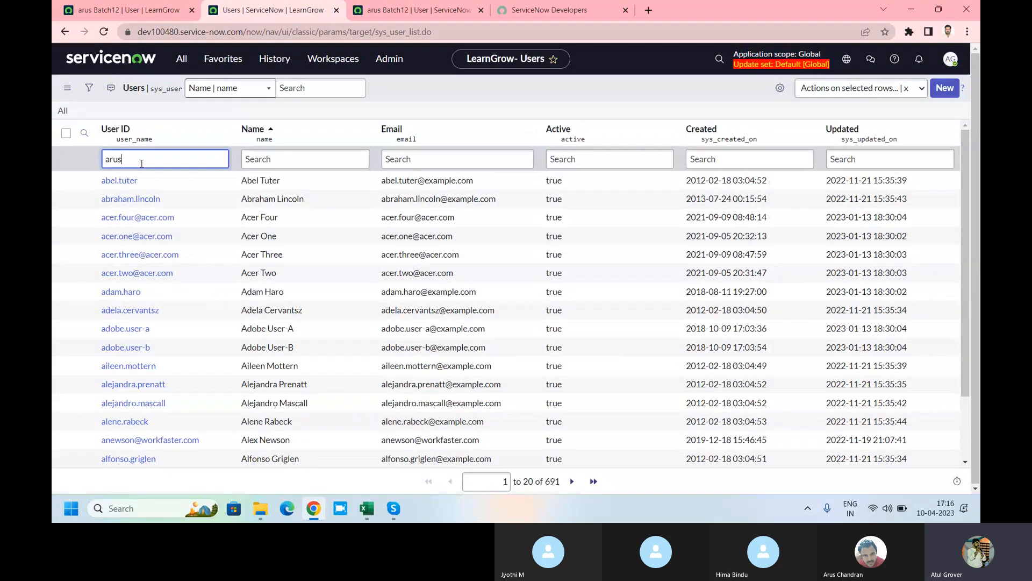
key("Return")
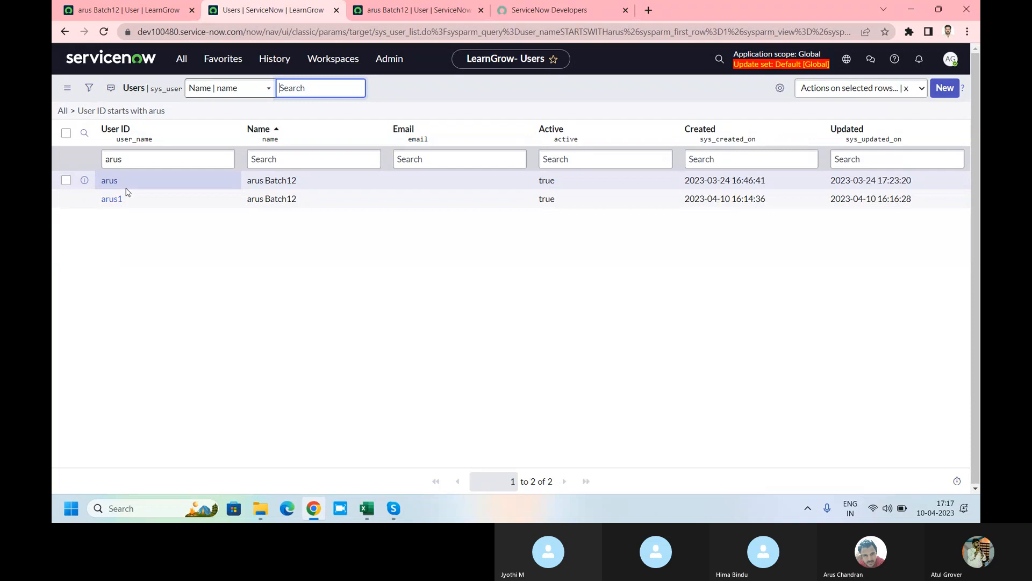
left_click(122, 8)
left_click(124, 57)
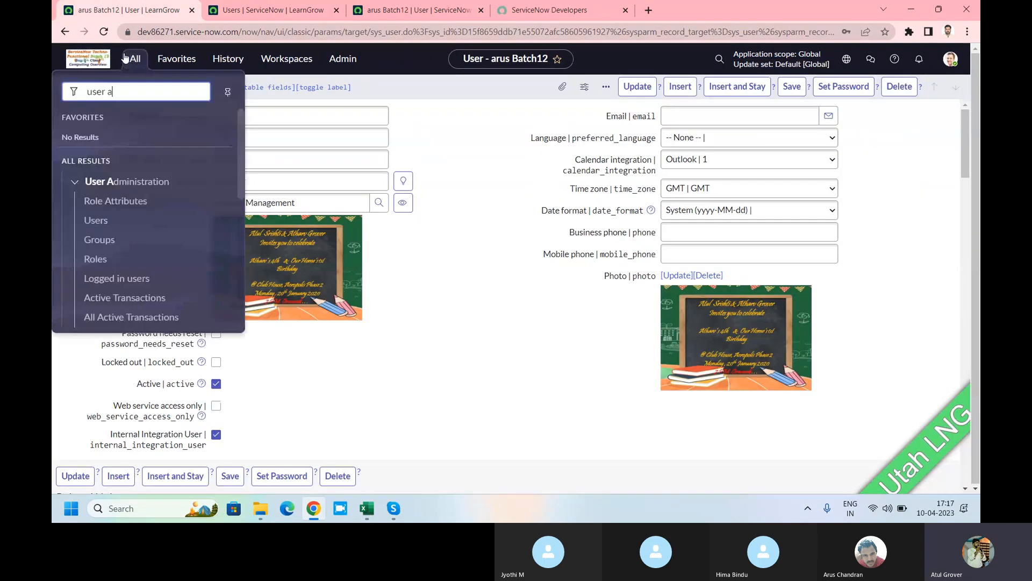
Step: On the source instance, search Groups for *batch and open the Batch12 group
left_click(252, 9)
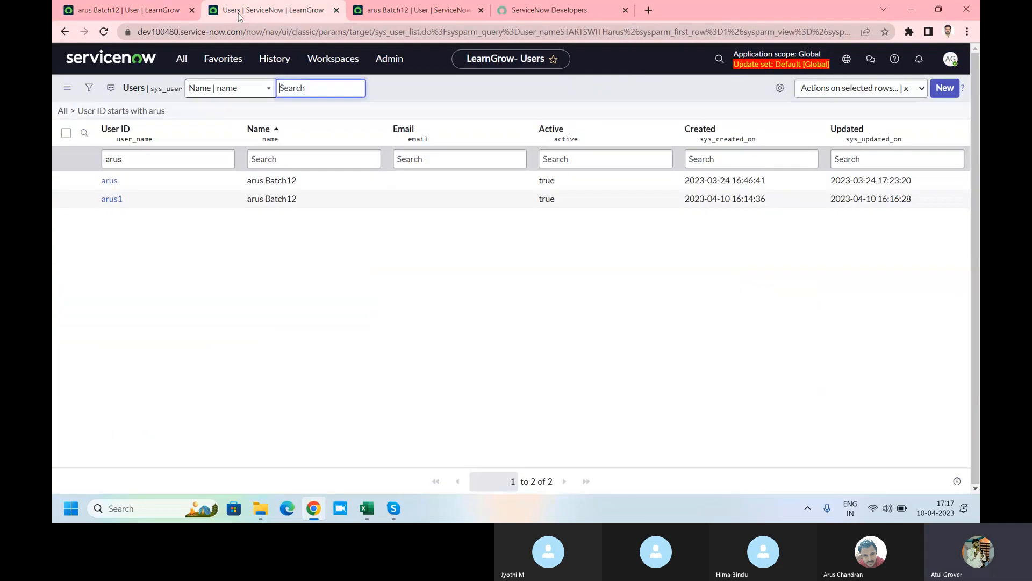
left_click(132, 10)
left_click(125, 58)
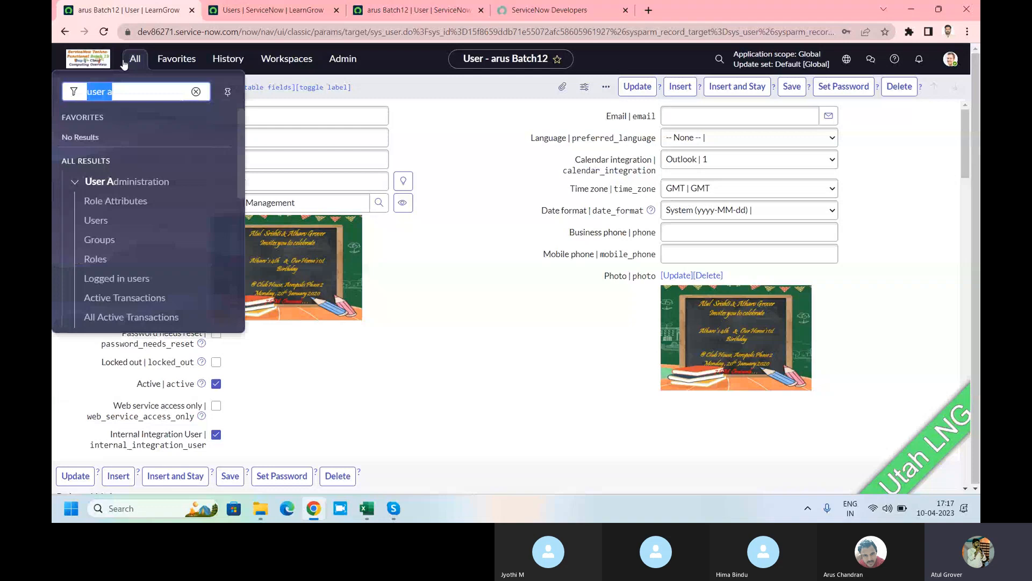
left_click(99, 240)
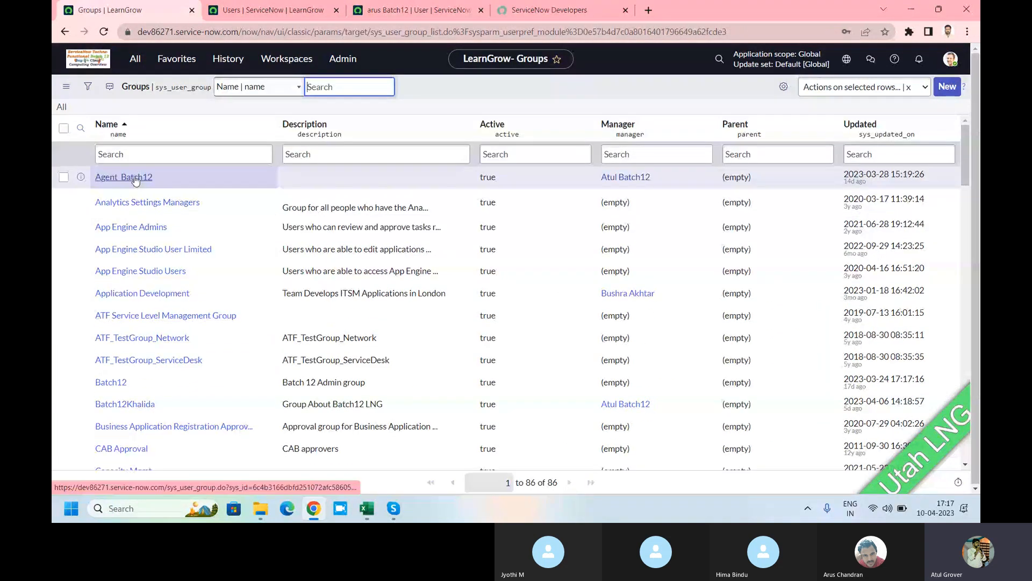
left_click(137, 155)
type("*batch")
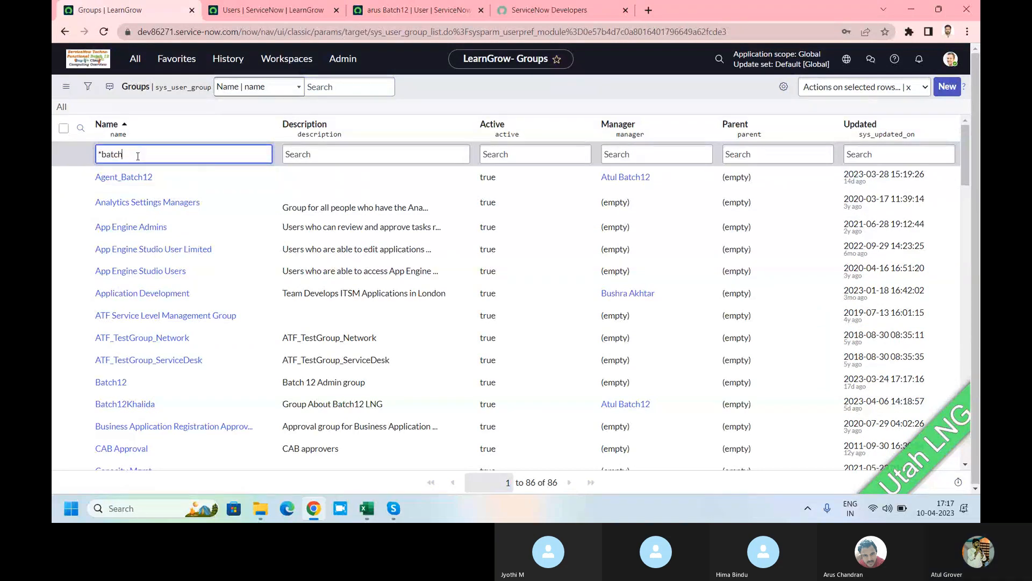
type("1")
key("BackSpace")
key("Return")
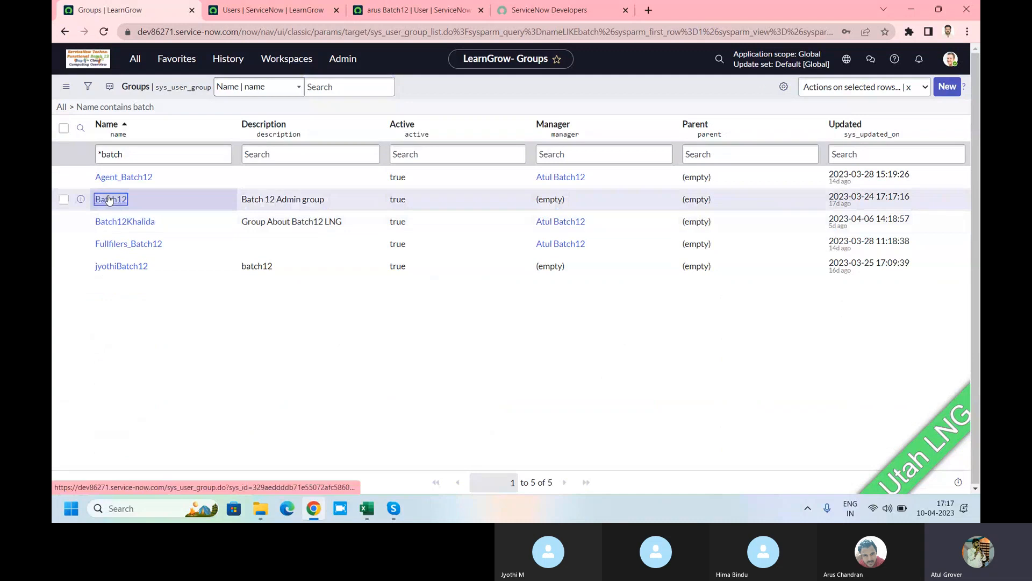
left_click(109, 200)
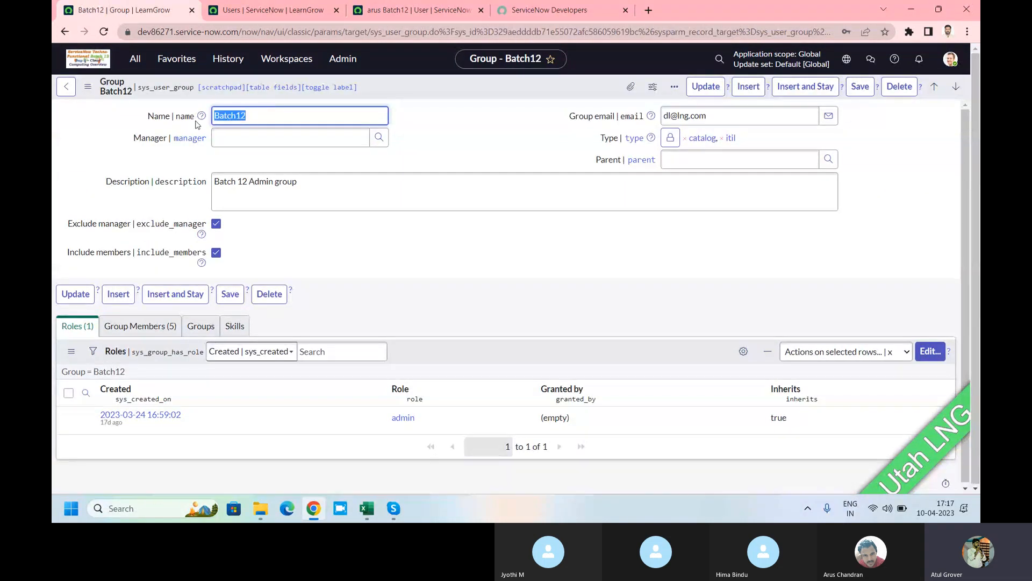
Step: Open the target instance's Groups list, showing 71 groups
left_click(275, 10)
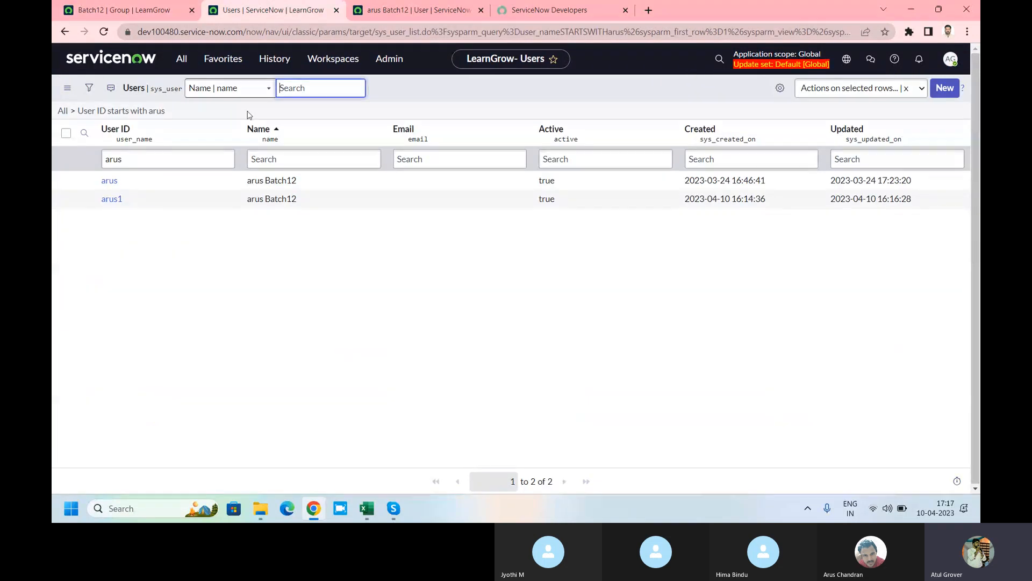
left_click(181, 59)
left_click(134, 238)
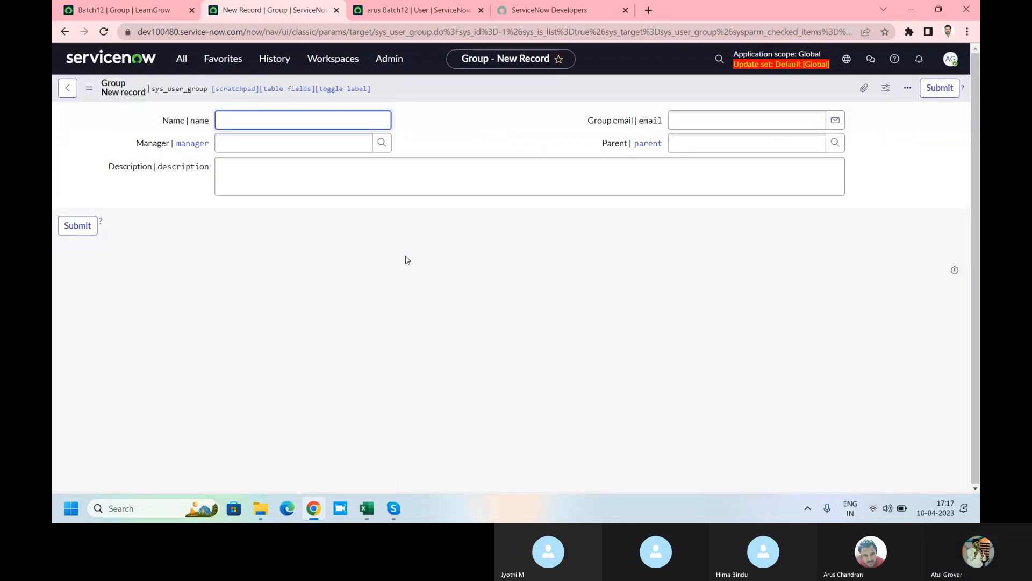
Step: Create and save a new group named Batch12 with the description 'adasd'
type("Batch12")
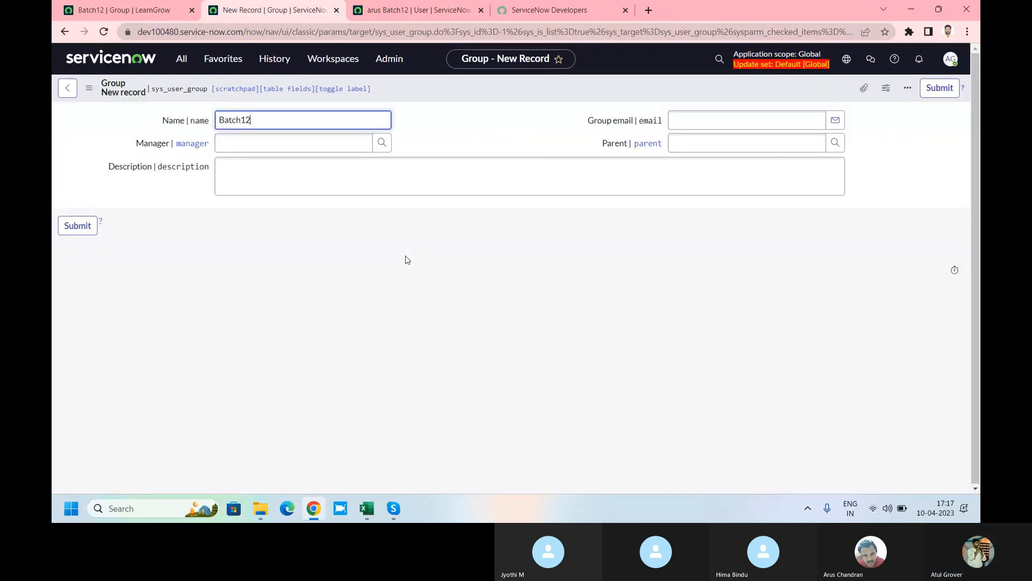
left_click(327, 148)
left_click(307, 173)
type("adasd")
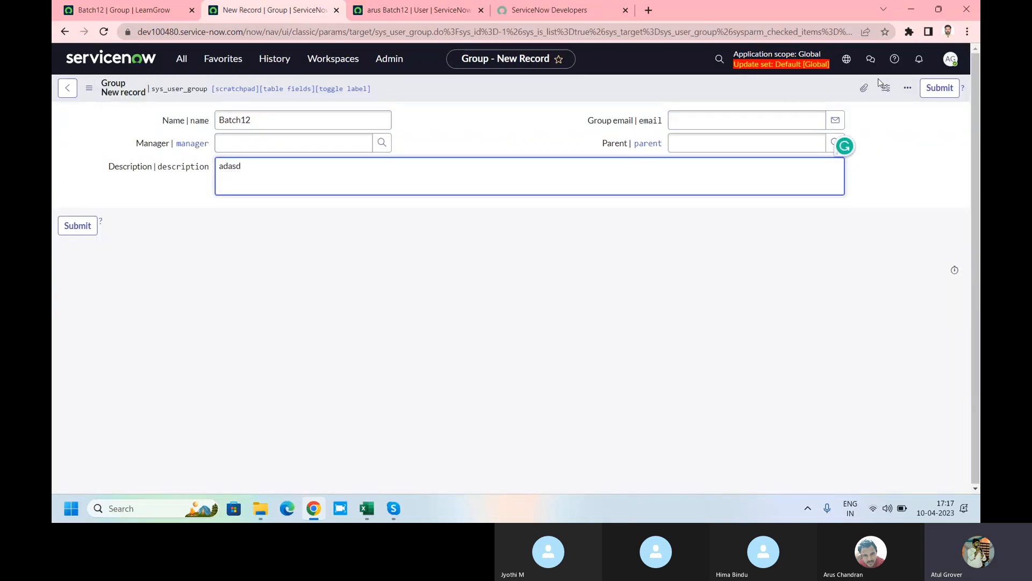
right_click(721, 88)
left_click(730, 97)
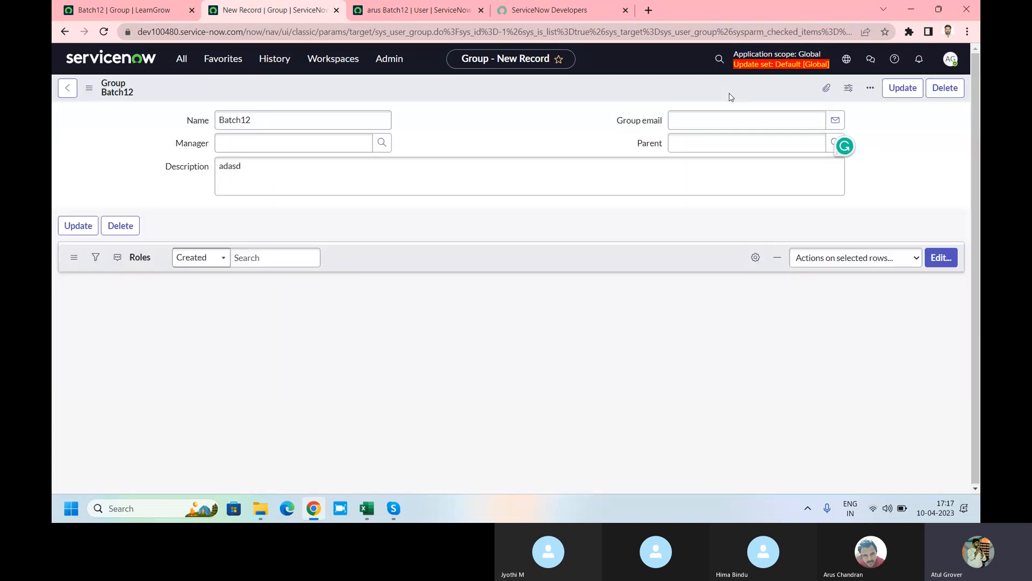
Step: Export the other instance's Batch12 group as XML (This Record)
left_click(143, 11)
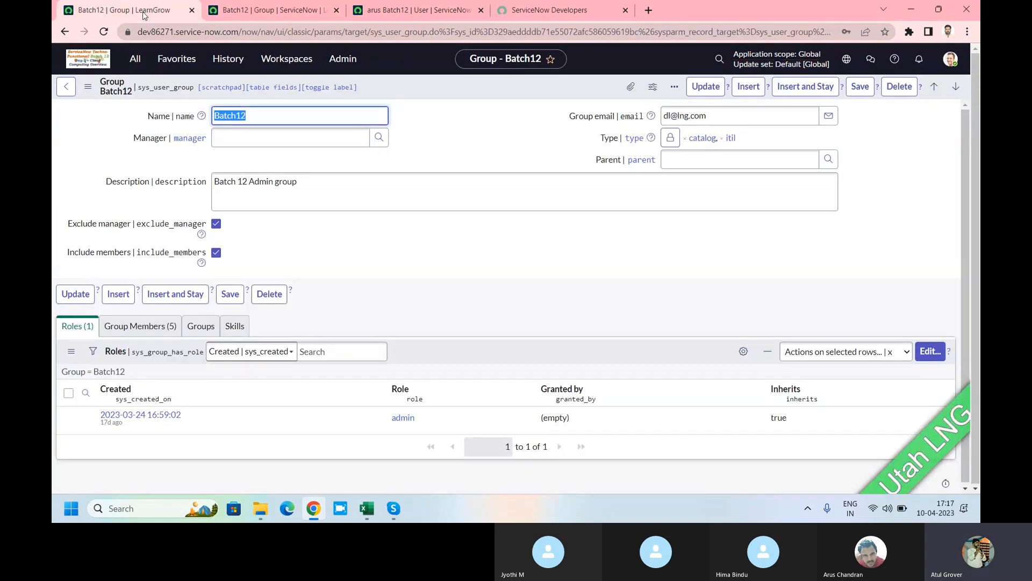
right_click(407, 87)
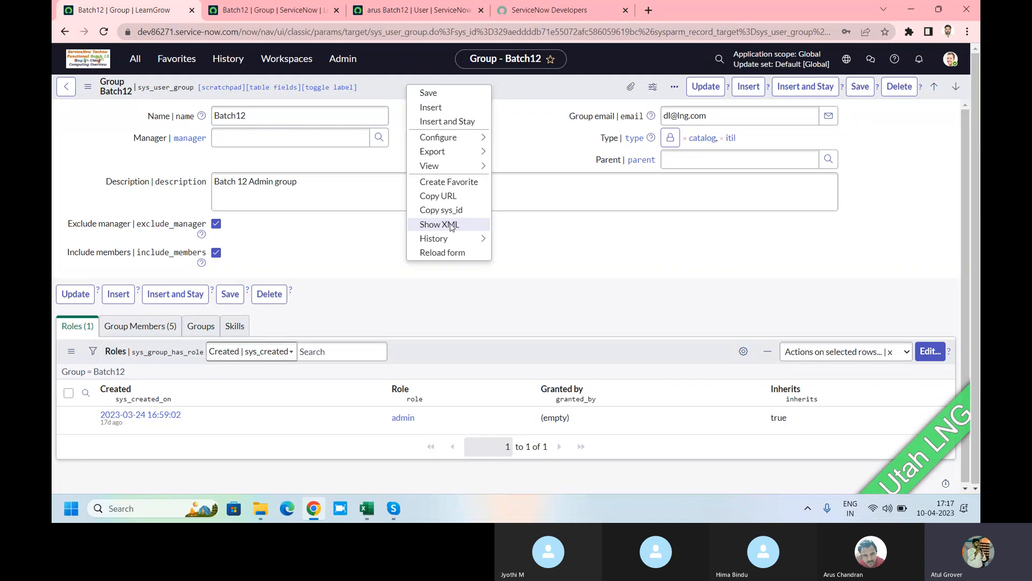
mouse_move(438, 152)
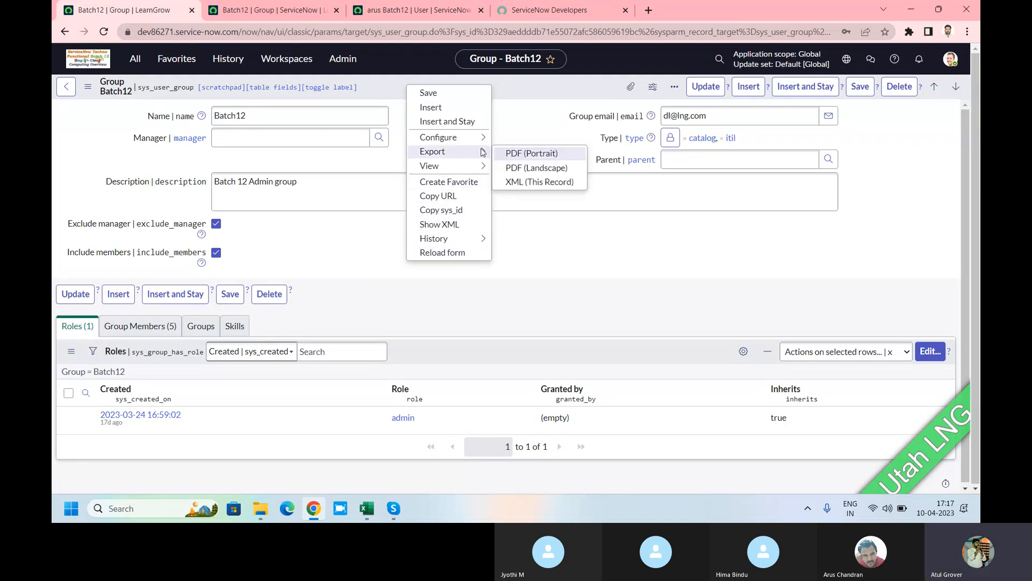
left_click(506, 183)
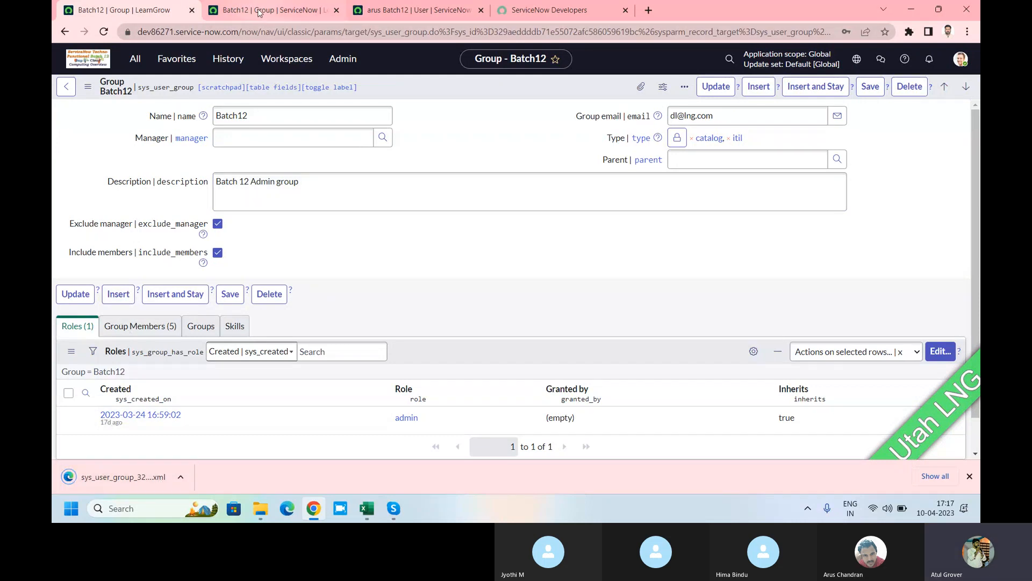
Step: Import the exported group XML file into the target instance's Groups list
left_click(301, 9)
left_click(175, 63)
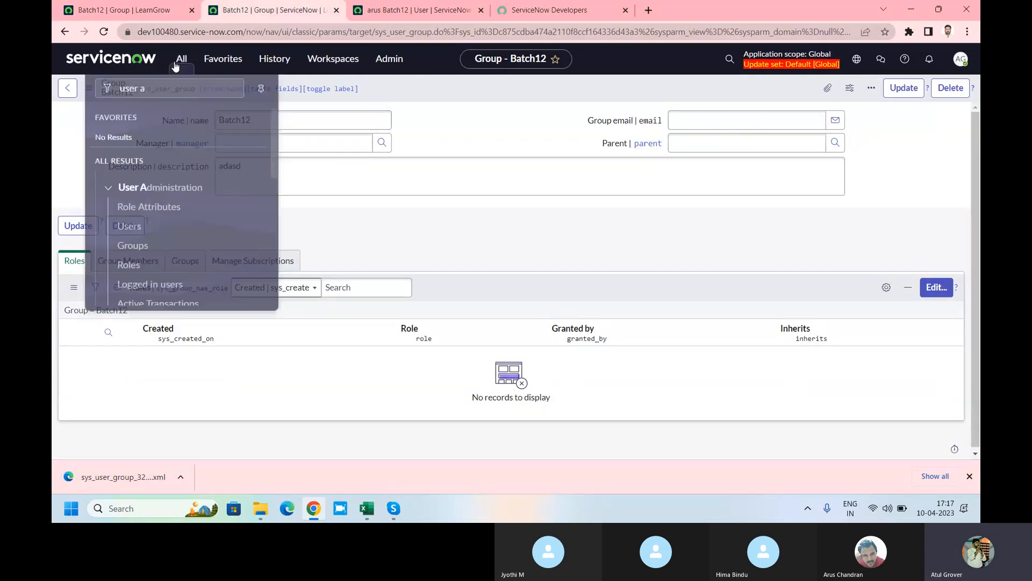
left_click(133, 245)
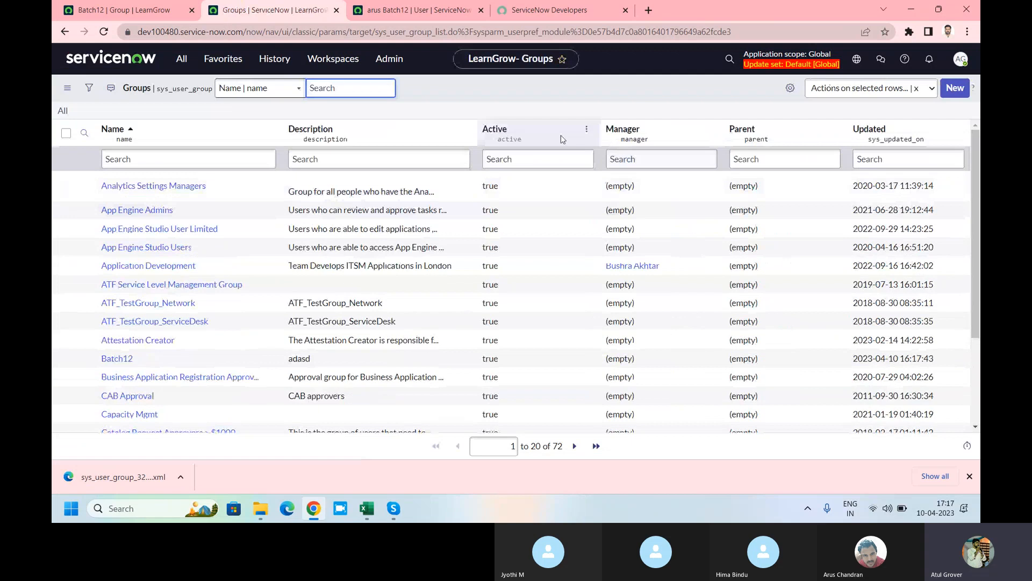
left_click(463, 130)
mouse_move(534, 272)
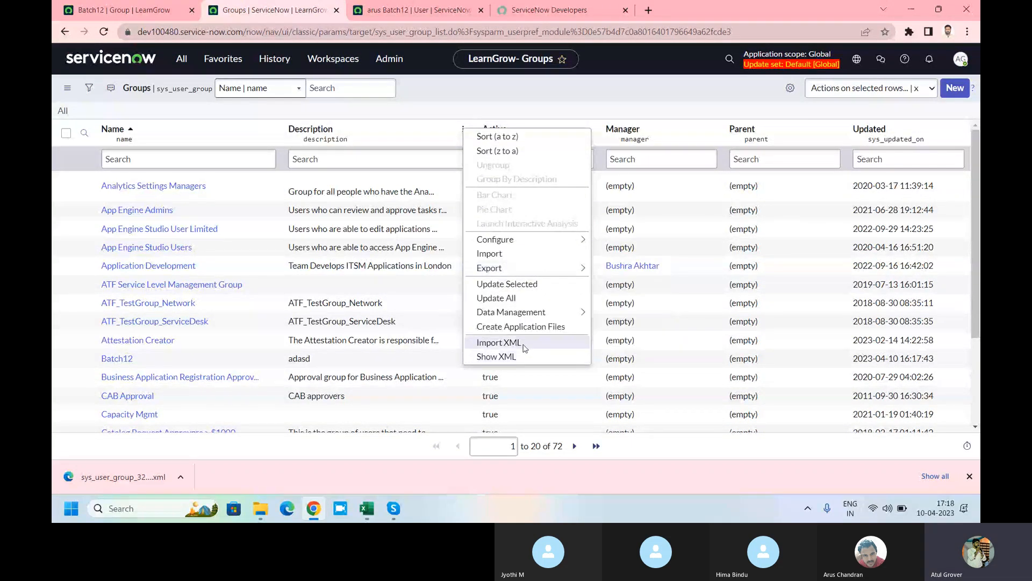
left_click(525, 344)
left_click(395, 158)
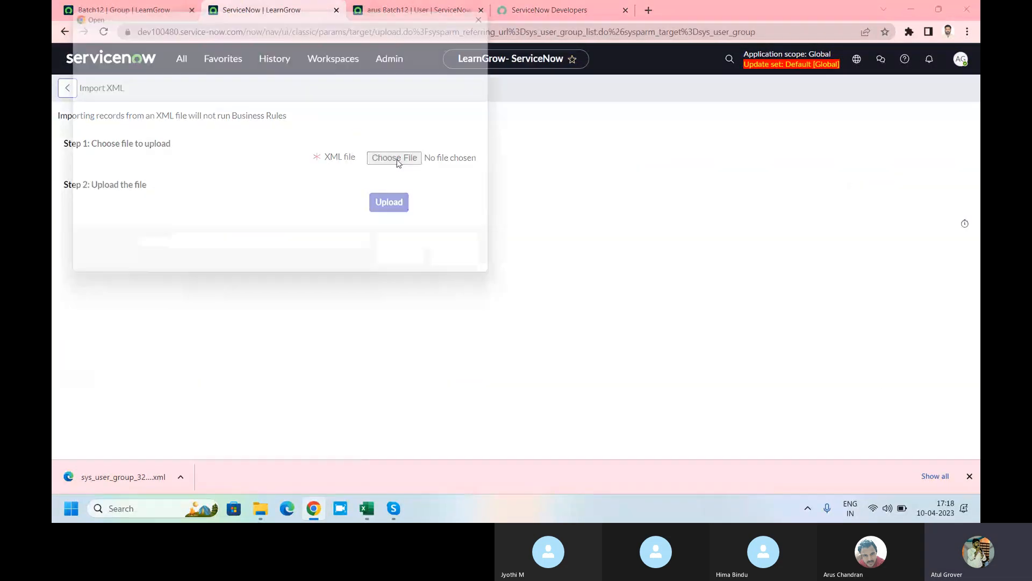
left_click(229, 114)
left_click(411, 272)
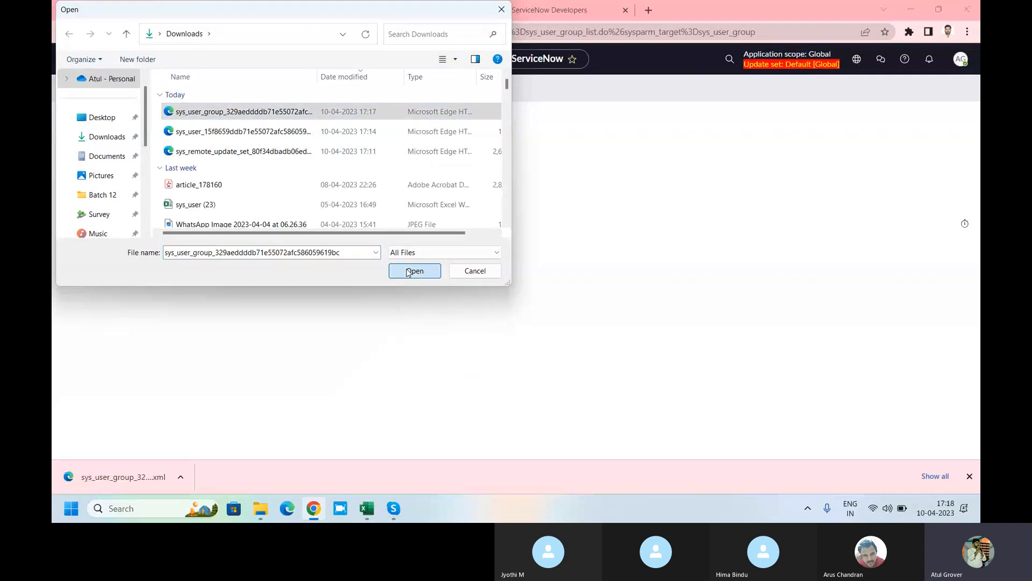
left_click(391, 204)
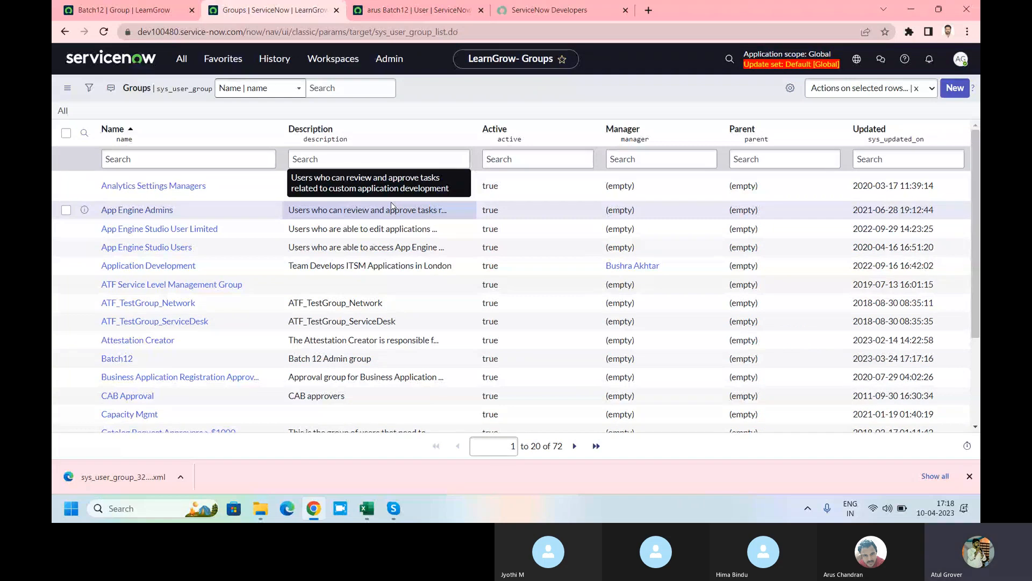
Step: Filter the Groups list by name with *batch12, then broaden it to *batch
left_click(121, 160)
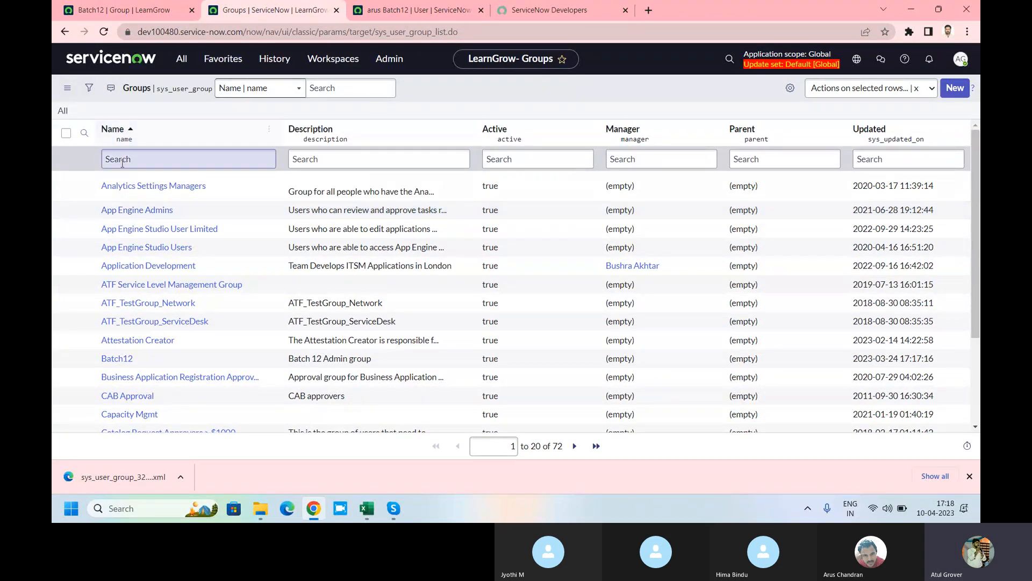
type("*batch12")
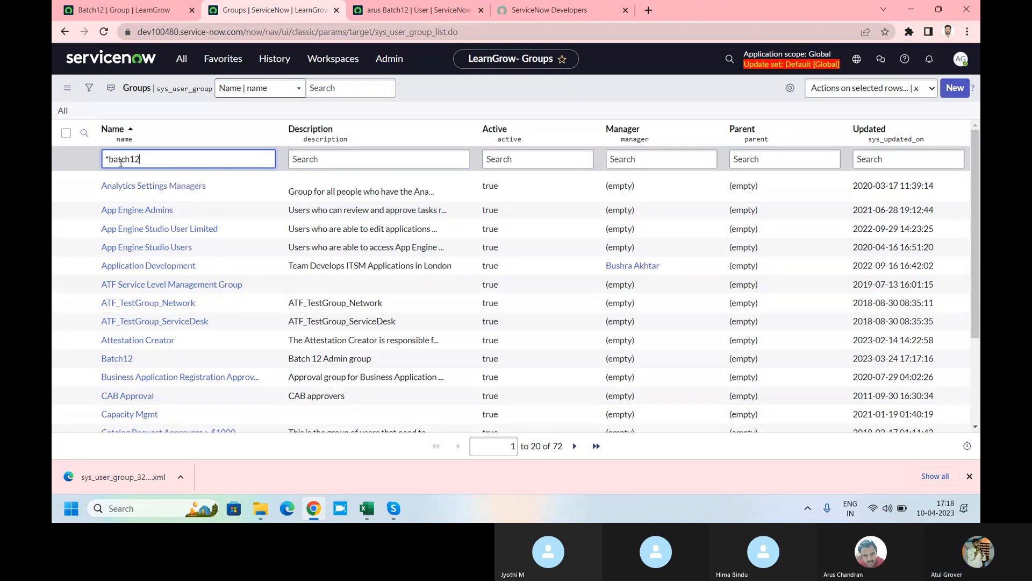
key("Return")
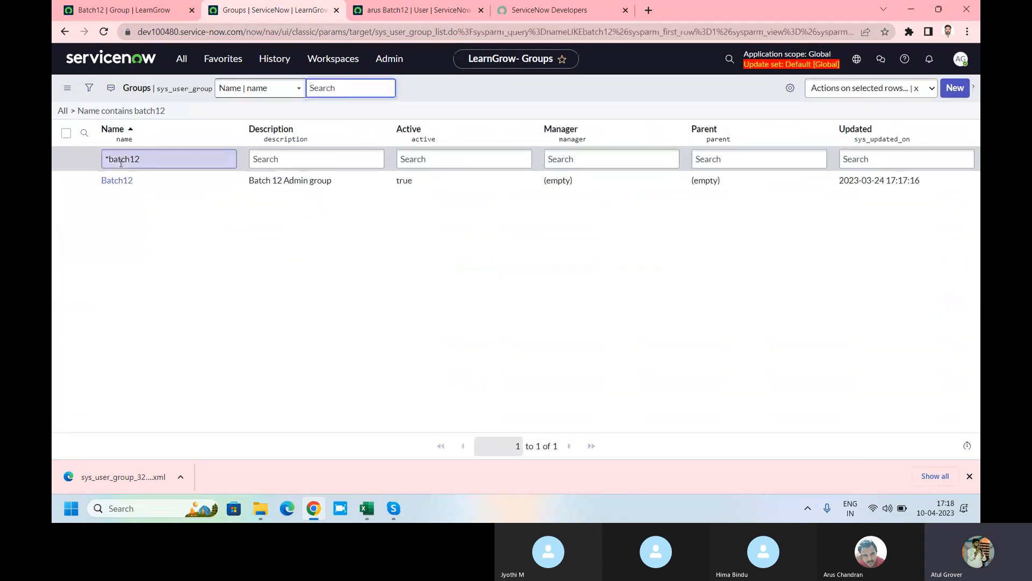
key("BackSpace")
key("BackSpace")
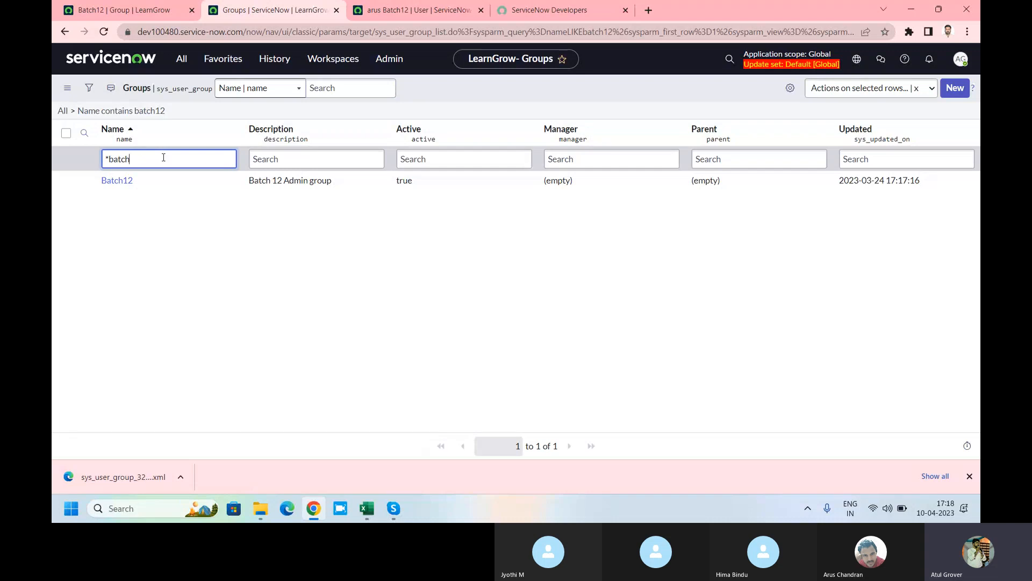
key("Return")
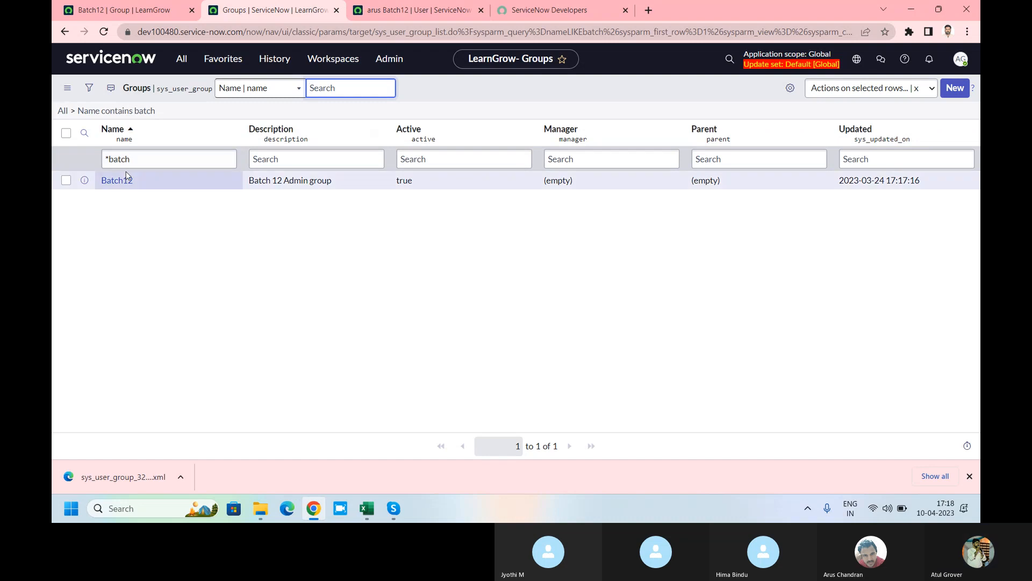
Step: Open the imported Batch12 group and compare it with the source instance's copy
left_click(123, 186)
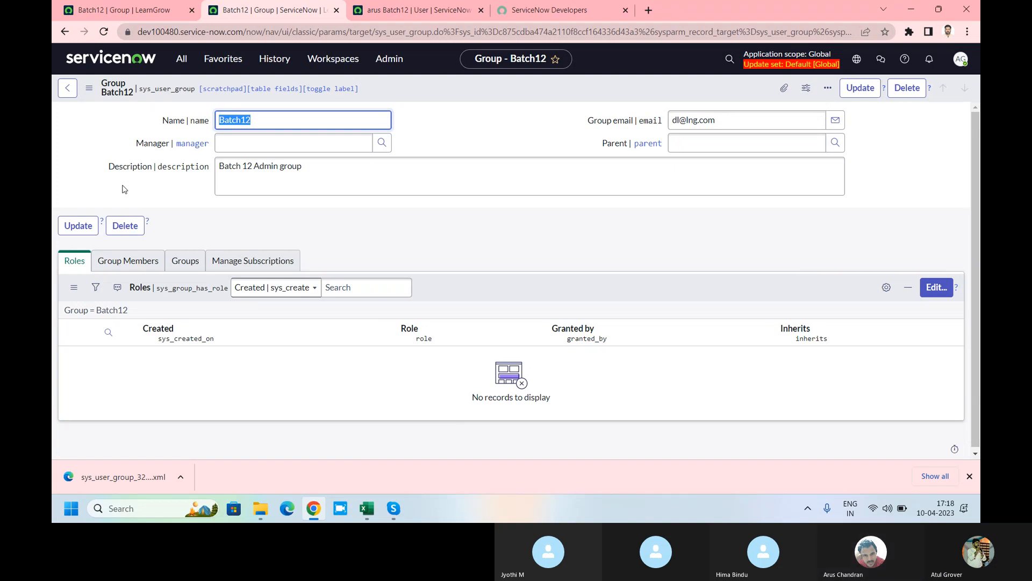
left_click(116, 13)
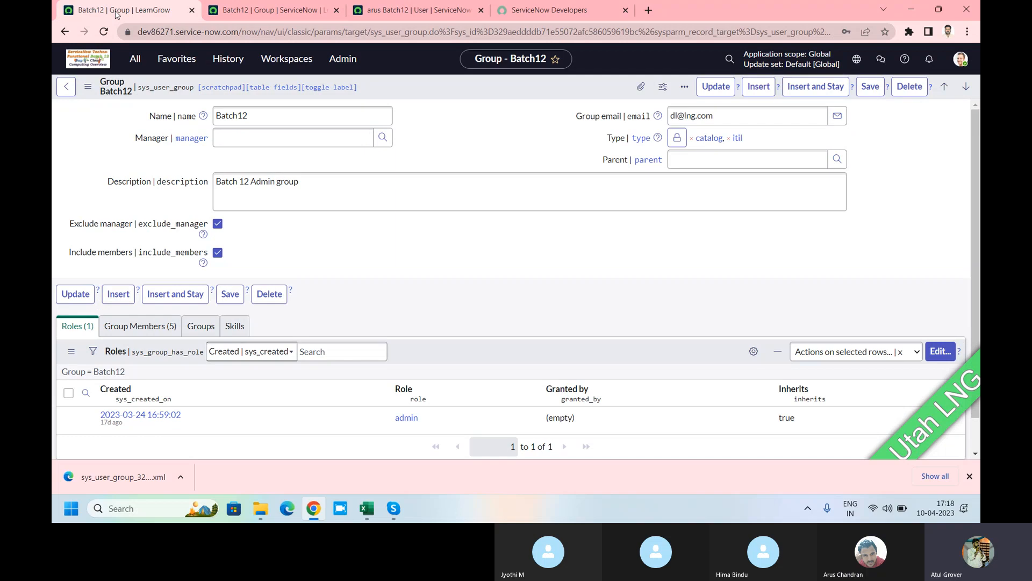
left_click(236, 8)
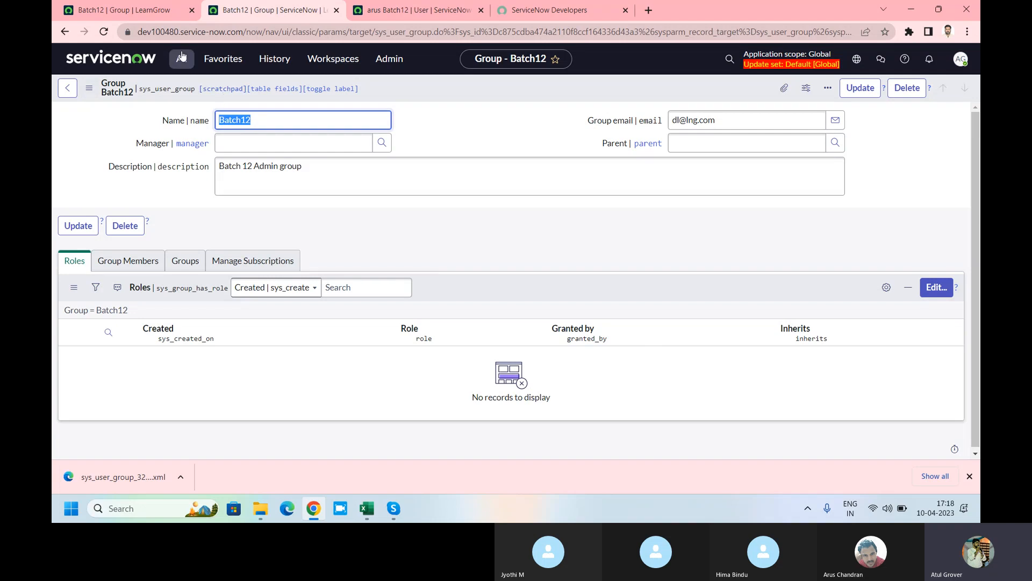
left_click(113, 12)
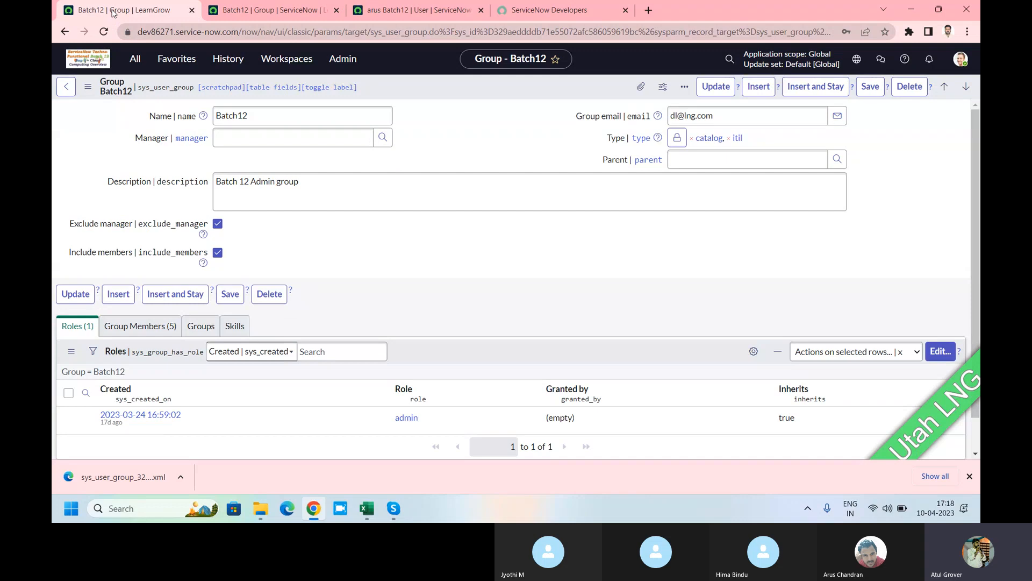
left_click(257, 15)
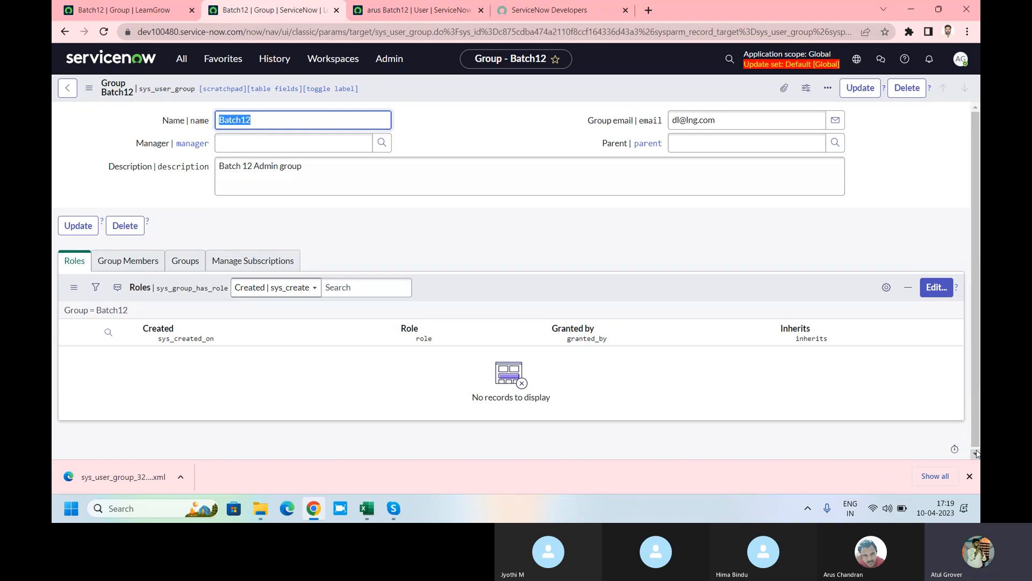
left_click(969, 476)
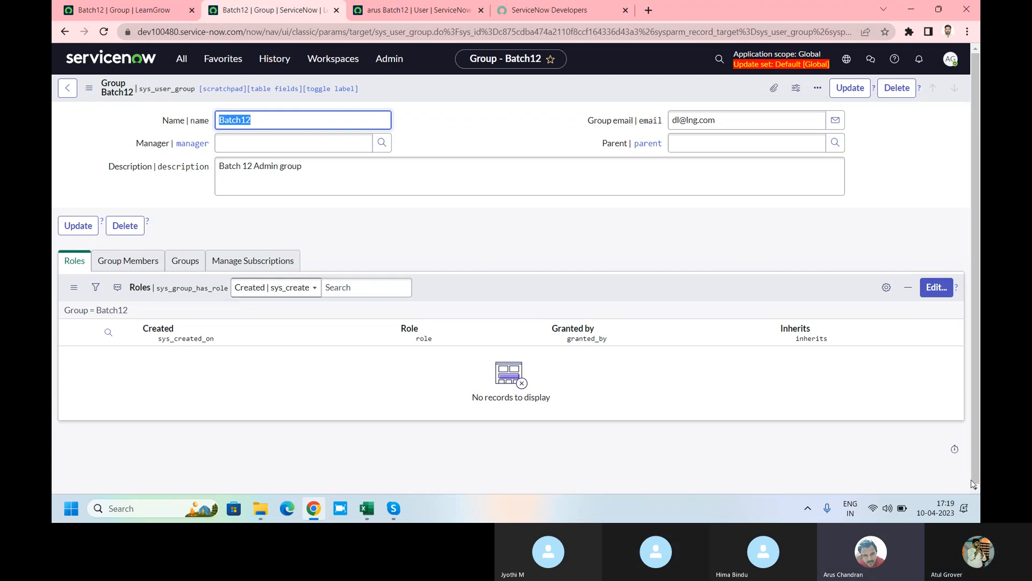
left_click(181, 61)
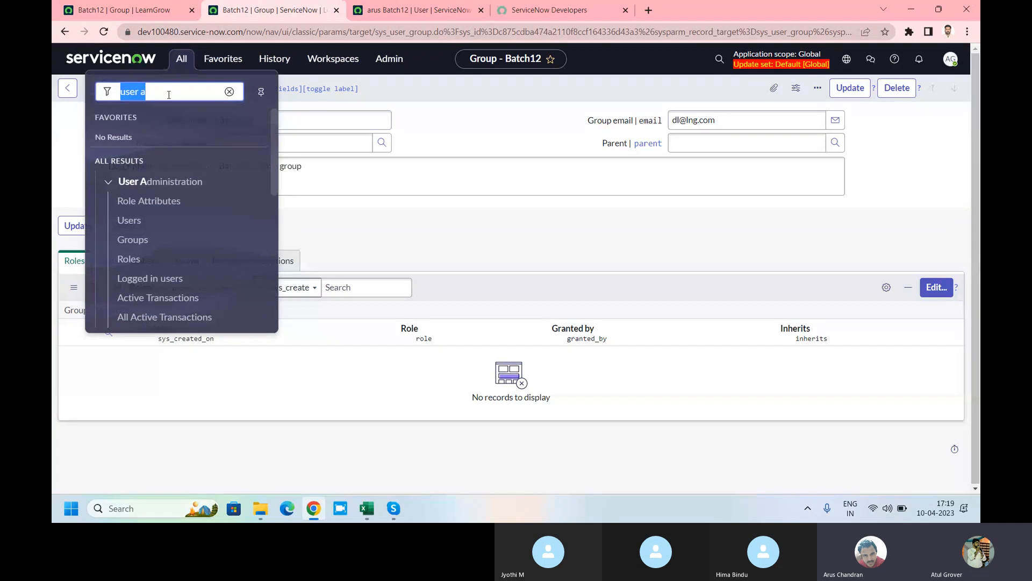
Step: Filter the Groups list by name with *batch, then with batch without the wildcard
left_click(130, 240)
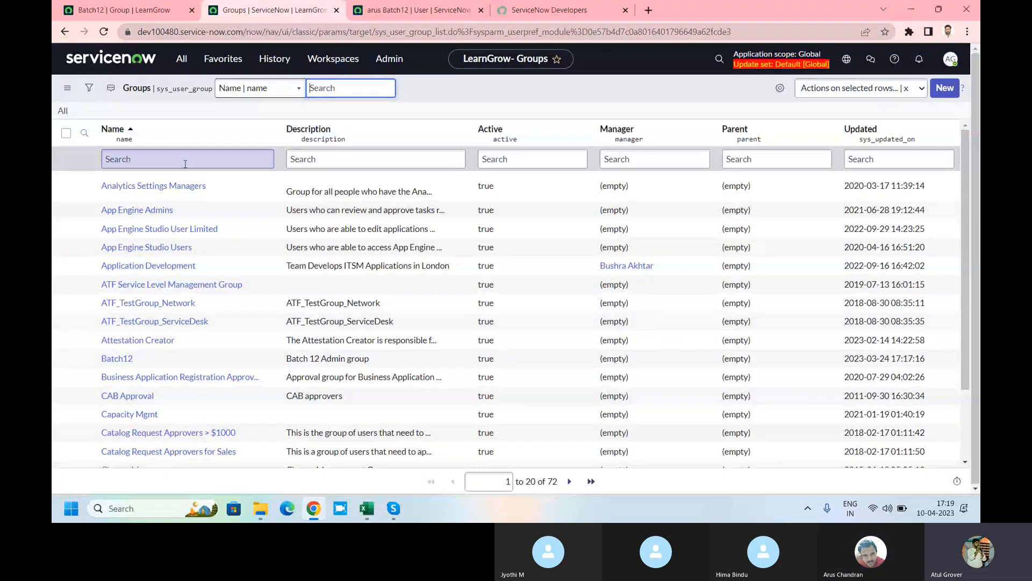
left_click(185, 163)
type("*b")
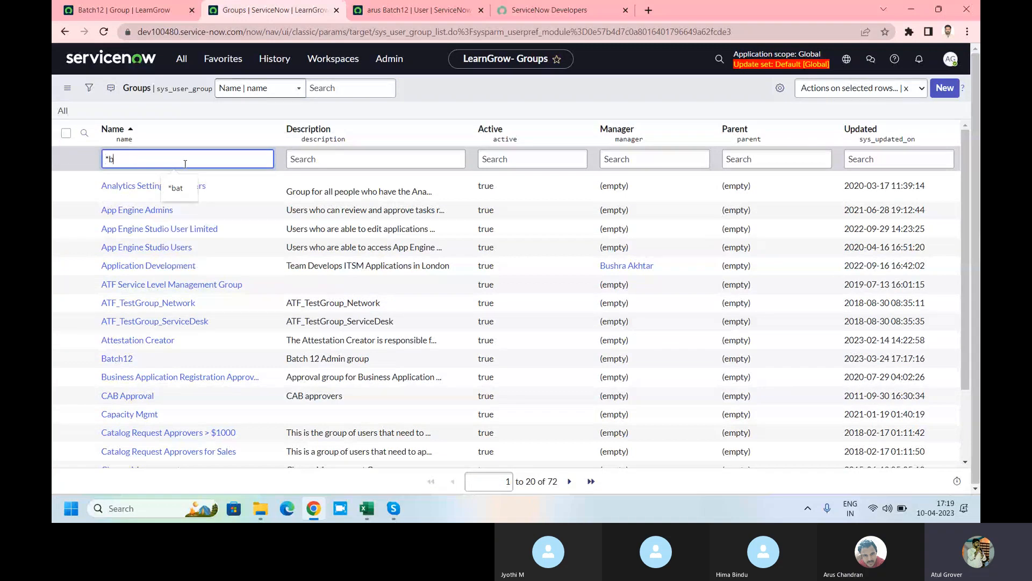
type("tac")
key("BackSpace")
type("atch")
key("Return")
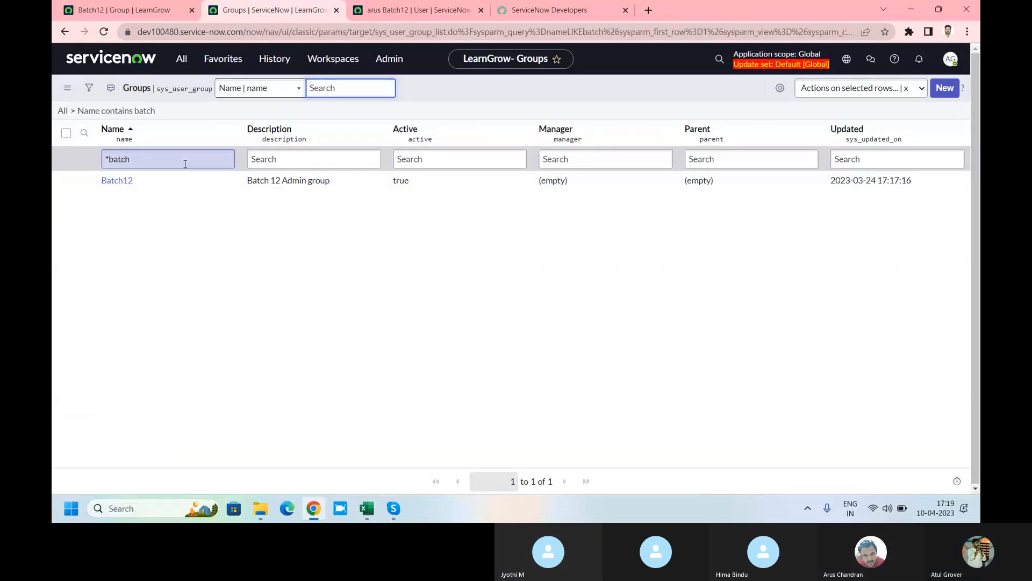
left_click(185, 164)
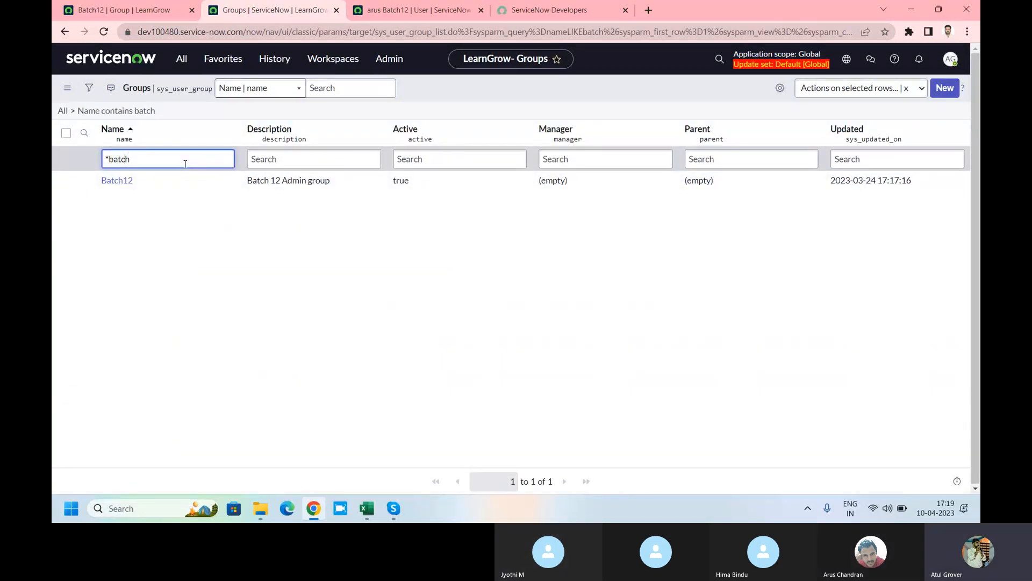
key("BackSpace")
key("Return")
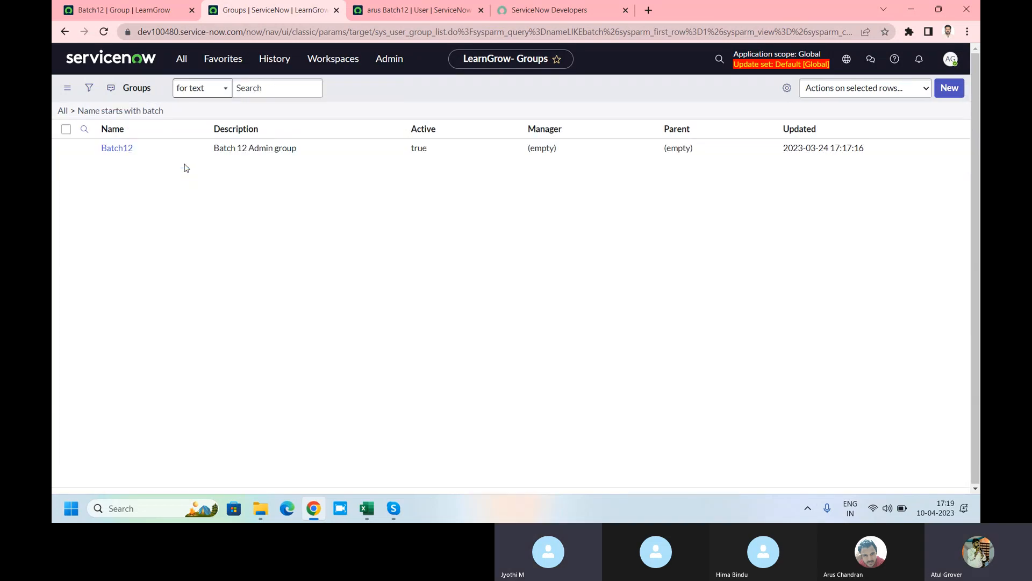
Step: Change the Name filter to *12 so only Batch12 remains
key("BackSpace")
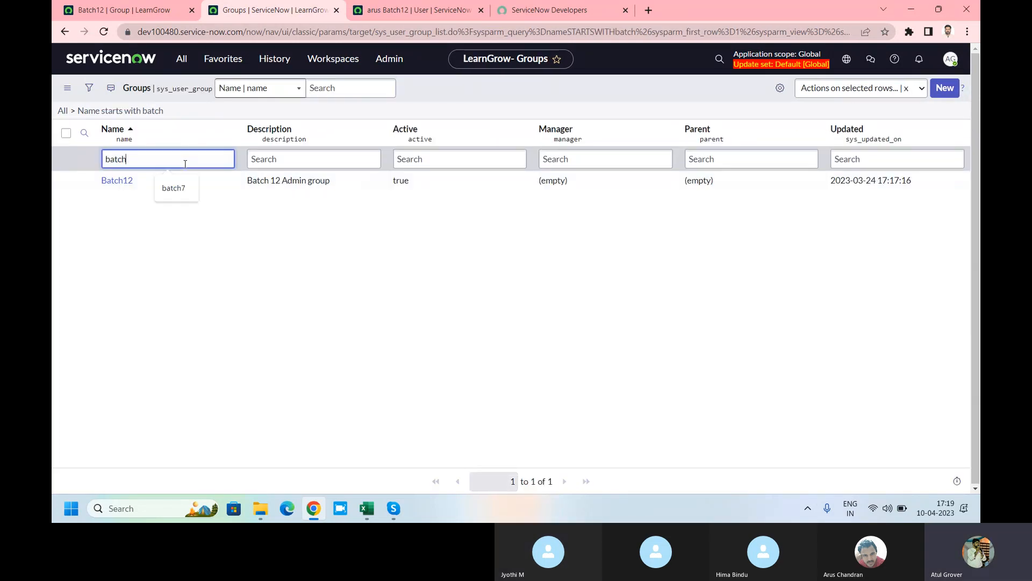
key("BackSpace")
type("*12")
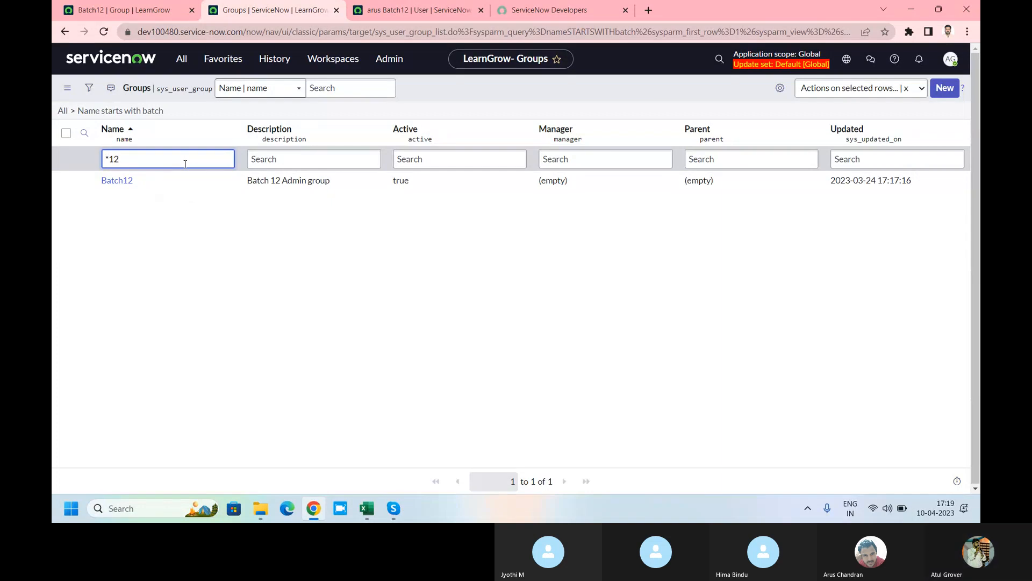
key("Return")
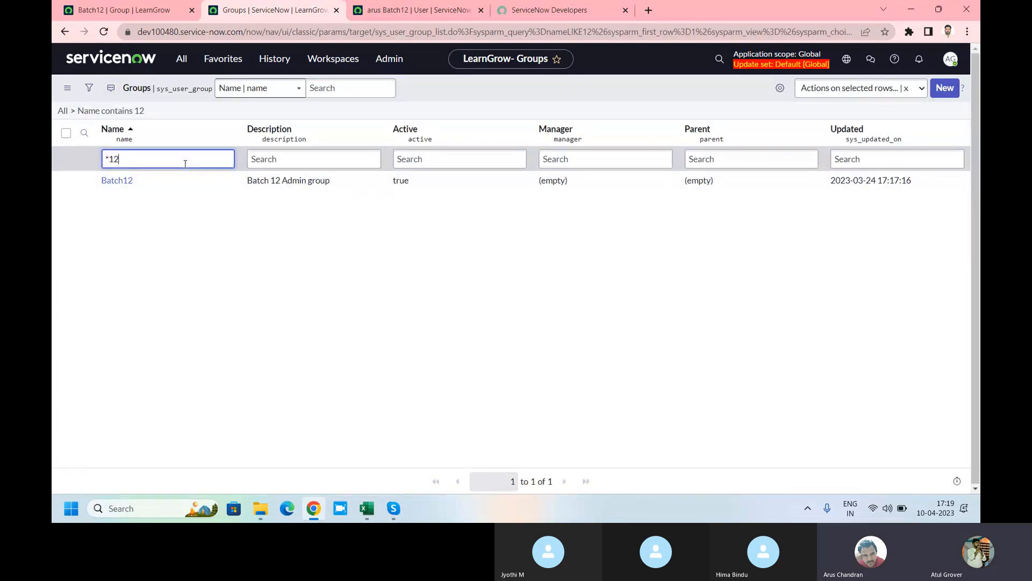
key("BackSpace")
key("BackSpace")
key("BackSpace")
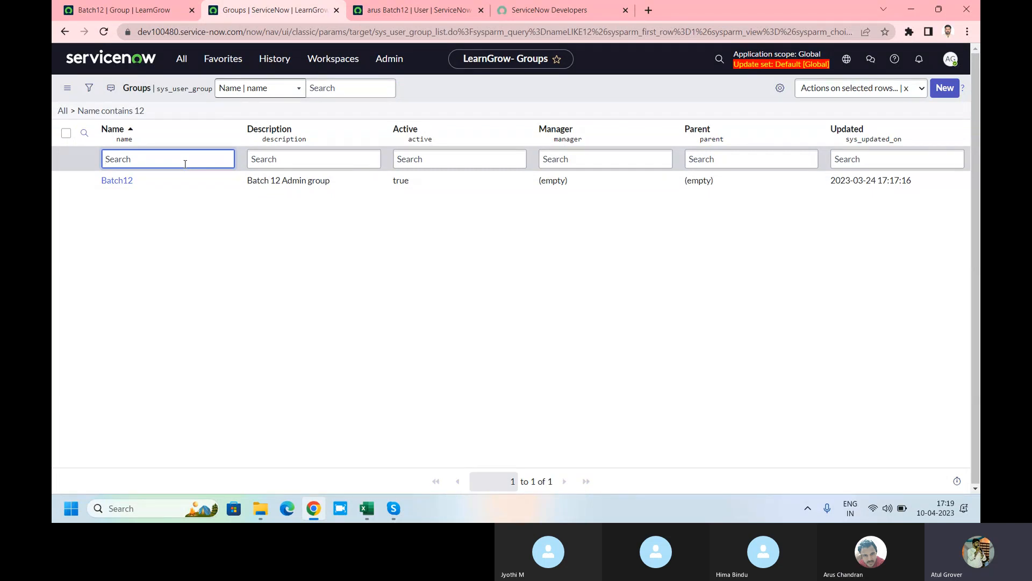
Step: Compare the Batch12 group across both instances, then search Windows for 'note'
left_click(119, 182)
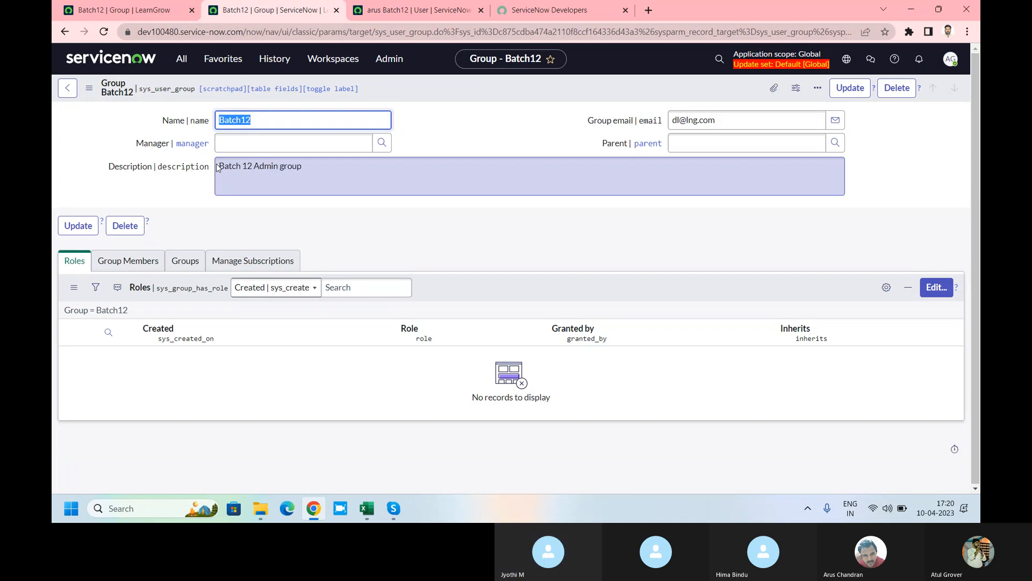
left_click(278, 124)
left_click_drag(313, 166, 197, 179)
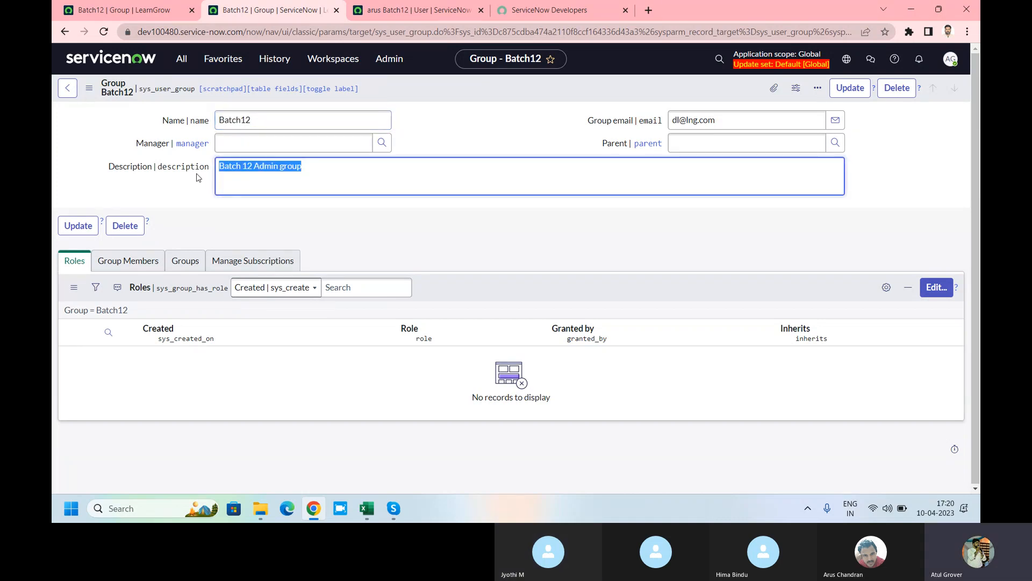
left_click(145, 13)
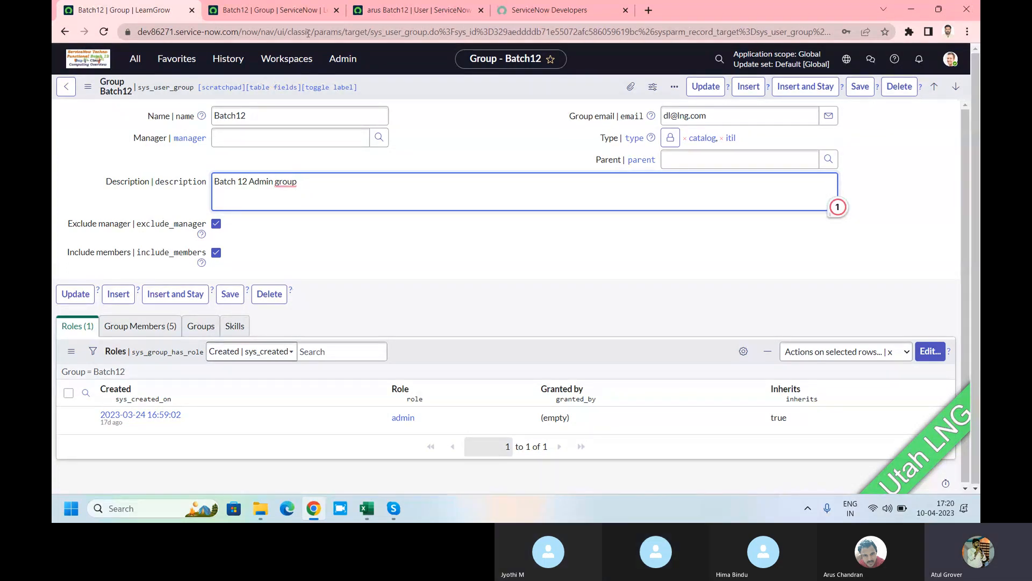
left_click(291, 16)
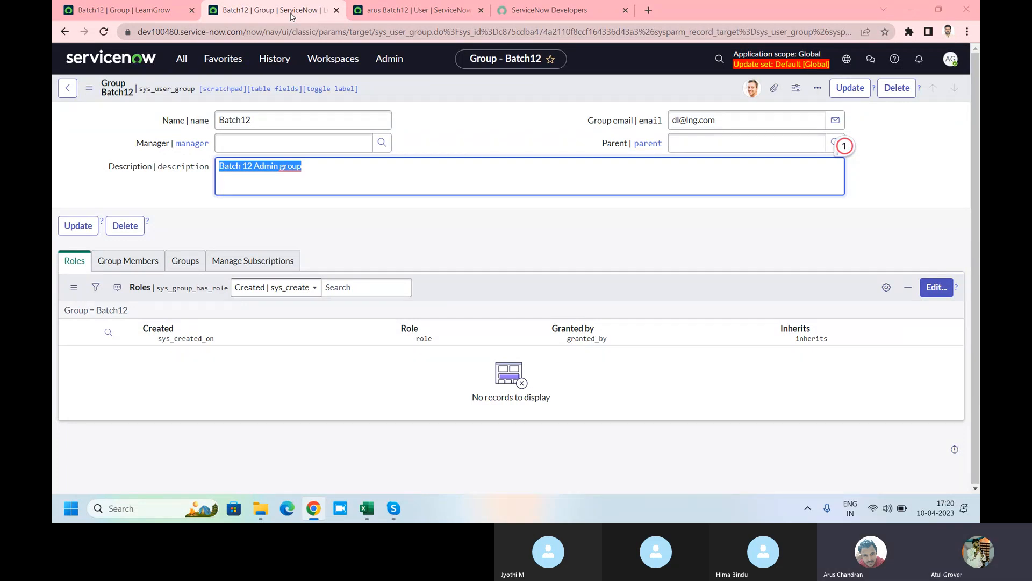
key("ctrl+alt+c")
type("note")
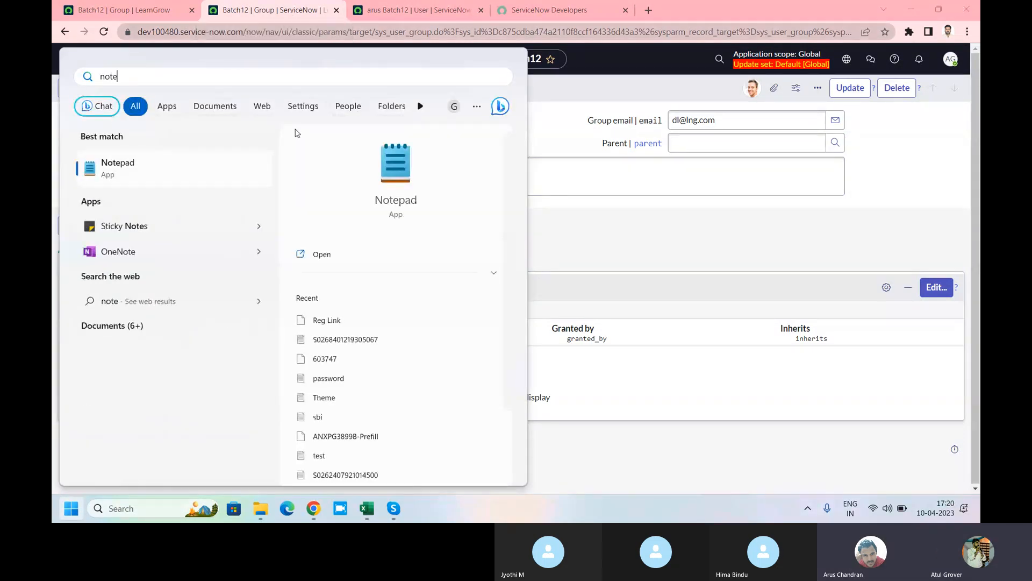
Step: Launch Notepad and move its window beside the Batch12 group form
left_click(403, 180)
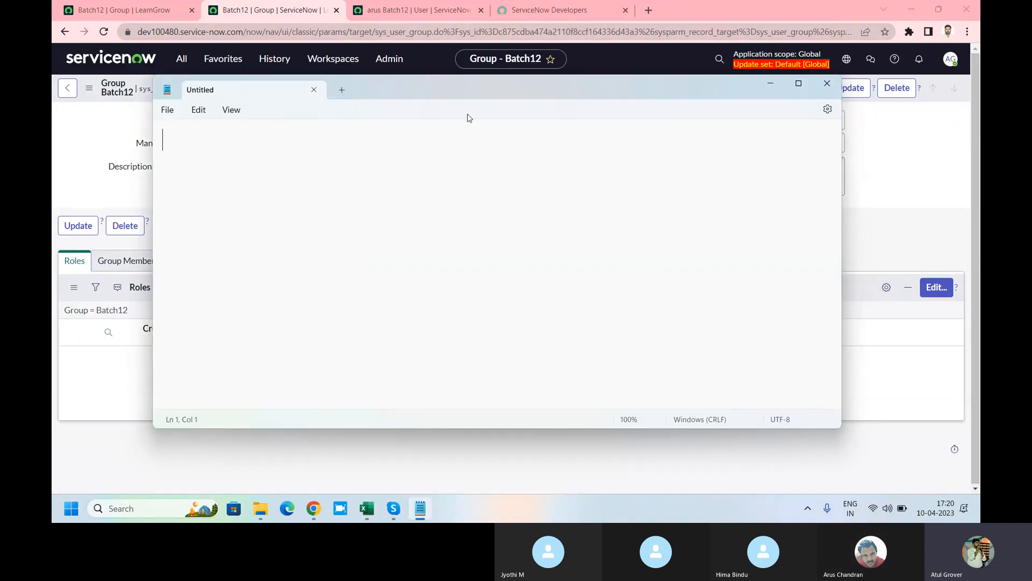
left_click_drag(467, 87, 563, 172)
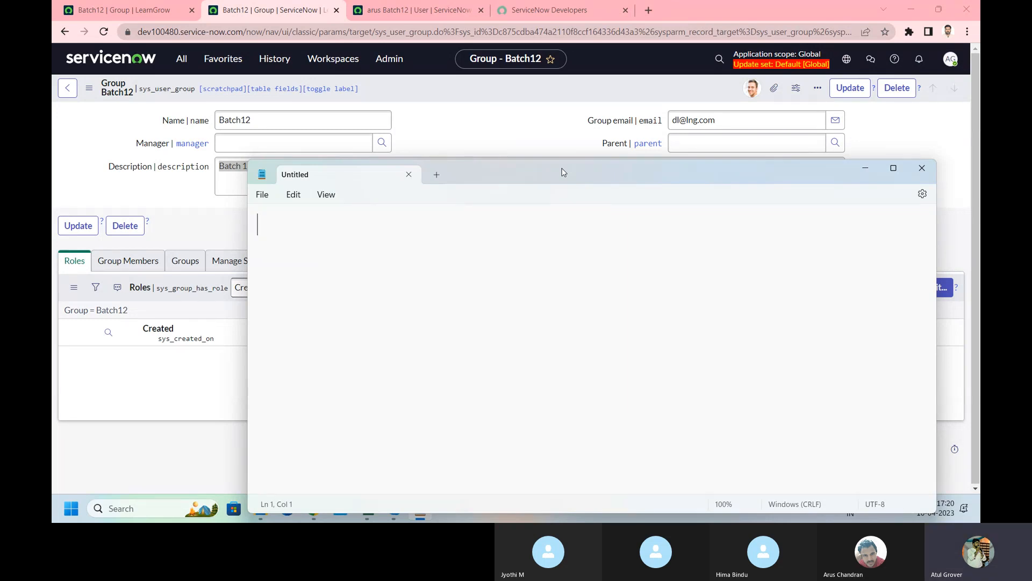
Step: Type the instance names Dev86271 and Dev100480 on separate lines
type("Dev86271")
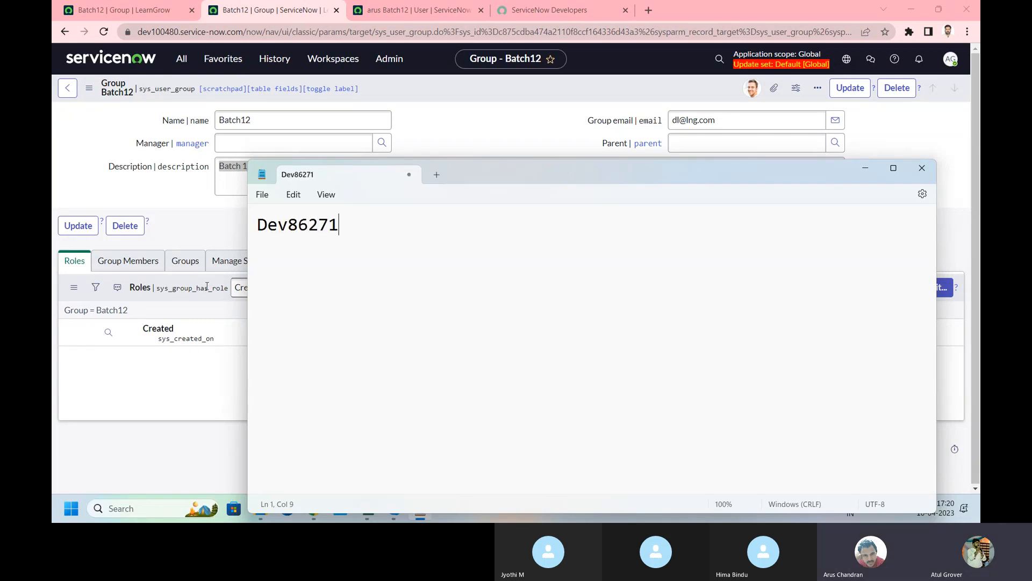
key("Return")
type("Dev")
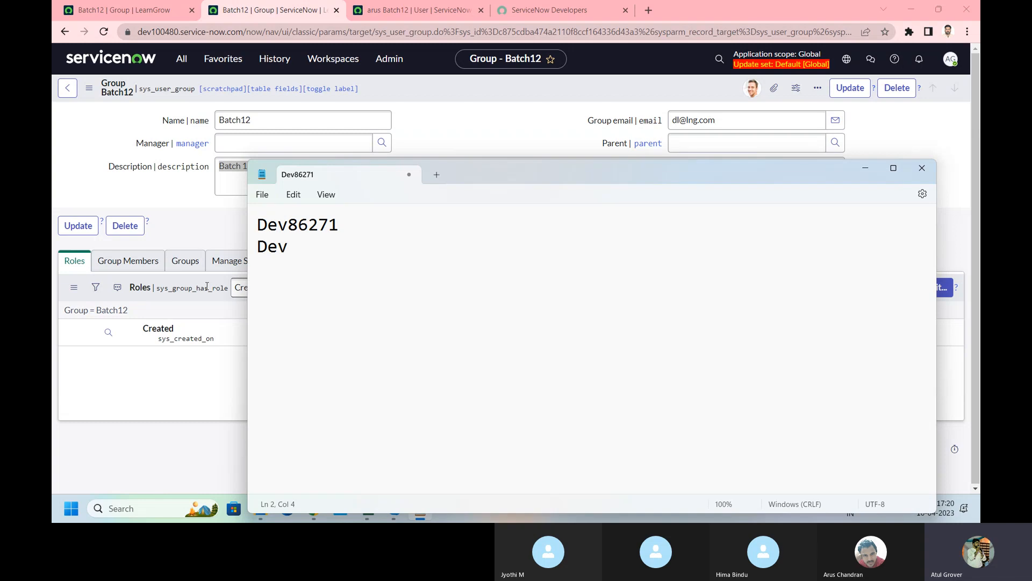
type("100420")
key("BackSpace")
key("BackSpace")
type("80")
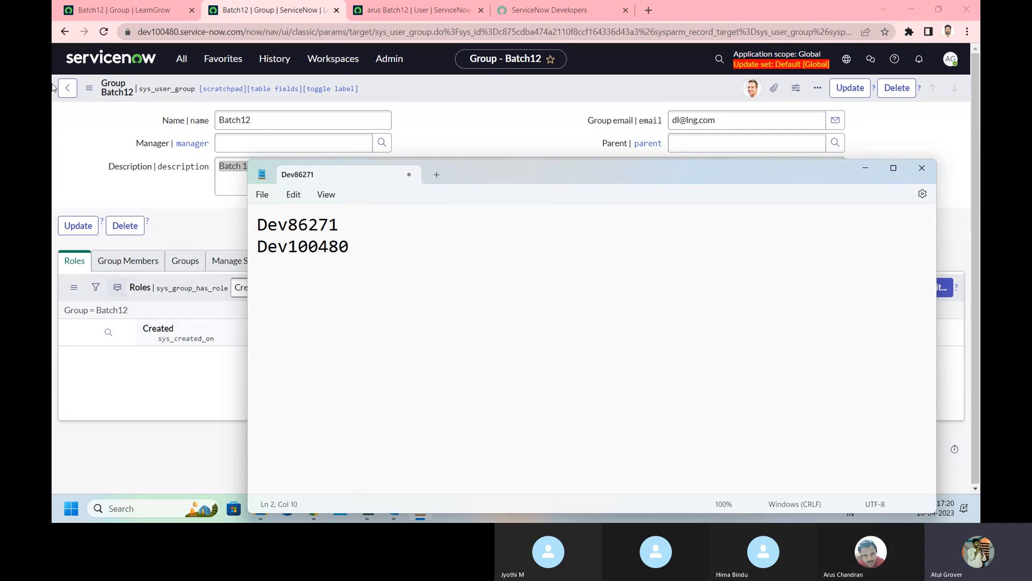
Step: Copy the first instance's Batch12 sys_id and paste it after '--' on line 1
left_click(98, 11)
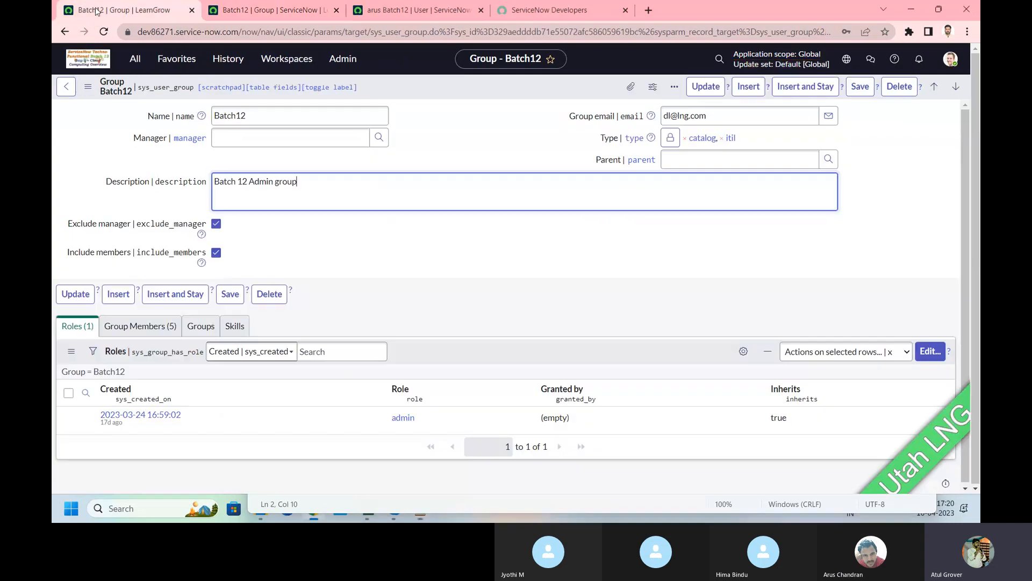
right_click(430, 89)
left_click(480, 214)
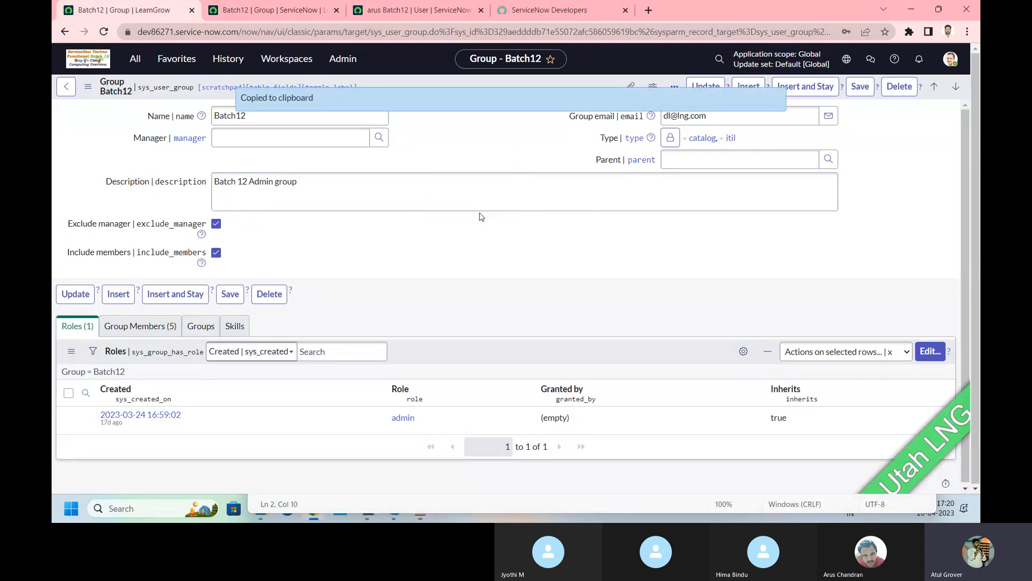
key("alt+Tab")
left_click(480, 214)
type("--")
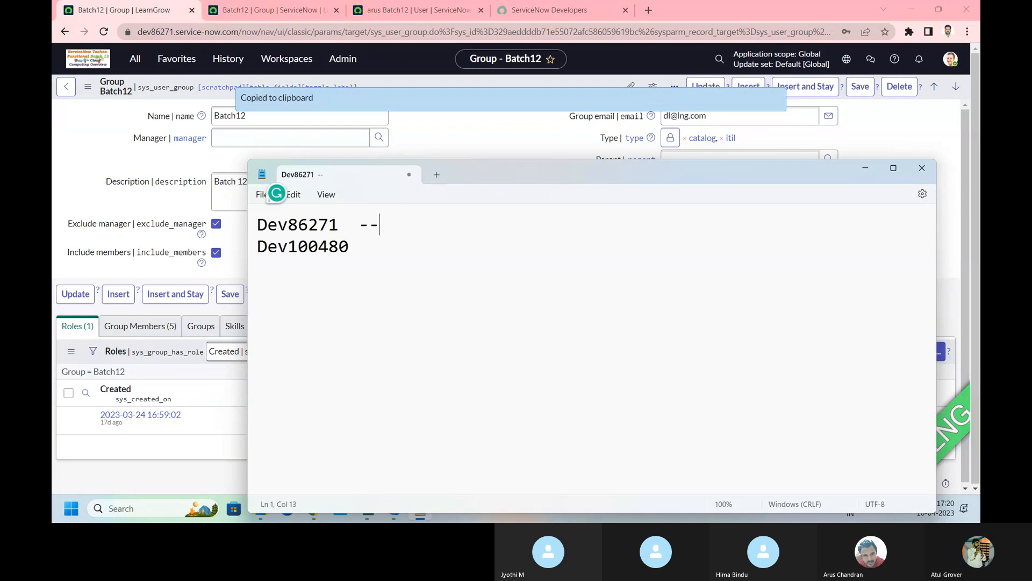
key("ctrl+v")
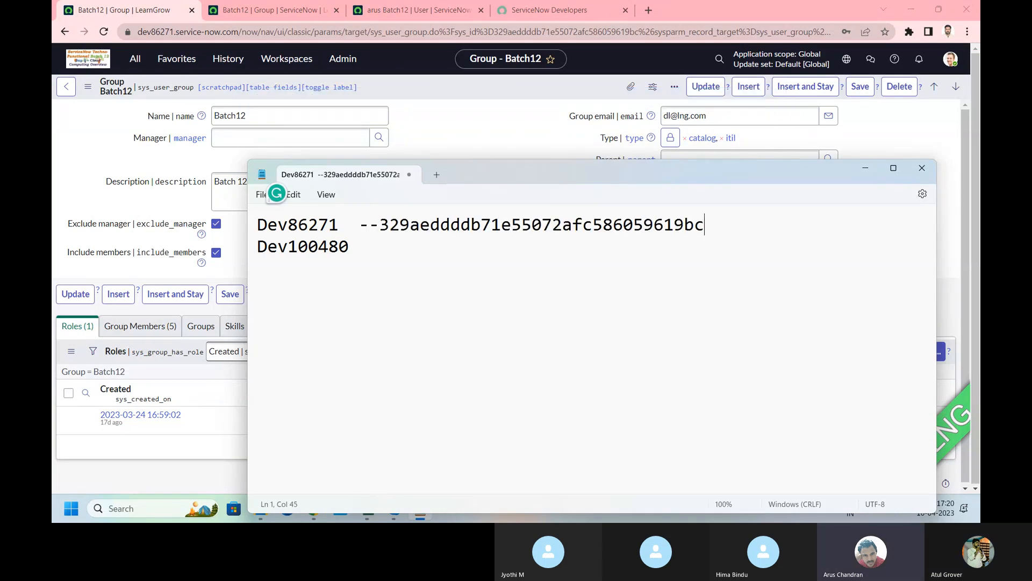
Step: Copy the second instance's Batch12 sys_id and paste it after '--' on line 2
left_click(289, 9)
right_click(425, 86)
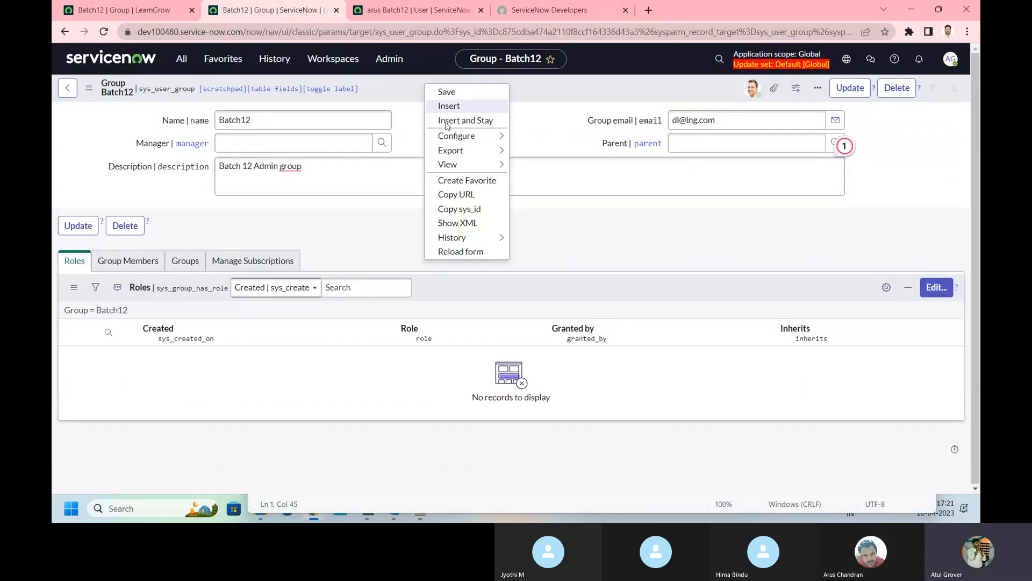
left_click(460, 209)
key("alt+Tab")
left_click(410, 246)
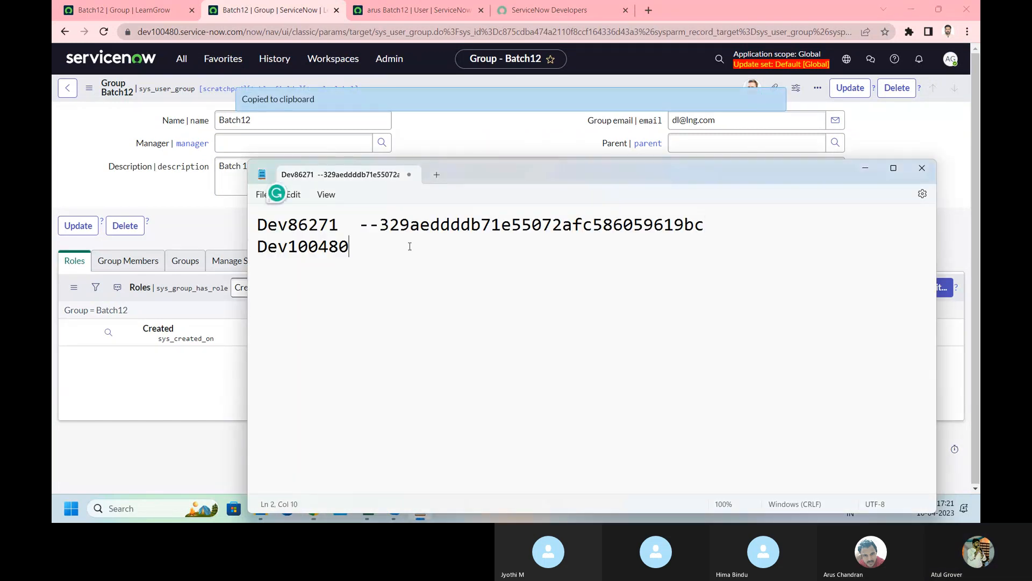
type("--")
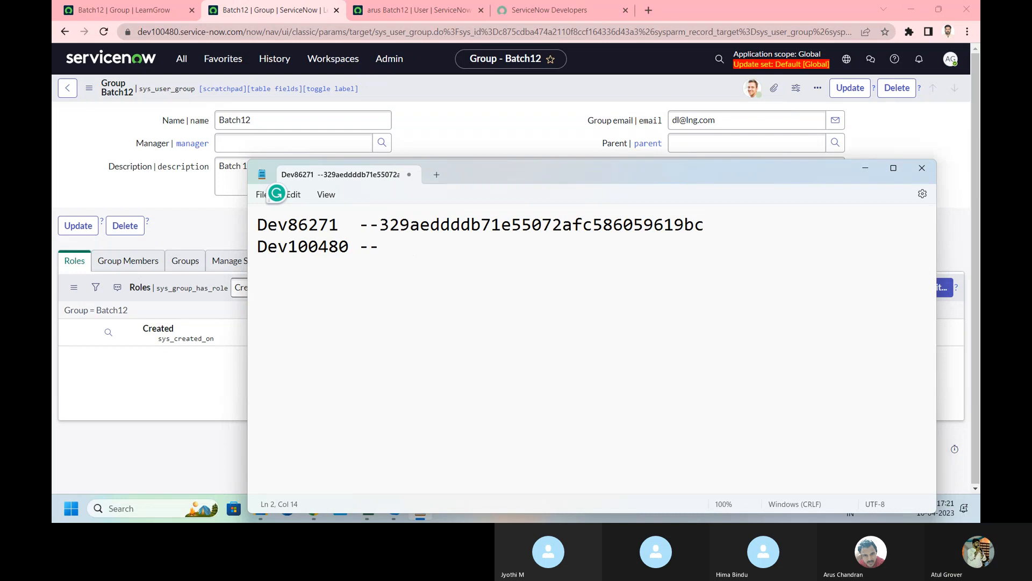
key("ctrl+v")
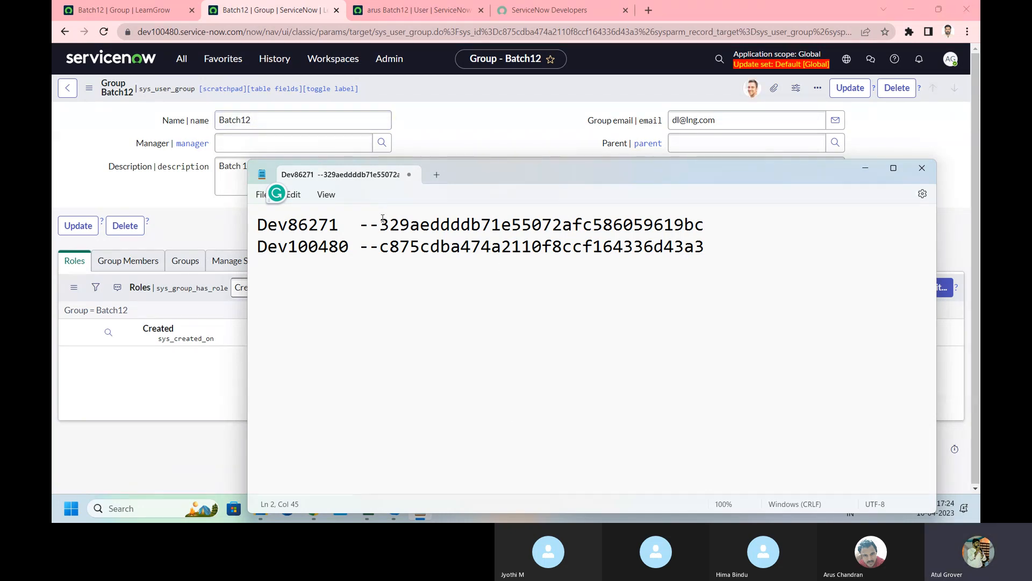
Step: Highlight the sys_ids and instance names in the notes, then bring ServiceNow to the front
left_click_drag(381, 221, 704, 252)
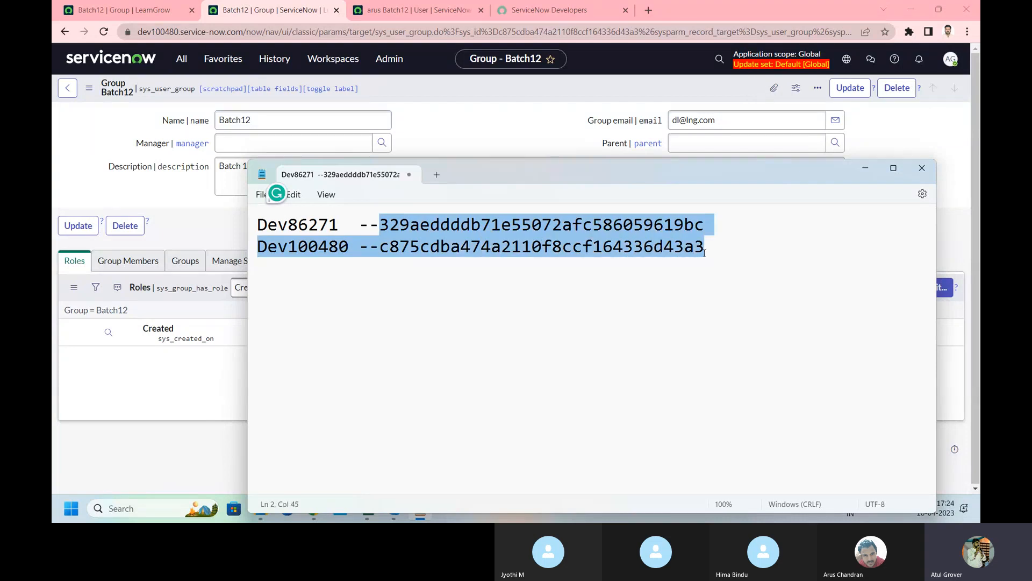
left_click(413, 272)
left_click(356, 246)
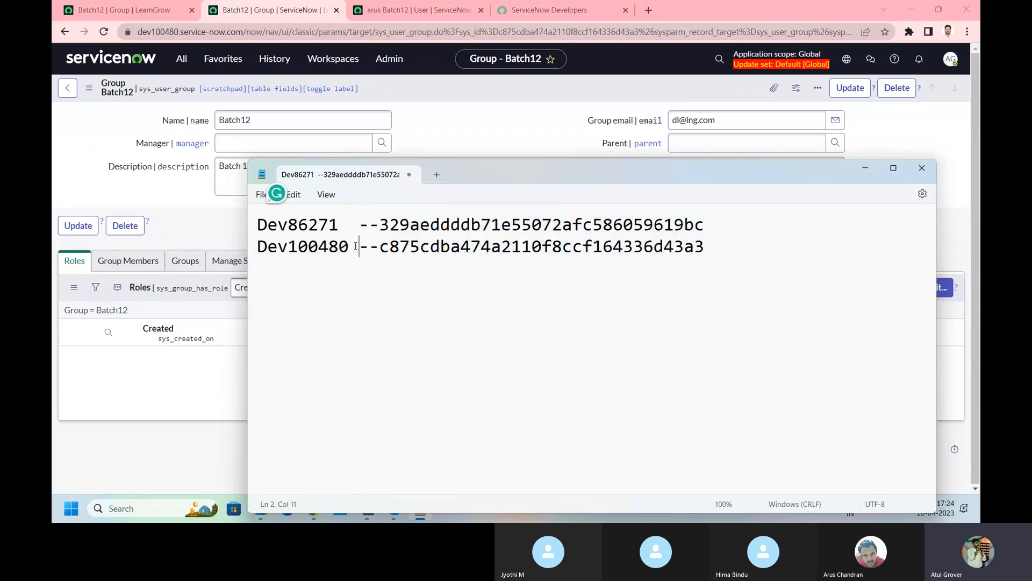
left_click_drag(355, 246, 257, 247)
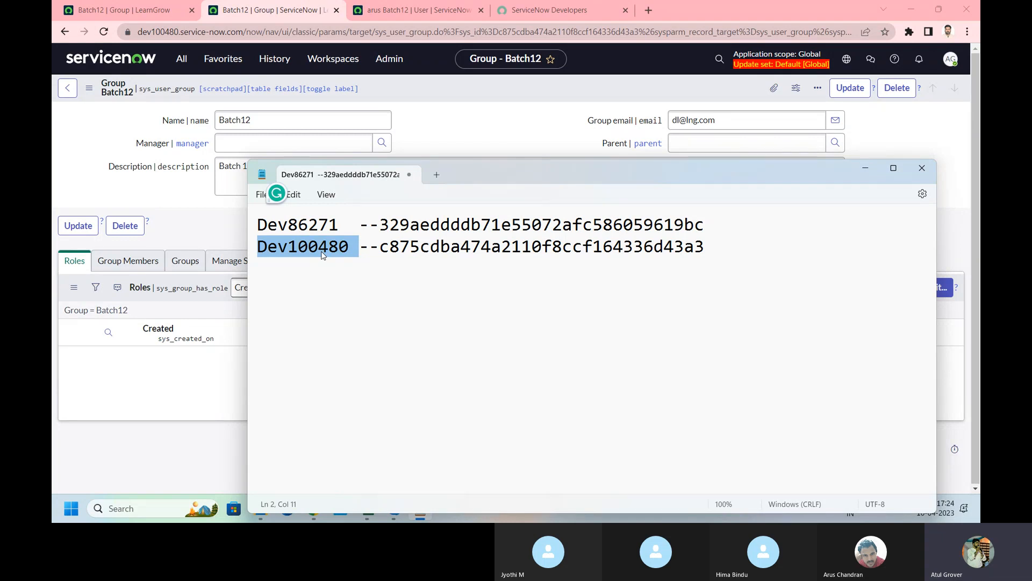
left_click_drag(338, 225, 249, 229)
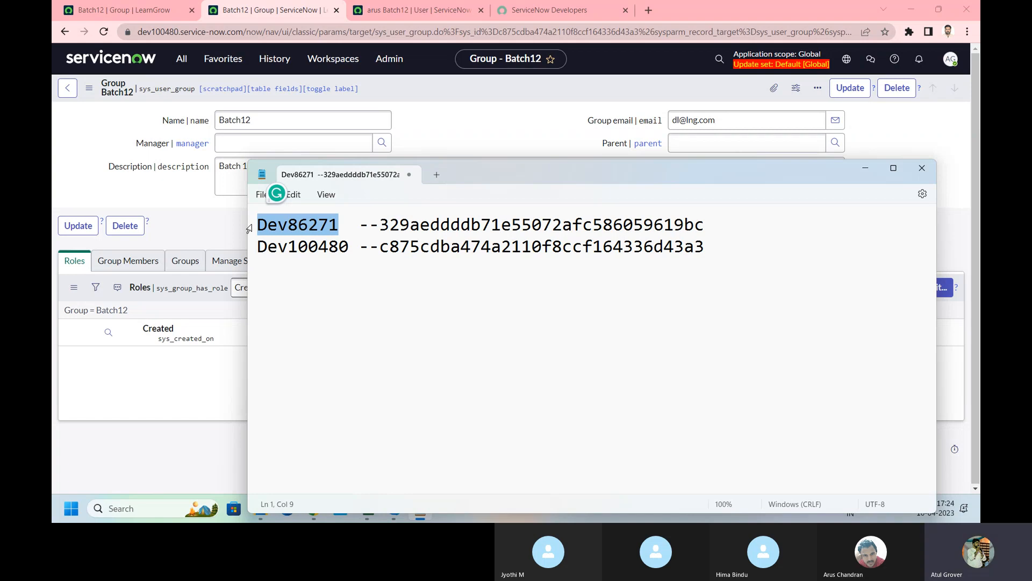
left_click(384, 222)
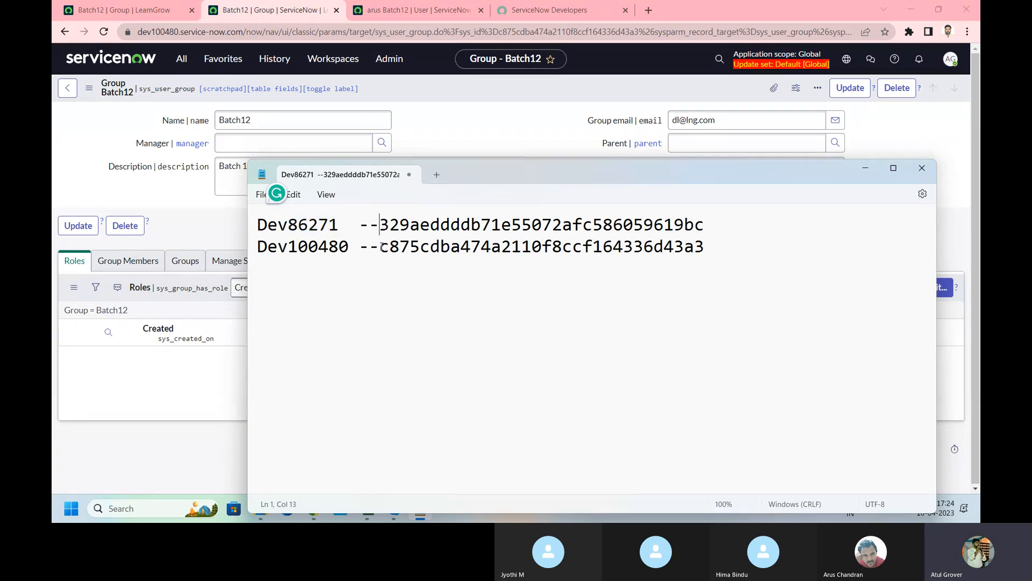
left_click(380, 247)
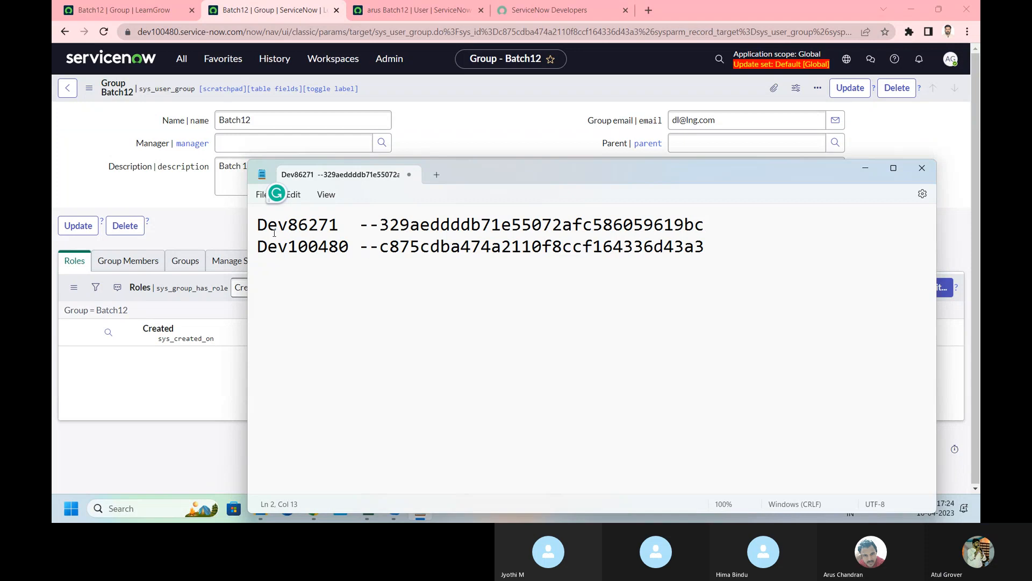
left_click(175, 60)
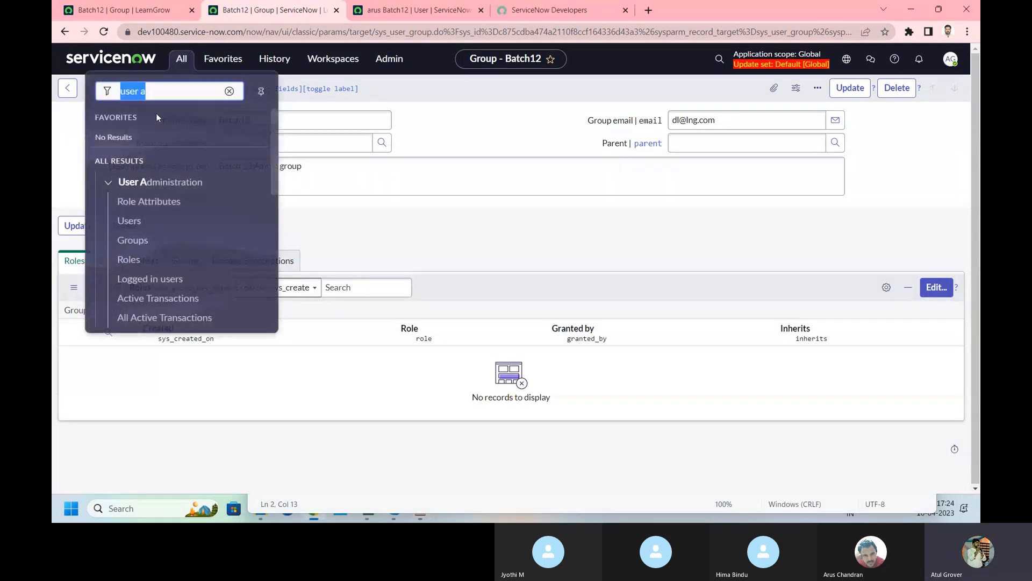
Step: Upload the sys_user (23).xlsx template for import into the User table
left_click(135, 225)
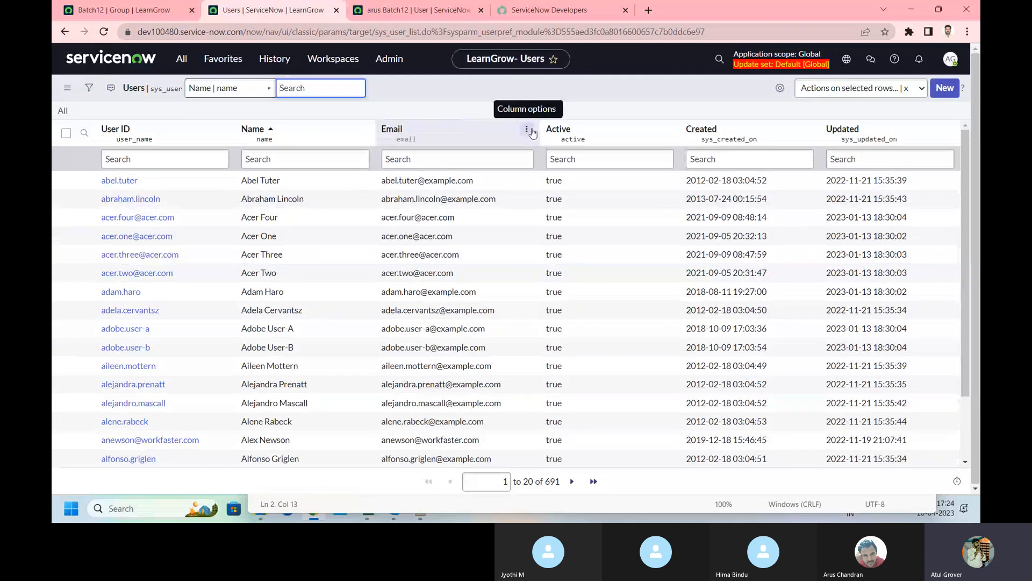
left_click(527, 130)
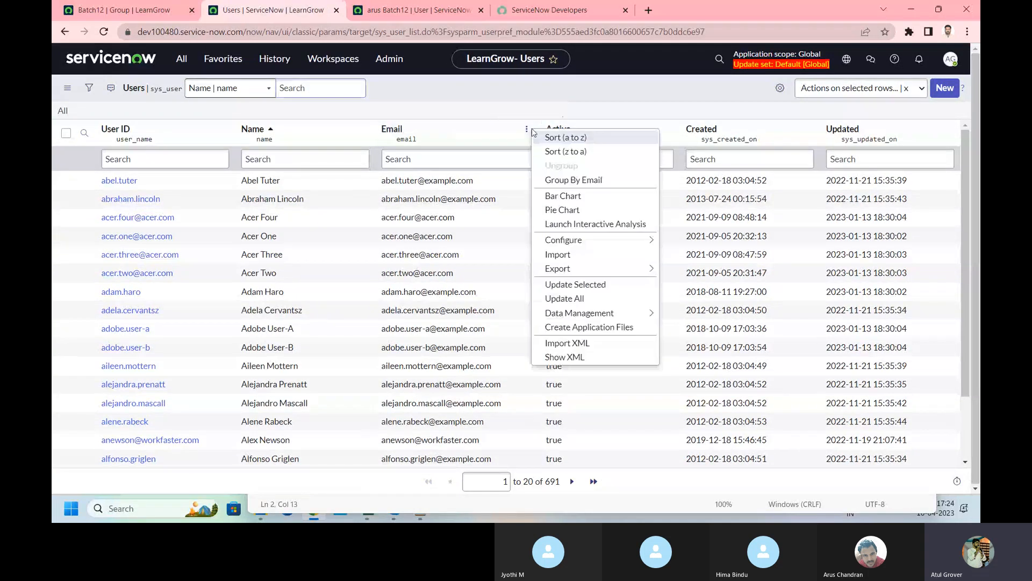
left_click(558, 254)
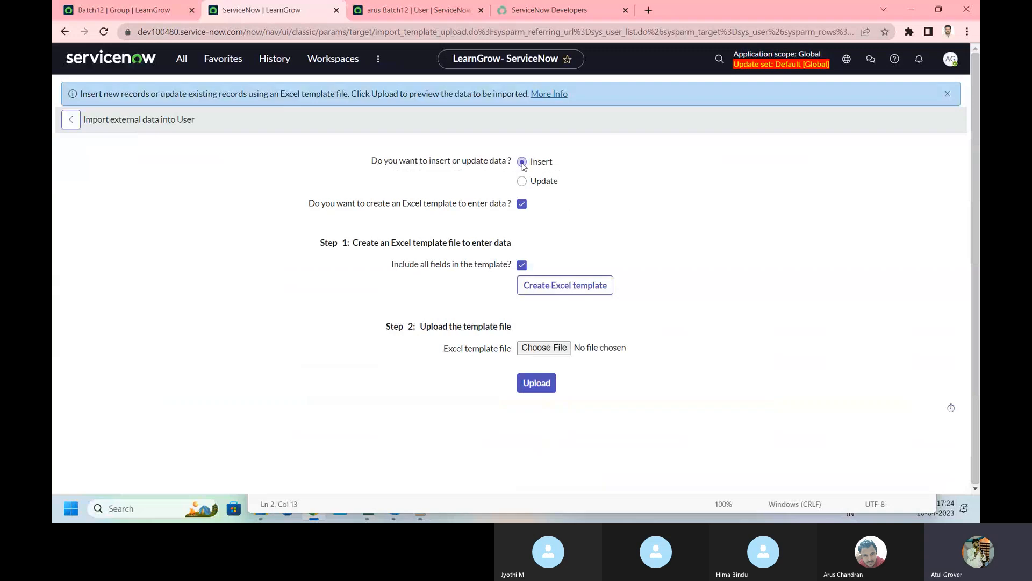
left_click(544, 348)
left_click(207, 204)
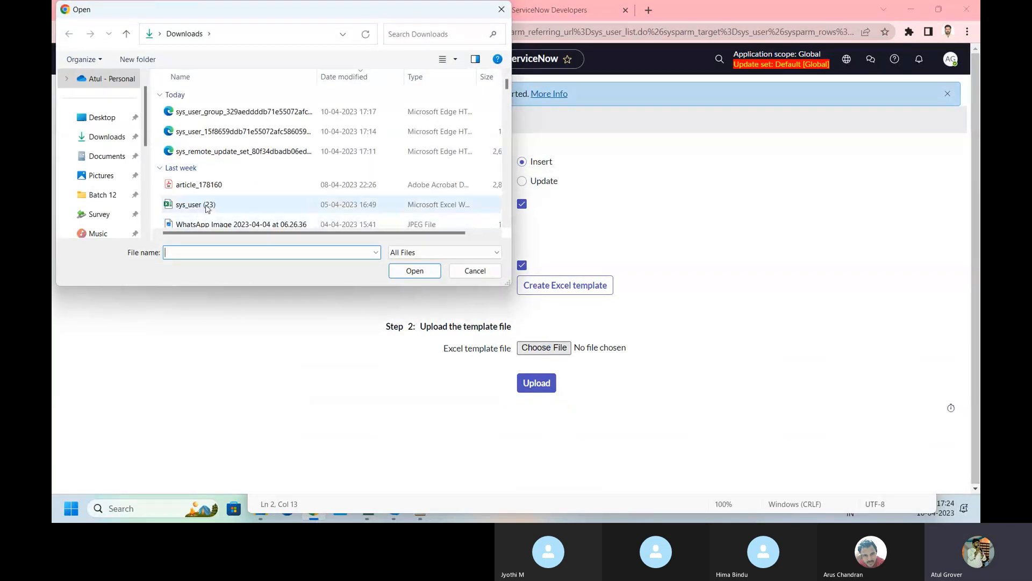
left_click(411, 272)
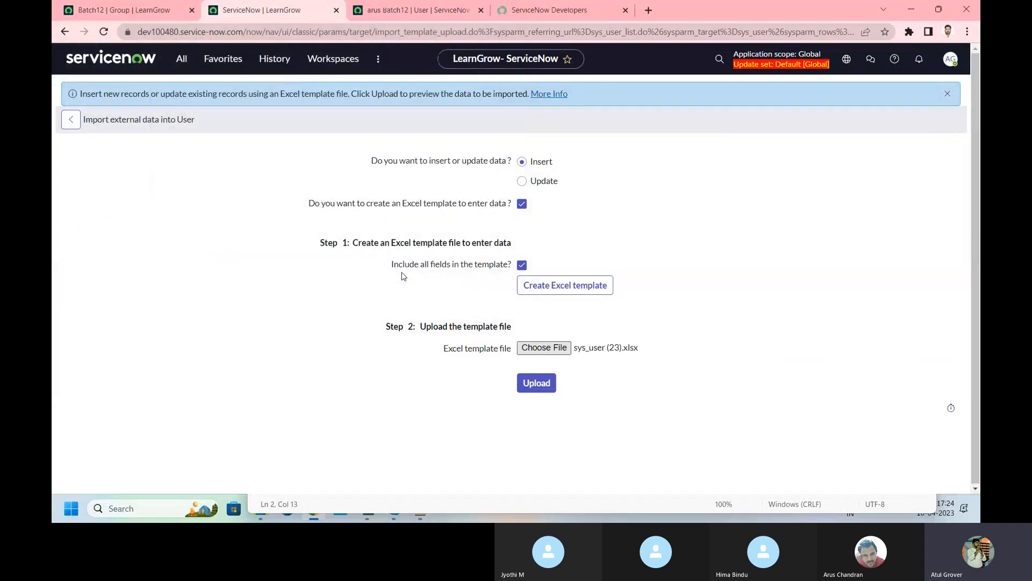
left_click(536, 384)
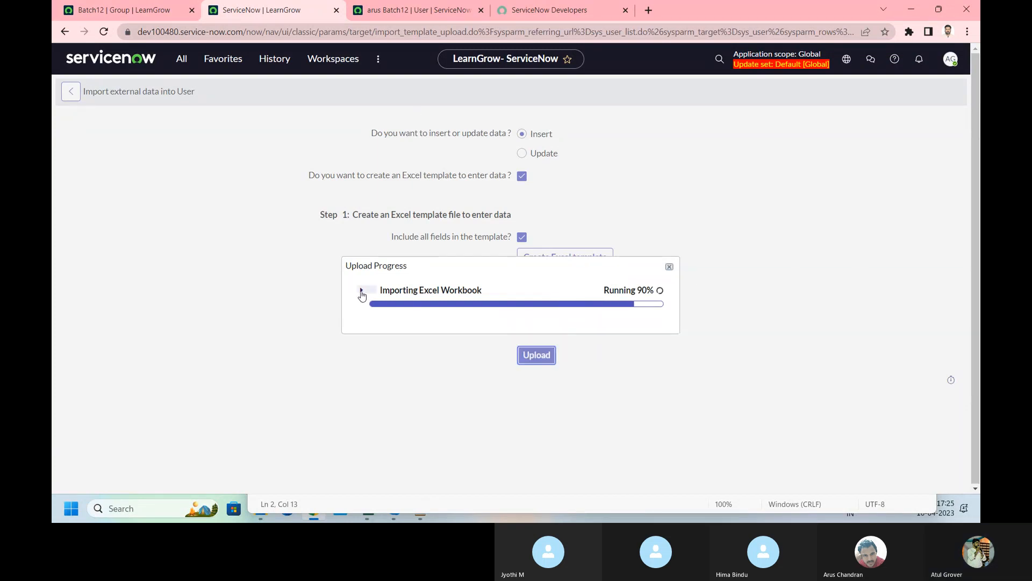
Step: Preview the imported rows and complete the import of the four users
left_click(362, 290)
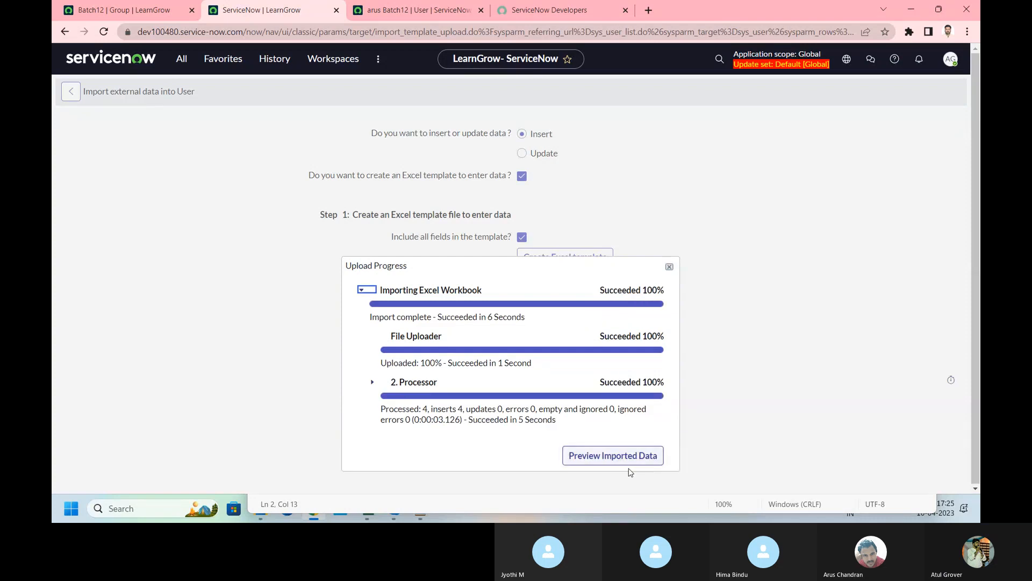
left_click(624, 458)
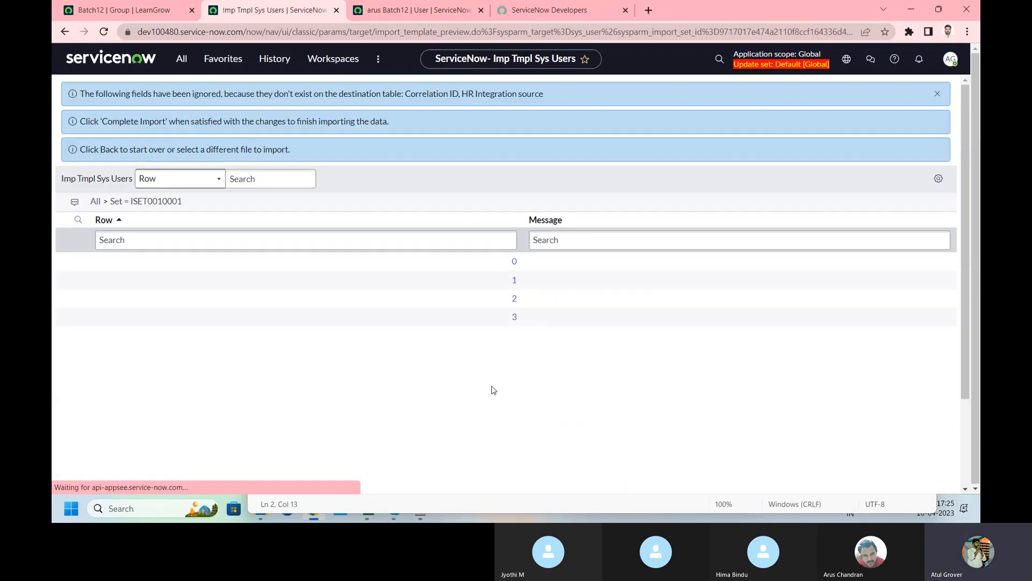
scroll(196, 364, "down", 2)
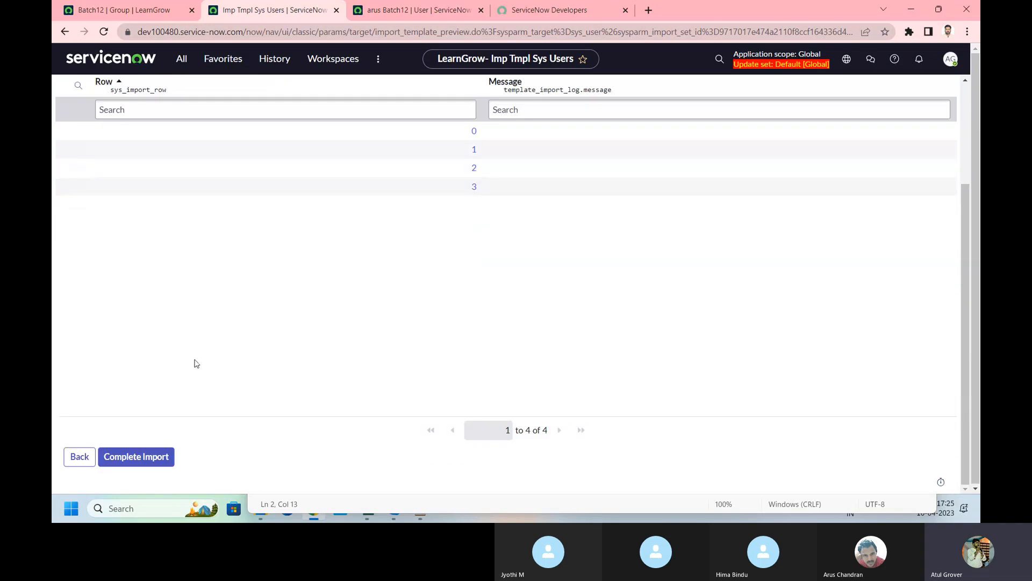
left_click(137, 458)
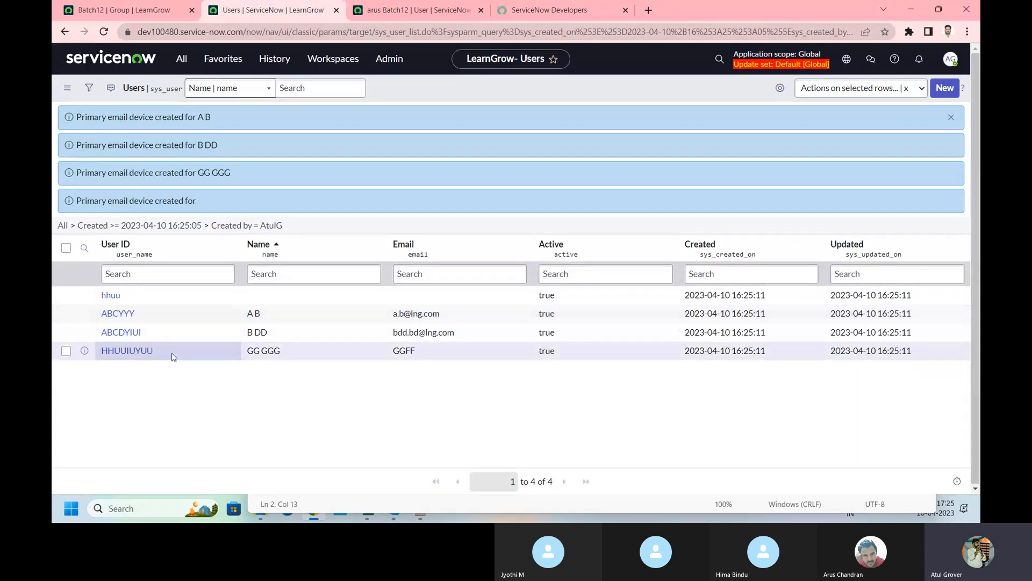
left_click_drag(175, 358, 96, 357)
key("ctrl+c")
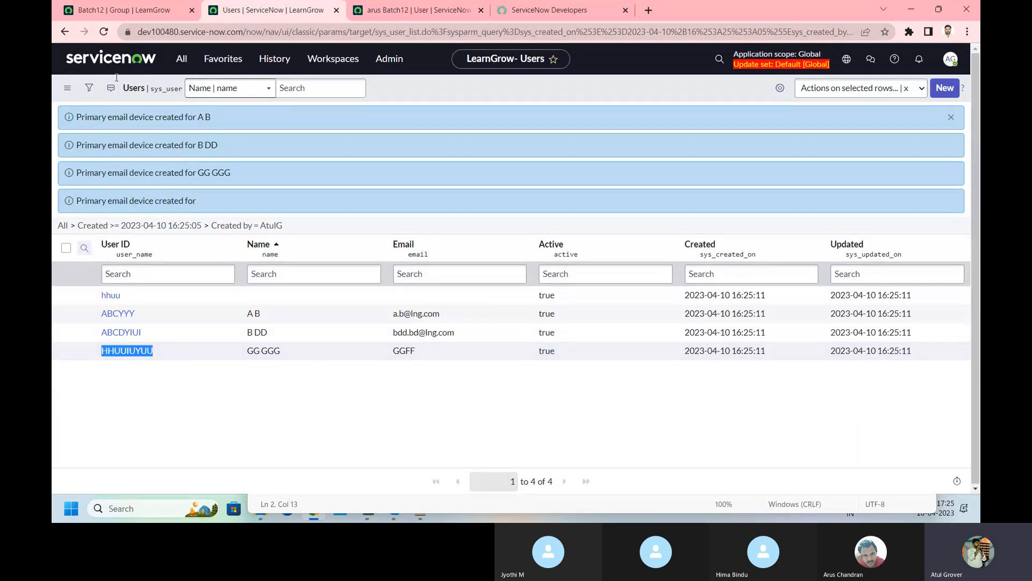
Step: On dev86271, search the Users list for User ID HHUUIUYUU and open the GG GGG record
left_click(128, 12)
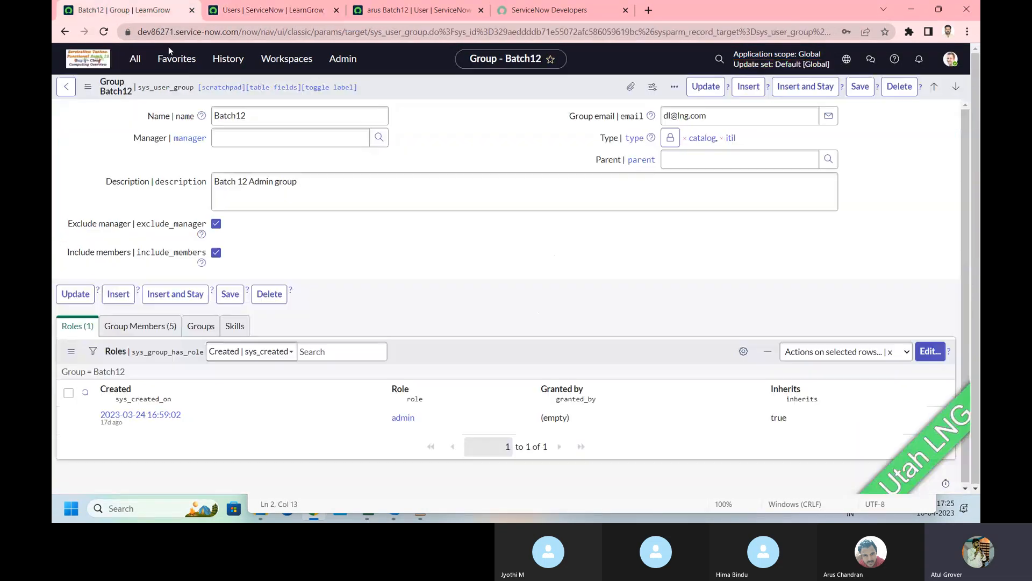
left_click(135, 59)
left_click(109, 227)
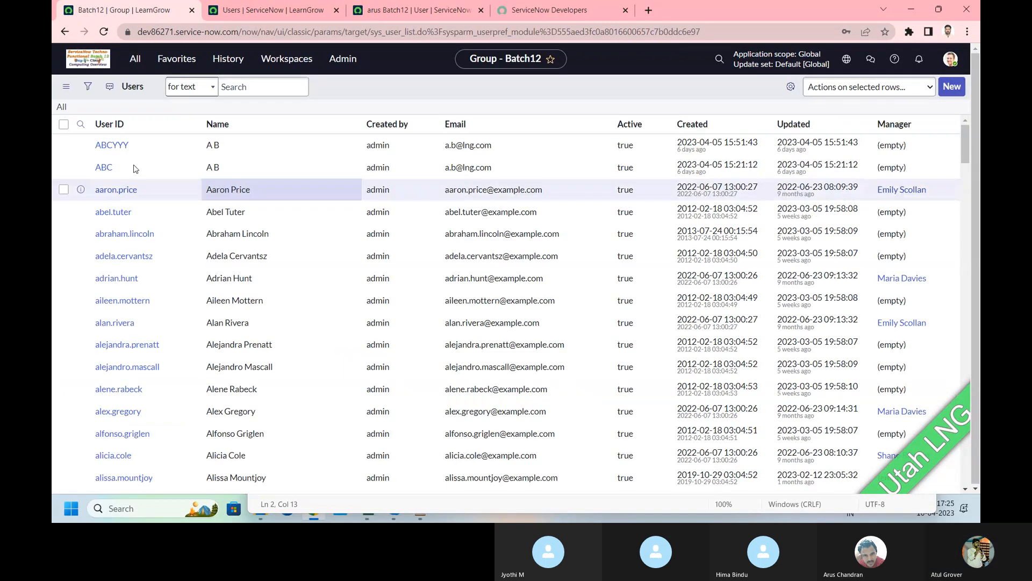
left_click(81, 125)
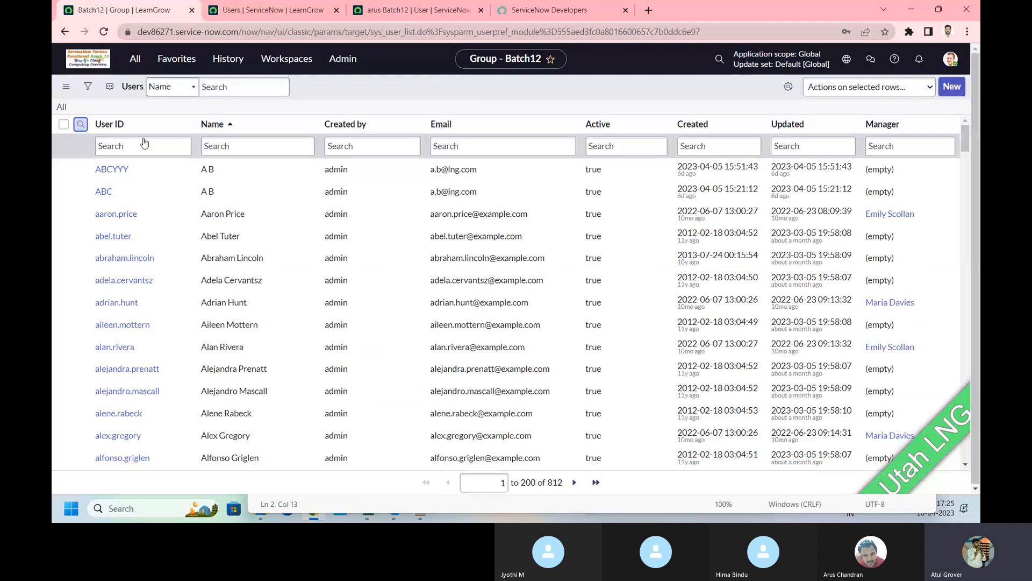
left_click(142, 146)
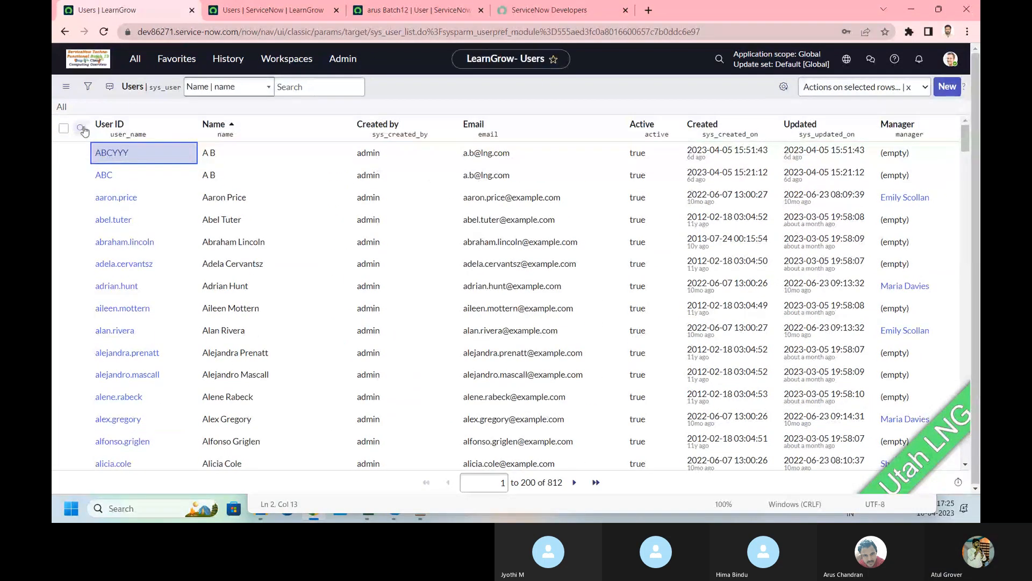
left_click(81, 128)
left_click(136, 157)
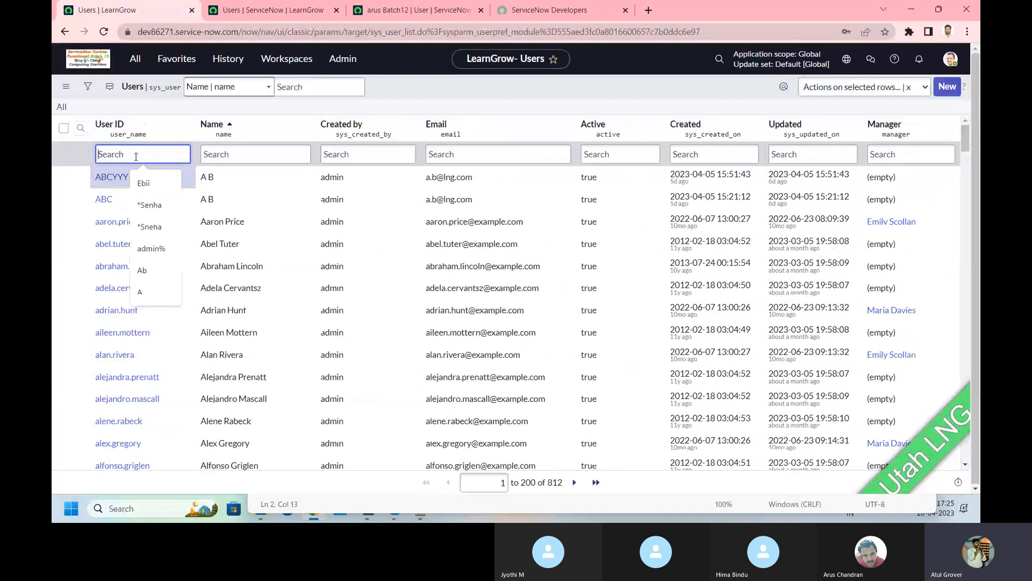
key("ctrl+v")
key("Return")
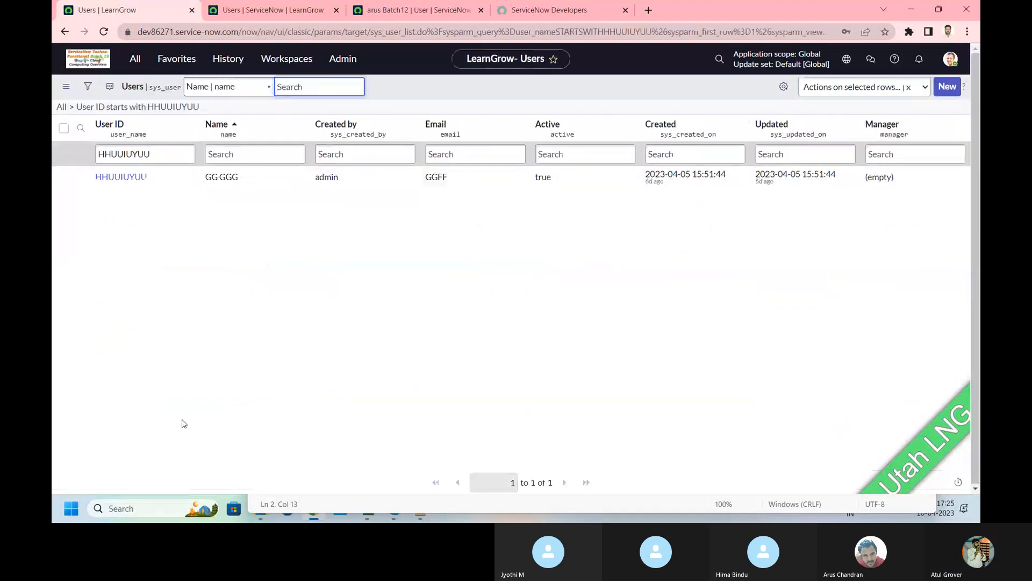
left_click(113, 184)
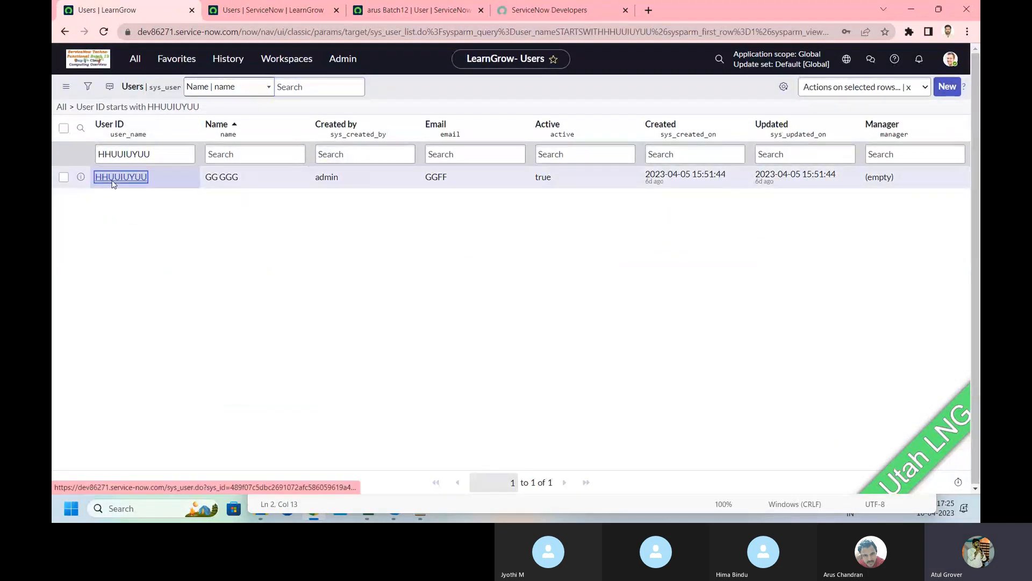
Step: Copy the dev86271 GG GGG user's sys_id and paste it on a new line in Notepad
right_click(381, 88)
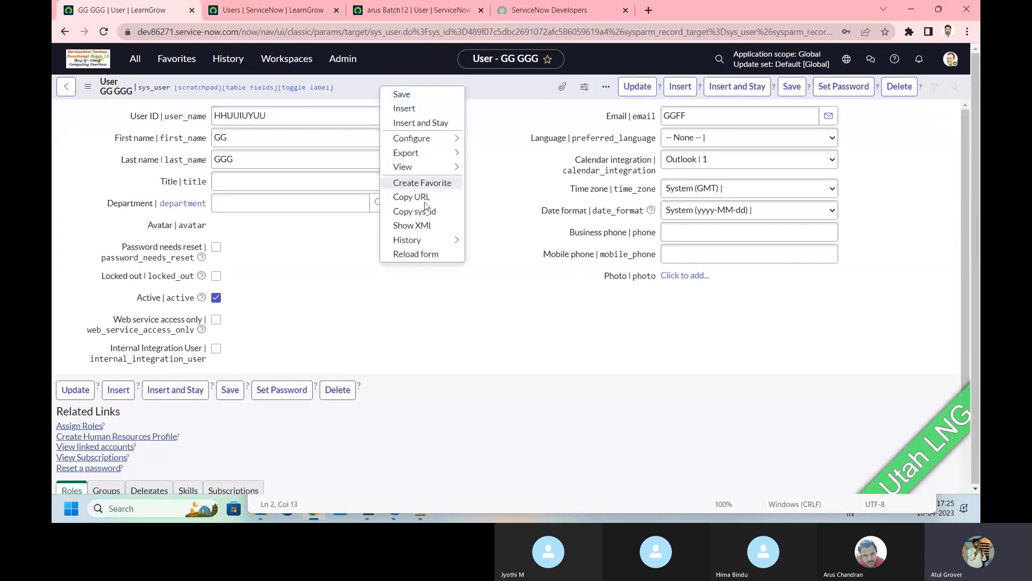
left_click(401, 211)
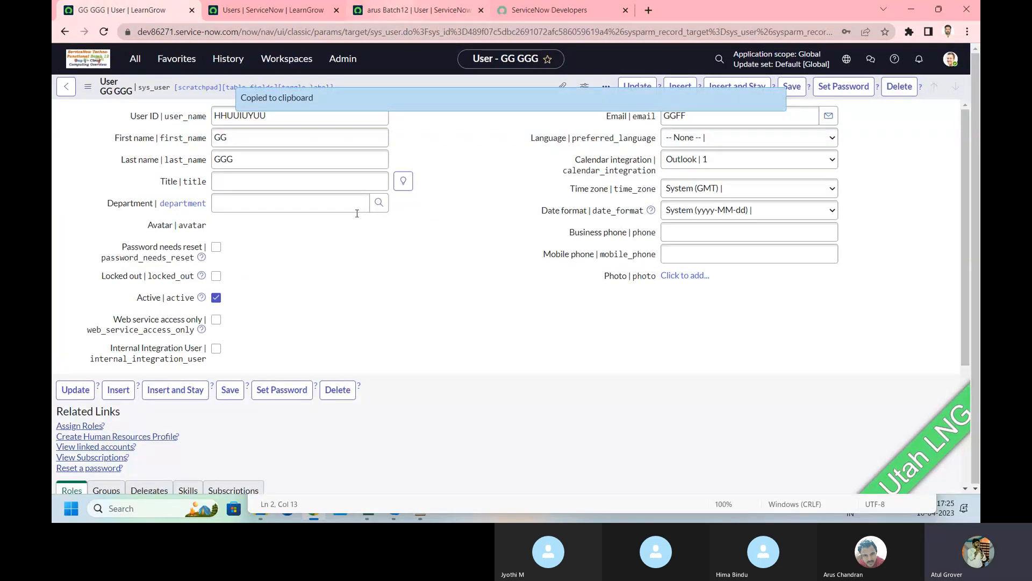
key("alt+Tab")
left_click(709, 248)
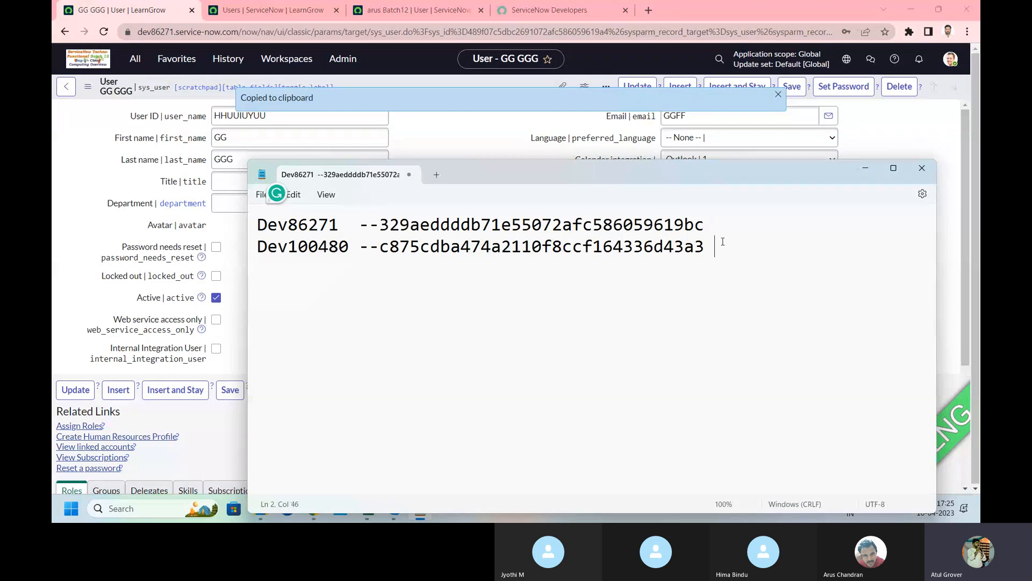
key("Return")
key("Return")
key("Return")
key("ctrl+v")
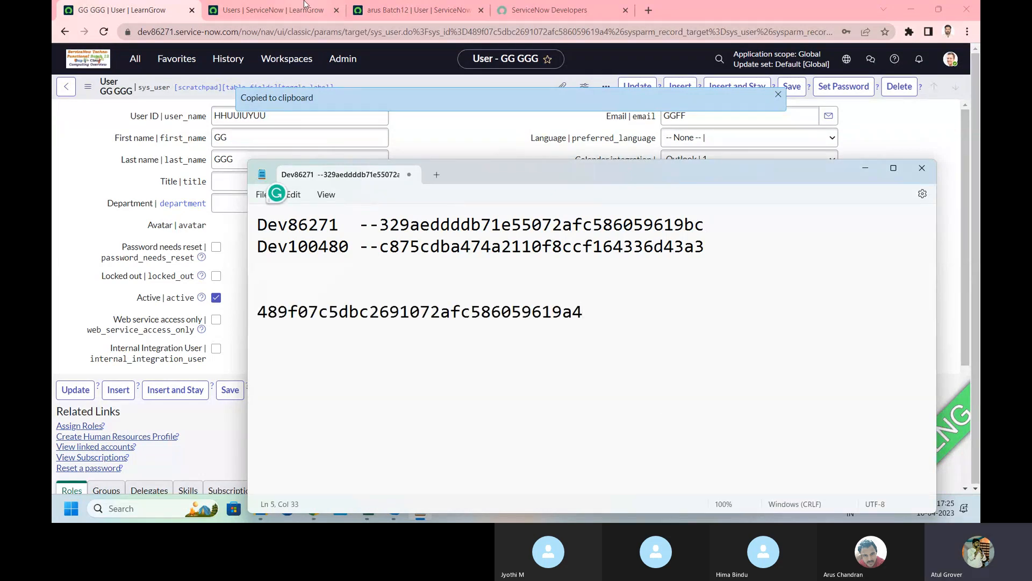
Step: Copy the imported HHUUIUYUU user's sys_id from dev100480 and paste it onto Notepad line 6
left_click(278, 9)
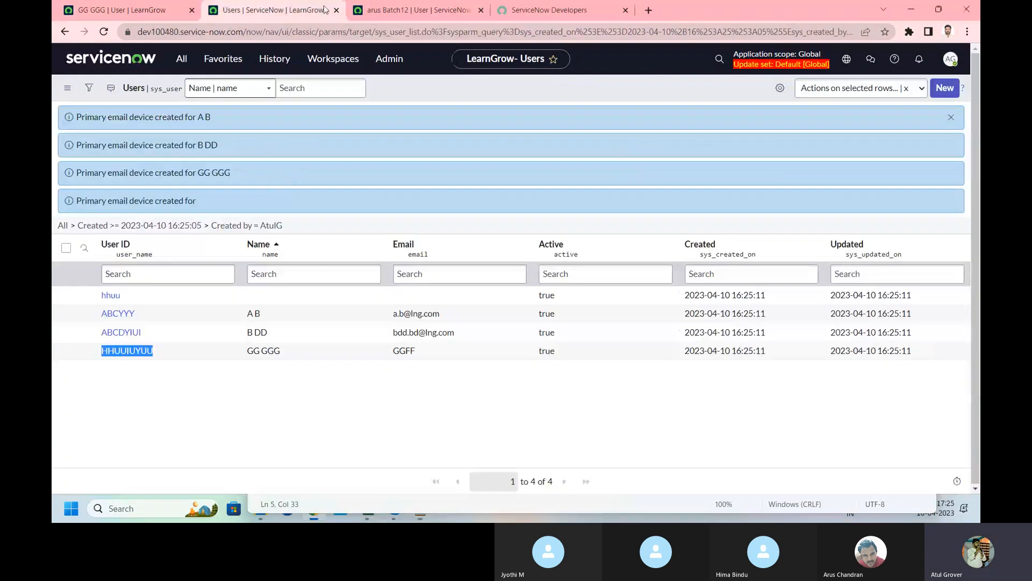
left_click(141, 351)
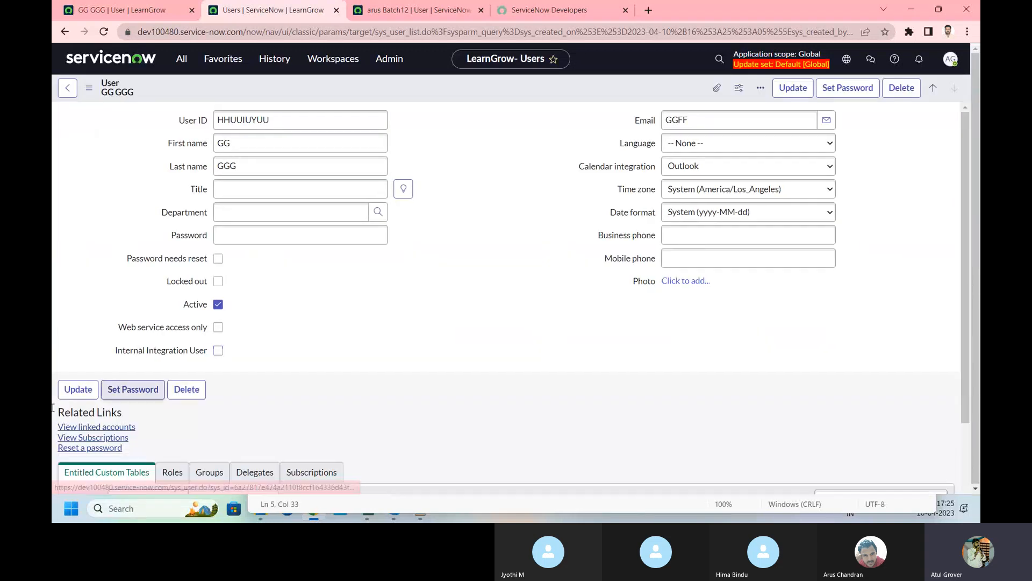
right_click(405, 89)
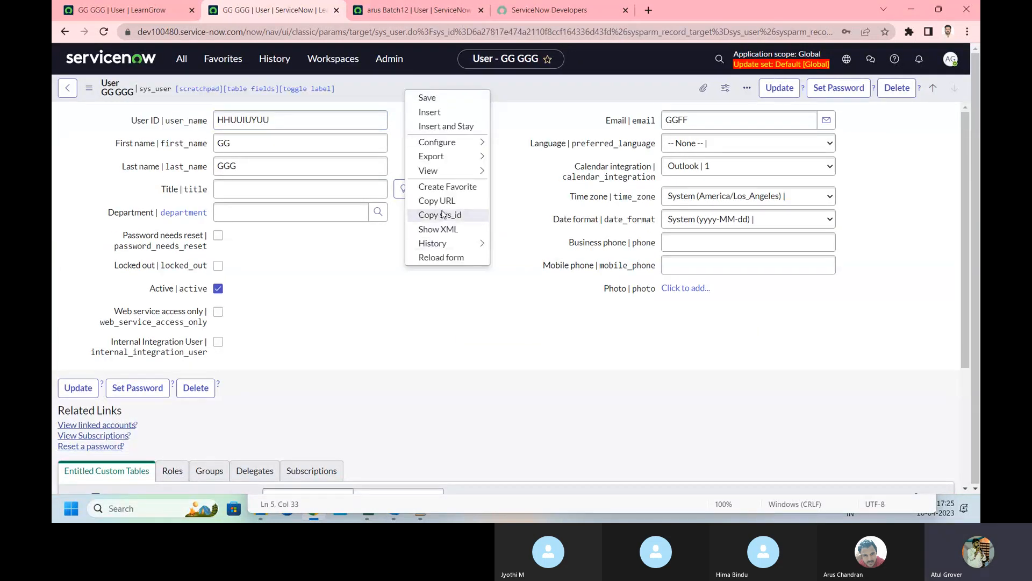
left_click(439, 215)
key("alt+Tab")
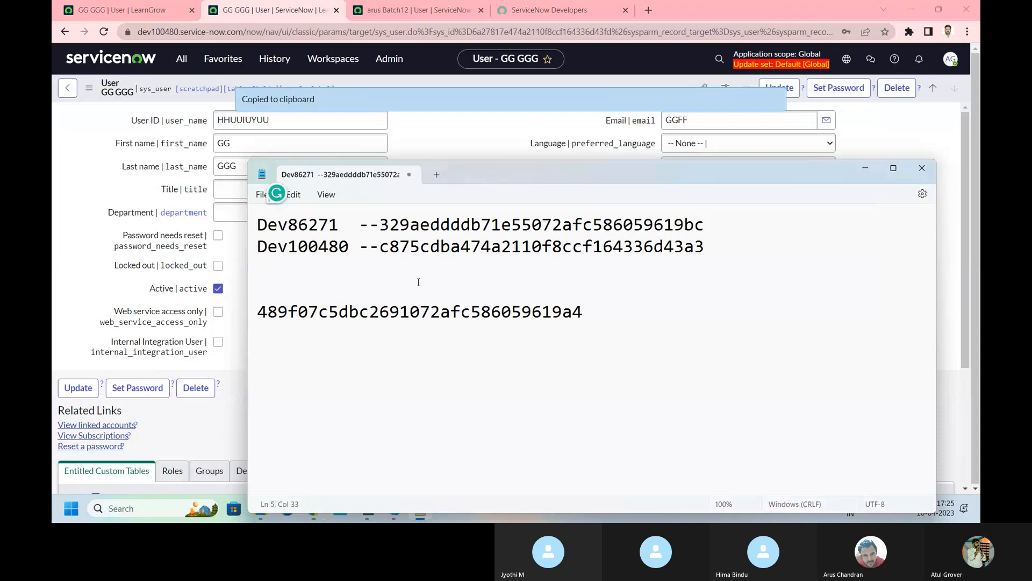
key("Return")
key("ctrl+v")
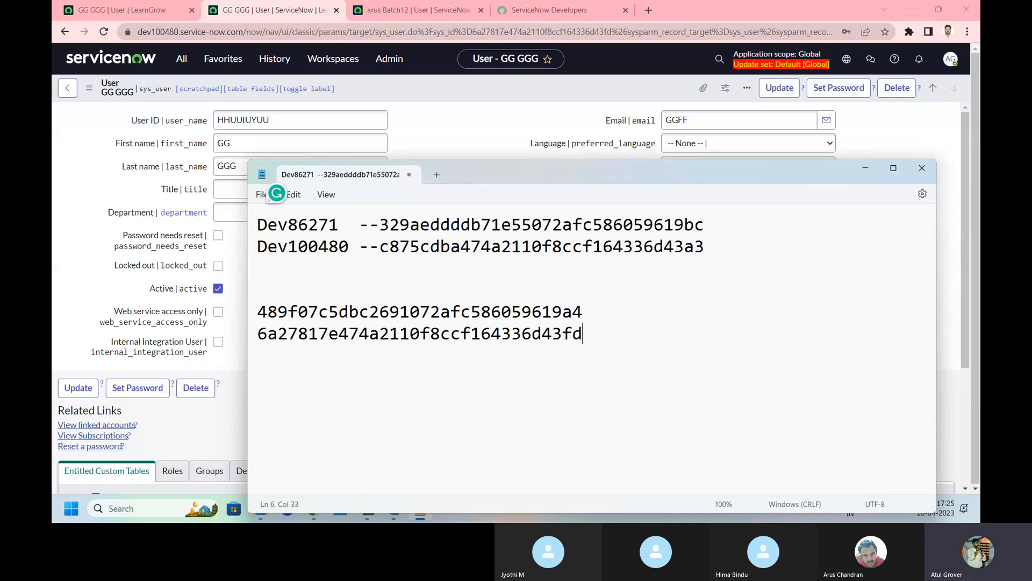
Step: Label the line 5 and line 6 sys_ids with '- Batch 12' and '-- Batch 12'
left_click_drag(587, 312, 249, 304)
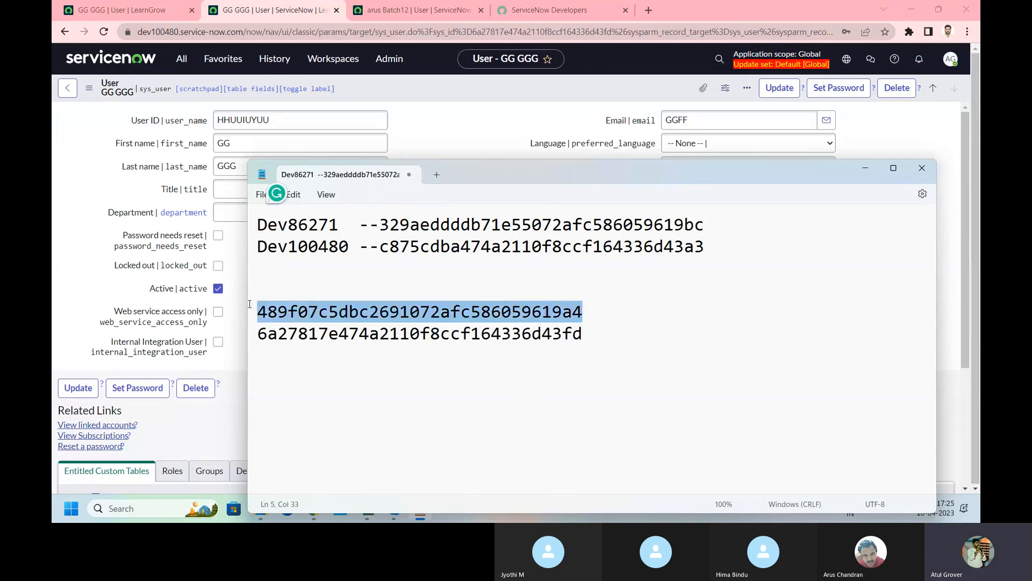
left_click(597, 310)
type("- B")
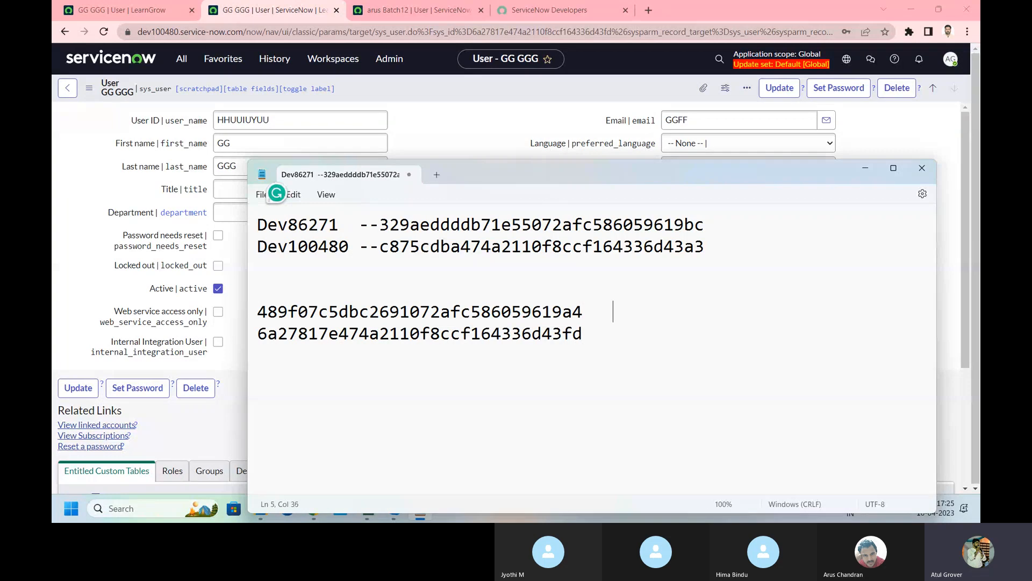
type("atch 12")
left_click_drag(715, 311, 238, 301)
left_click(603, 351)
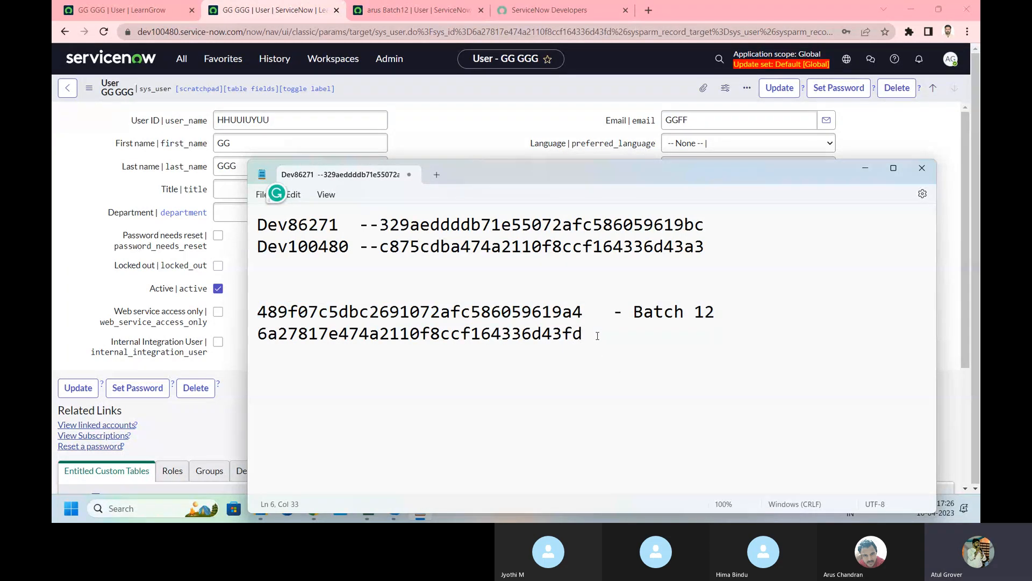
type("-- Batch 12")
left_click_drag(584, 338, 257, 337)
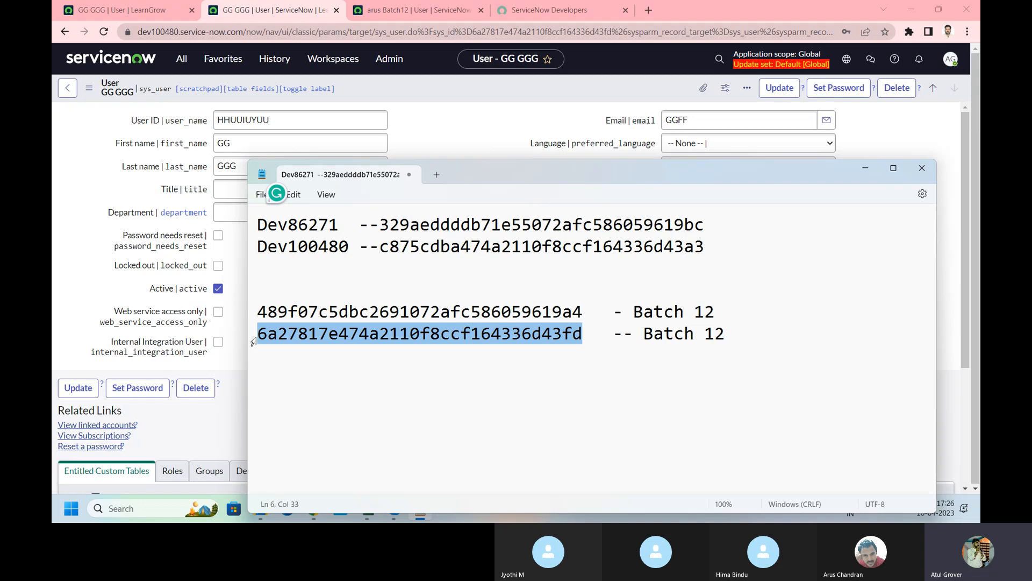
left_click_drag(703, 225, 380, 225)
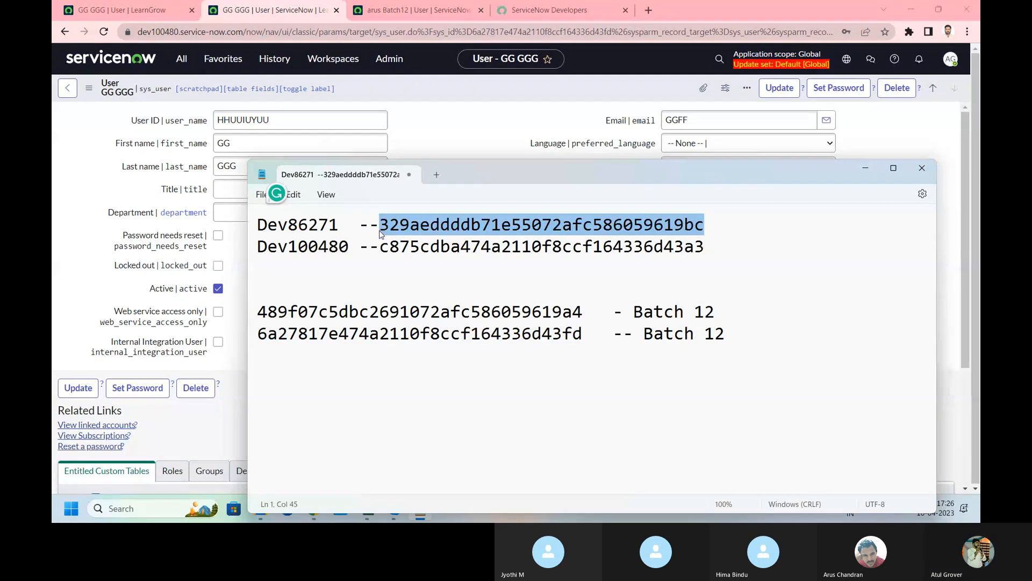
left_click_drag(706, 246, 380, 247)
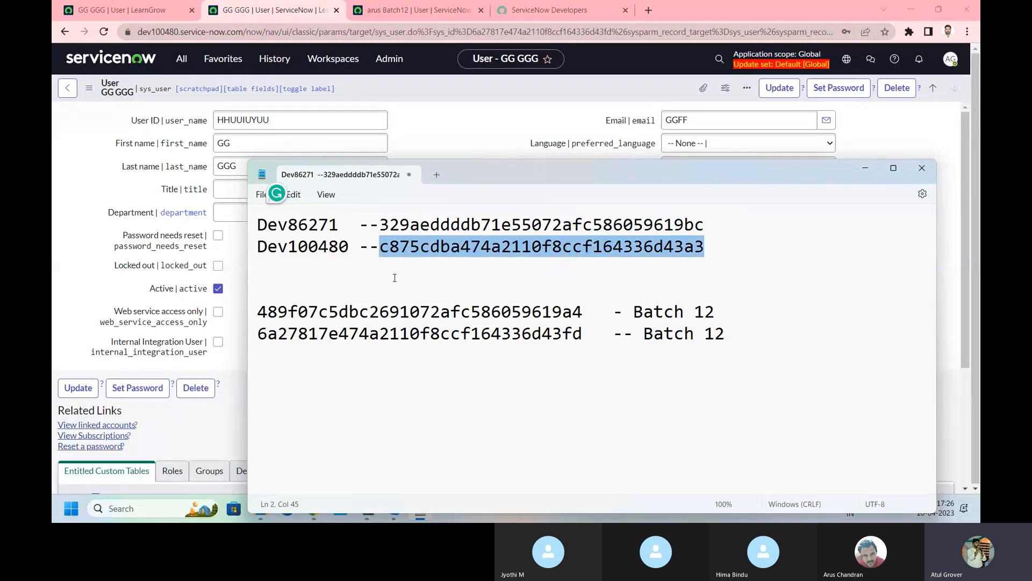
Step: Export the dev86271 GG GGG user record as XML (This Record)
key("alt+Tab")
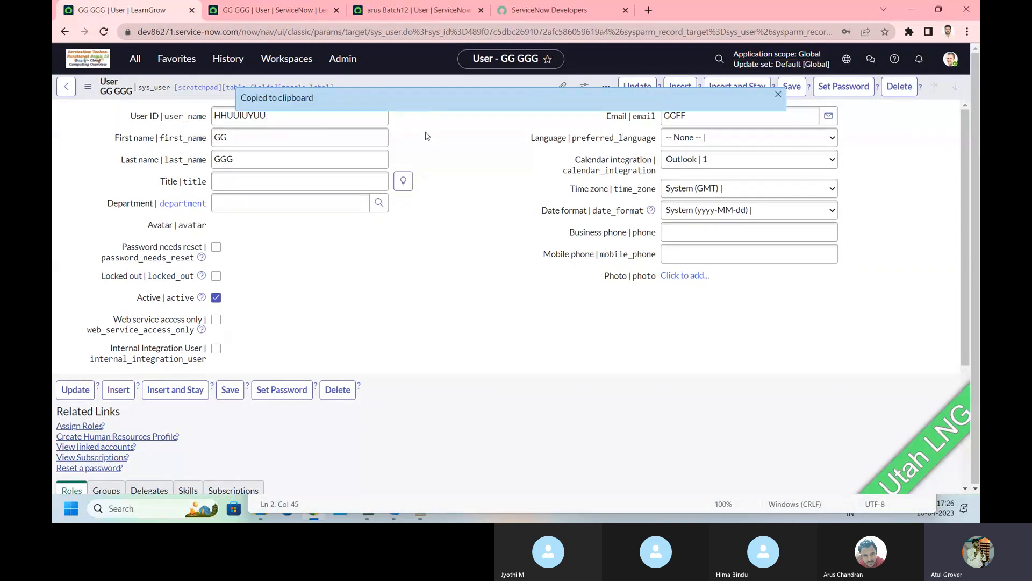
right_click(409, 84)
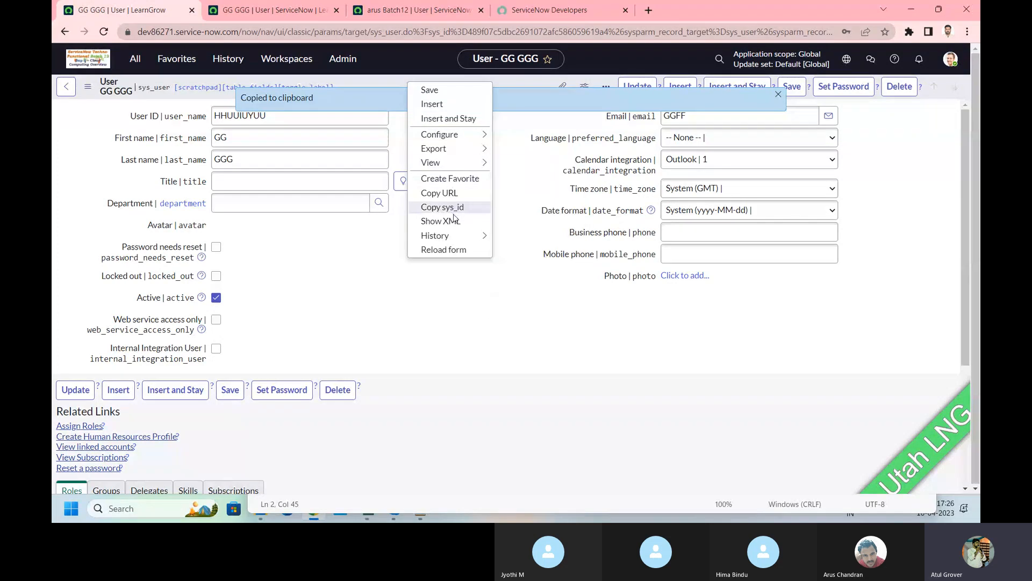
mouse_move(478, 169)
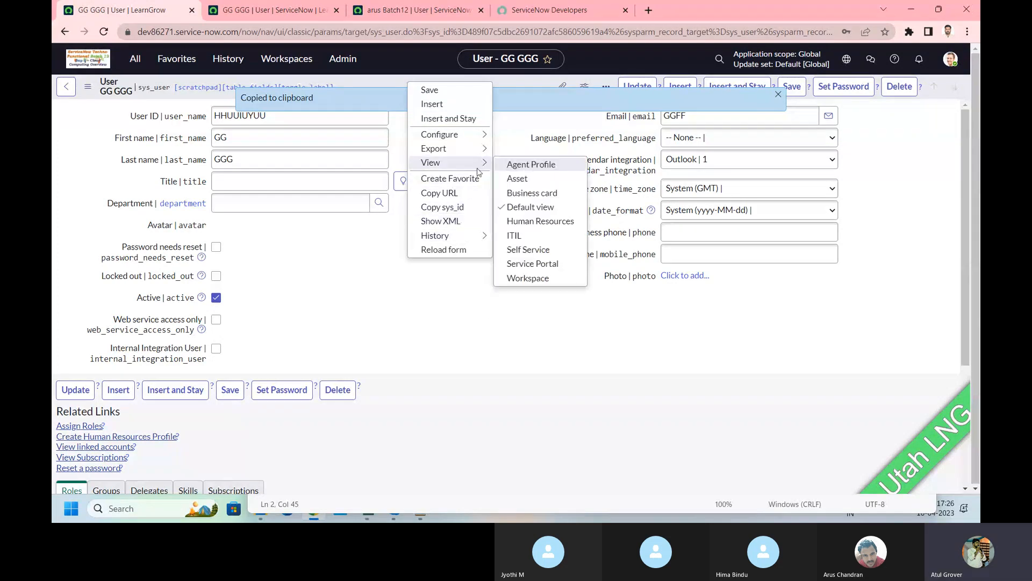
mouse_move(479, 150)
left_click(509, 181)
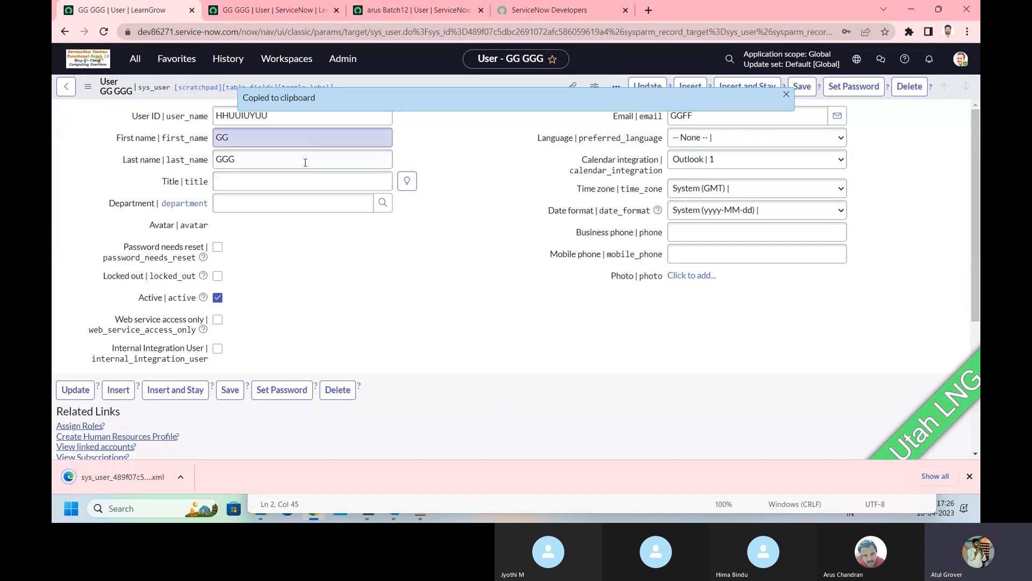
left_click(786, 94)
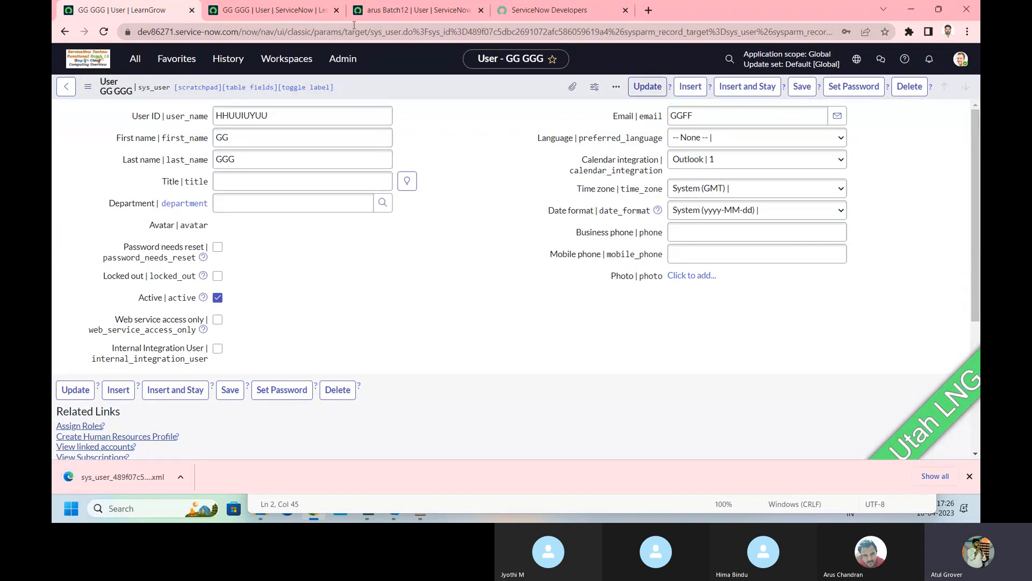
Step: Import the sys_user XML into dev100480's Users list, which fails on duplicate user_name
left_click(285, 13)
left_click(182, 59)
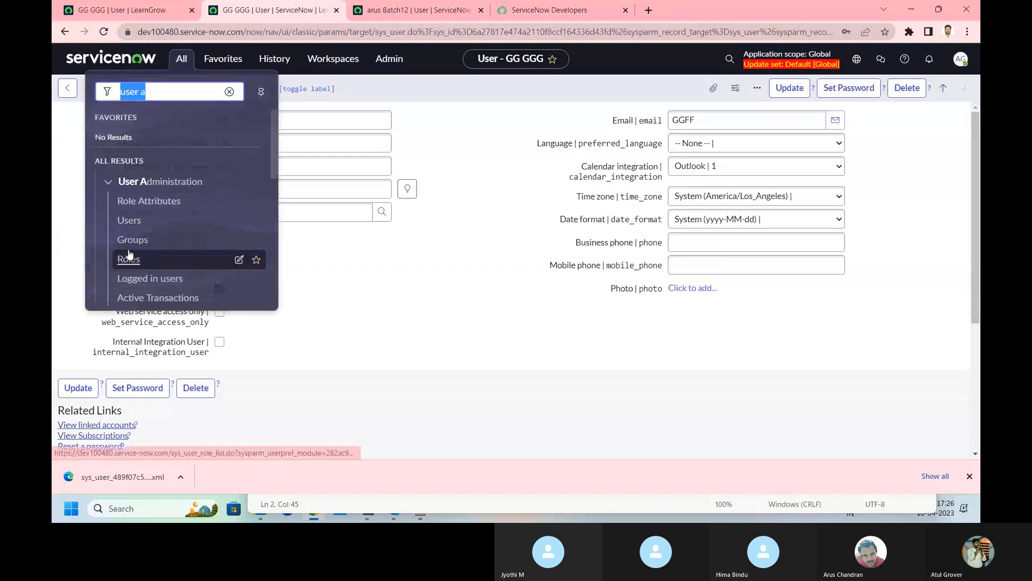
left_click(130, 221)
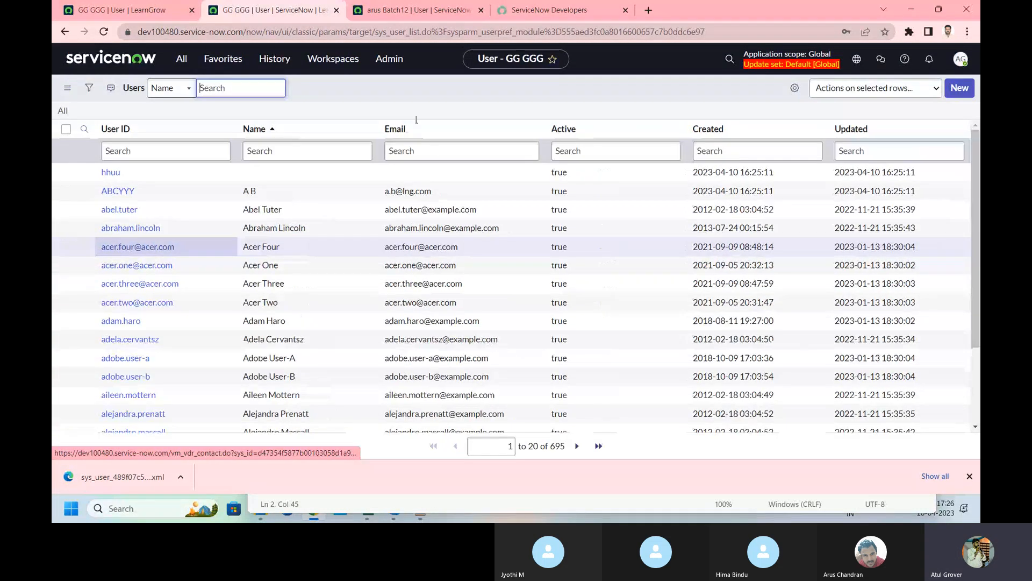
left_click(365, 129)
mouse_move(428, 315)
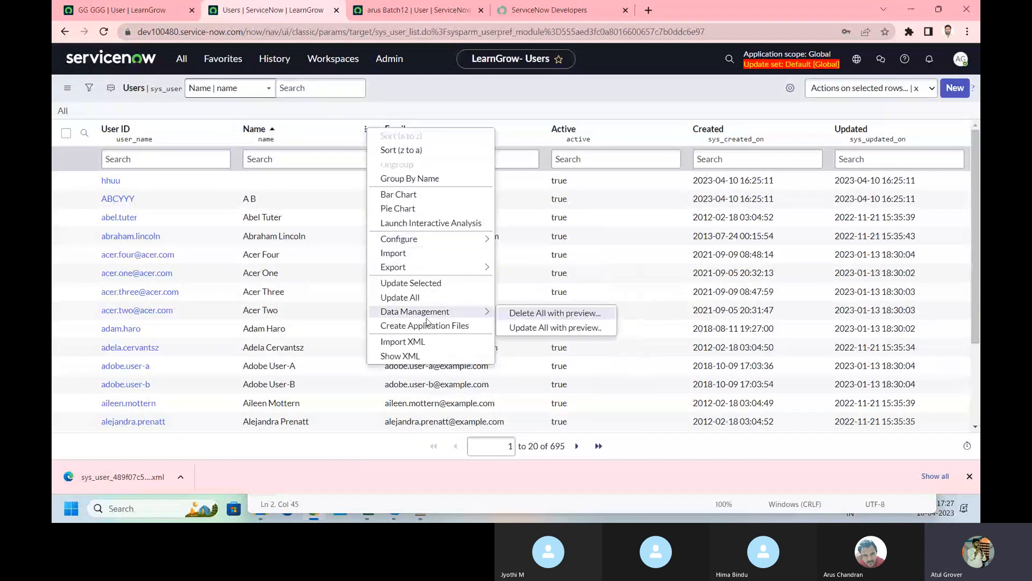
left_click(406, 342)
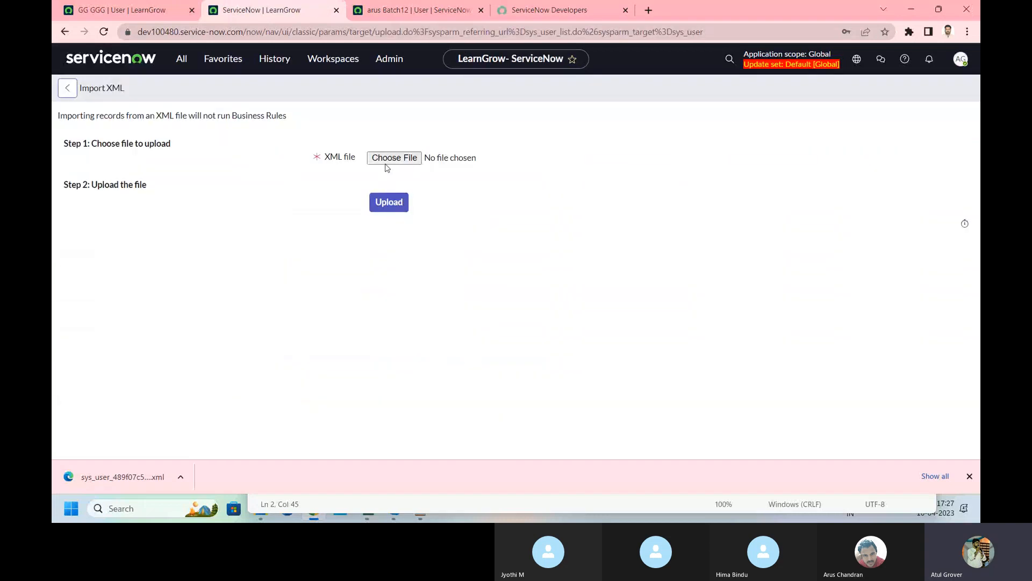
left_click(389, 157)
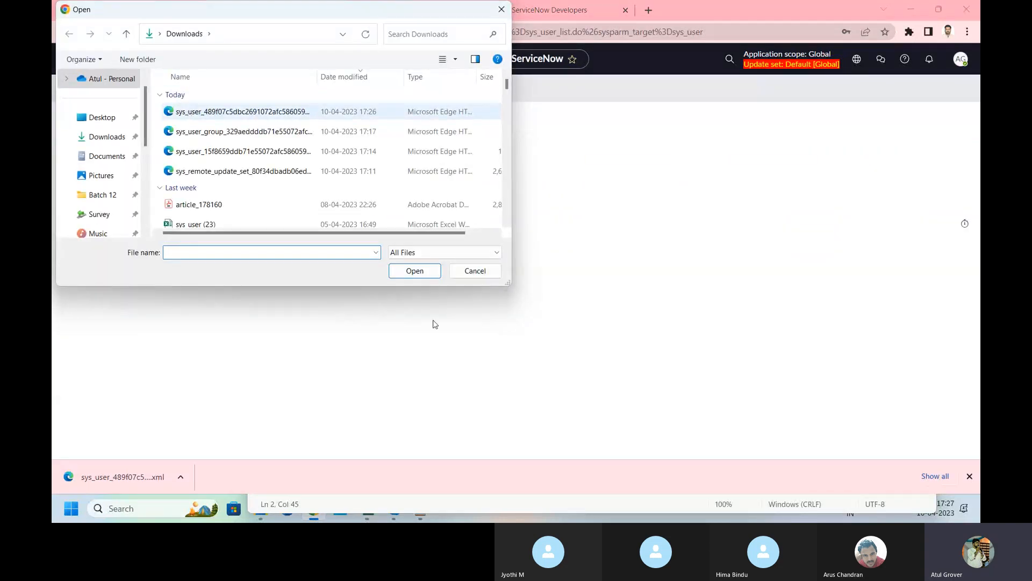
left_click(242, 112)
left_click(412, 271)
left_click(396, 210)
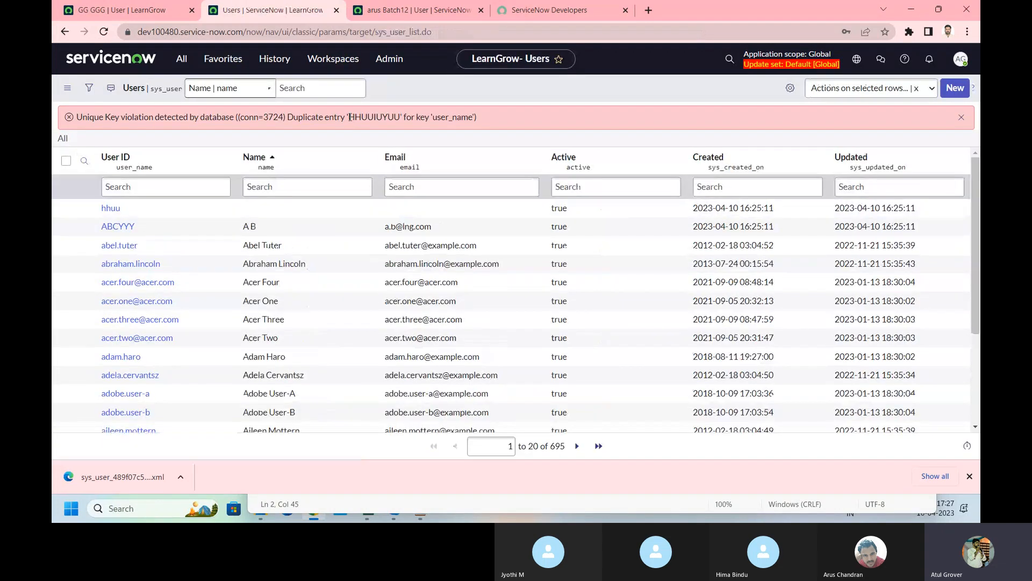
Step: Note the duplicate user ID HHUUIUYUU in the error and return to the dev86271 user form
left_click_drag(349, 117, 405, 114)
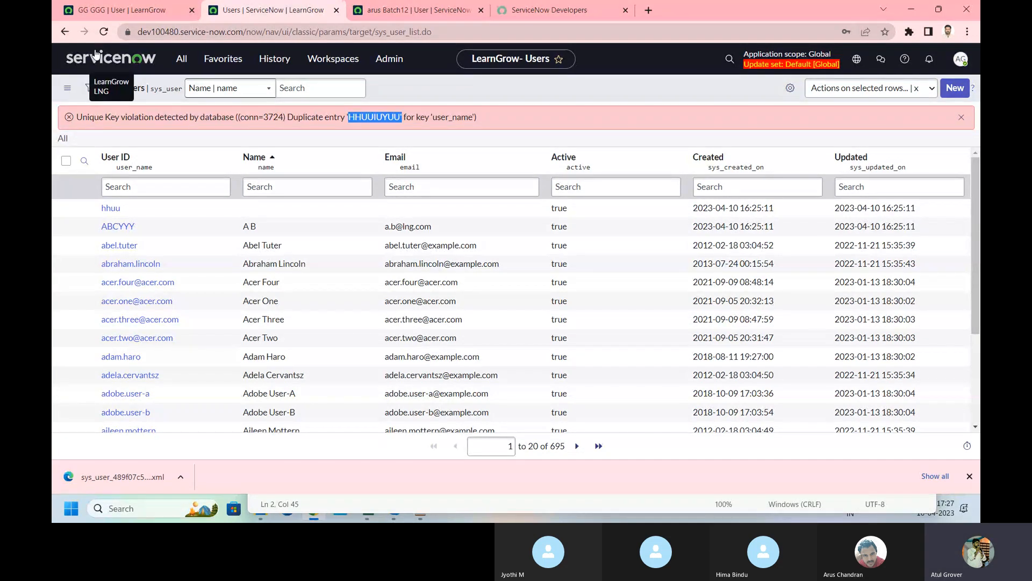
left_click(112, 11)
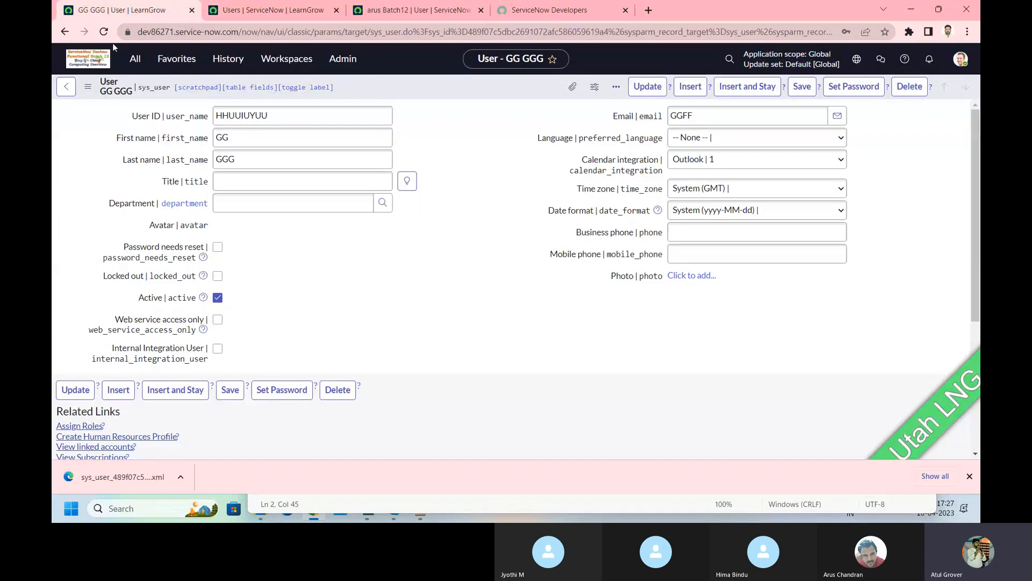
Step: Open the dev86271 Users list and briefly try an Email column search
left_click(139, 62)
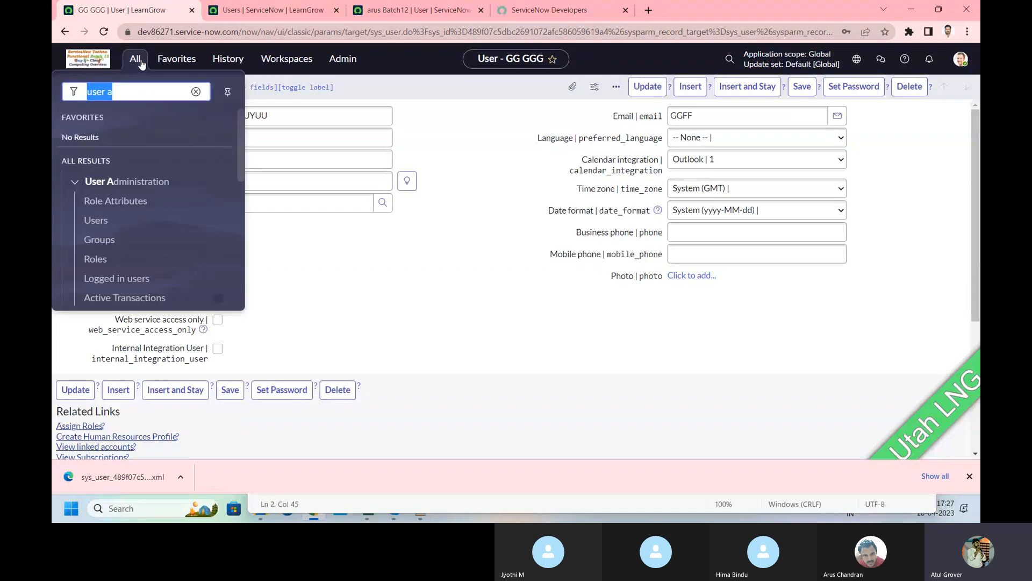
left_click(95, 221)
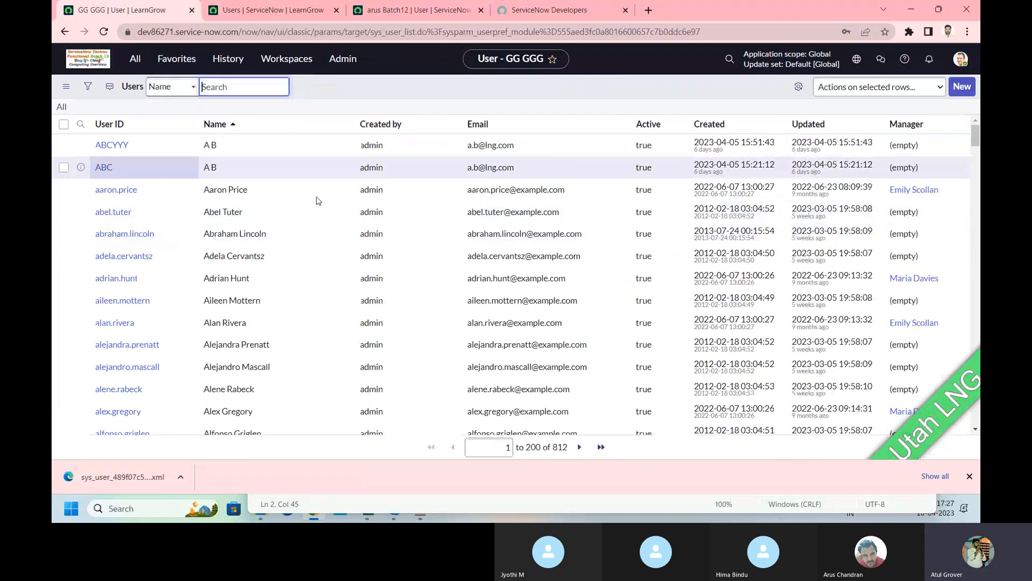
left_click(506, 154)
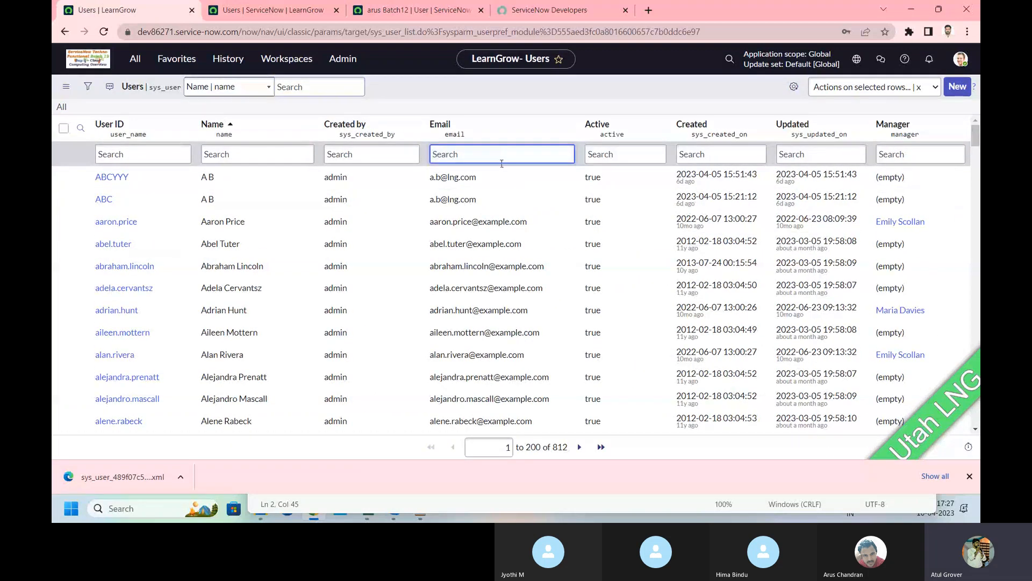
type("*")
key("BackSpace")
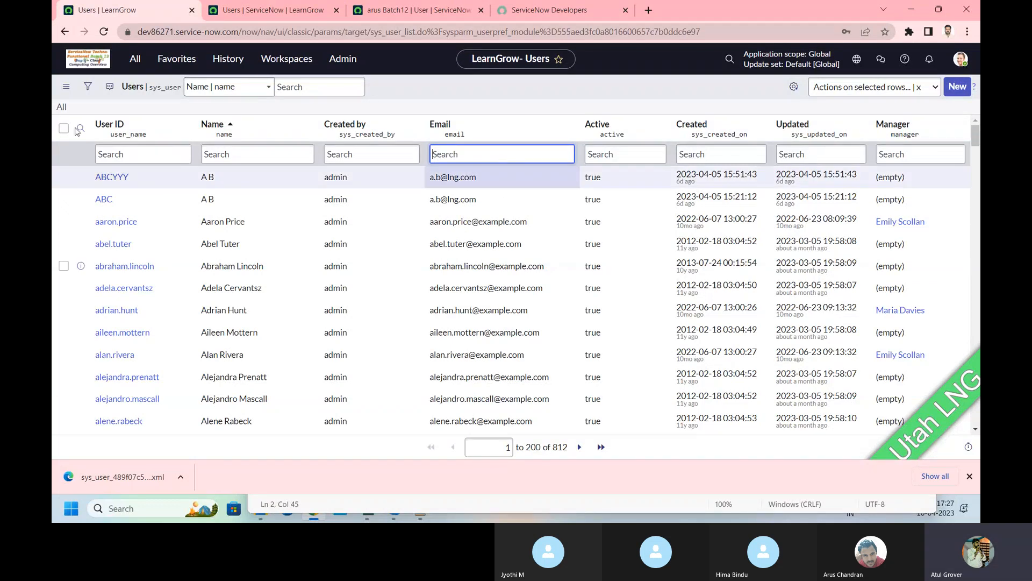
Step: Filter the Groups list to names containing 'batch' using *batch
left_click(135, 59)
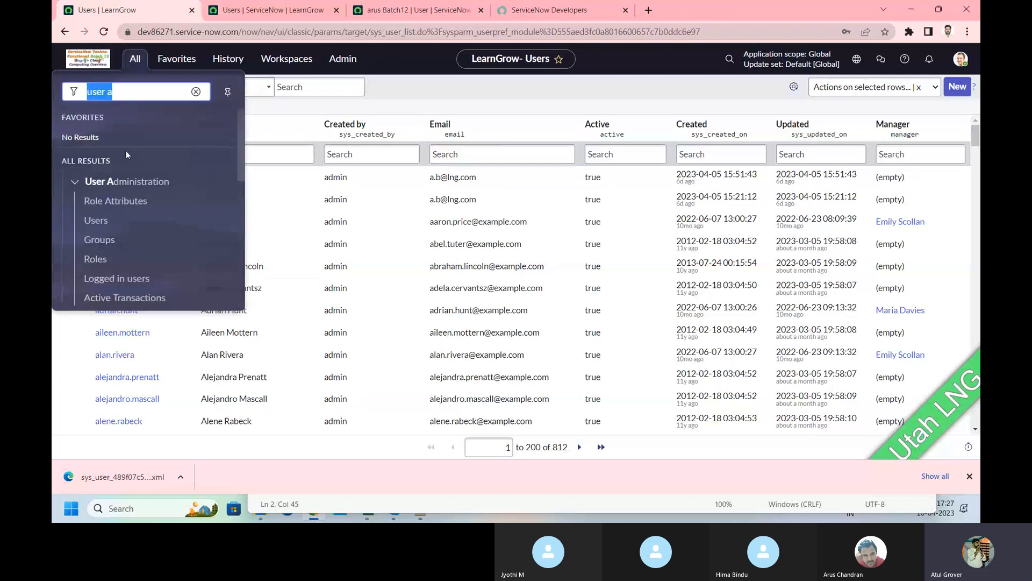
left_click(106, 240)
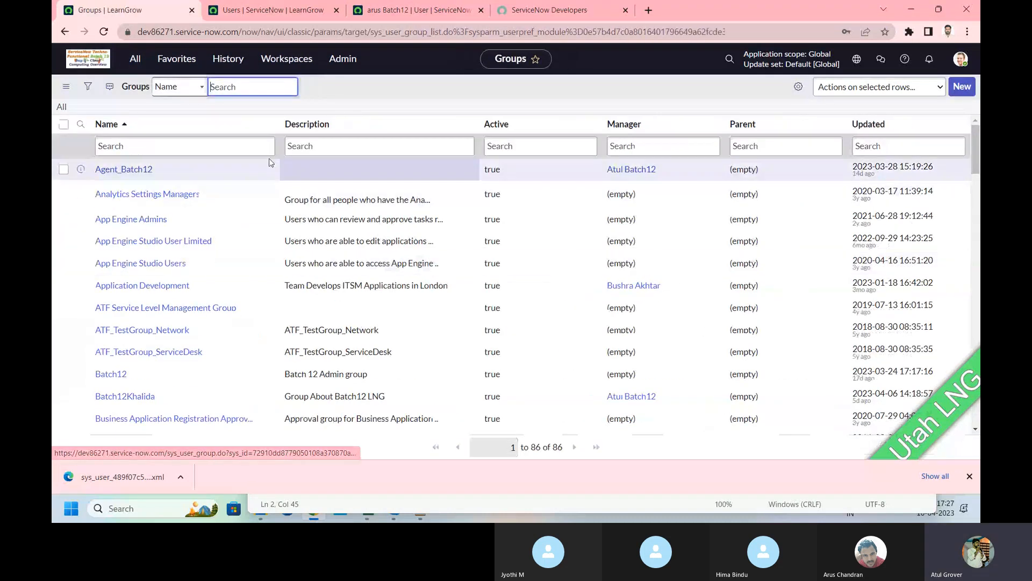
left_click(194, 158)
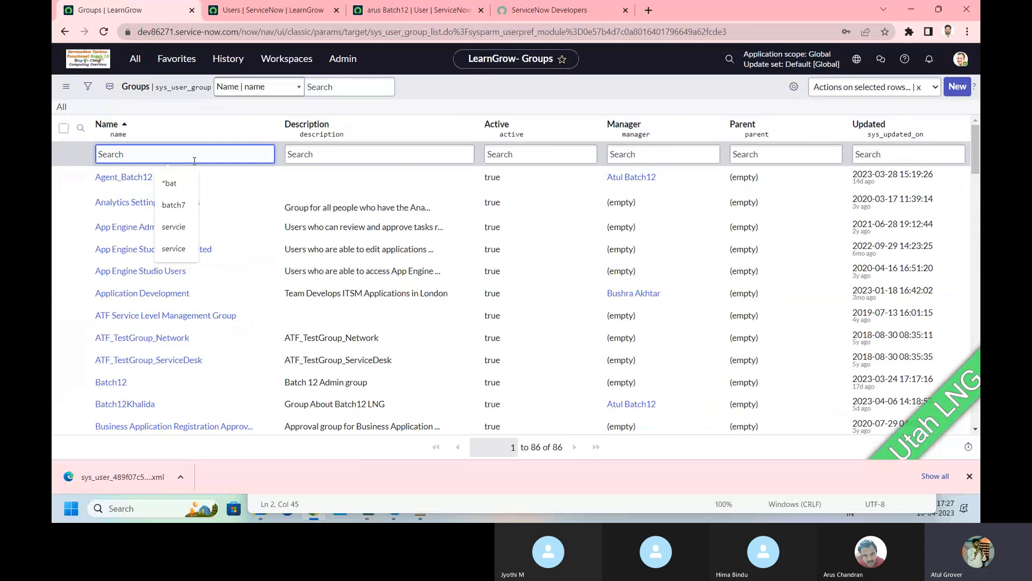
type("*batch")
key("Return")
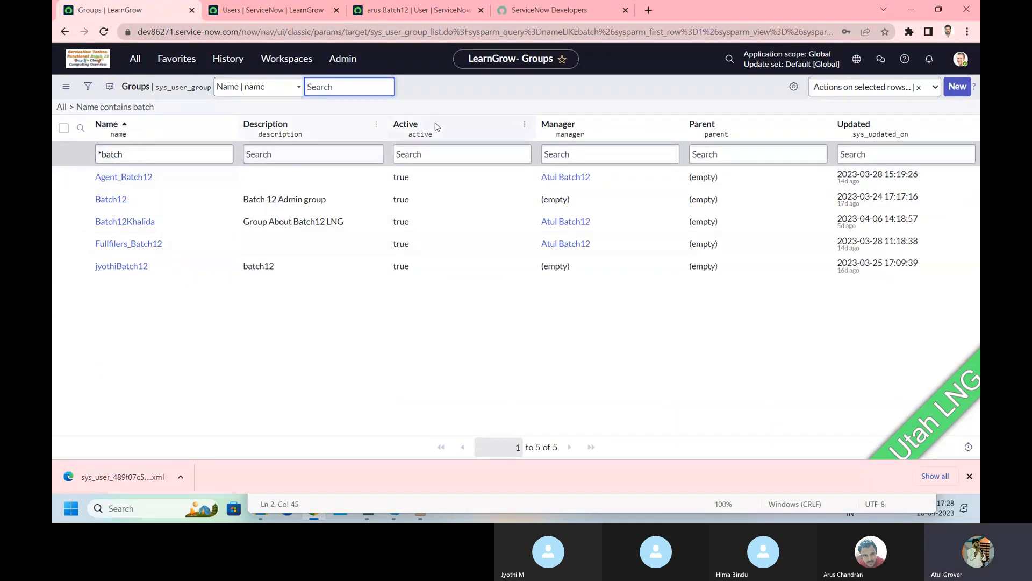
Step: Export the five filtered groups as XML and download the sys_user_group file
left_click(376, 125)
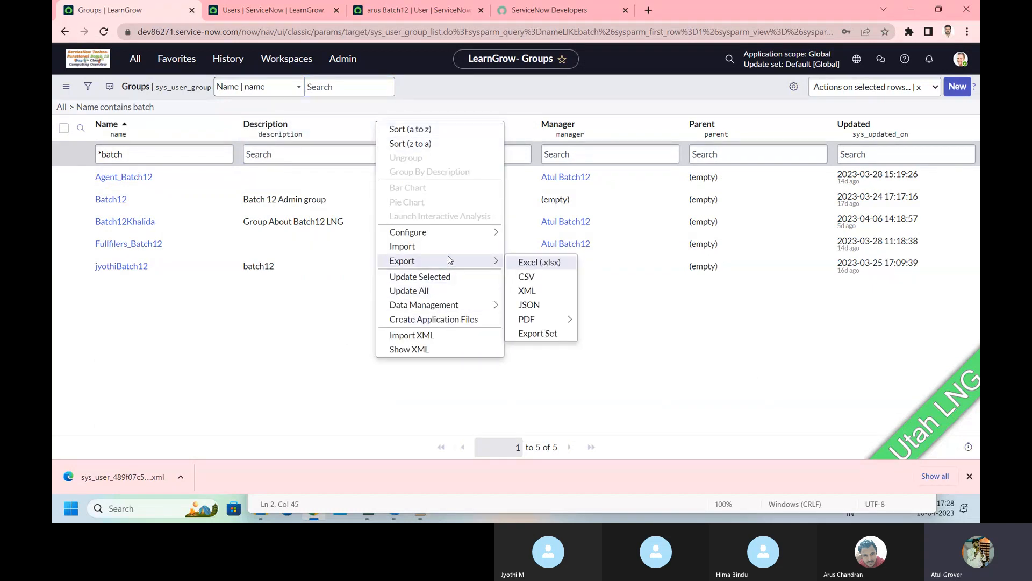
mouse_move(492, 262)
left_click(534, 293)
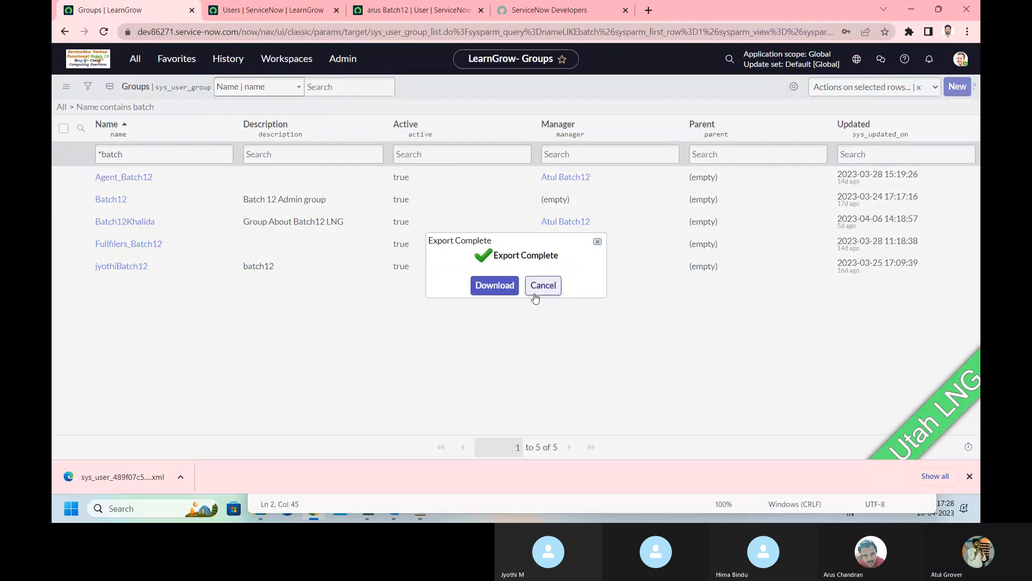
left_click(486, 286)
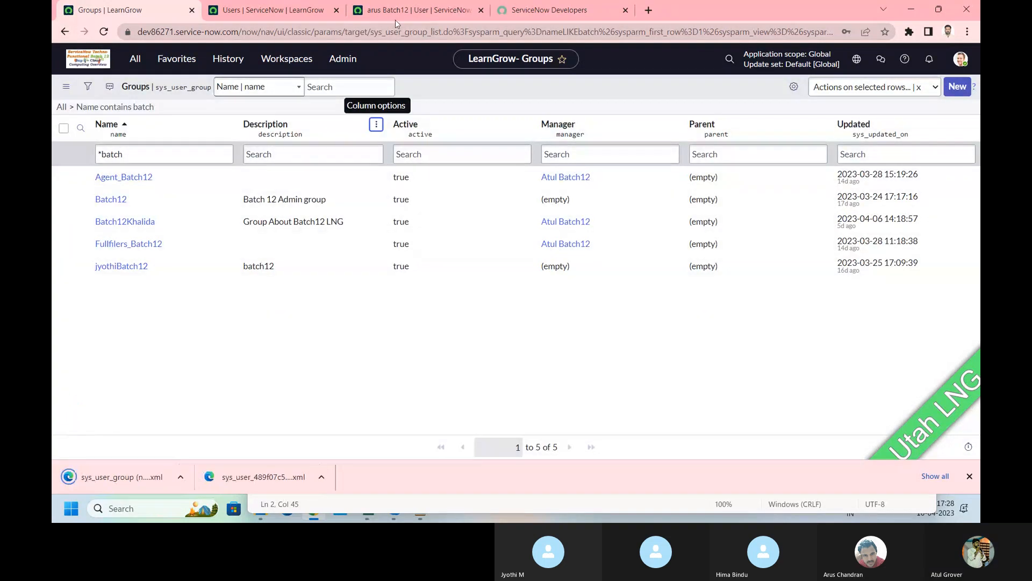
Step: Open dev100480's Groups list, backing out of the spreadsheet import page
left_click(283, 12)
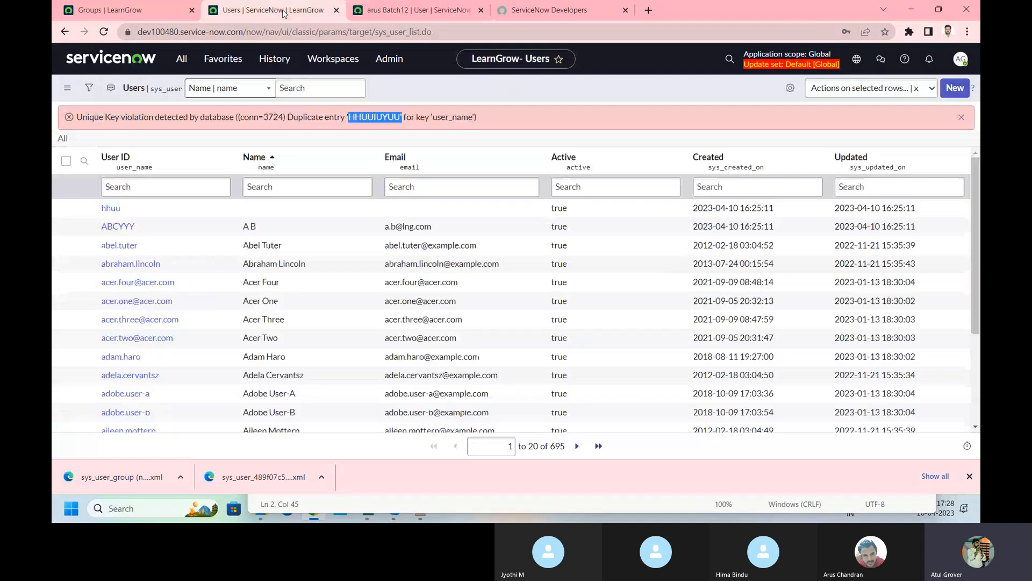
left_click(181, 59)
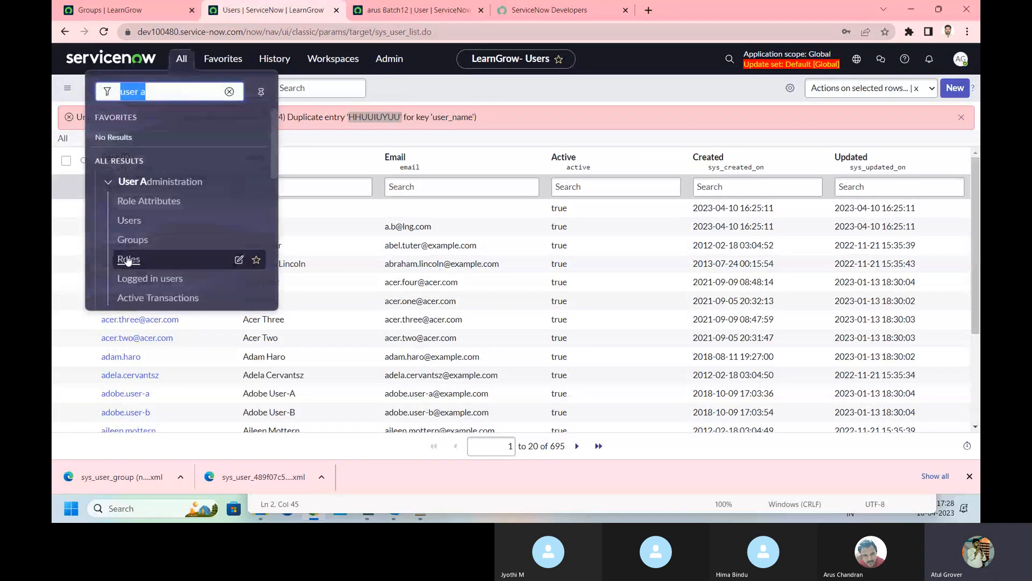
left_click(132, 239)
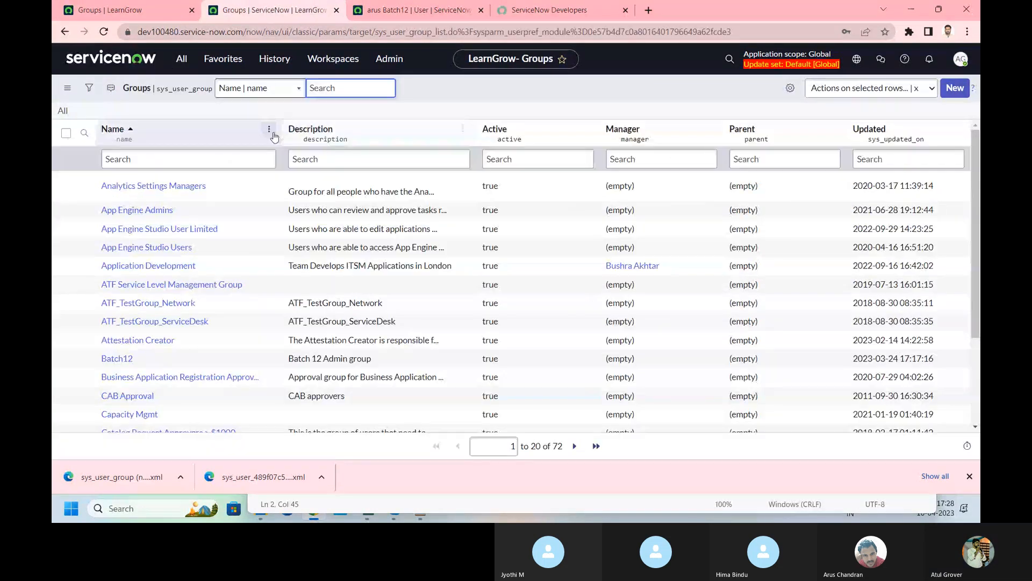
left_click(270, 132)
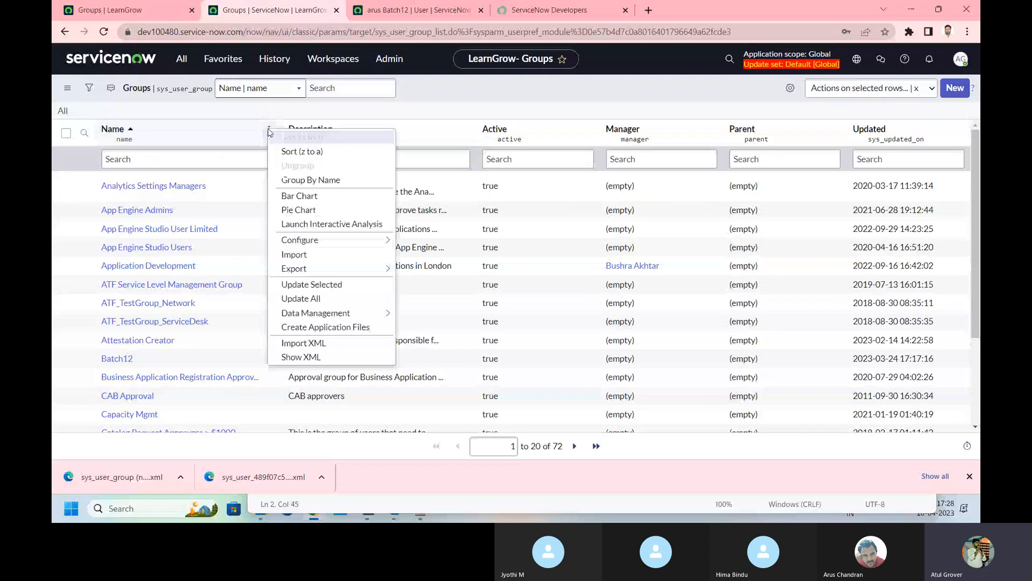
left_click(352, 257)
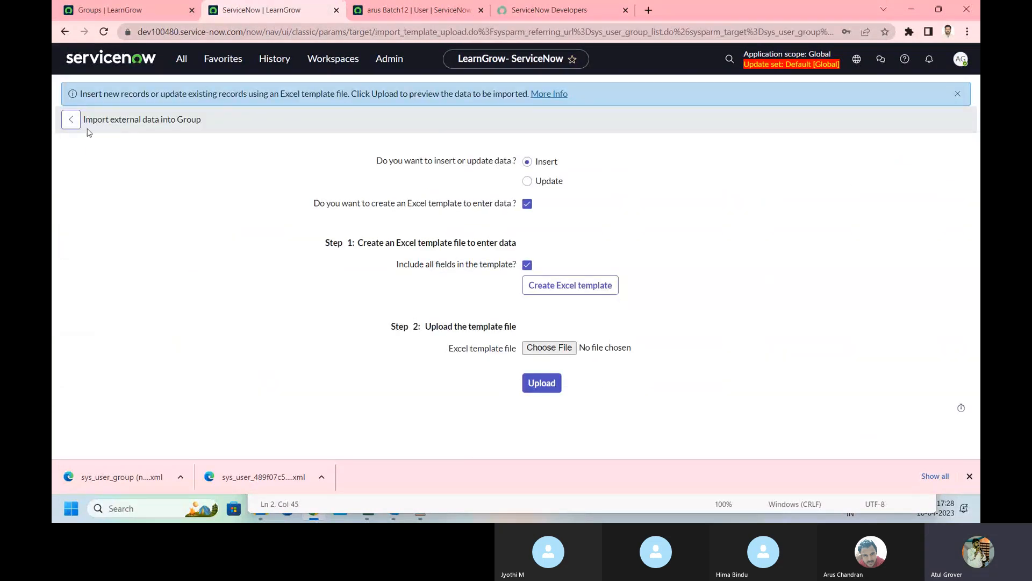
left_click(71, 120)
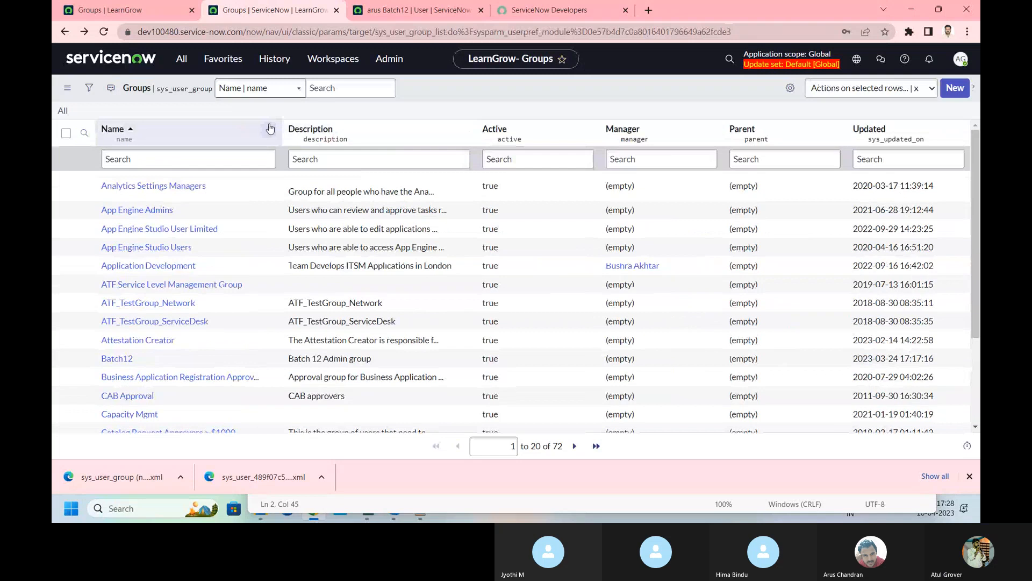
Step: Import the sys_user_group (nameLIKEbatch) XML, growing groups from 72 to 76, and open Agent_Batch12
left_click(270, 129)
left_click(298, 335)
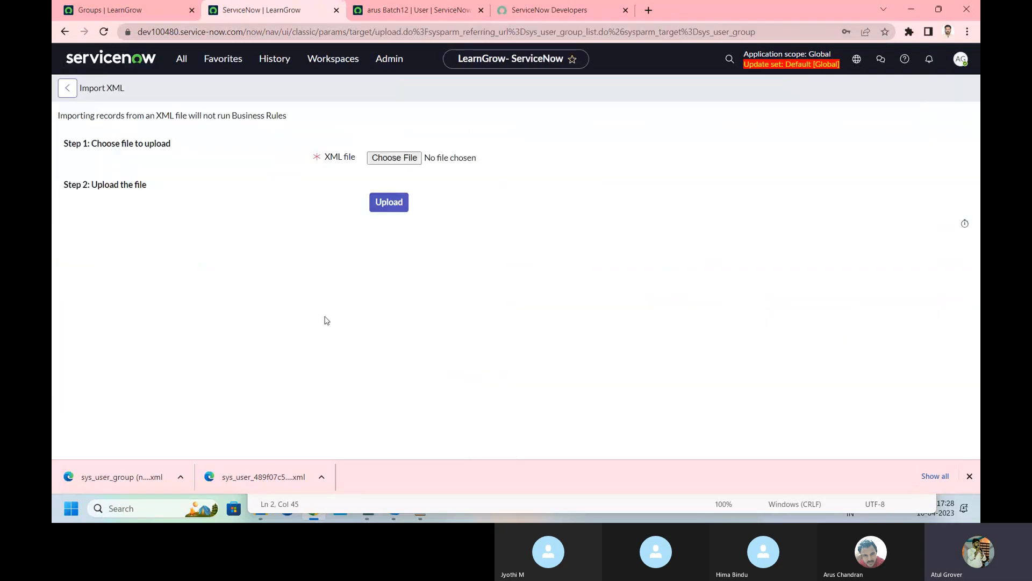
left_click(396, 159)
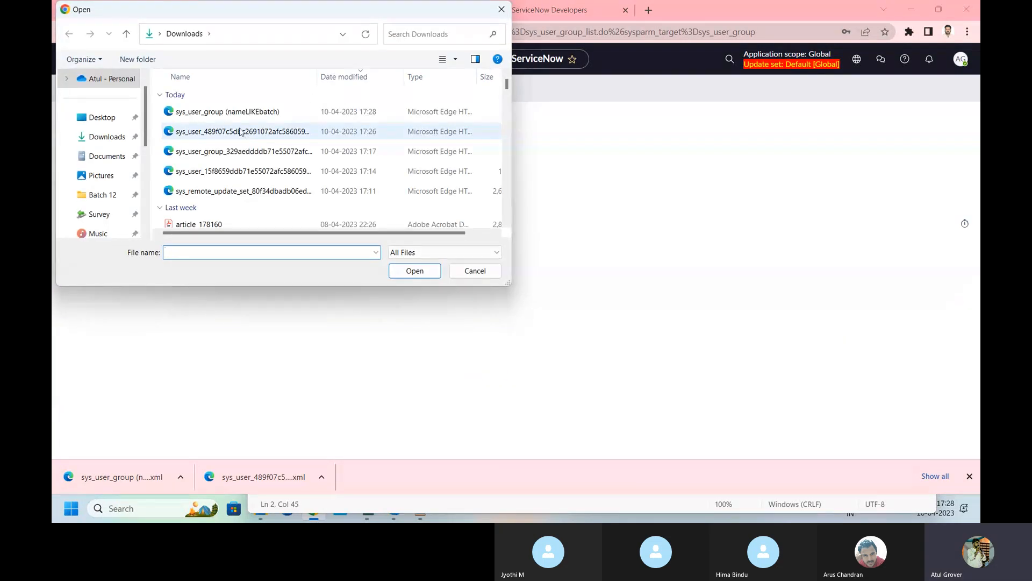
left_click(238, 111)
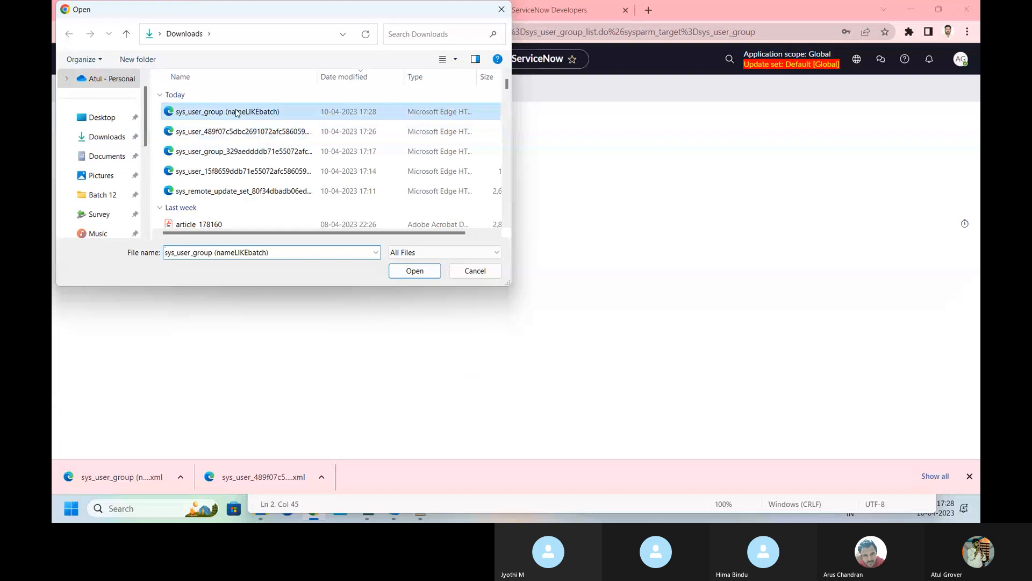
left_click(413, 270)
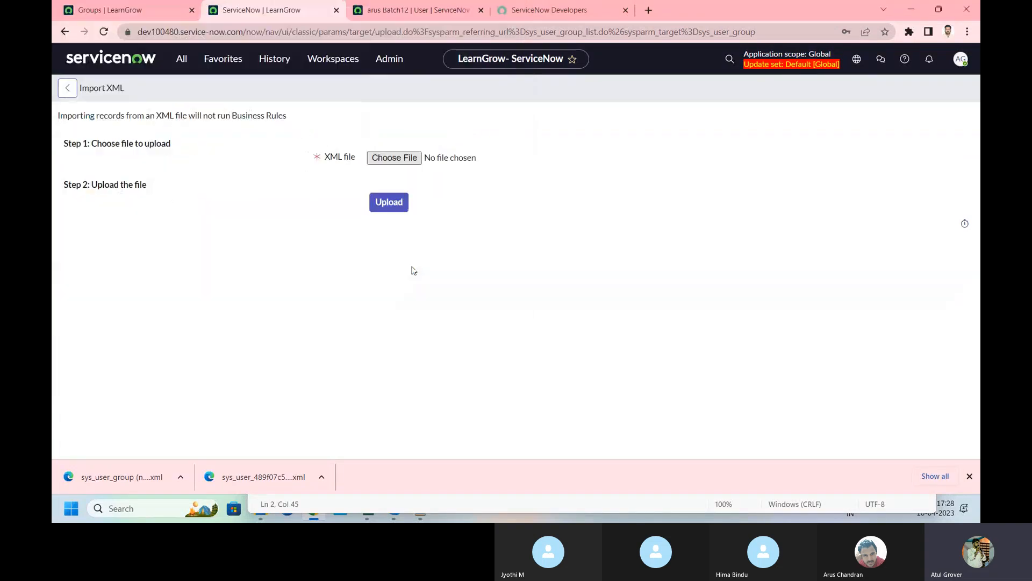
left_click(388, 202)
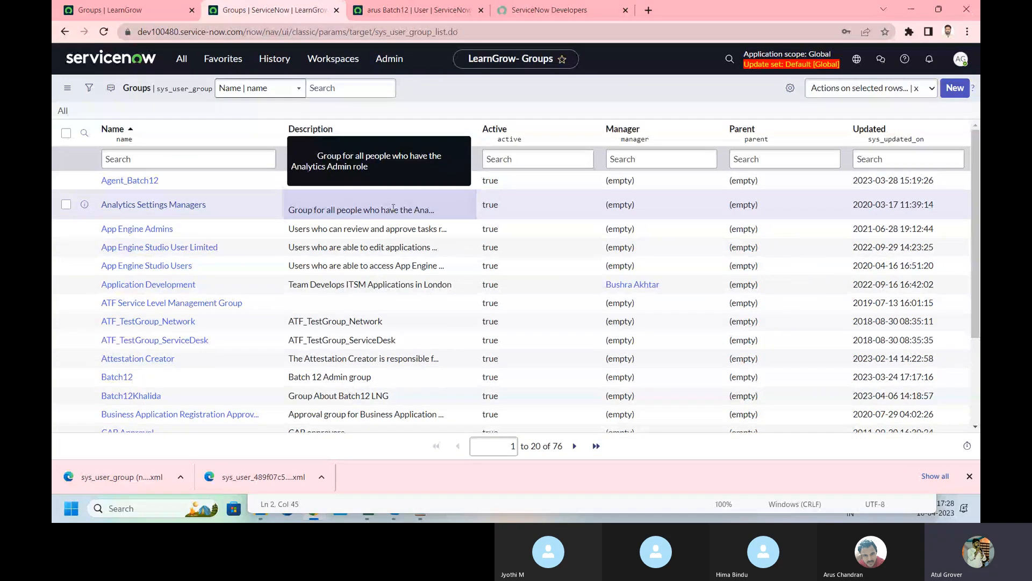
left_click(146, 182)
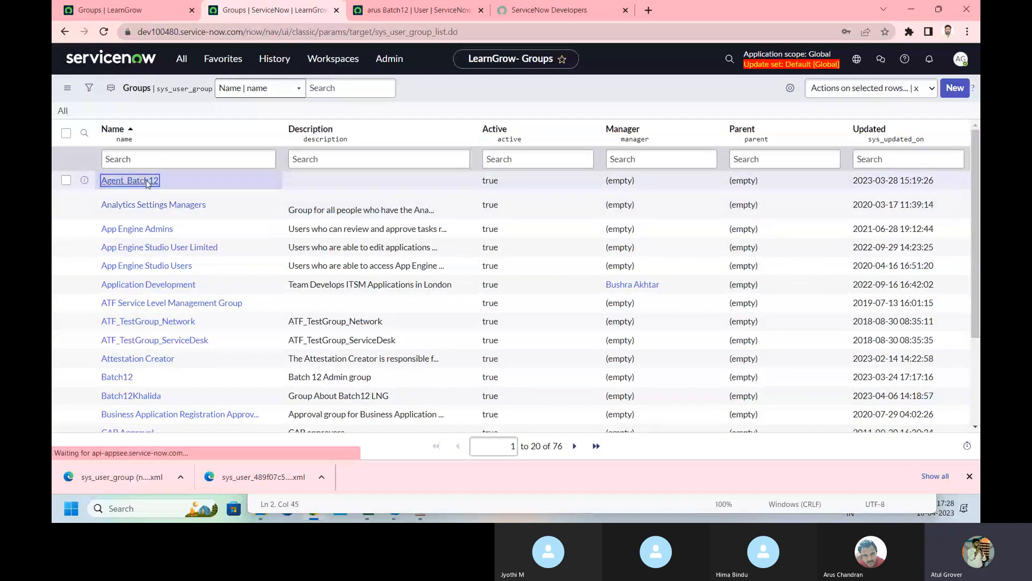
Step: Copy the first instance's Agent_Batch12 sys_id onto a new Notepad line
left_click(144, 8)
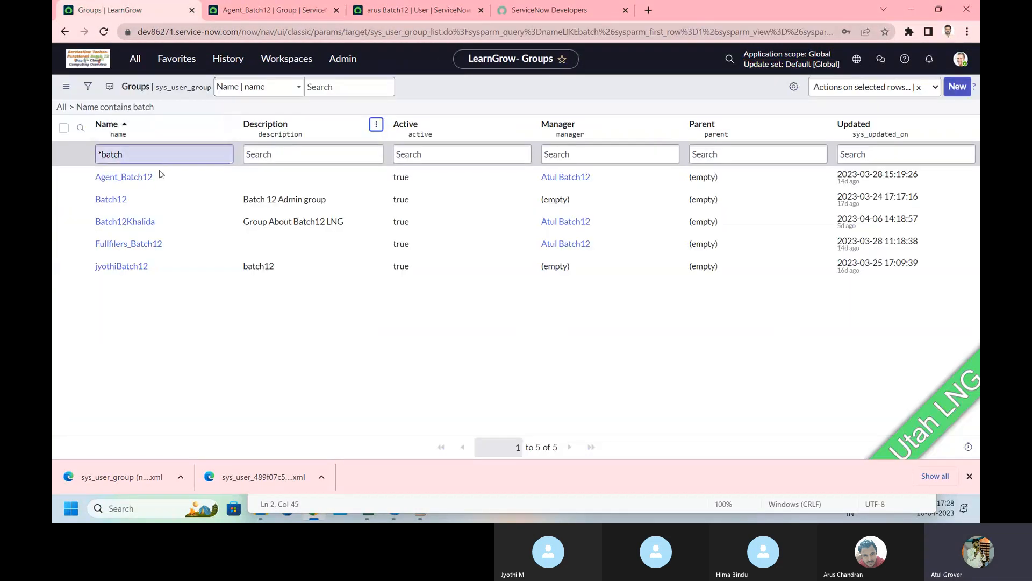
left_click(119, 180)
right_click(389, 88)
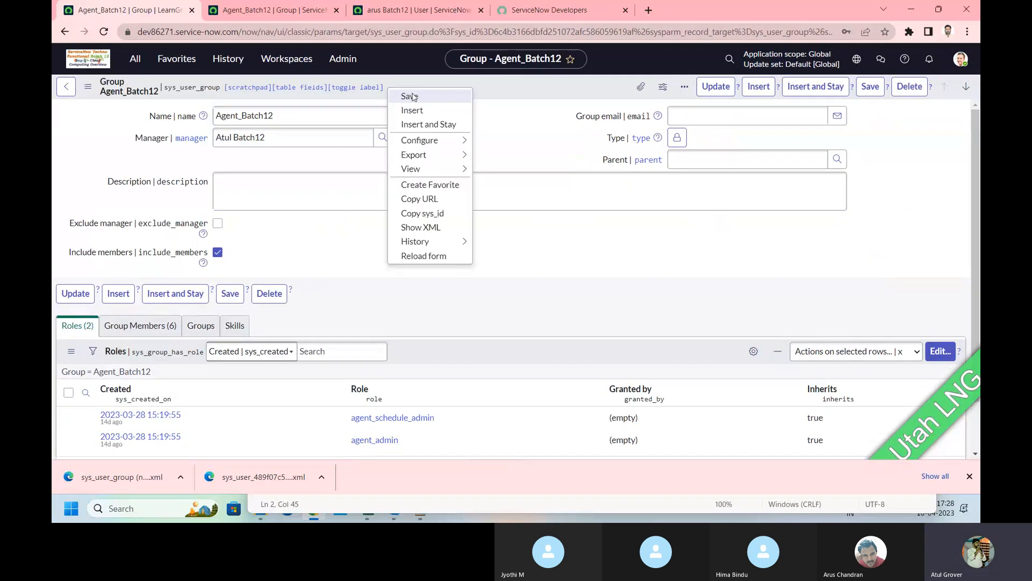
left_click(423, 214)
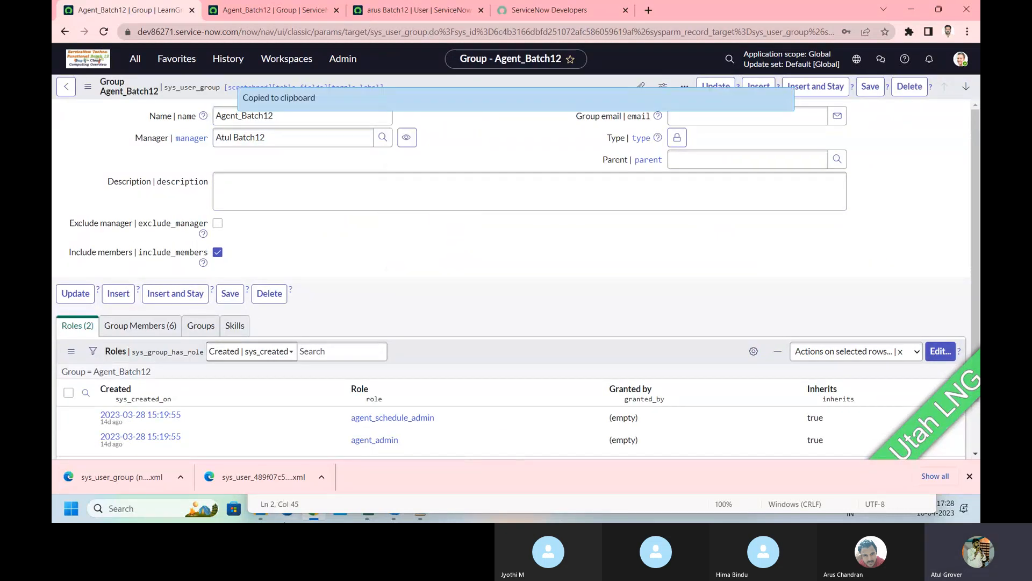
left_click(333, 508)
left_click(769, 334)
key("Return")
key("Return")
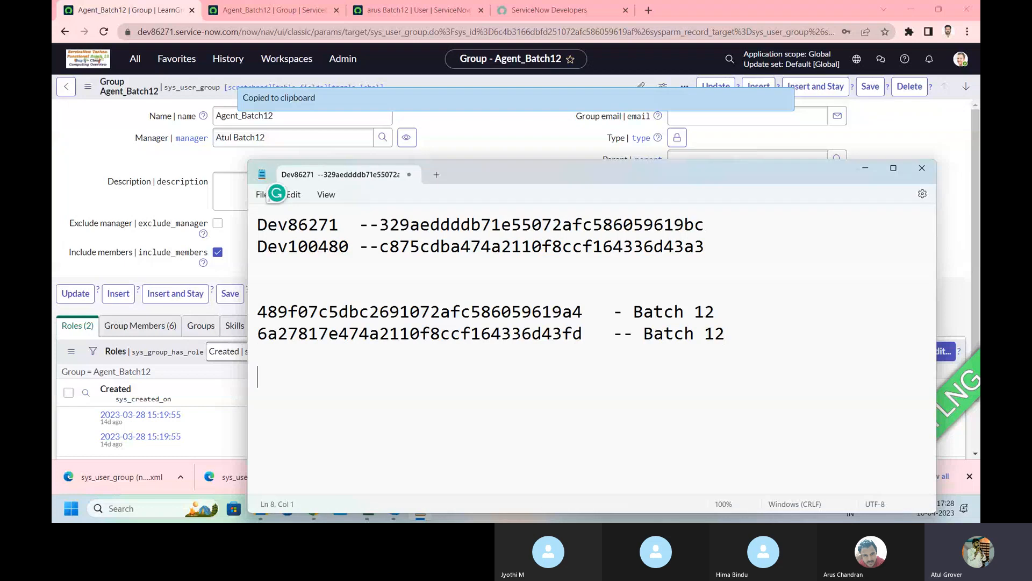
key("ctrl+v")
Step: Paste the imported Agent_Batch12 sys_id below it, matching 6c4b3166dbfd251072afc586059619af
left_click(274, 10)
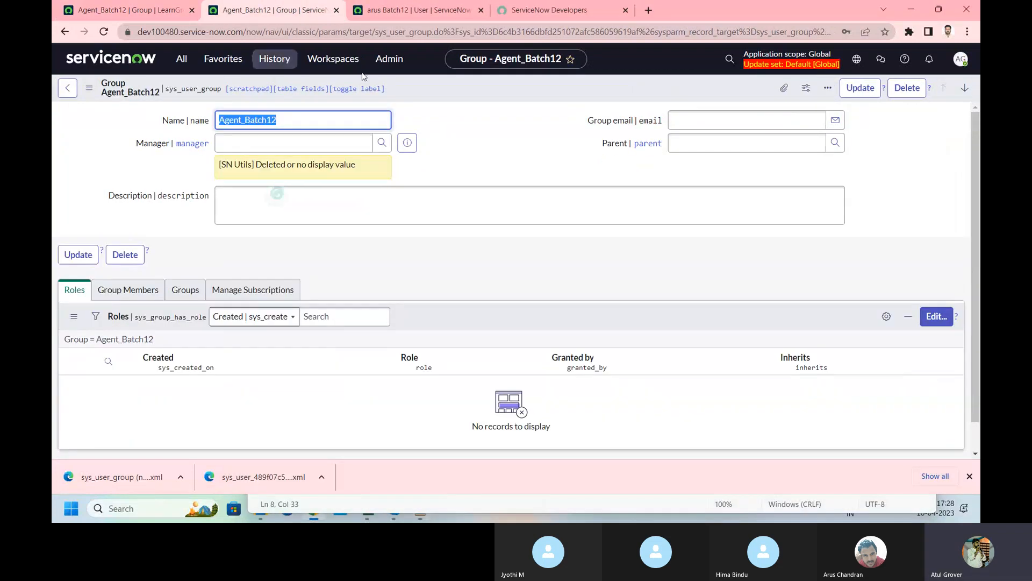
right_click(463, 87)
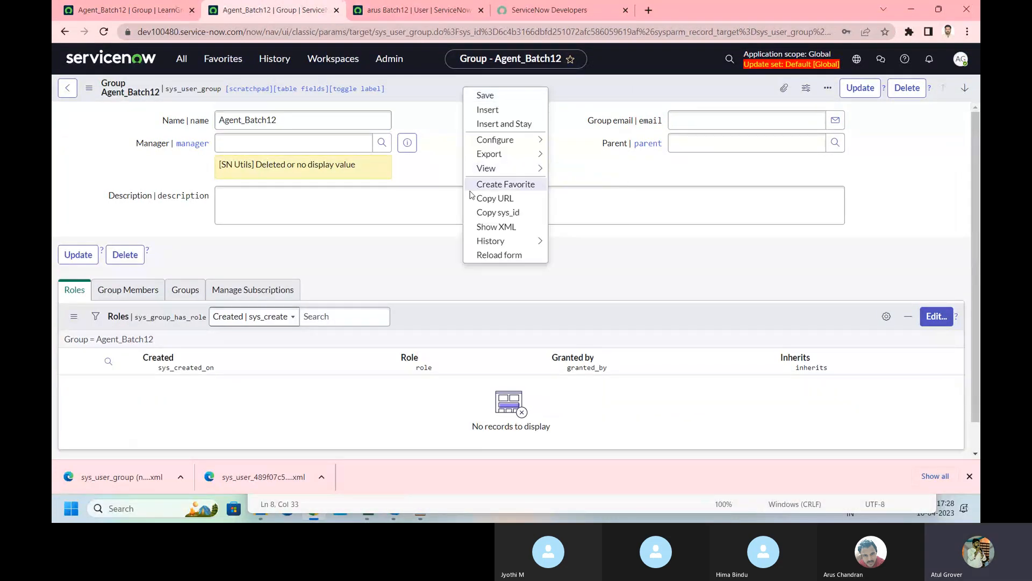
left_click(487, 212)
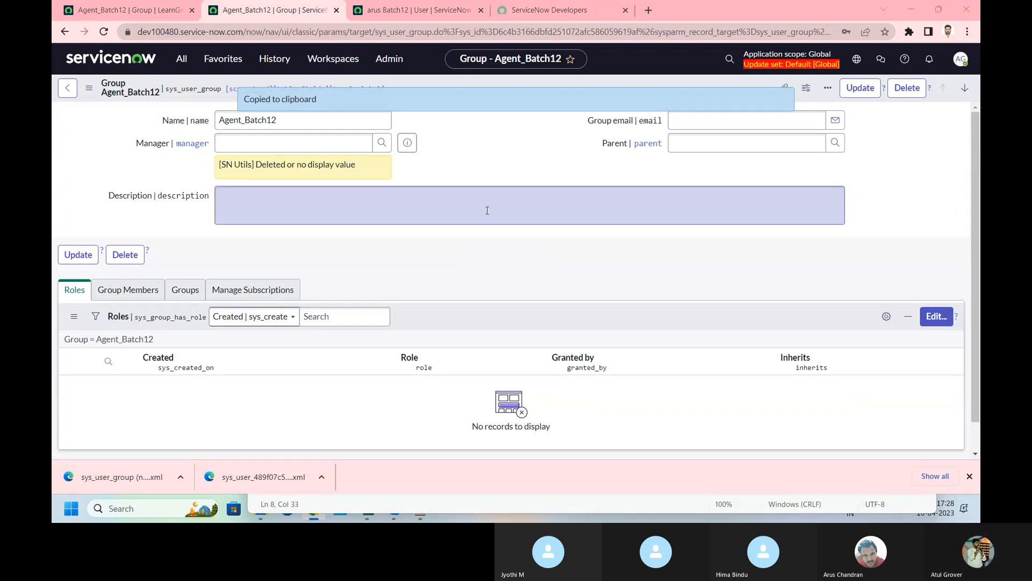
key("alt+Tab")
key("Return")
key("ctrl+v")
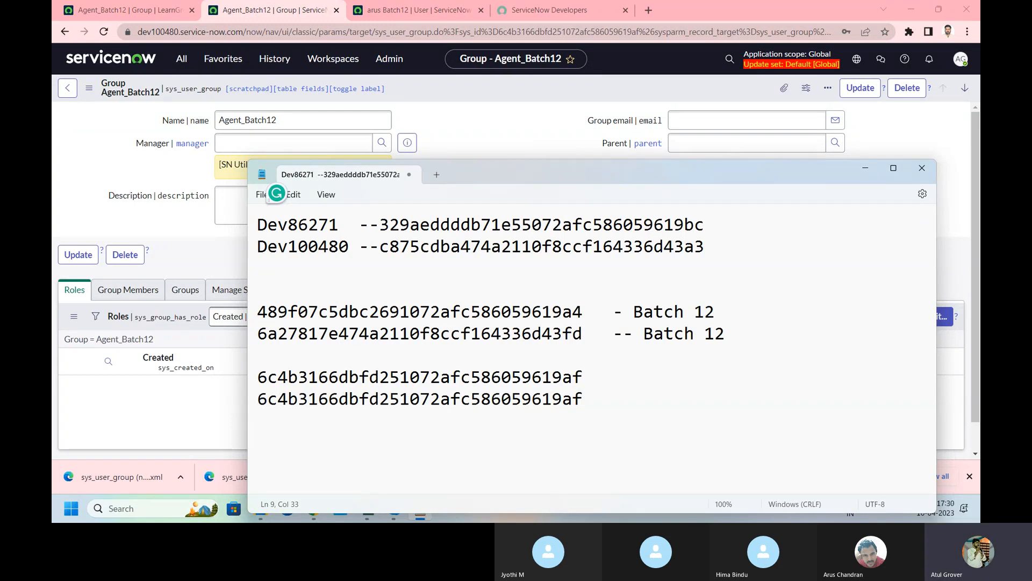
Step: Open the LNG_Batch12 record from Local Update Sets via the 'update s' filter
left_click(129, 10)
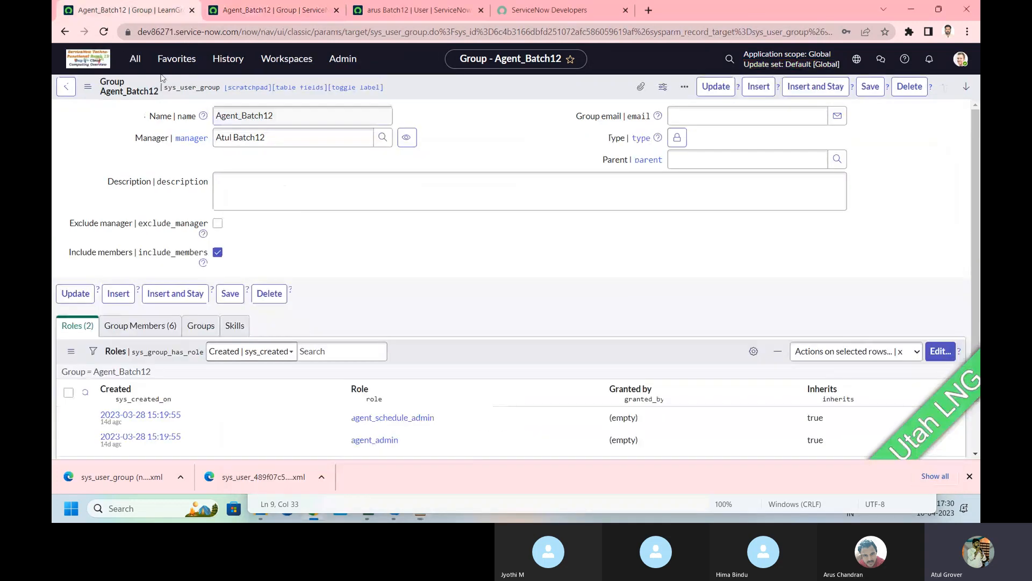
left_click(131, 60)
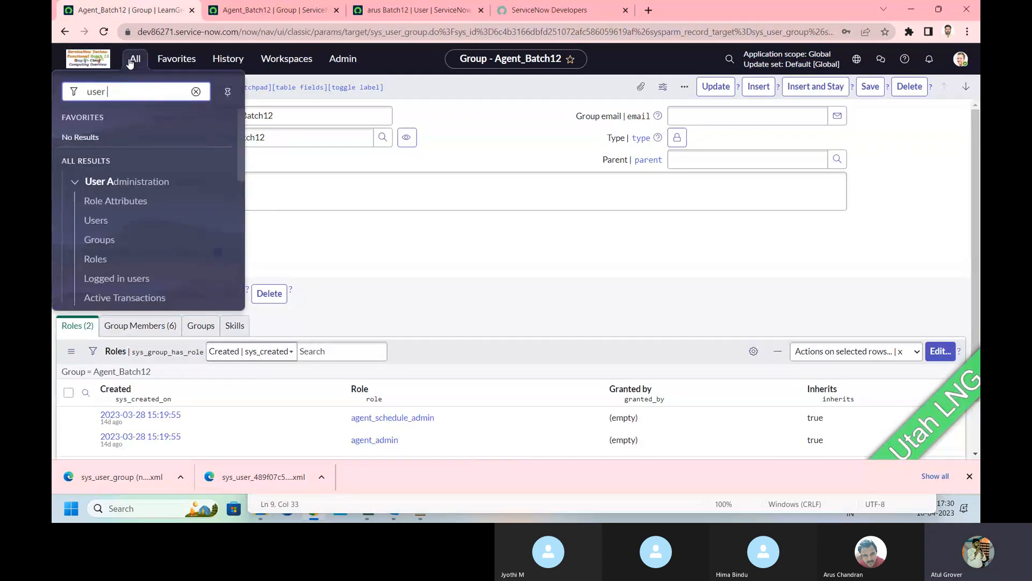
type("a")
key("ctrl+a")
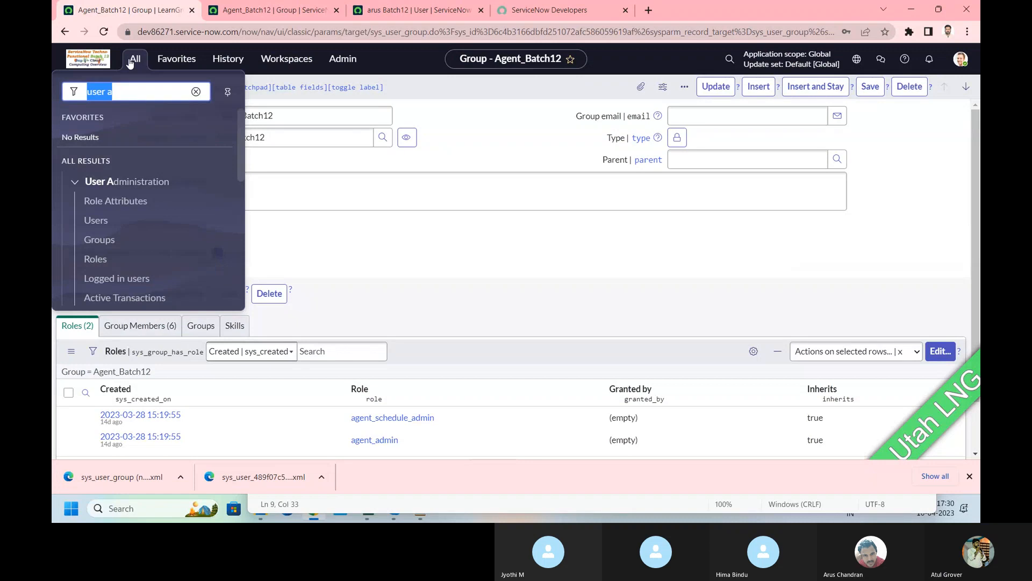
type("update s")
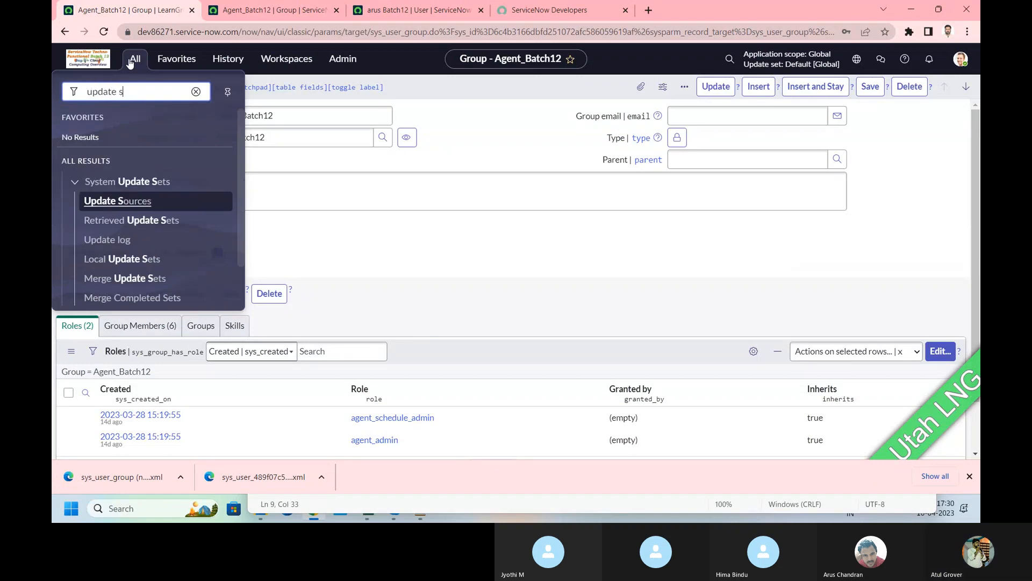
left_click(122, 262)
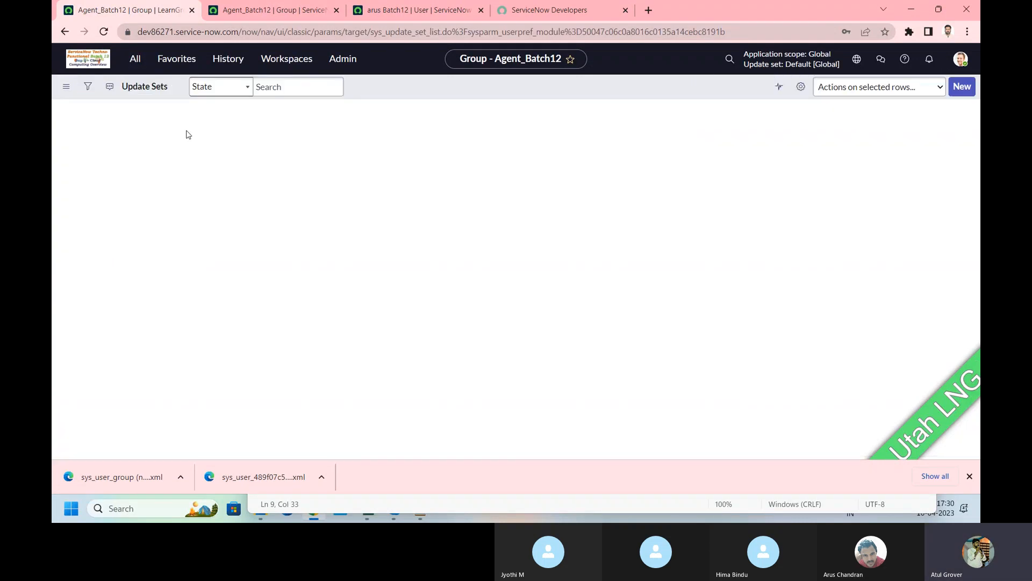
left_click(119, 200)
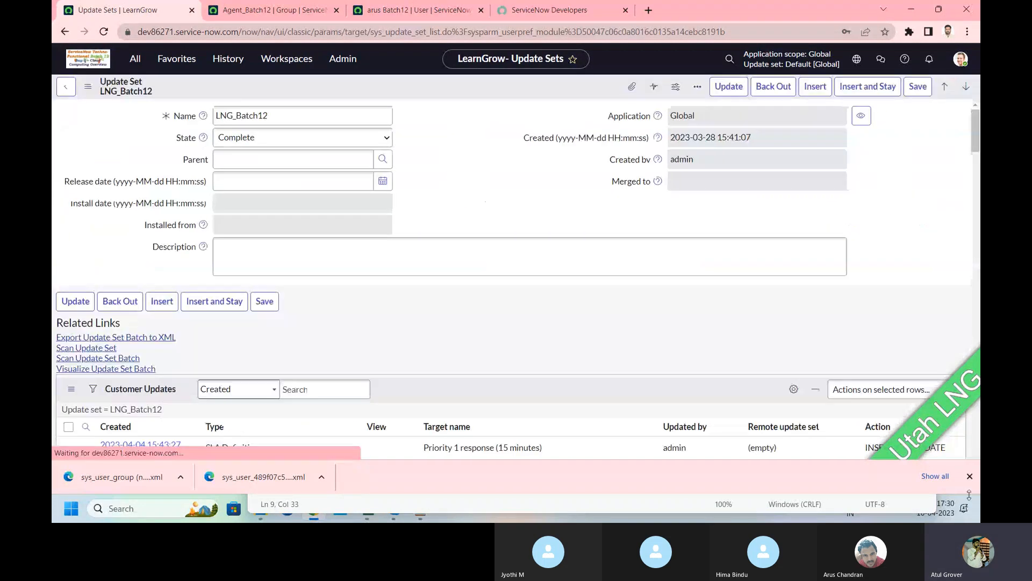
Step: Review LNG_Batch12's 383 customer updates across both pages, then switch to the video call
left_click(971, 477)
scroll(232, 262, "down", 5)
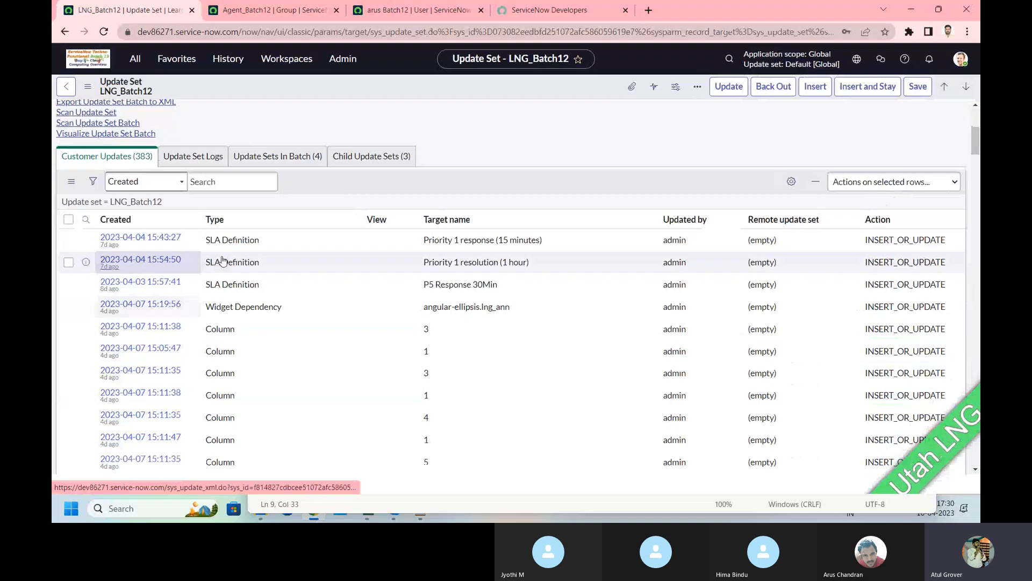
scroll(268, 189, "down", 10)
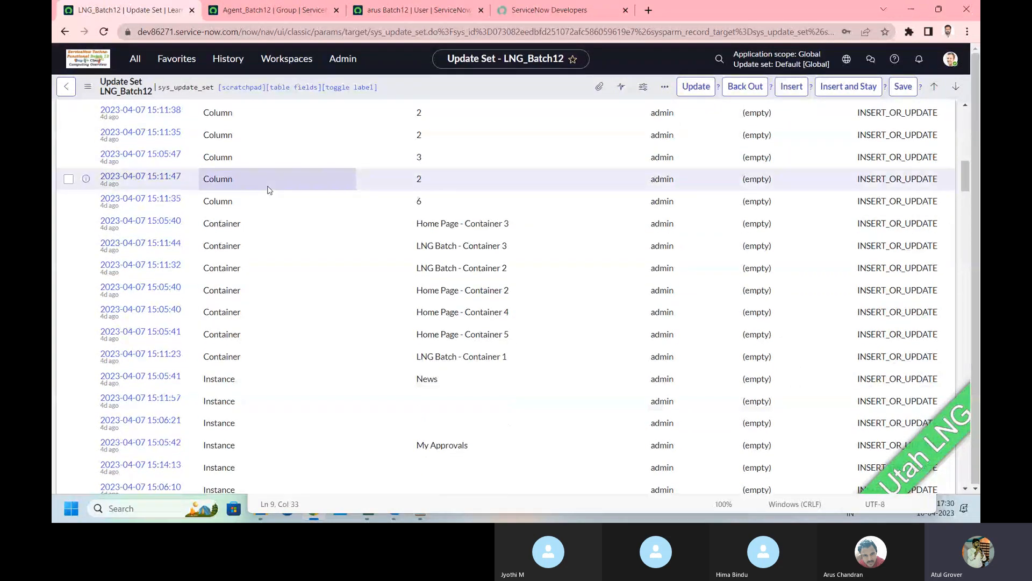
scroll(244, 193, "down", 15)
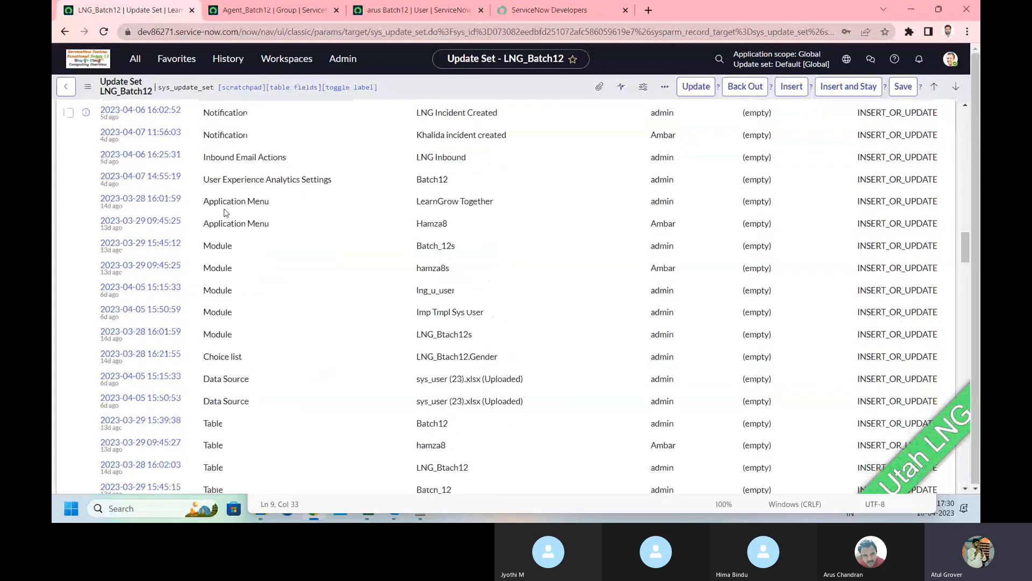
scroll(224, 213, "down", 20)
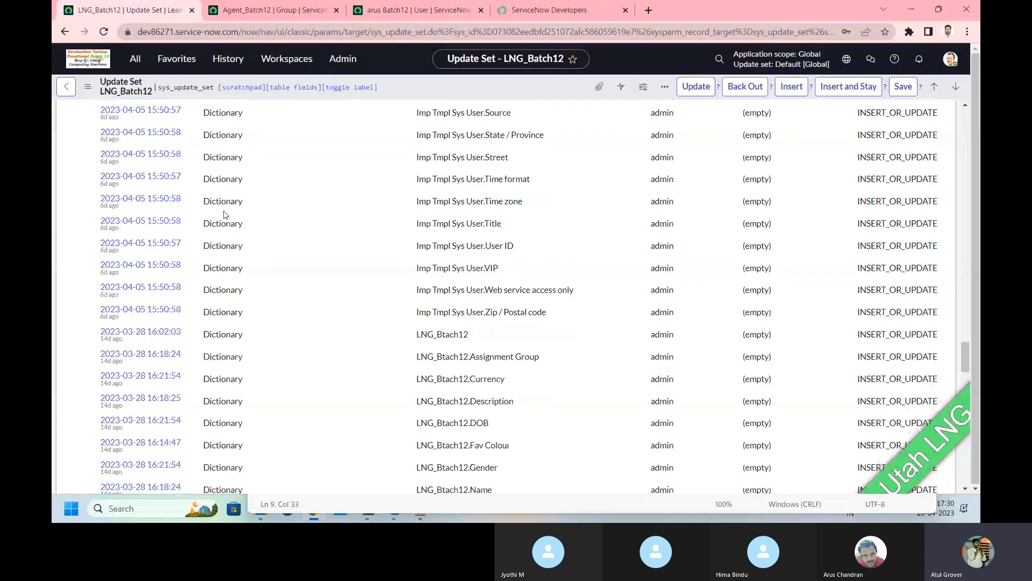
scroll(224, 216, "down", 10)
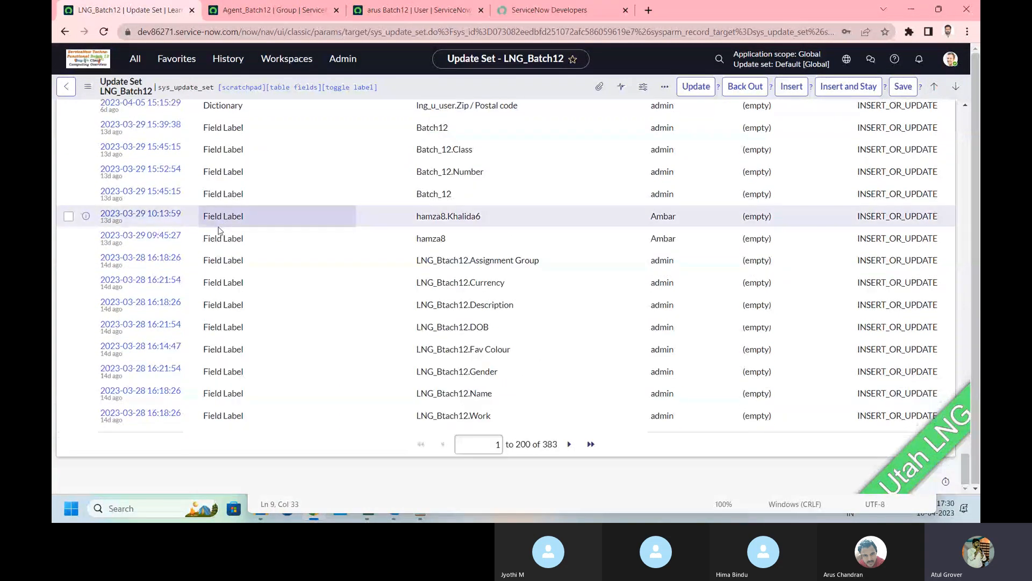
left_click(569, 446)
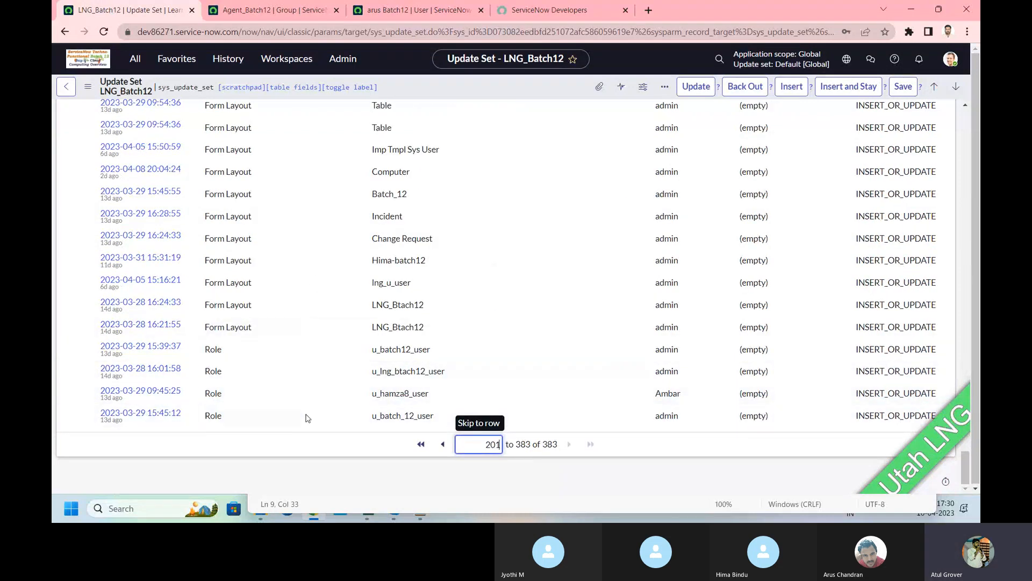
scroll(251, 294, "up", 7)
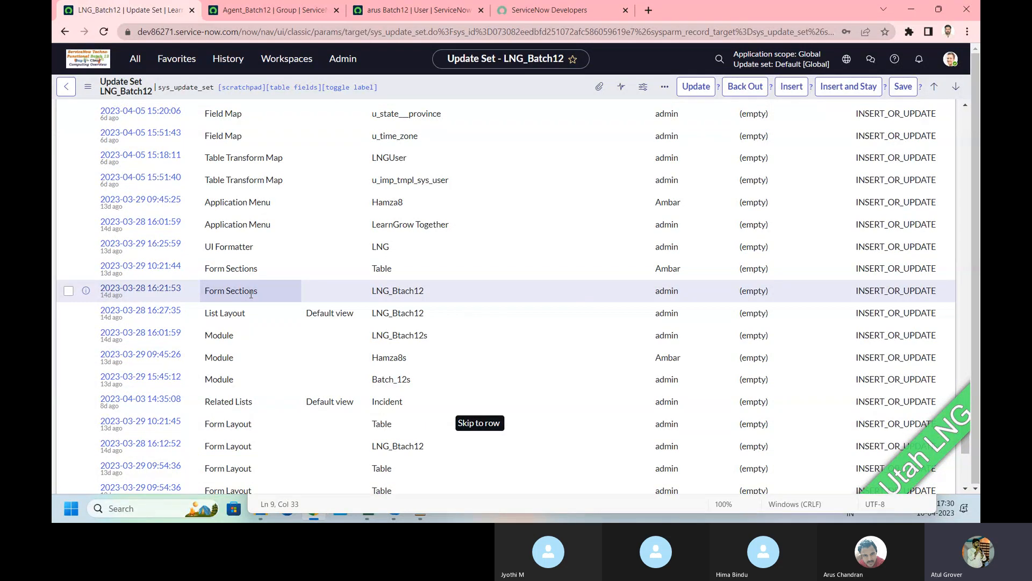
scroll(252, 293, "up", 8)
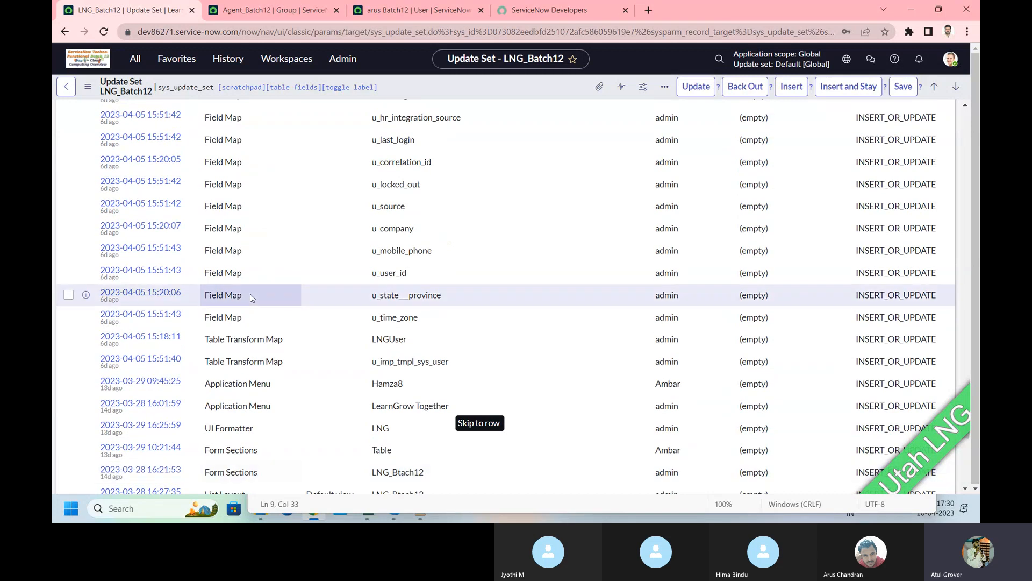
key("alt+Tab")
key("Tab")
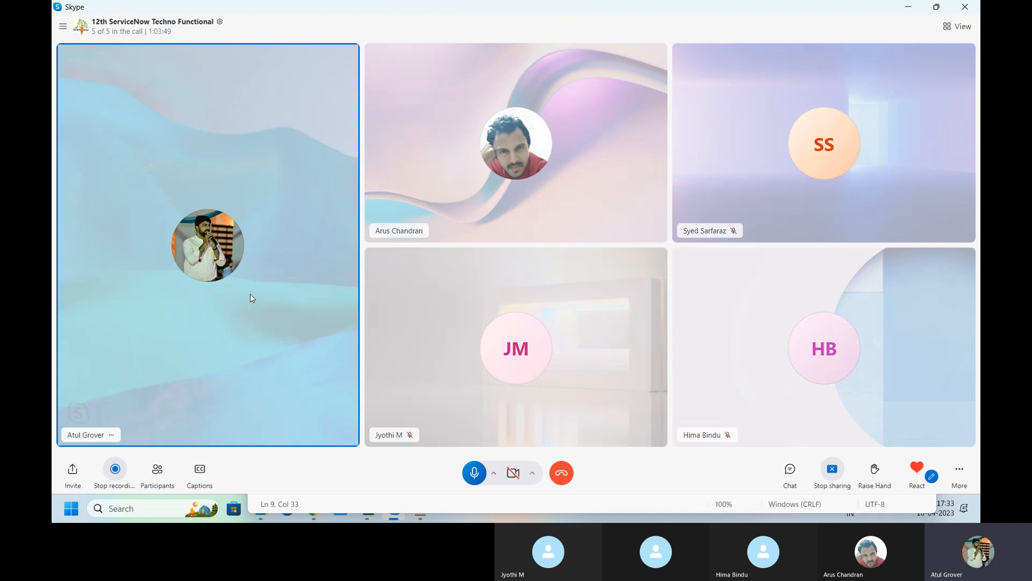
key("alt+Tab")
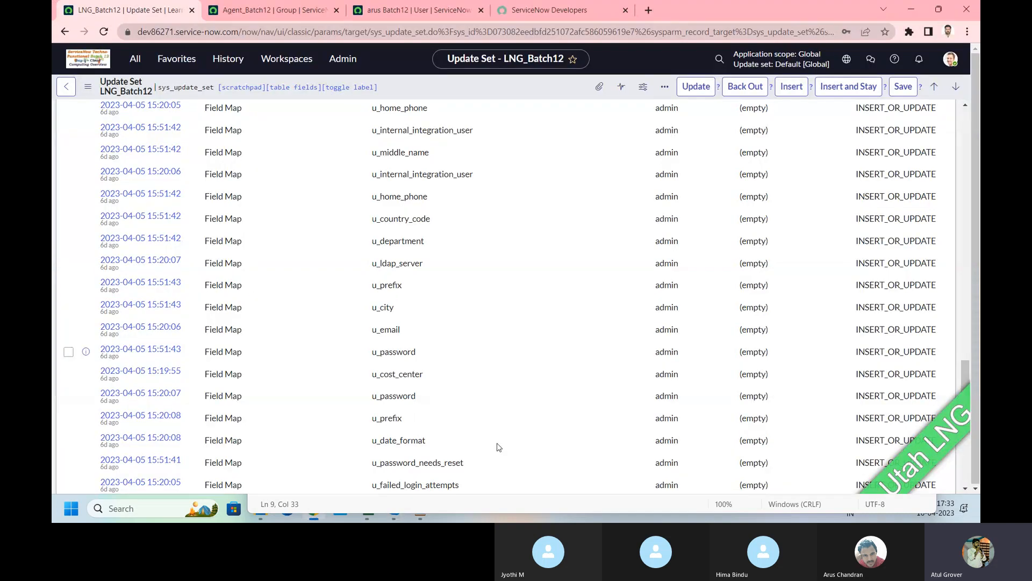
Step: Open the Update Sources remote instances list on the first instance
left_click(135, 59)
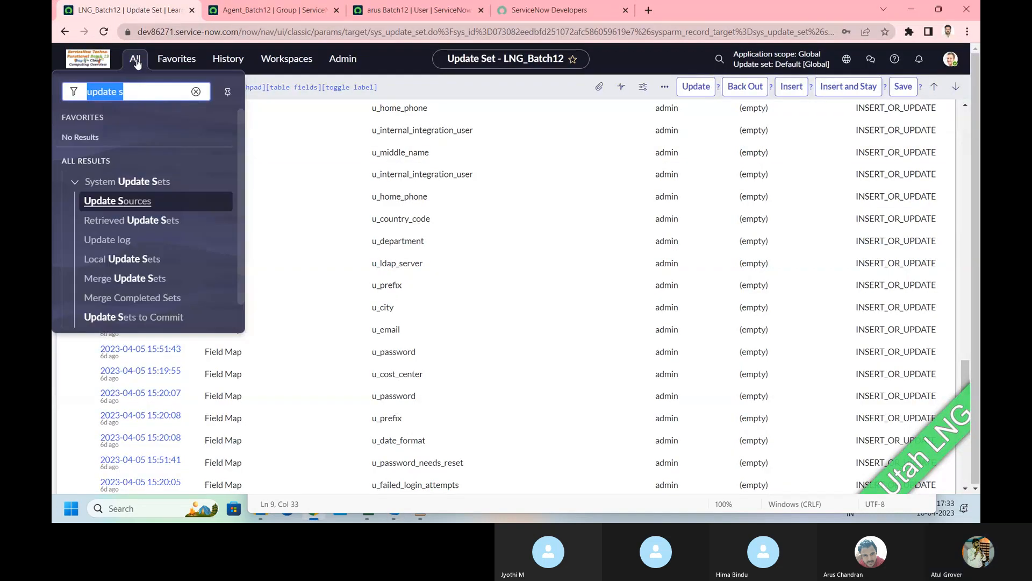
type("update s")
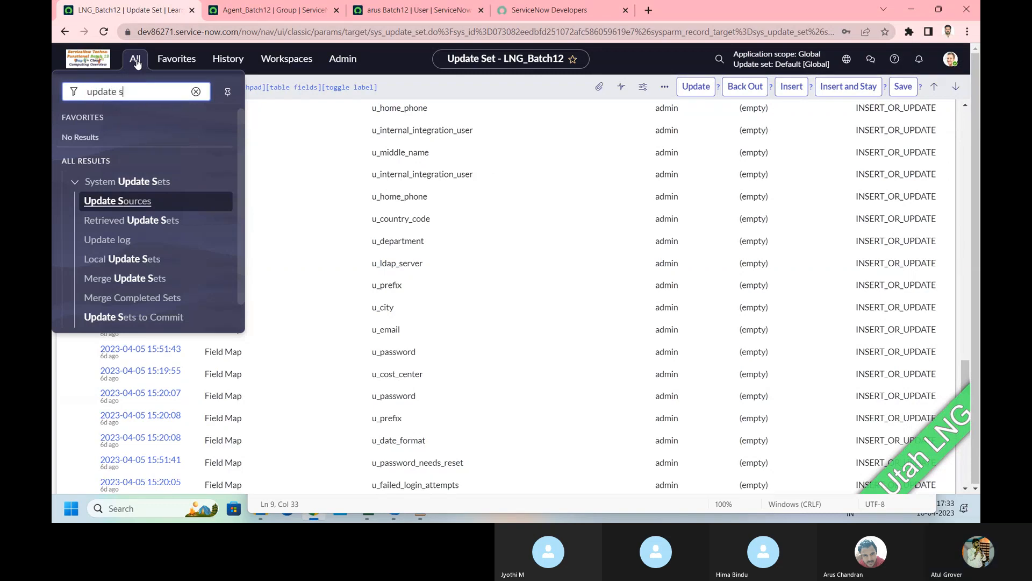
left_click(86, 202)
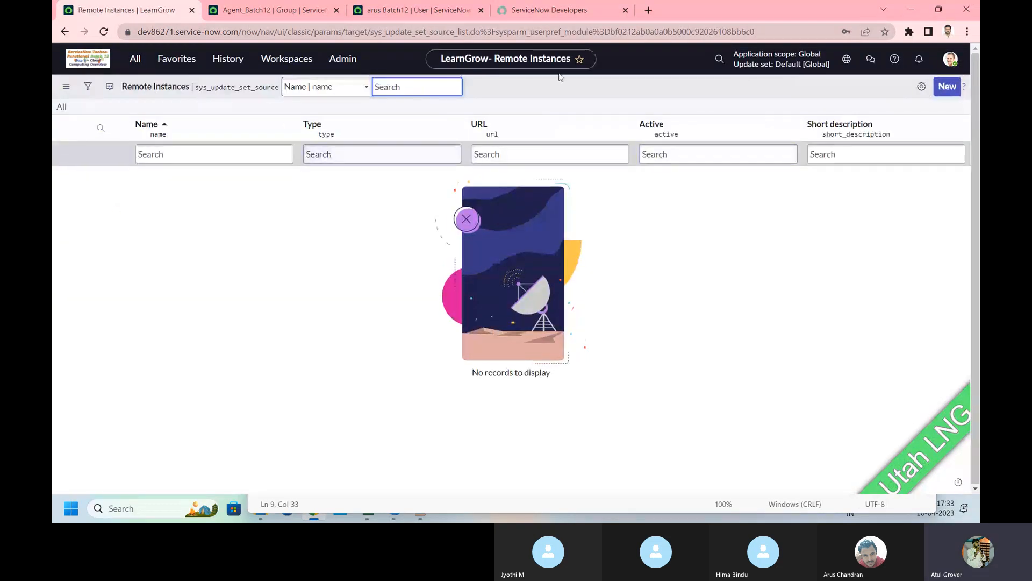
Step: On dev100480, open the LNG remote instance with its retrieved update sets, then return to Skype
left_click(289, 9)
left_click(183, 57)
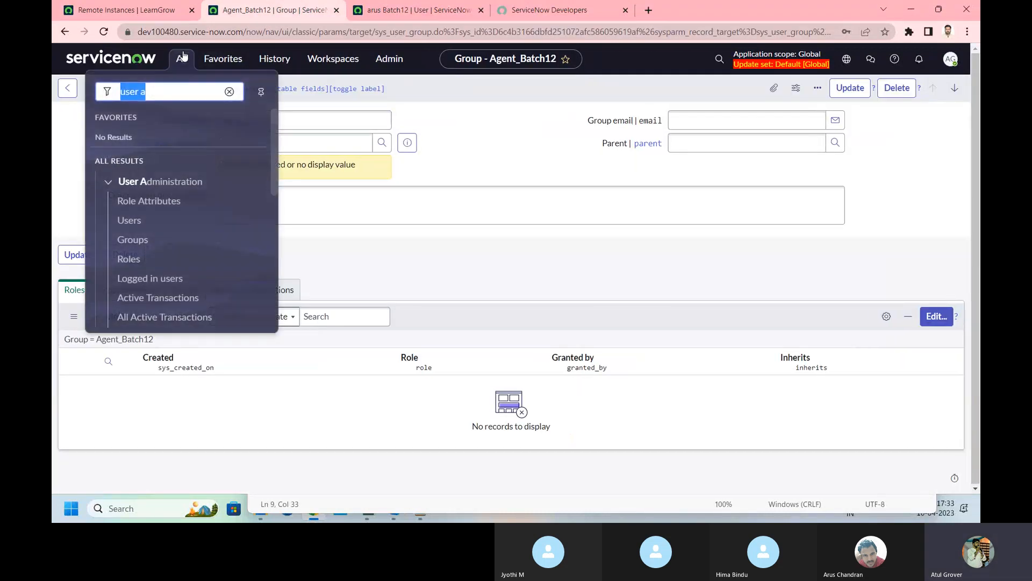
type("update s")
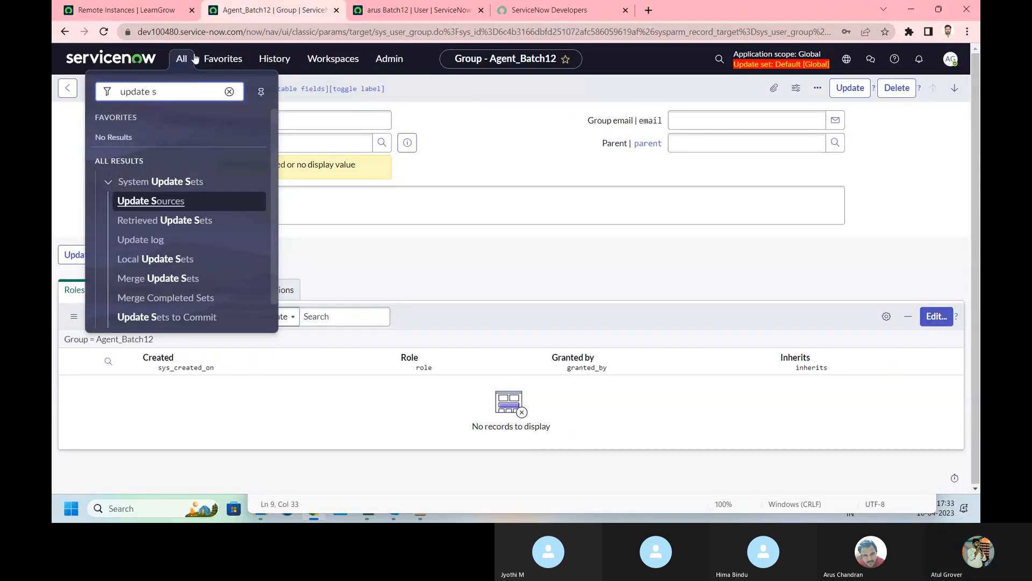
left_click(170, 203)
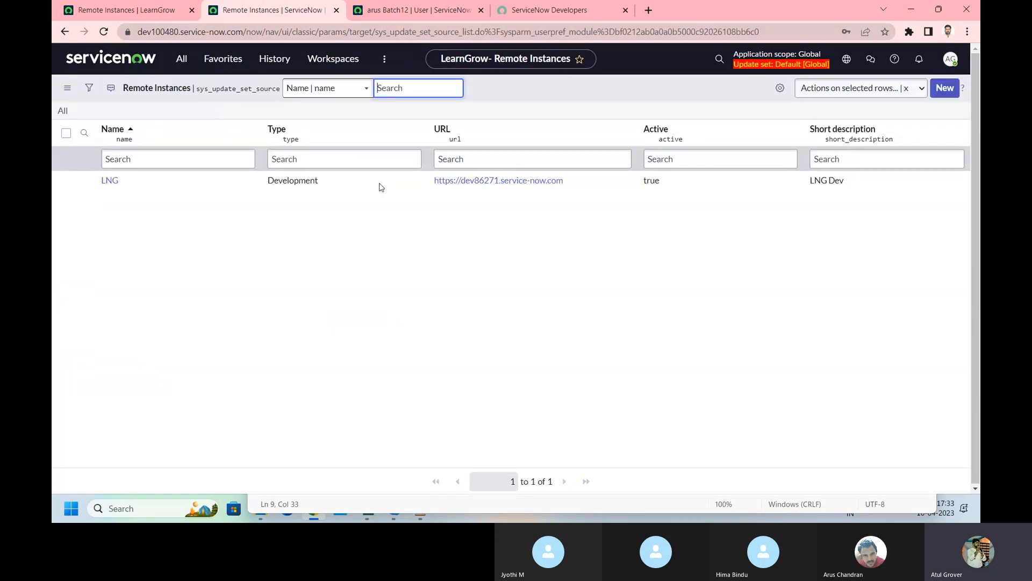
left_click(105, 182)
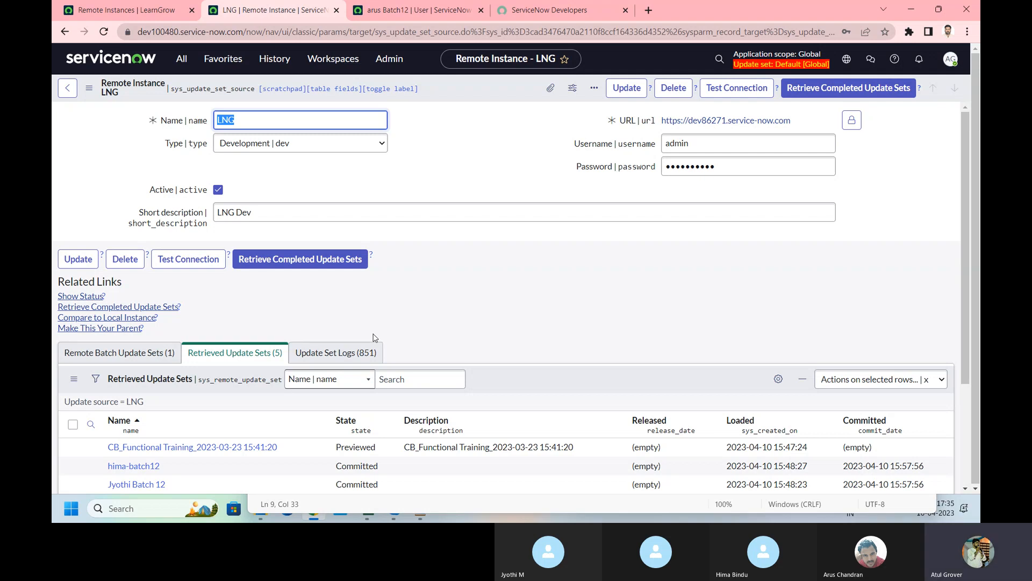
key("alt+Tab")
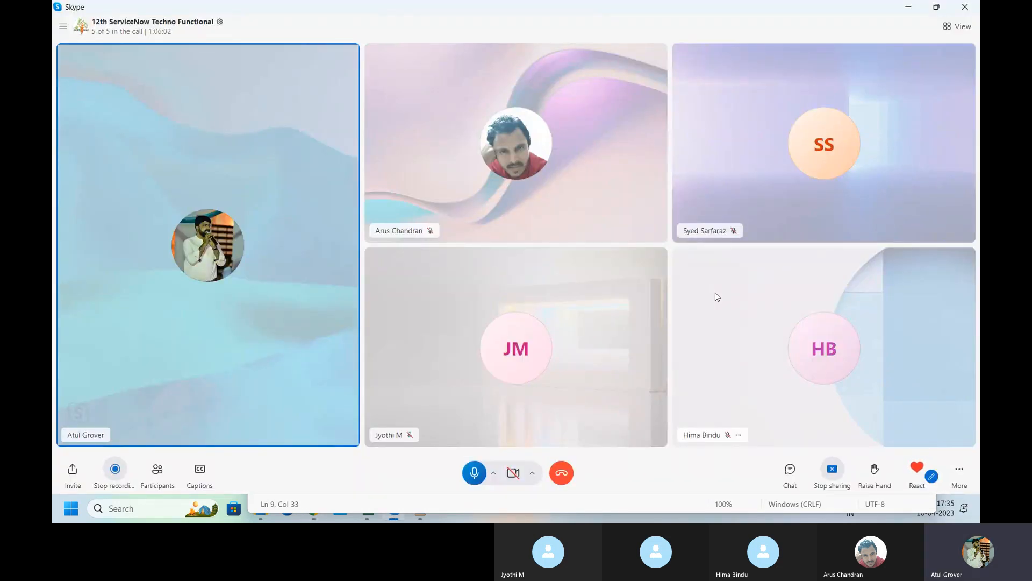
Step: Reposition Notepad, select all the instance and record sys_id notes, then bring Skype forward
left_click(384, 506)
left_click_drag(652, 172, 525, 149)
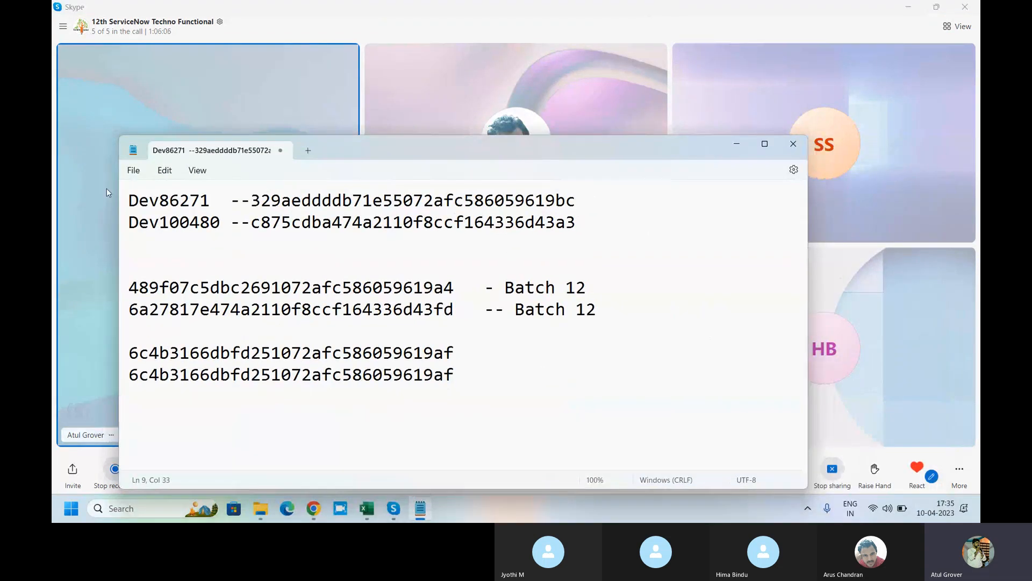
left_click_drag(125, 200, 489, 385)
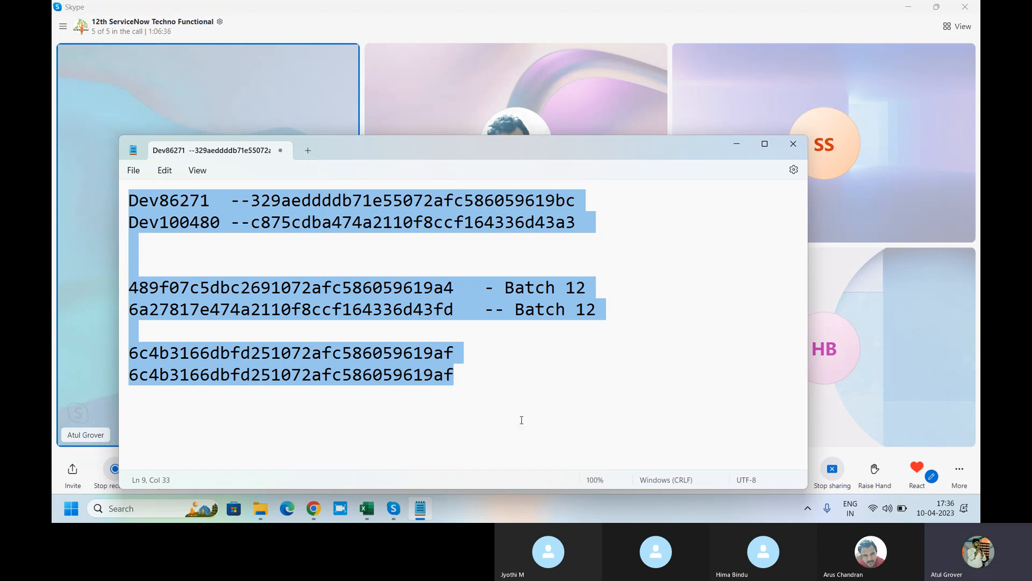
left_click(636, 35)
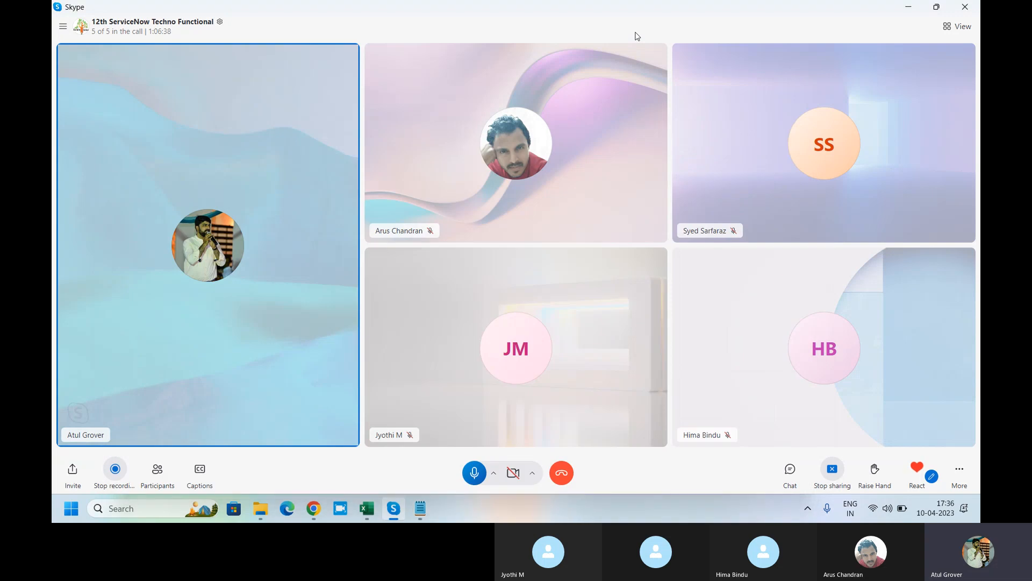